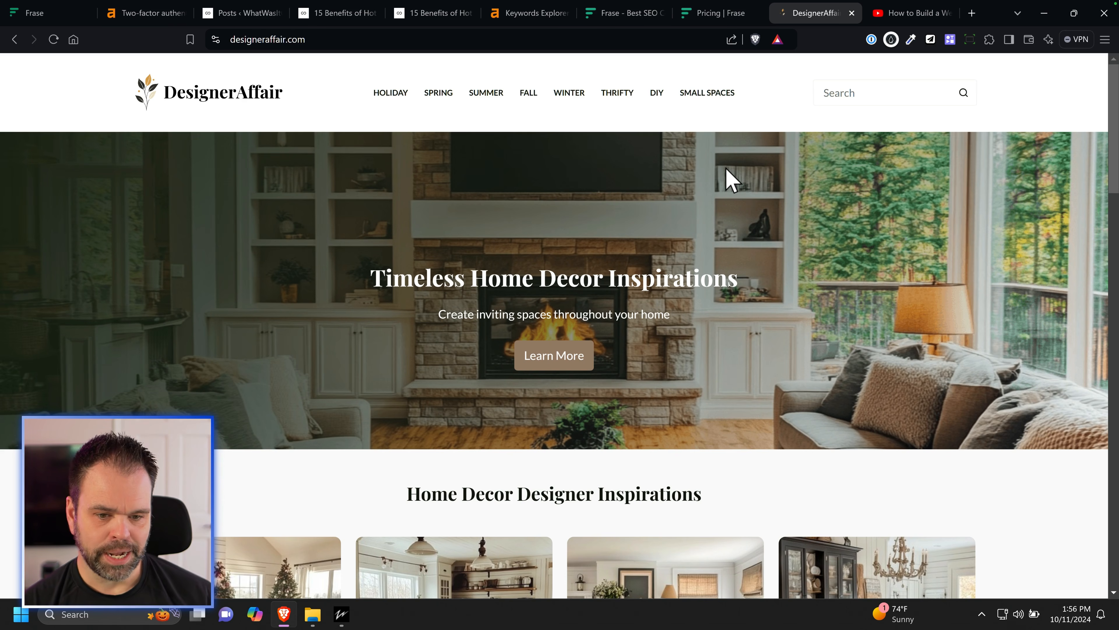
Step: Browse the DesignerAffair homepage and its "7 Stunning Ideas to Transform Your Home With Christmas Decor" article, then return to the homepage
scroll(482, 408, "down", 15)
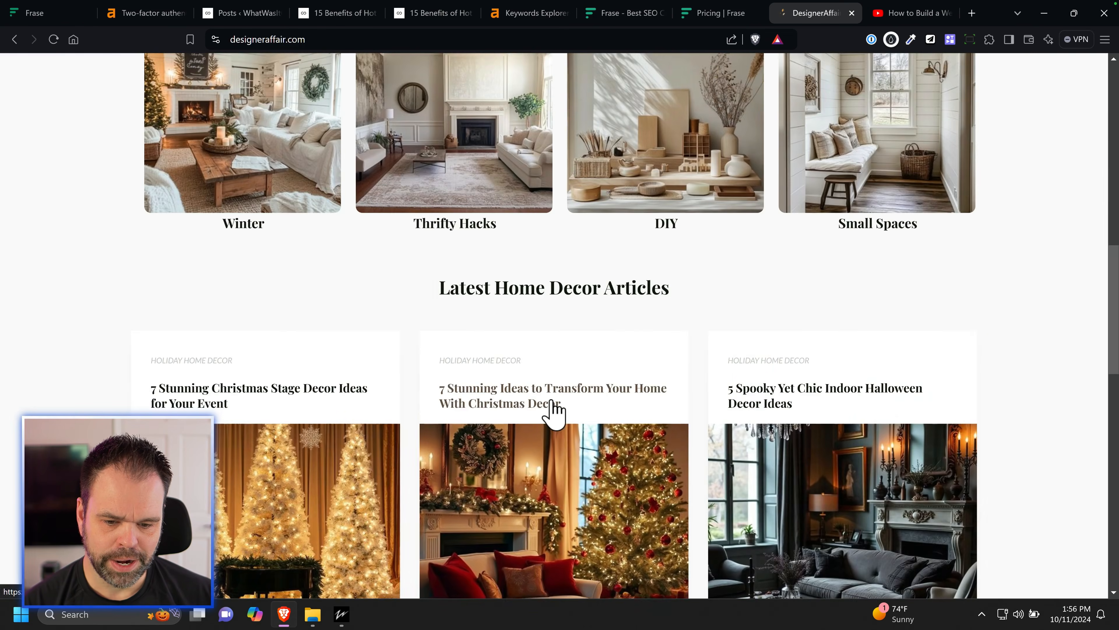
scroll(554, 410, "down", 3)
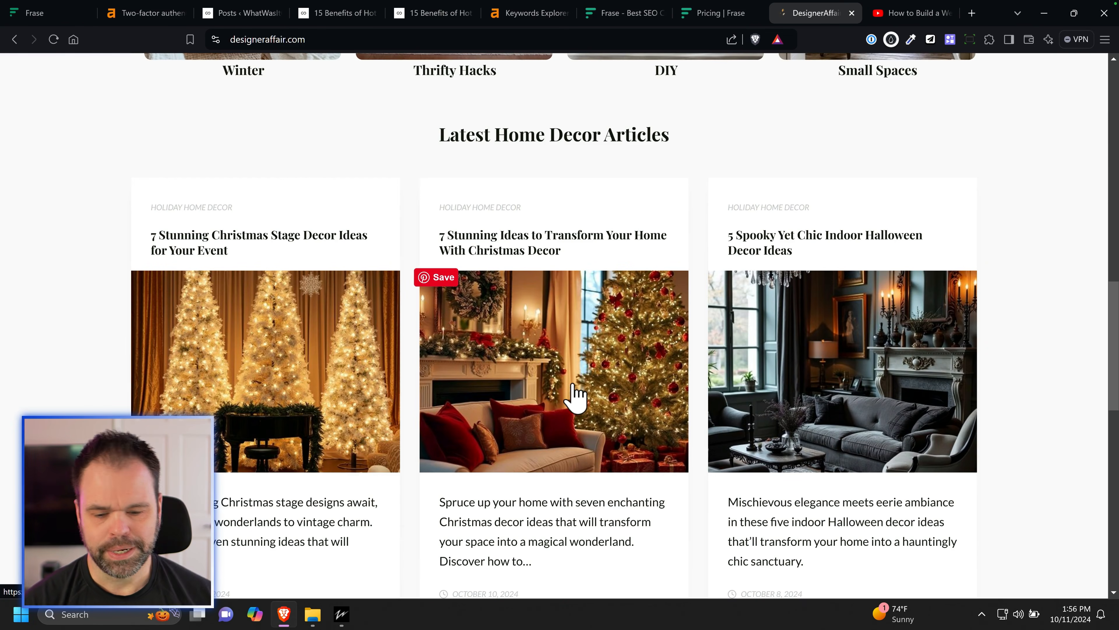
left_click(602, 353)
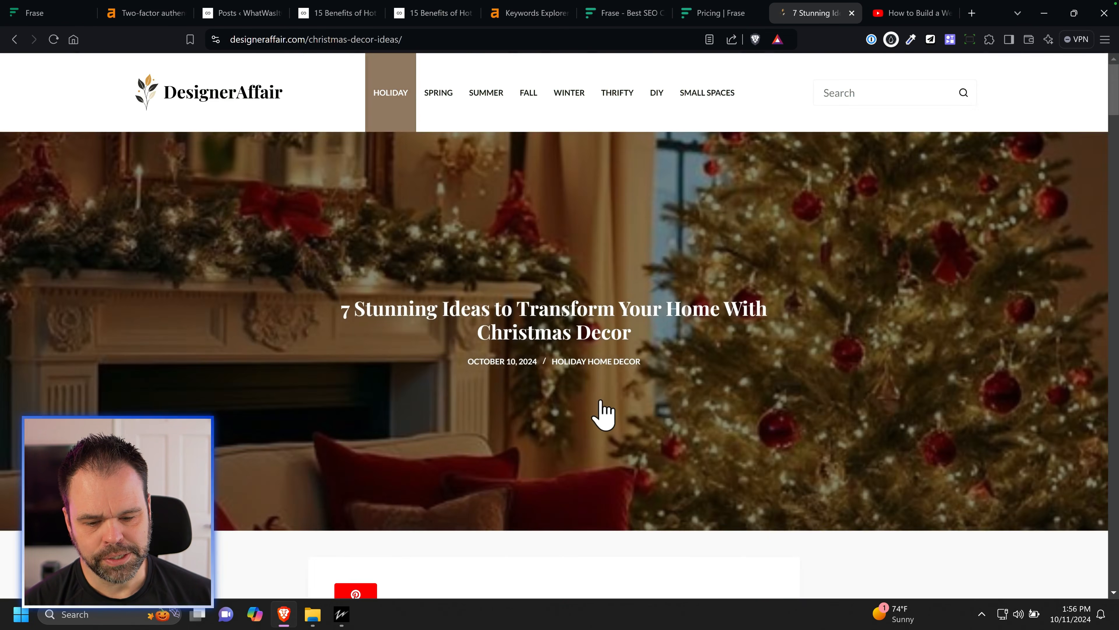
scroll(604, 410, "down", 15)
scroll(628, 426, "down", 15)
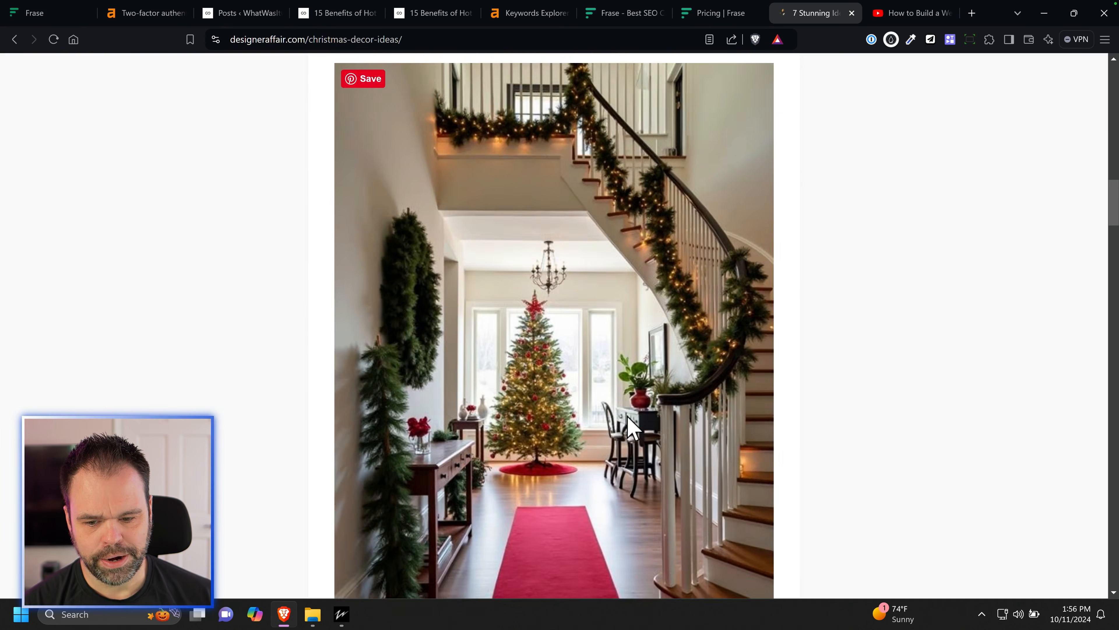
scroll(635, 423, "down", 5)
scroll(639, 428, "down", 18)
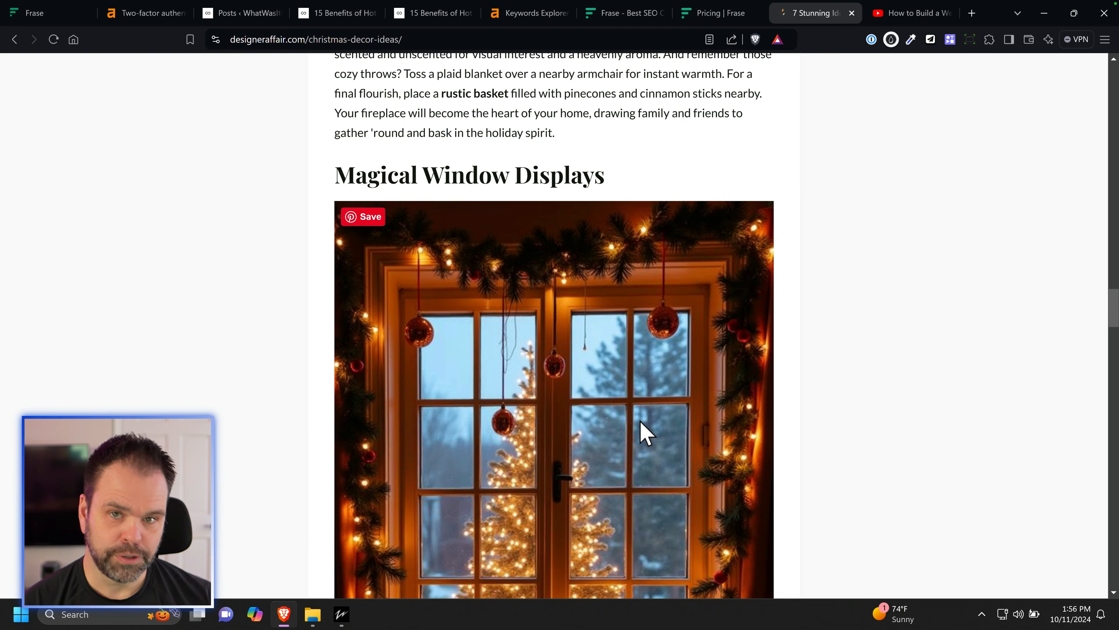
scroll(641, 424, "down", 10)
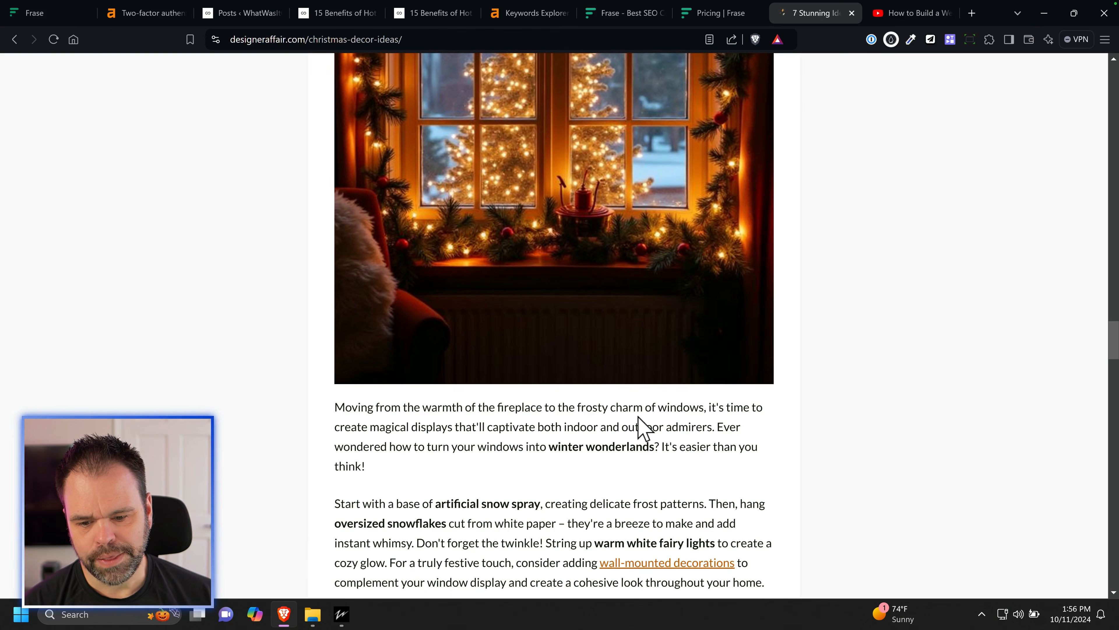
scroll(639, 425, "up", 10)
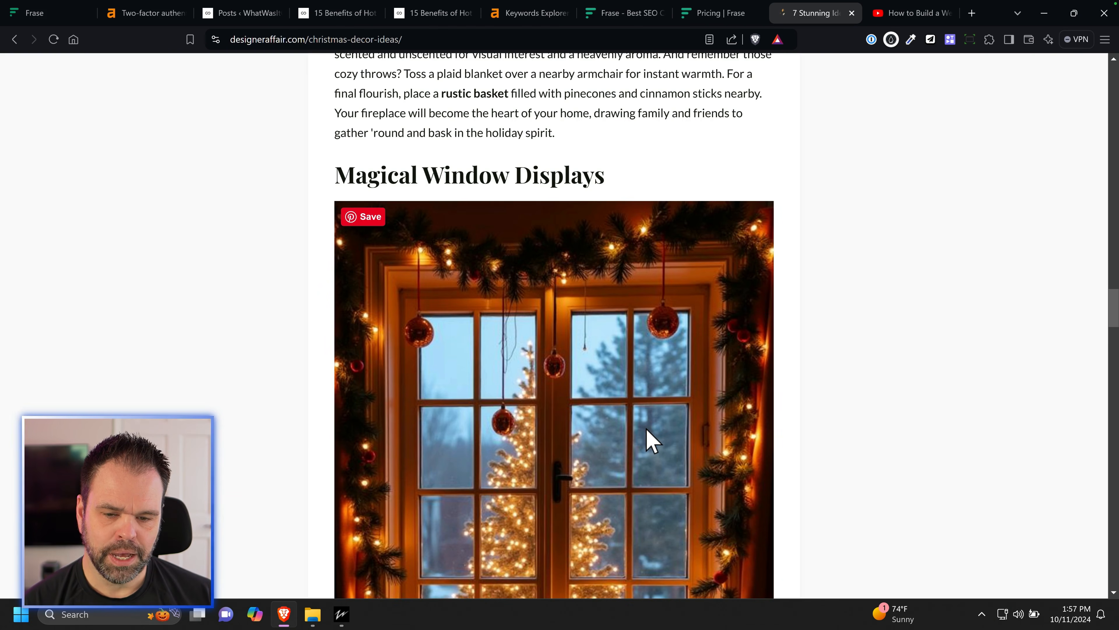
scroll(646, 447, "up", 20)
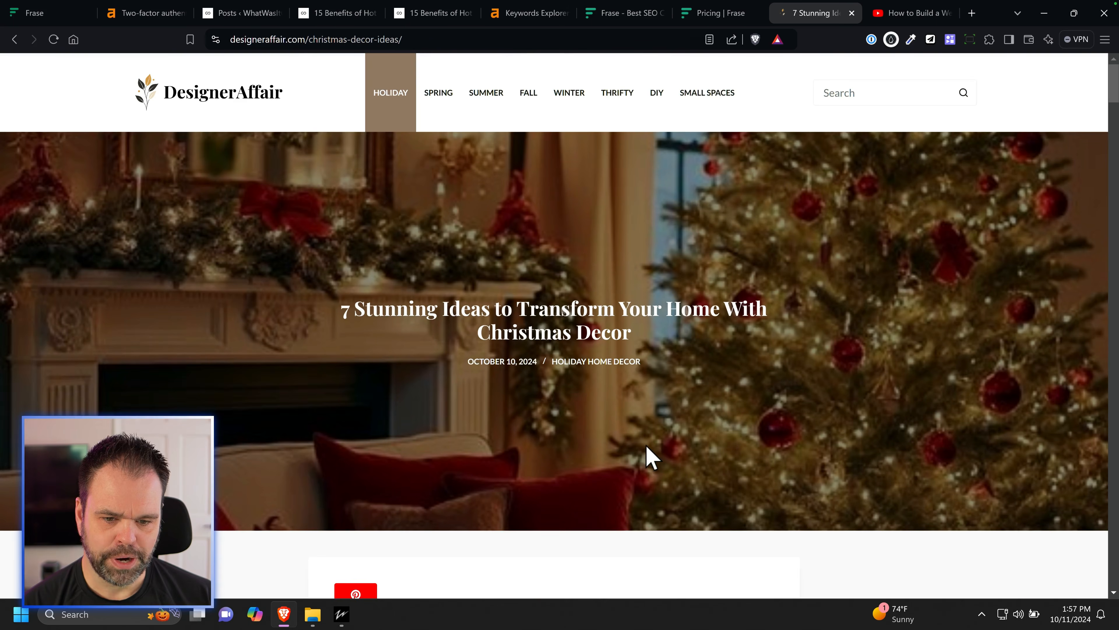
left_click(253, 96)
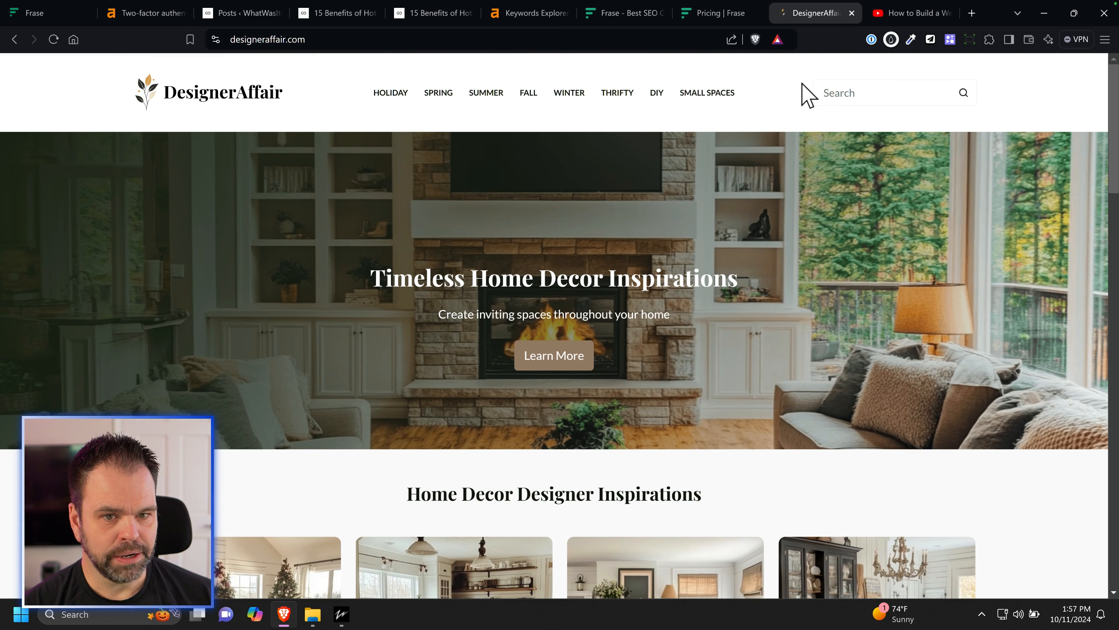
Step: Switch to YouTube and look through the lessons in the "How to Build a Website" playlist
left_click(907, 12)
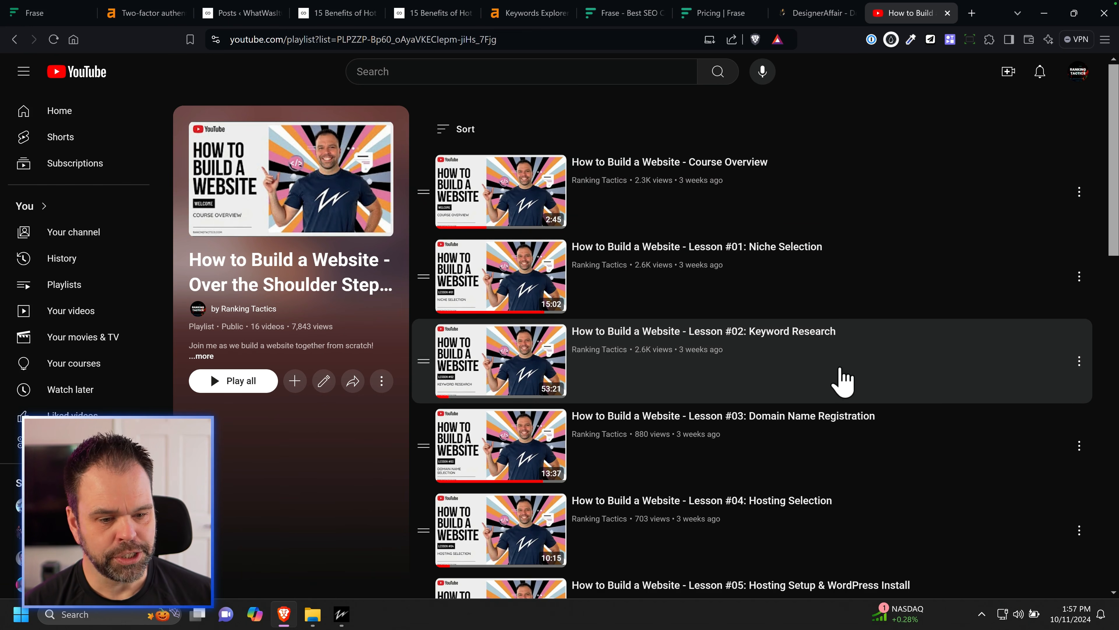
scroll(863, 451, "down", 3)
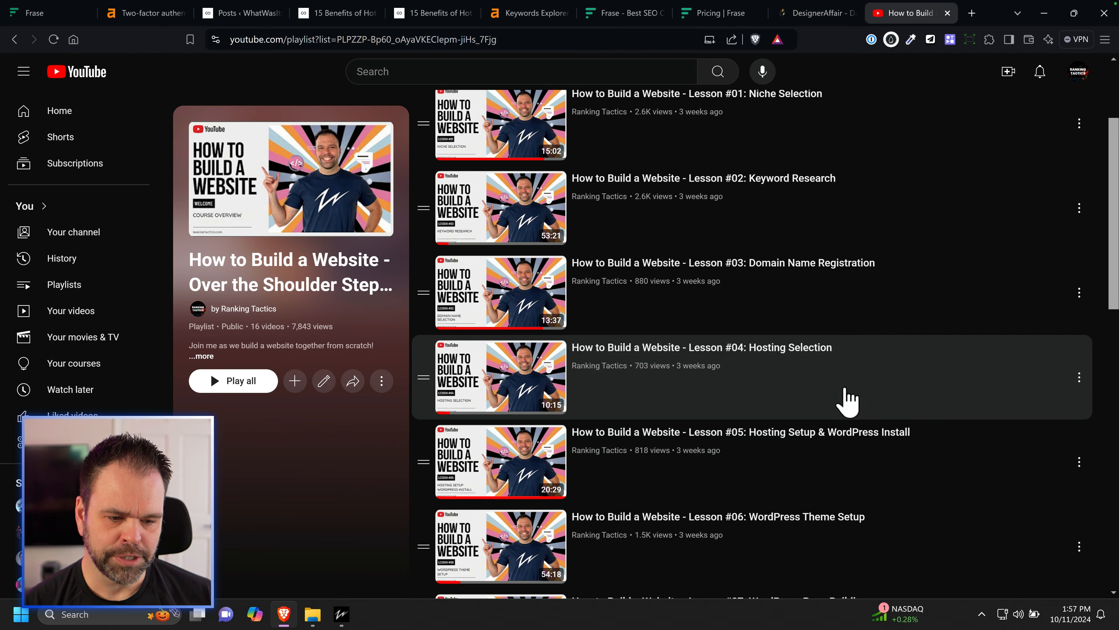
scroll(844, 400, "down", 4)
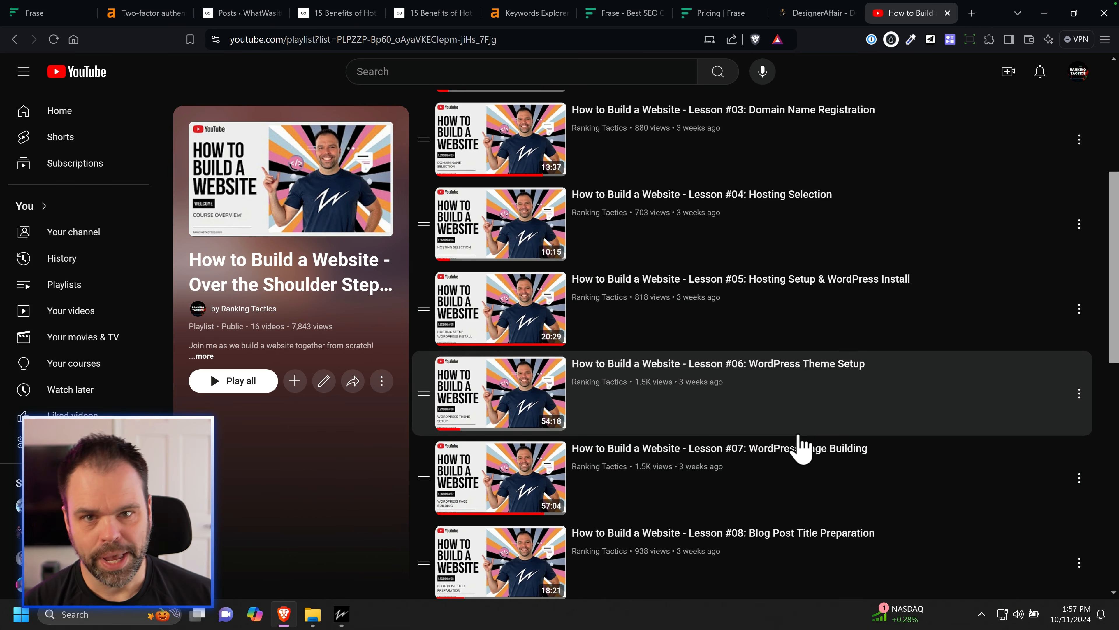
scroll(804, 452, "up", 6)
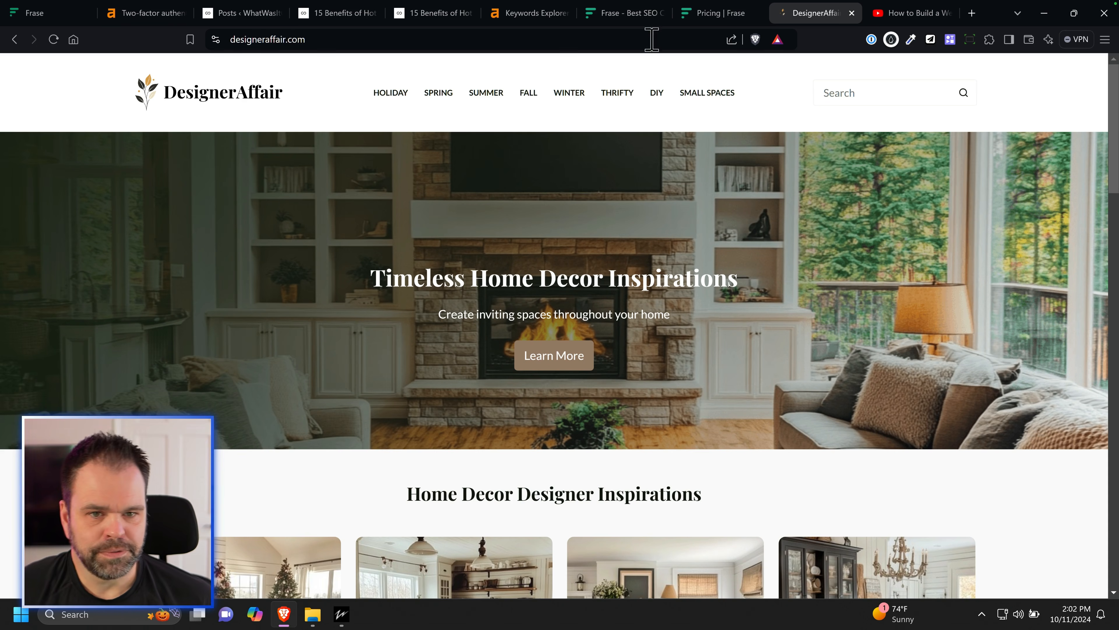
Step: Switch to Frase and review the "Step by Step Guid to Writing a Listicle Article" template, returning to the template list
left_click(628, 13)
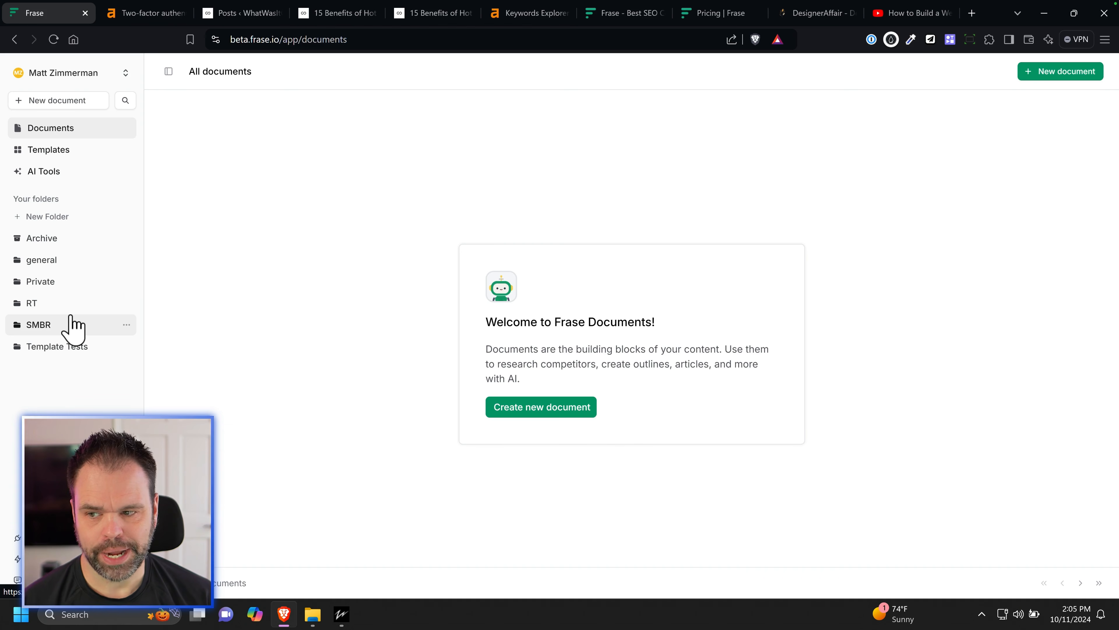
left_click(57, 157)
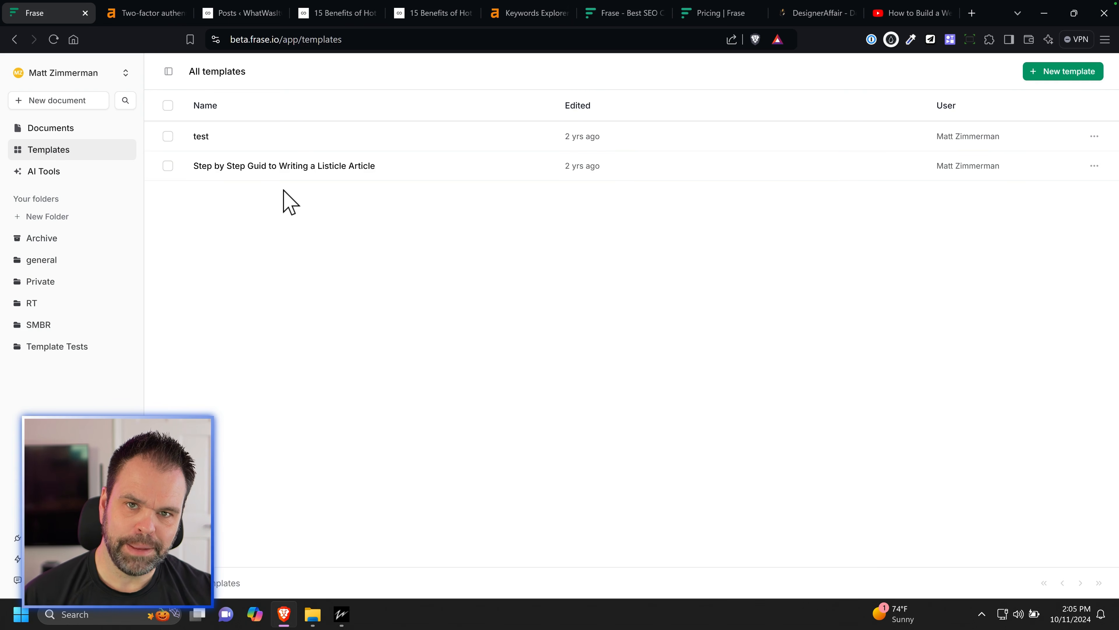
left_click(249, 165)
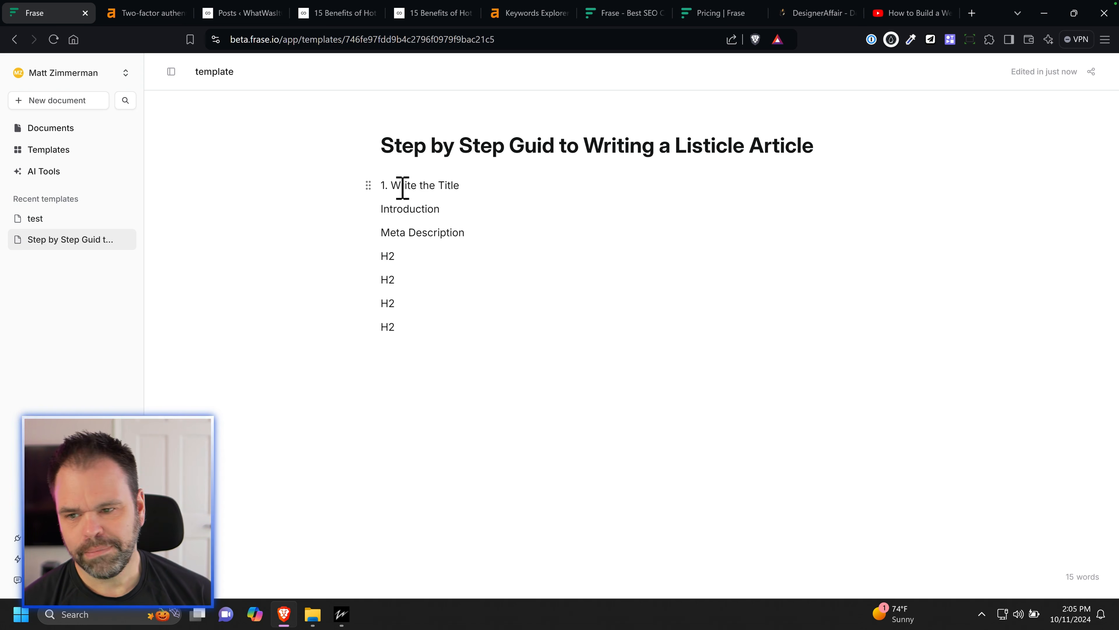
left_click(72, 150)
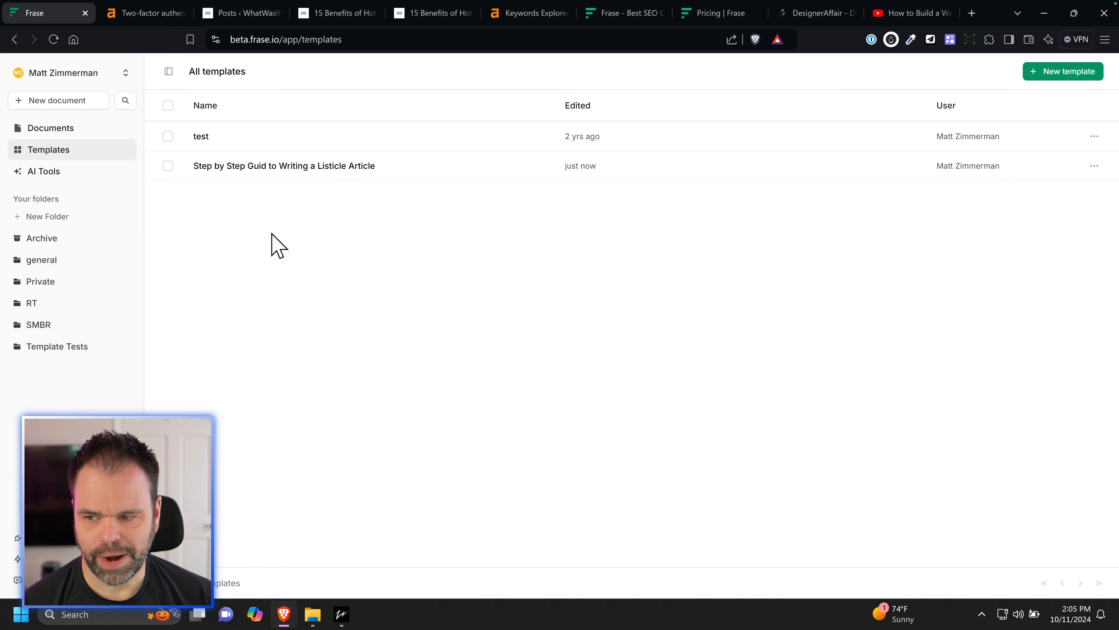
Step: Look through the featured AI tools and show the community AI tools
left_click(67, 171)
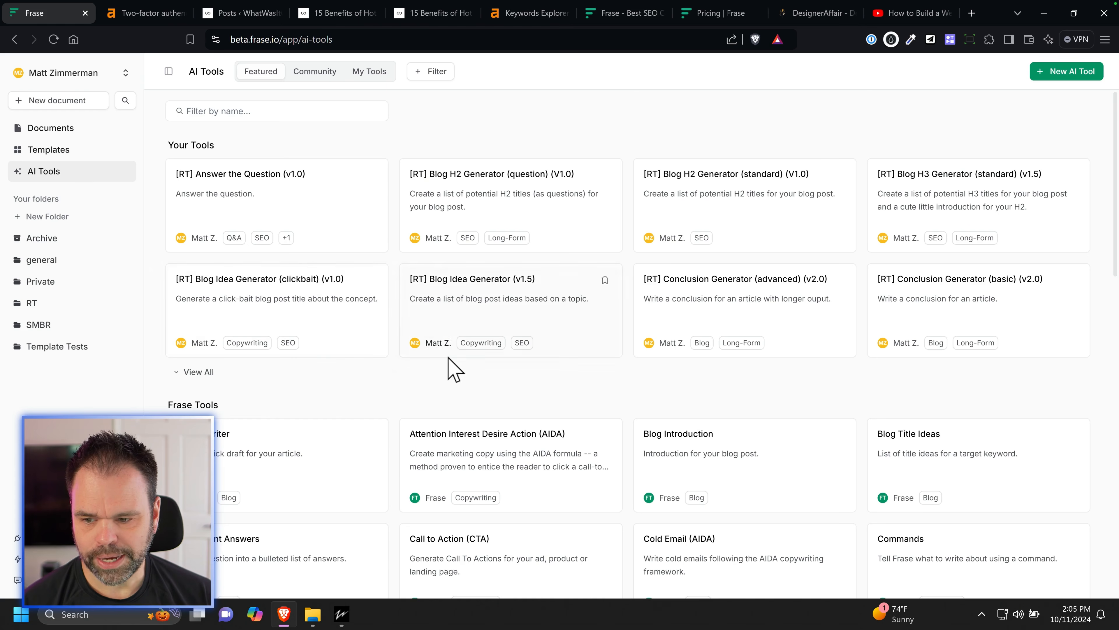
scroll(461, 384, "down", 10)
scroll(465, 397, "up", 10)
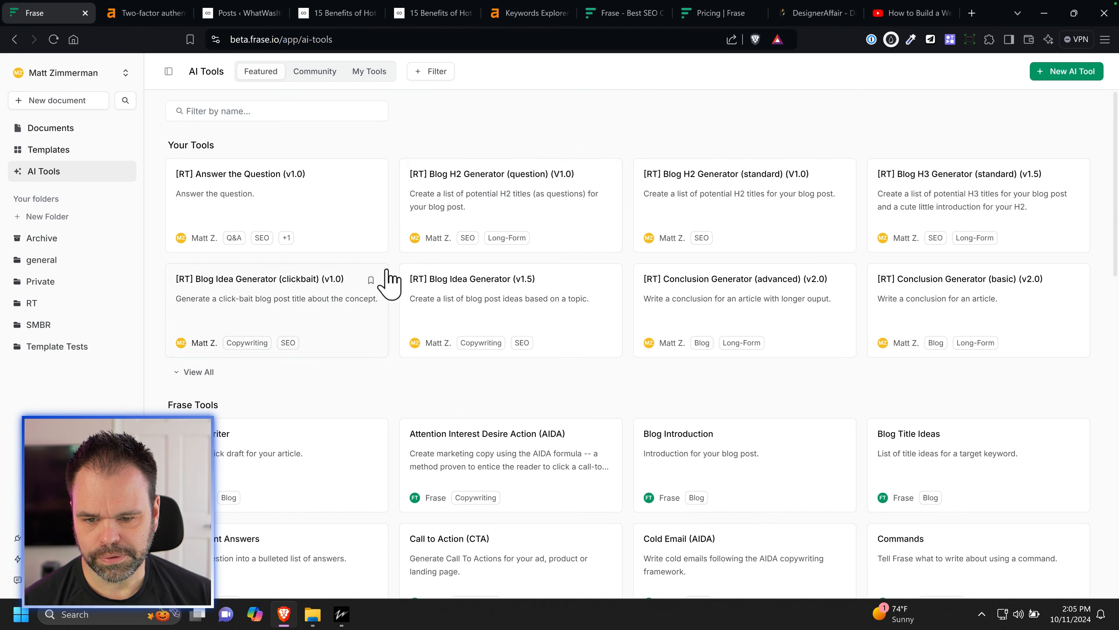
scroll(461, 446, "down", 10)
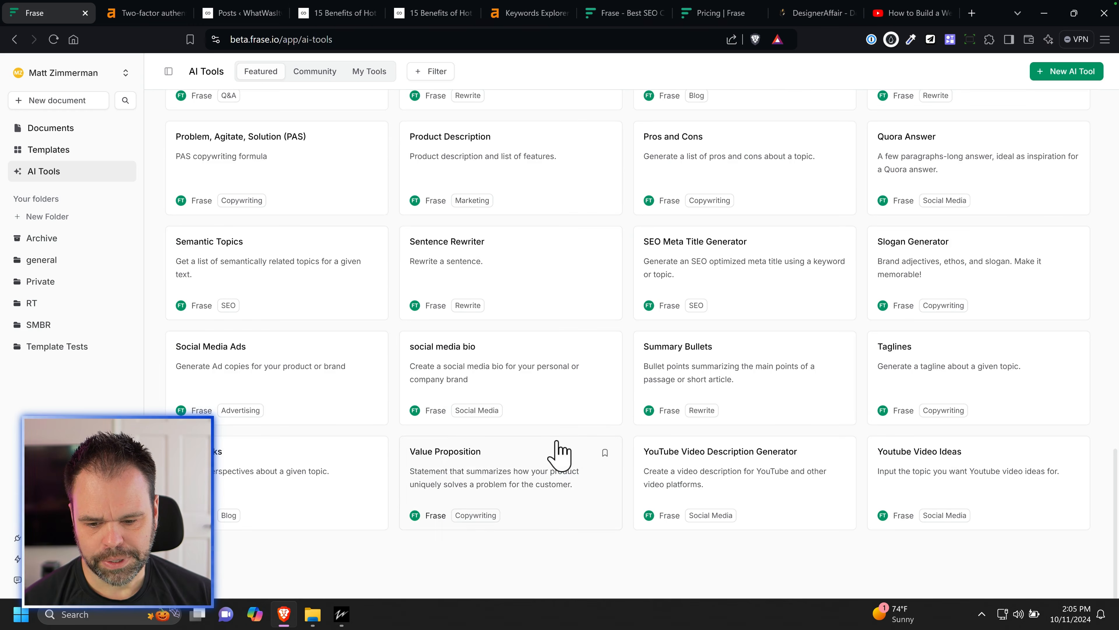
scroll(769, 437, "up", 10)
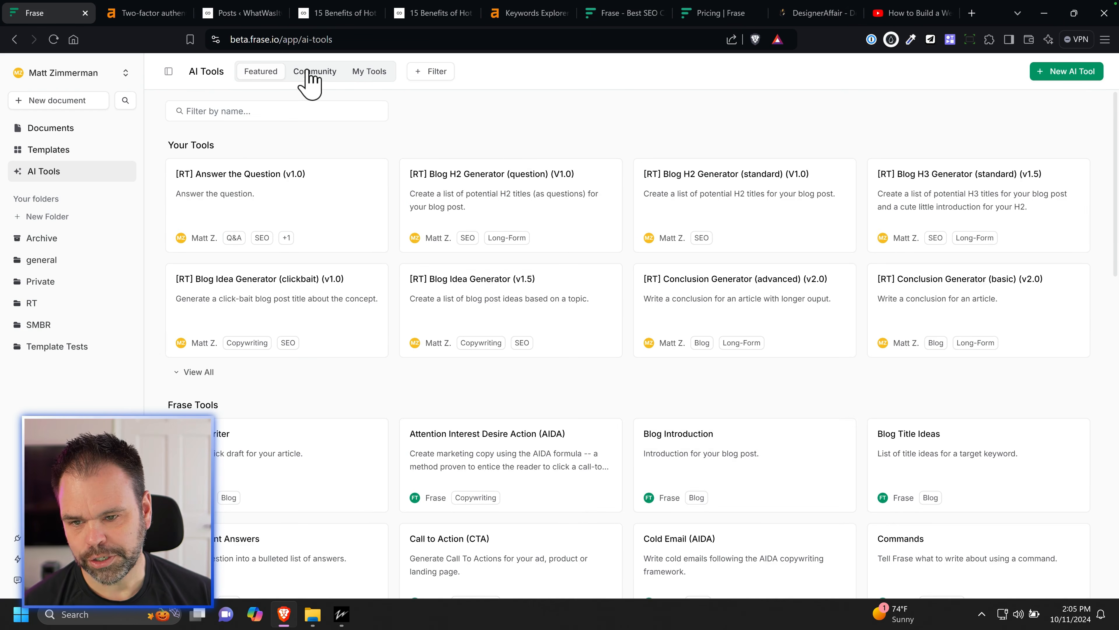
left_click(310, 75)
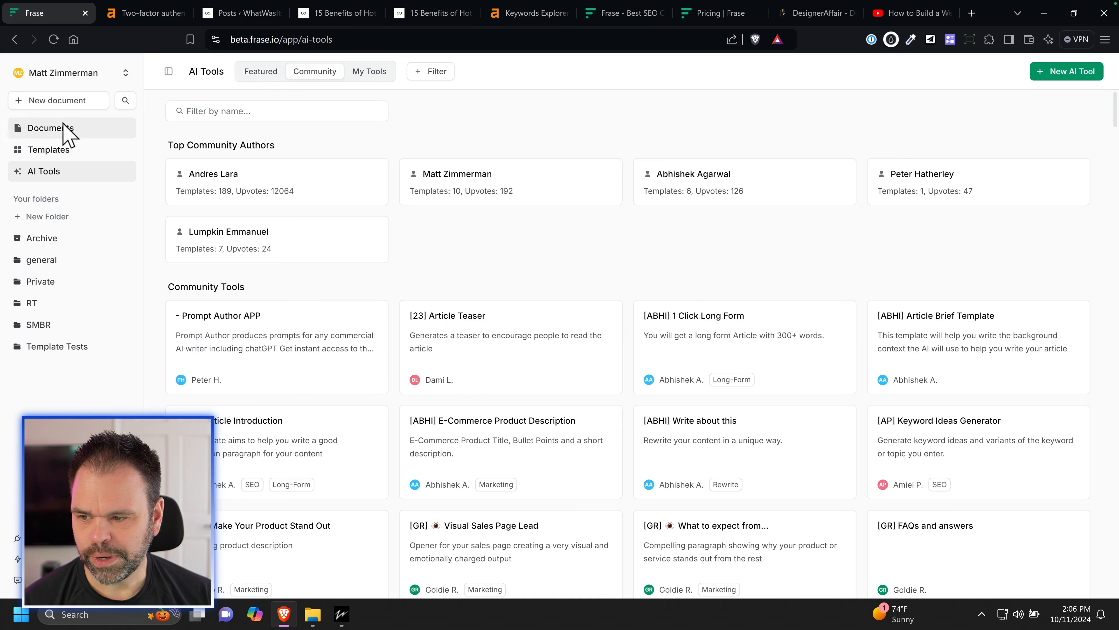
Step: Start a new document from the documents area using the SEO Workflow type
left_click(55, 127)
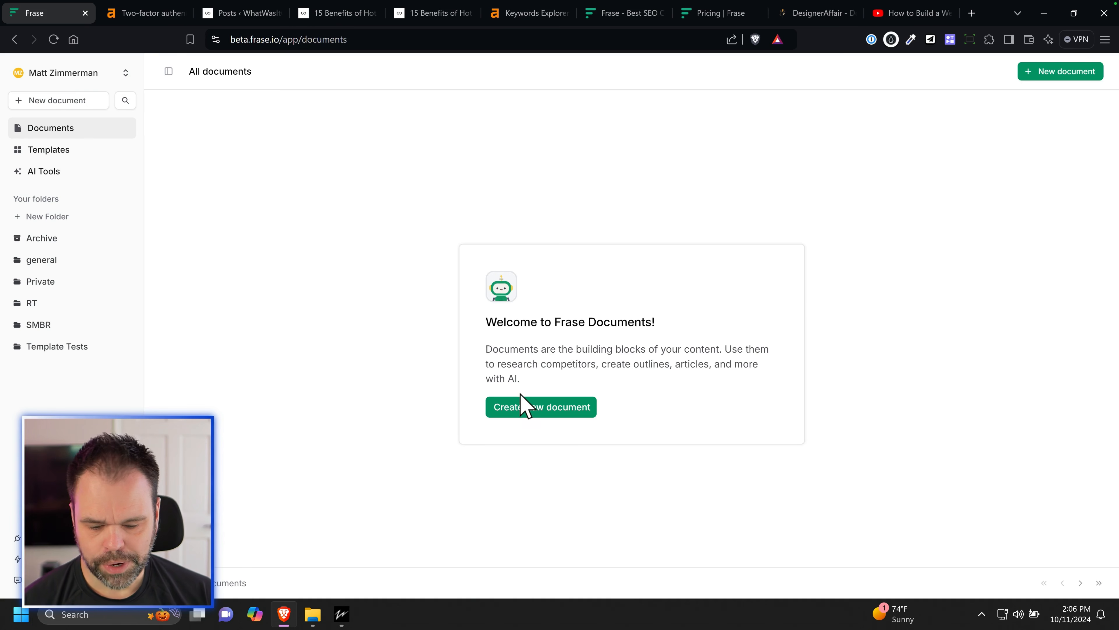
left_click(552, 411)
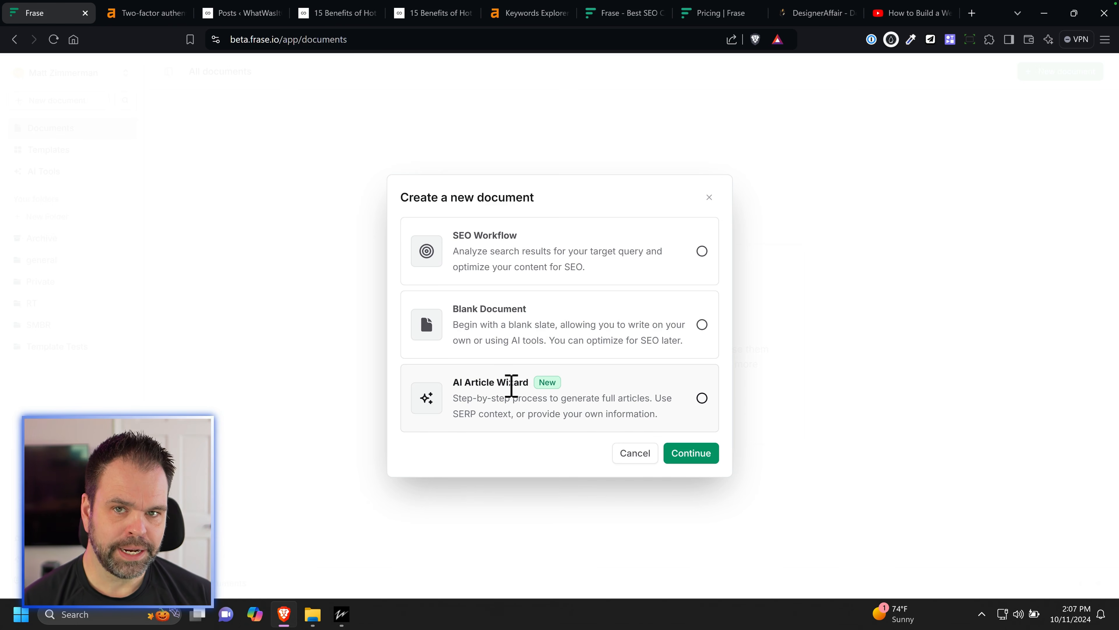
left_click(522, 243)
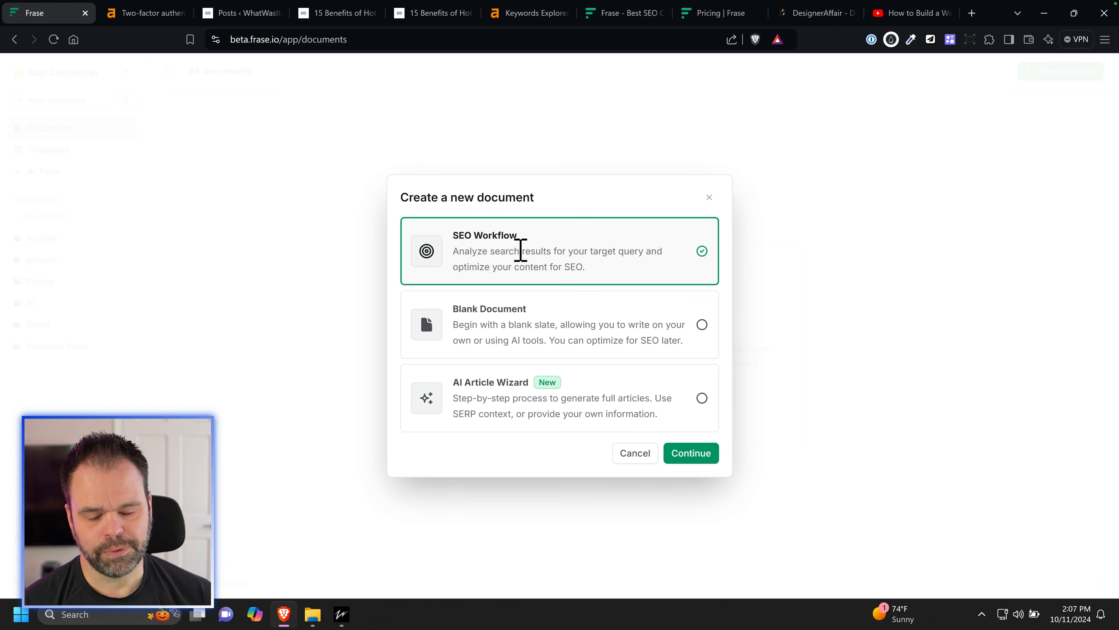
left_click(571, 333)
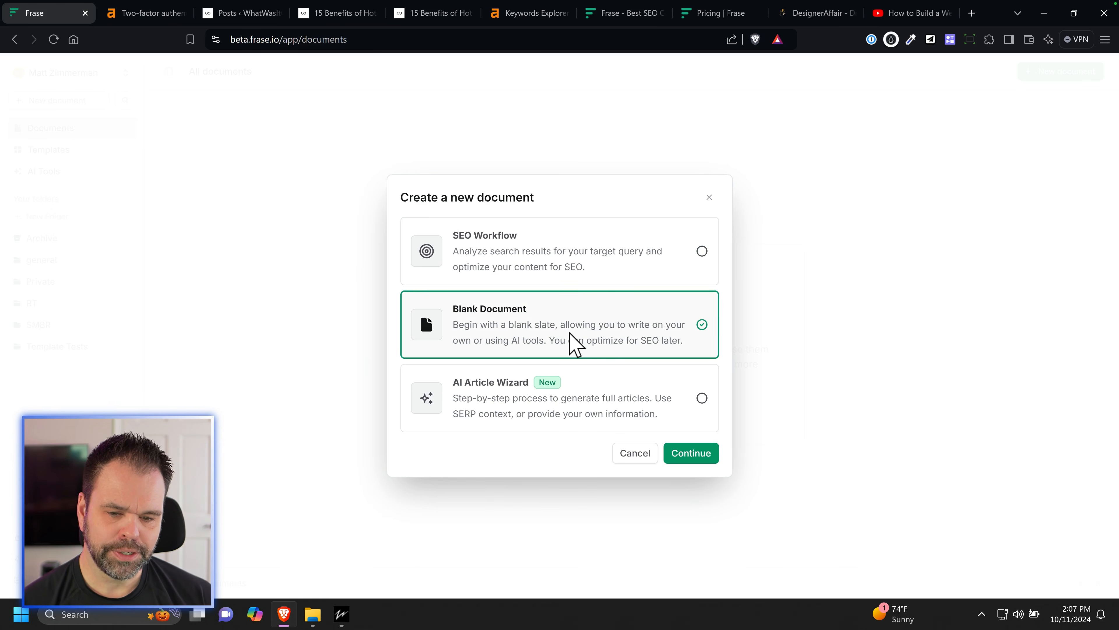
left_click(581, 260)
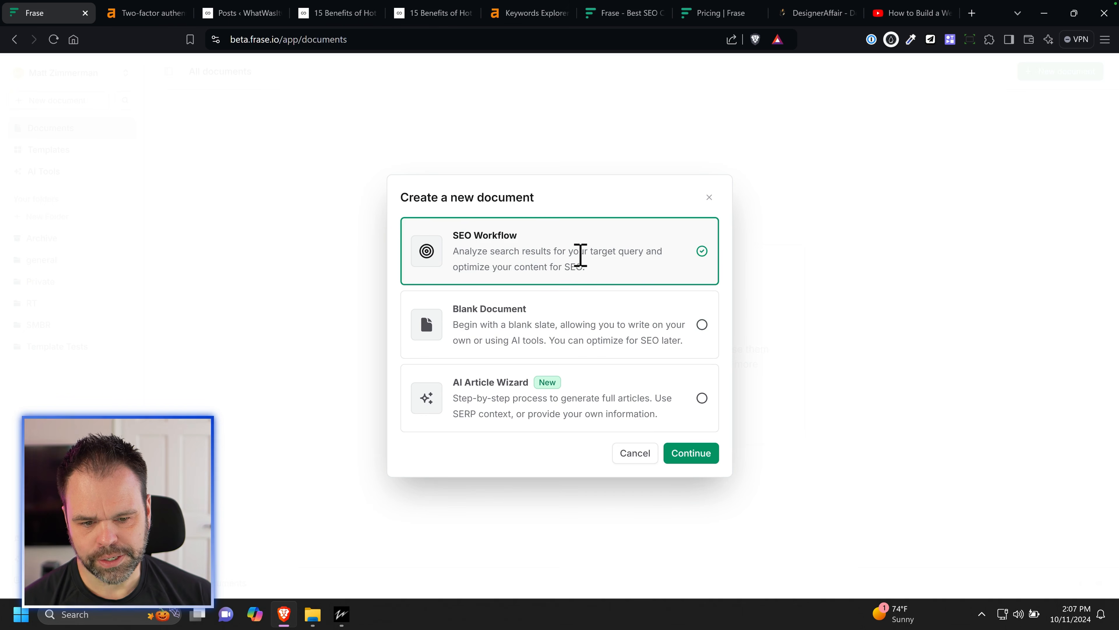
left_click(691, 454)
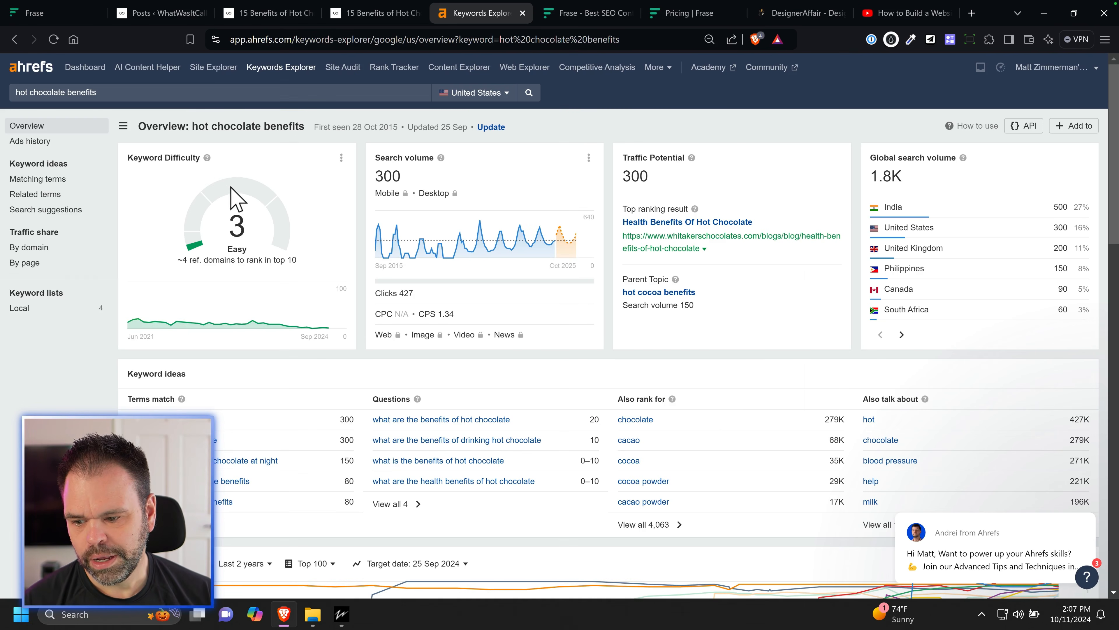
Step: Review the Ahrefs keyword overview, copy "hot chocolate benefits" from its heading, and enter it as the search query in Frase's new document
scroll(275, 224, "down", 15)
scroll(350, 233, "down", 3)
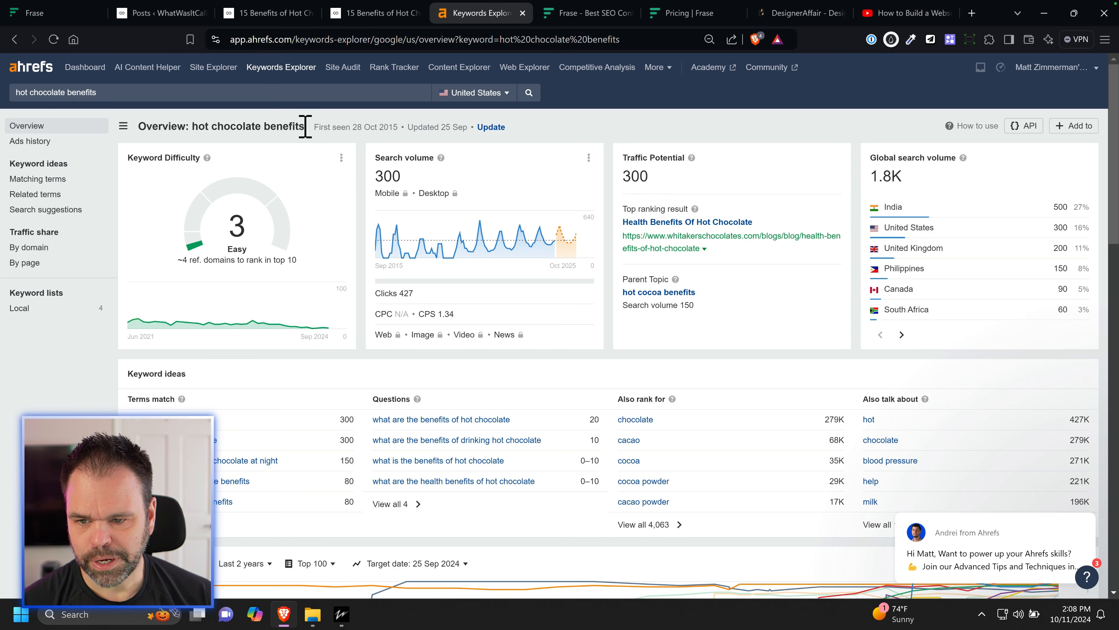
left_click_drag(305, 128, 194, 128)
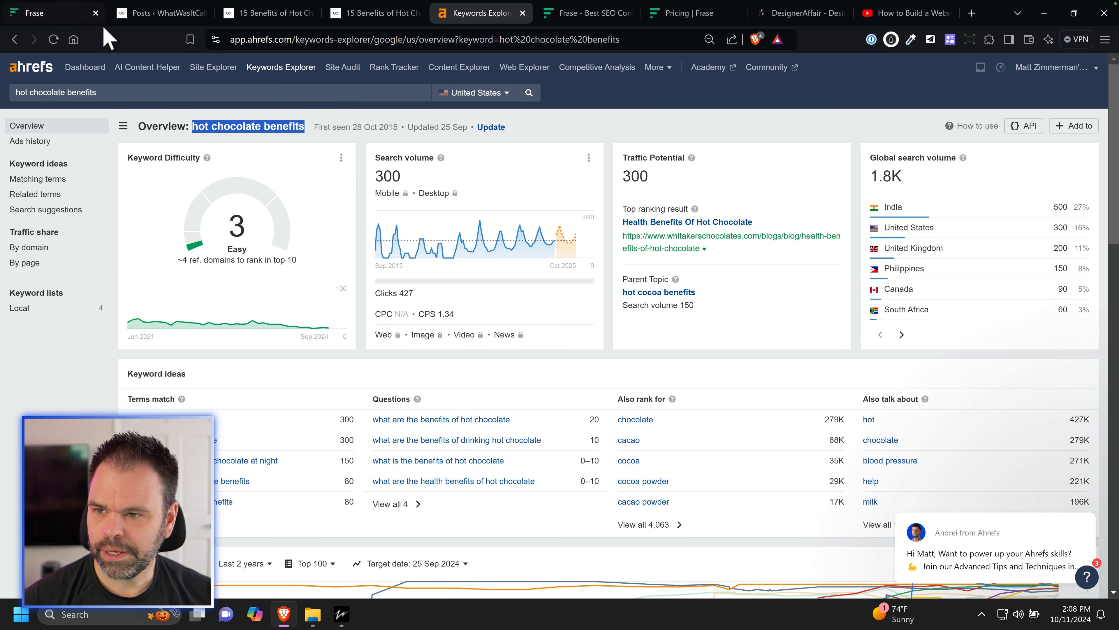
left_click(93, 14)
type("hot chocolate benefits")
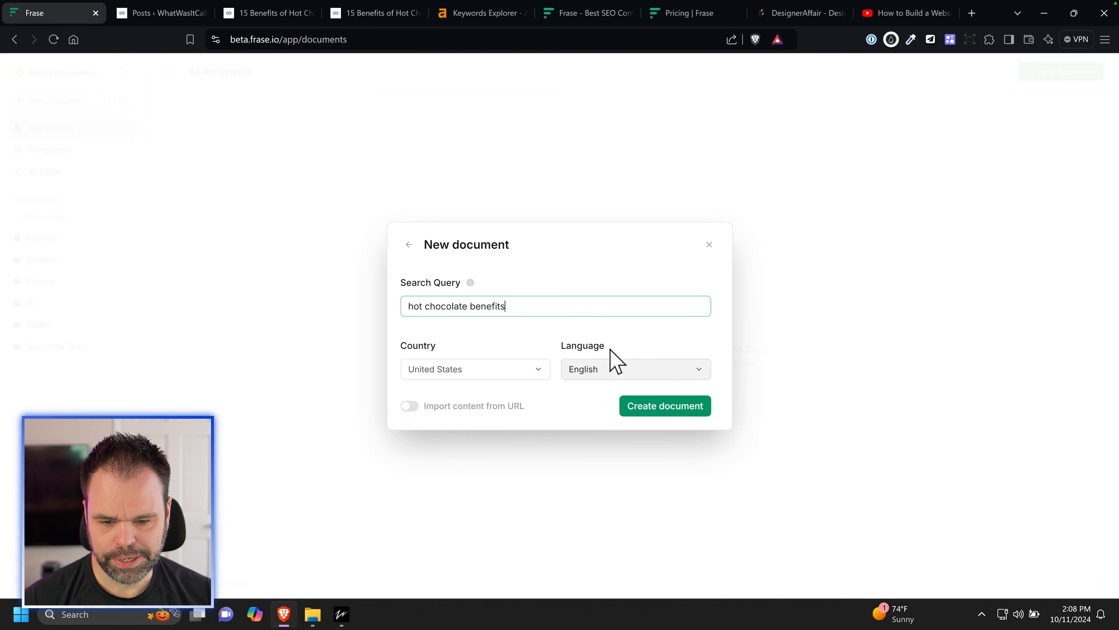
Step: Check the country choices and create the document with United States and English
left_click(493, 371)
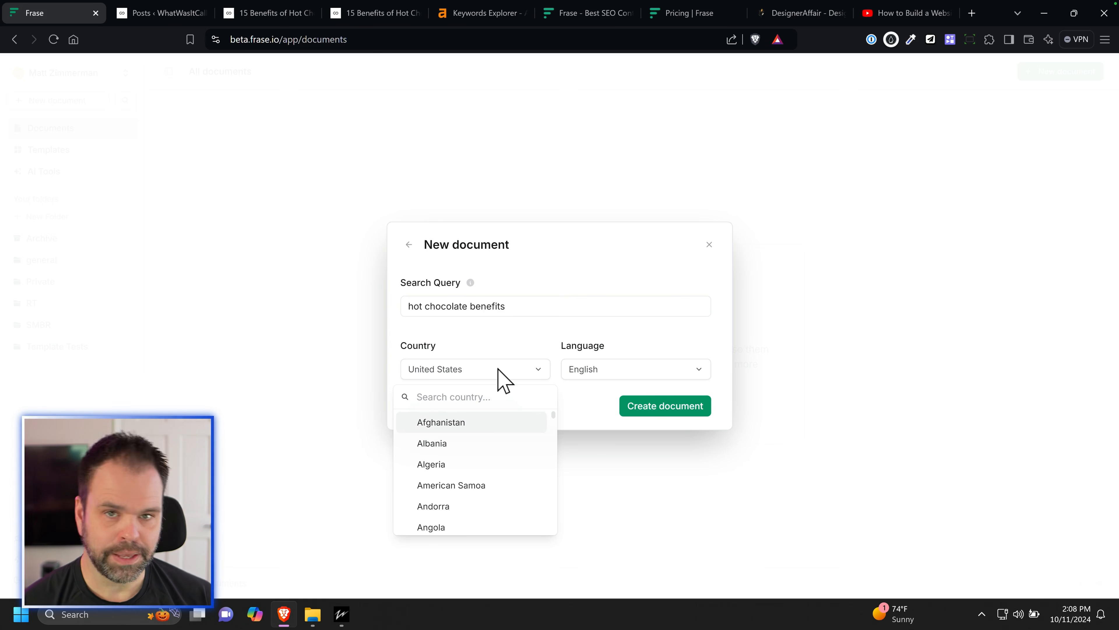
left_click(600, 408)
left_click(652, 408)
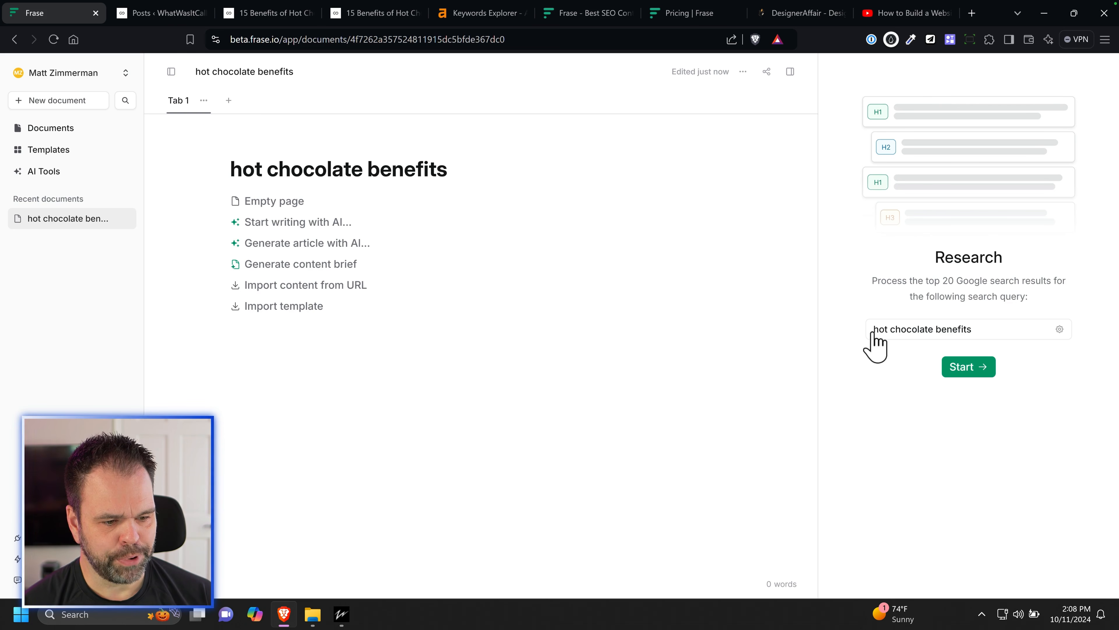
Step: Run the research on the top Google results for the query and open the search results customization
left_click(974, 367)
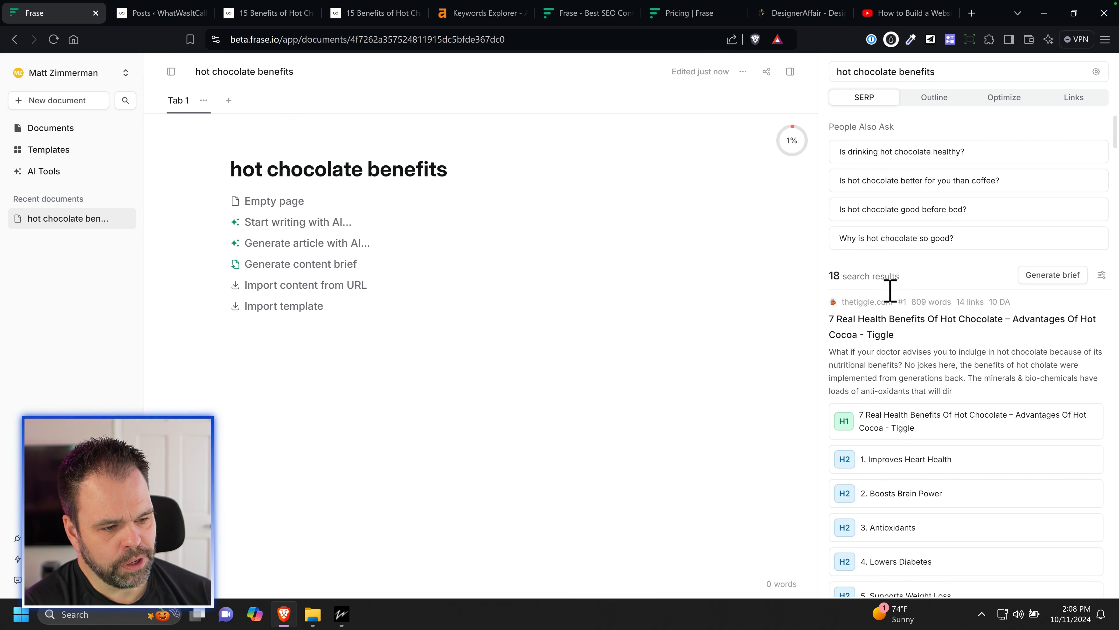
left_click(1102, 275)
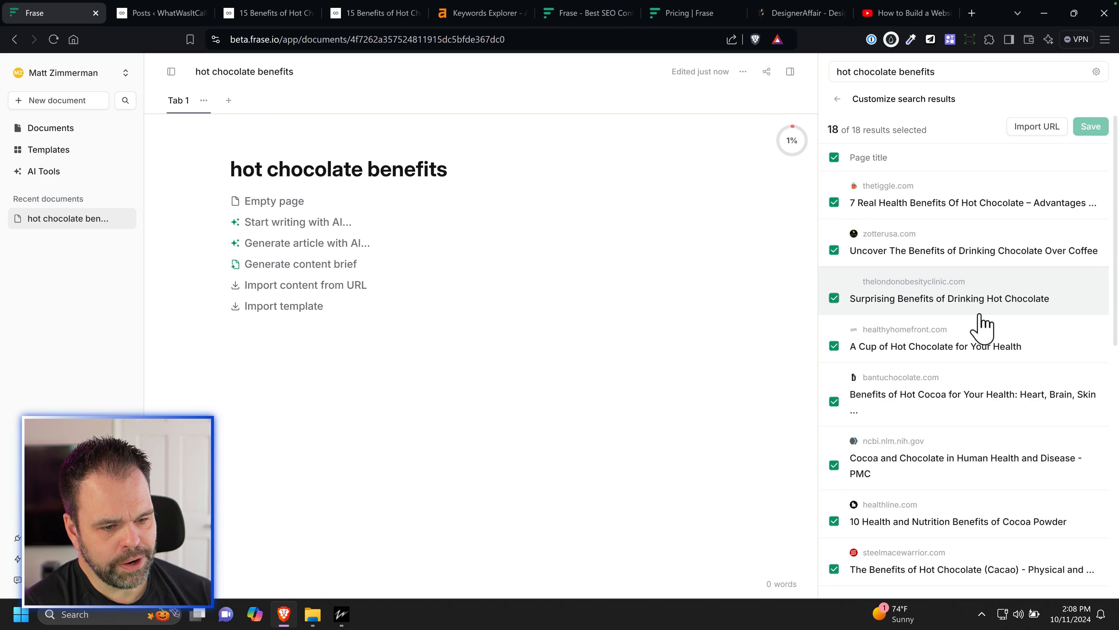
Step: Review the list of search results, exclude the instagram.com page "Bearenger", and save the customized selection
scroll(937, 450, "down", 9)
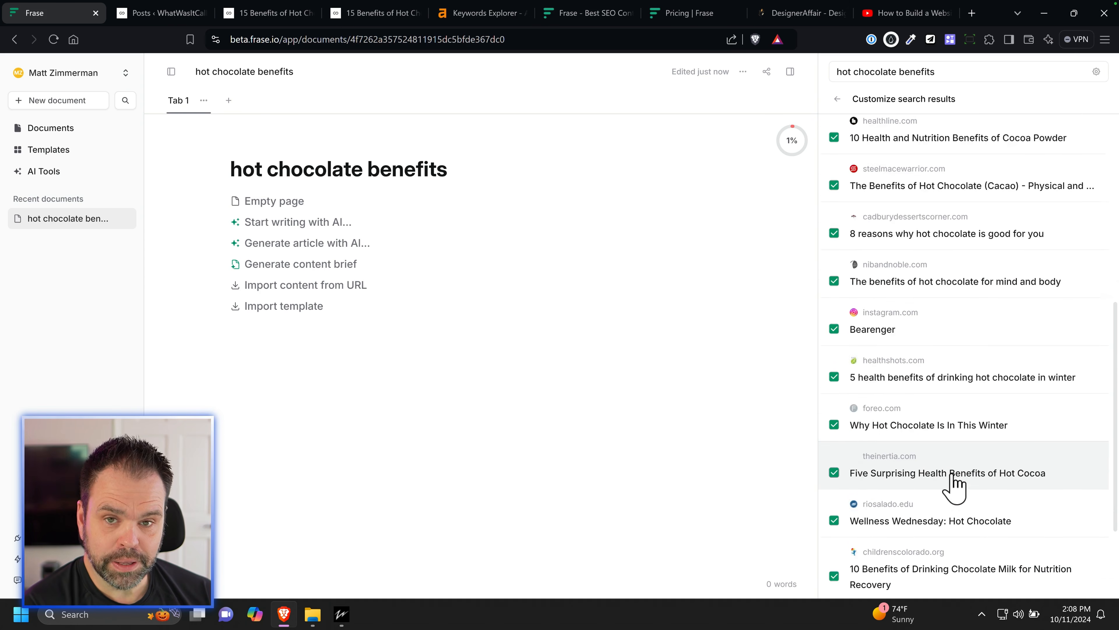
scroll(952, 483, "down", 2)
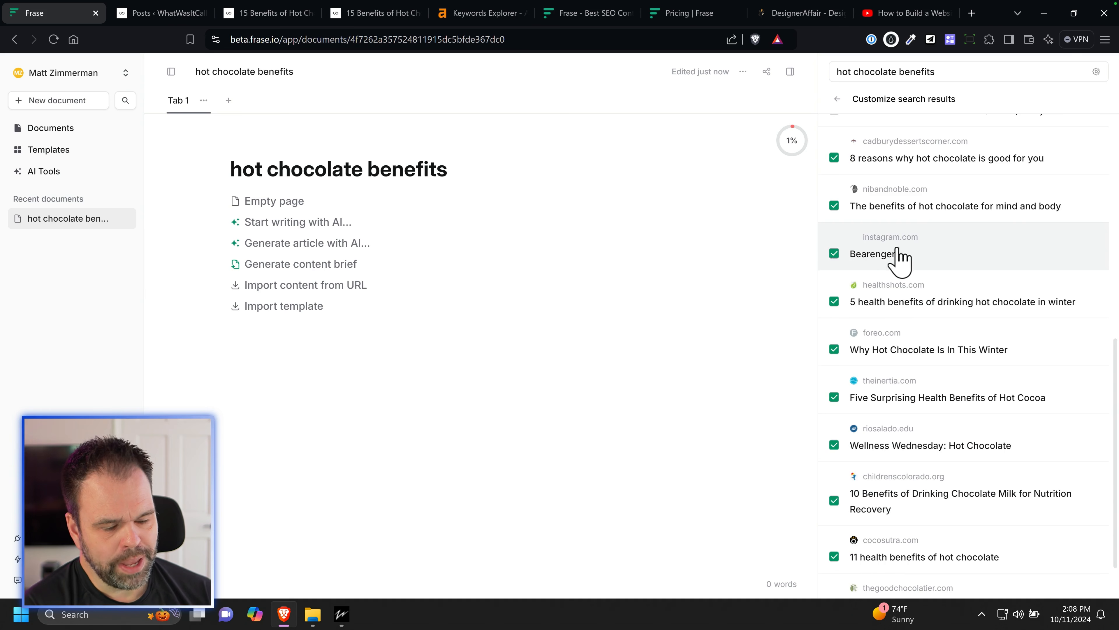
left_click(834, 254)
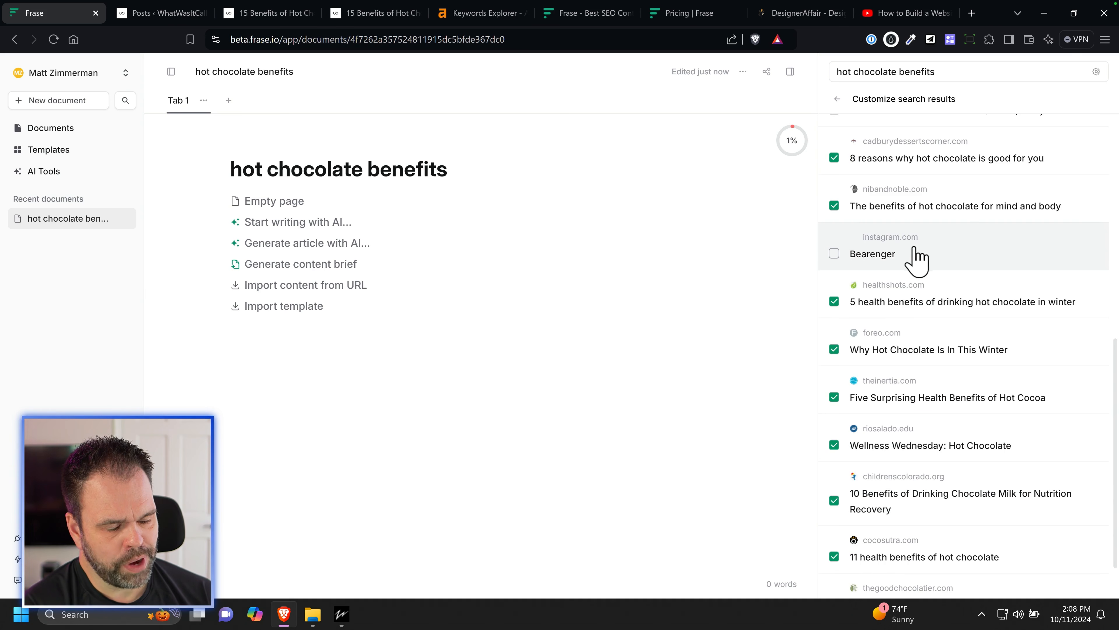
scroll(969, 419, "down", 1)
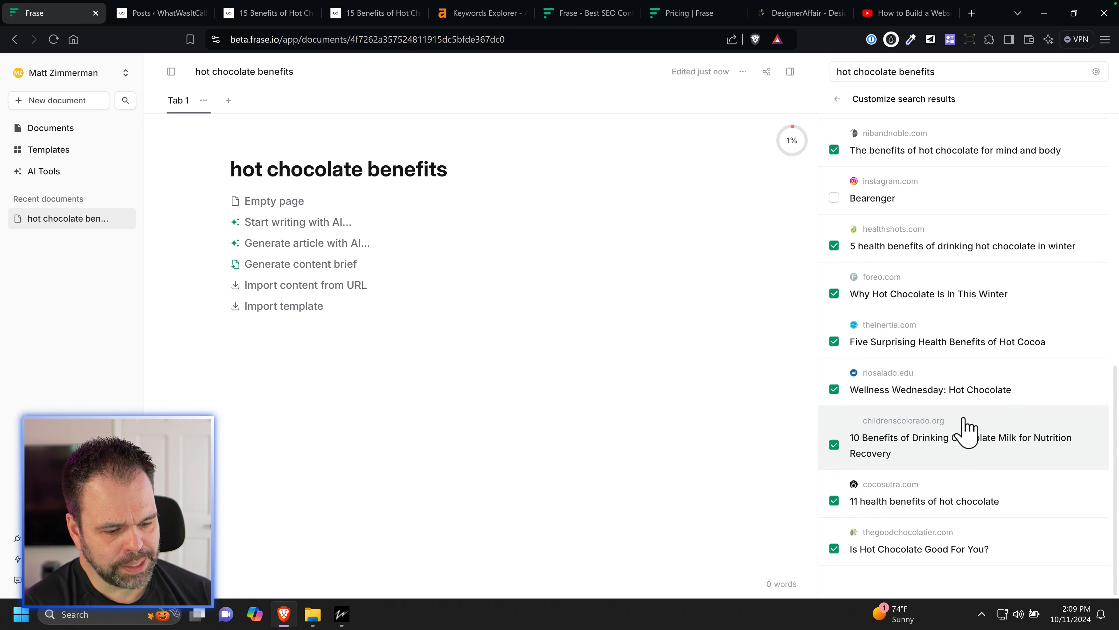
scroll(966, 524, "up", 5)
scroll(961, 547, "up", 3)
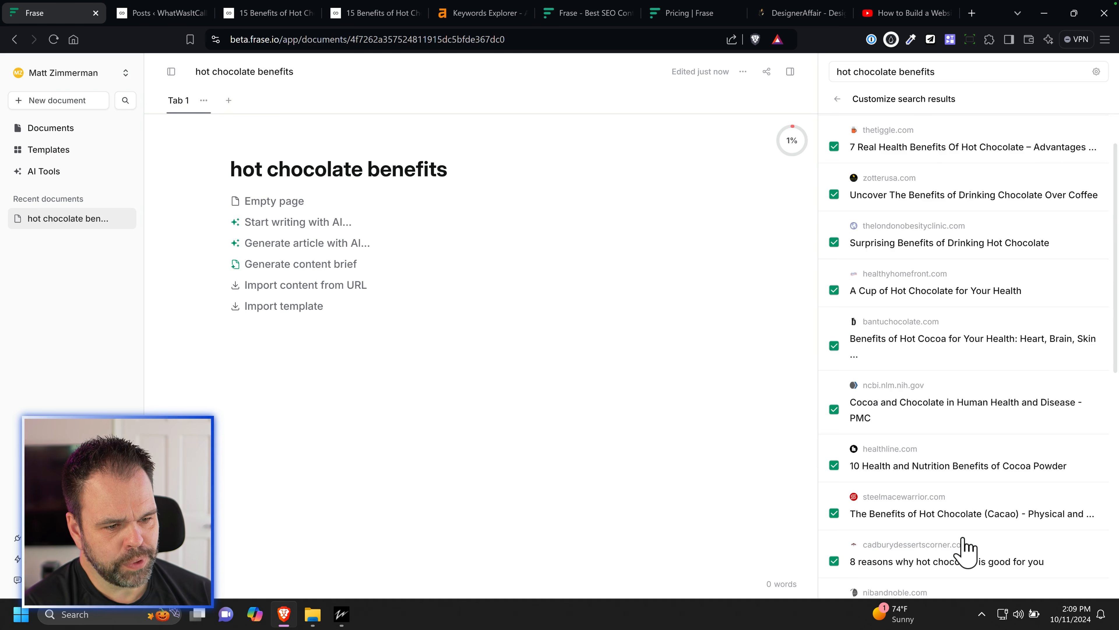
scroll(967, 550, "down", 5)
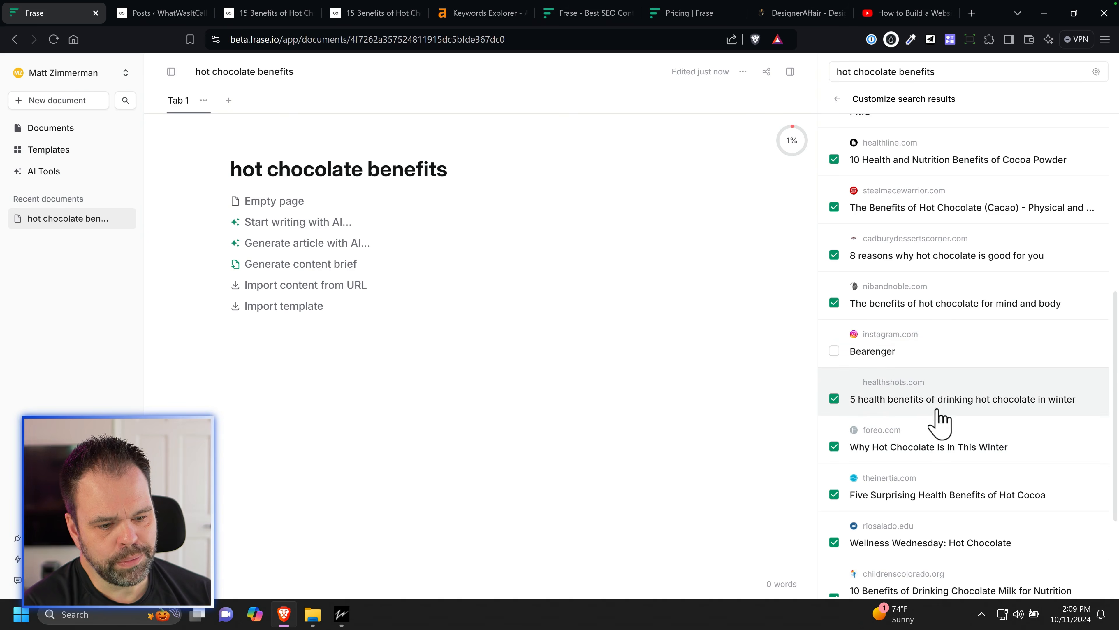
scroll(947, 419, "up", 5)
scroll(947, 418, "up", 3)
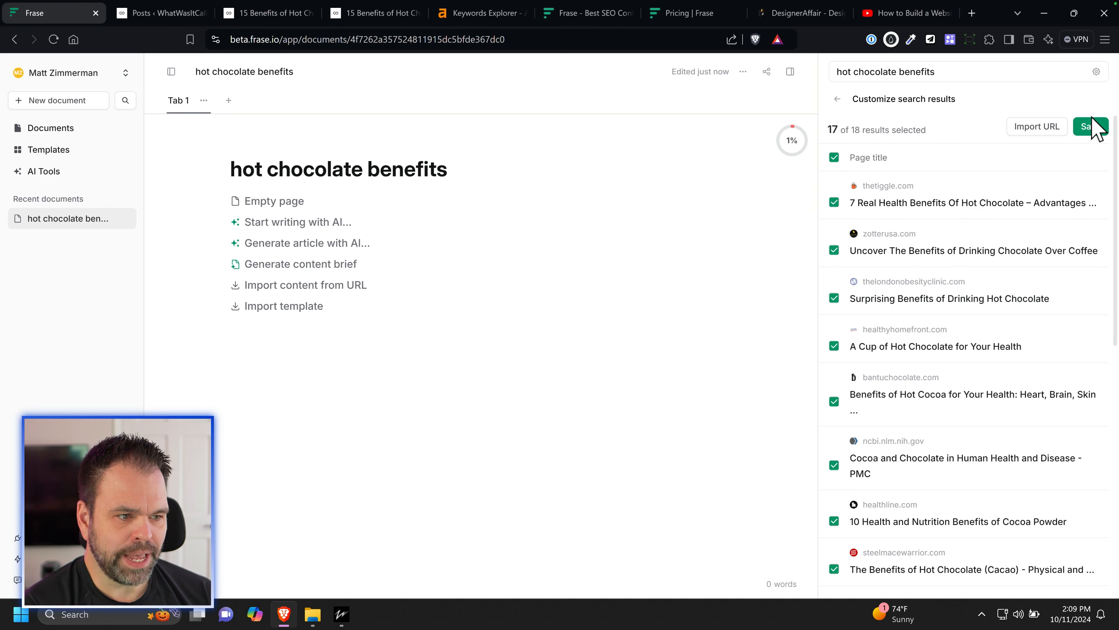
left_click(1077, 130)
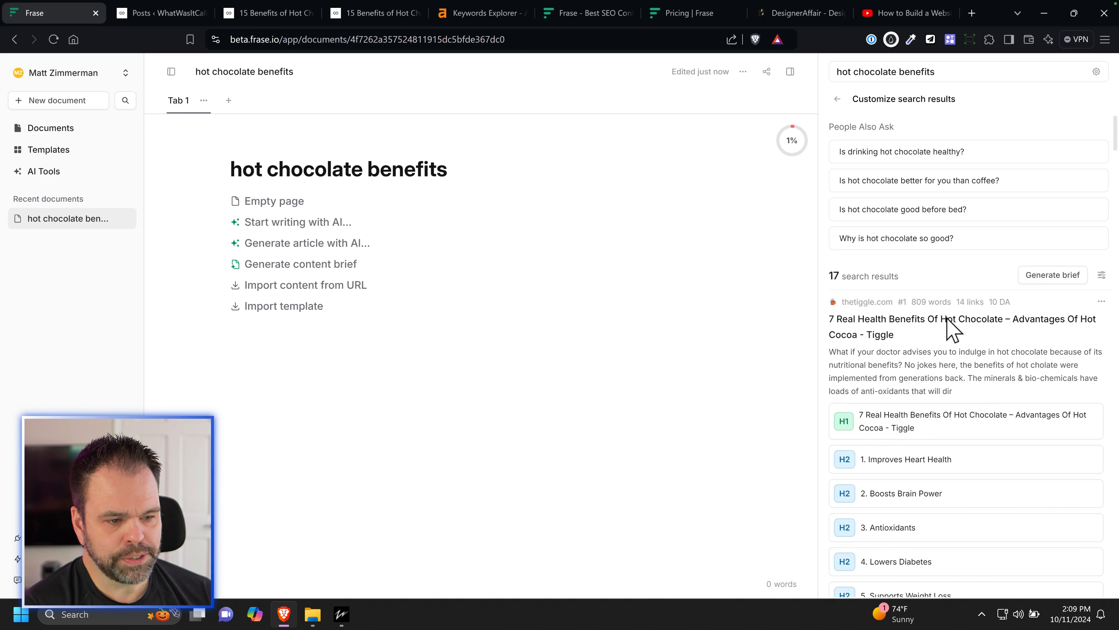
Step: Look over the headings of the top-ranked pages and return from the customization to the SERP research
scroll(970, 359, "down", 5)
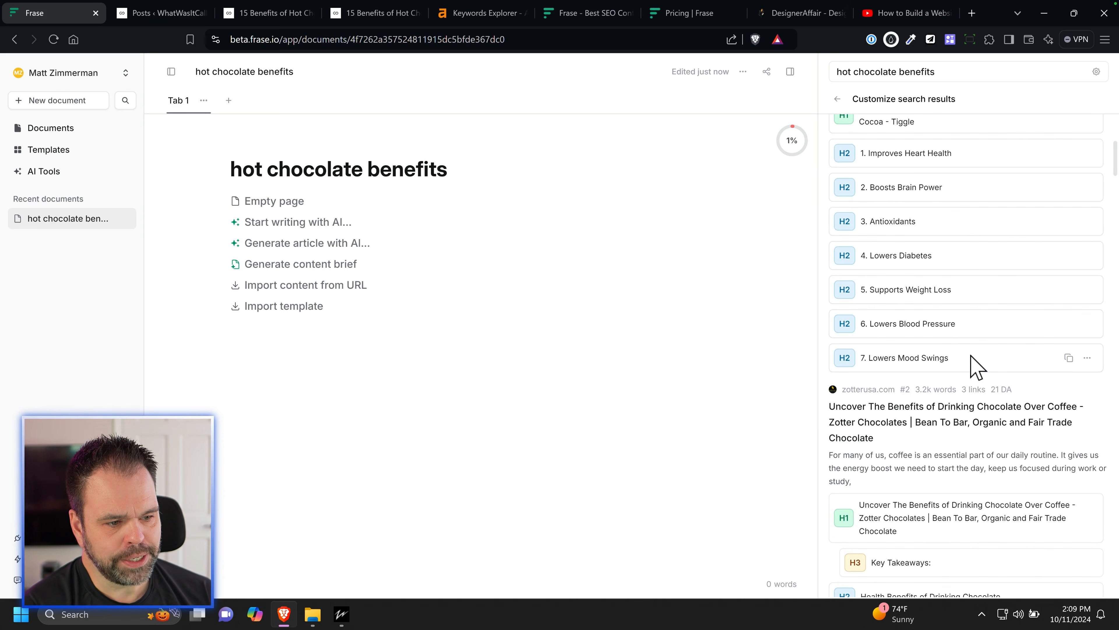
scroll(970, 368, "up", 1)
scroll(969, 366, "up", 5)
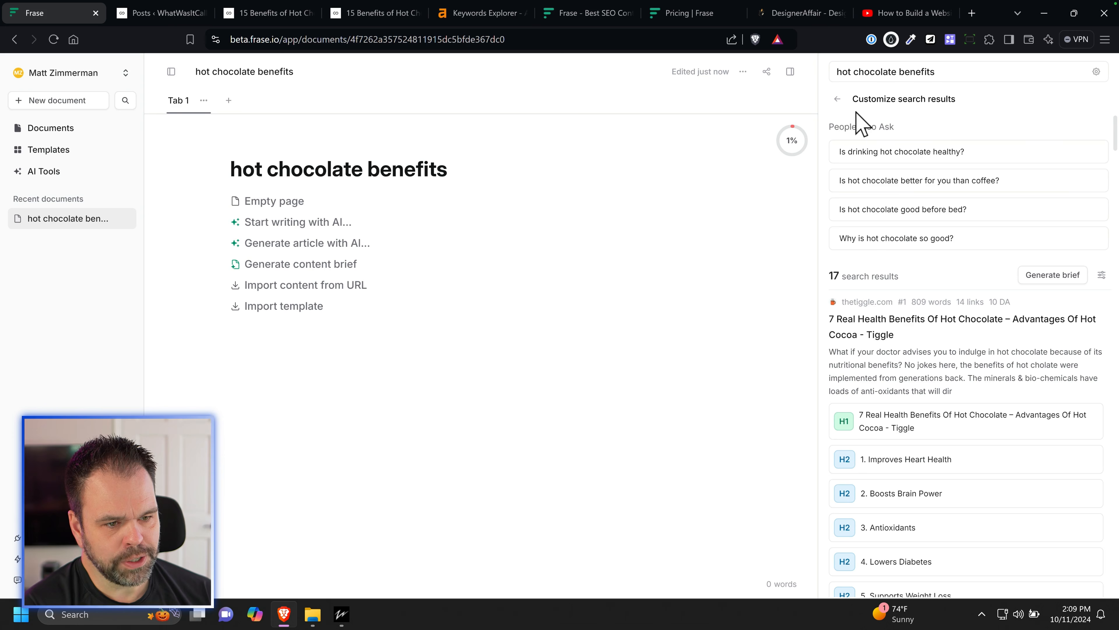
left_click(838, 100)
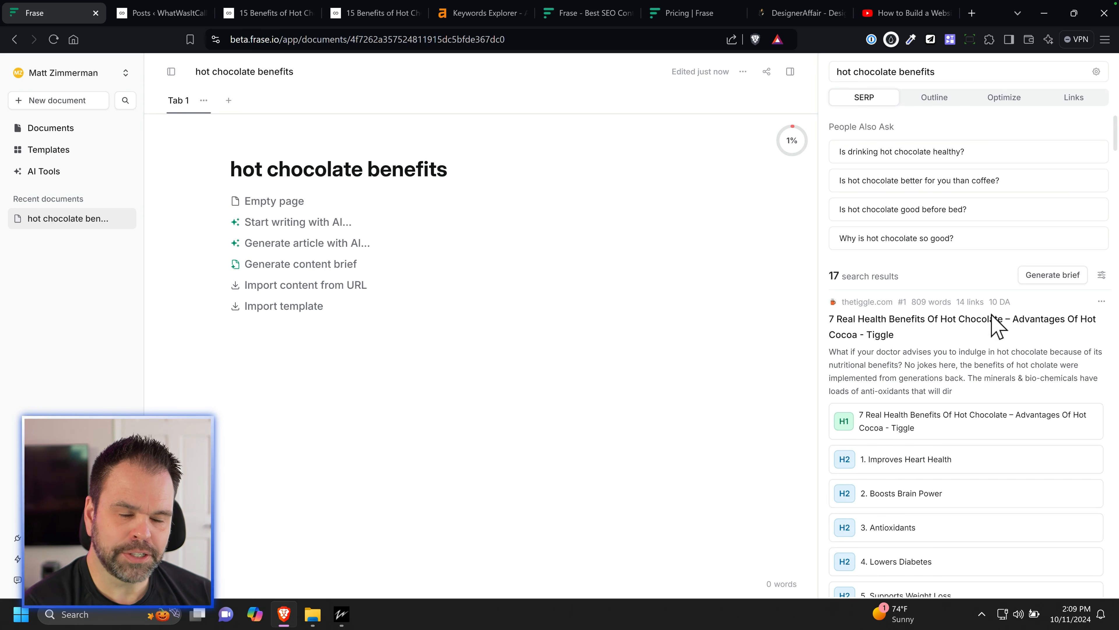
Step: Review the topic score and long-tail topics in the optimization view, and switch the topic type to Clusters
left_click(988, 104)
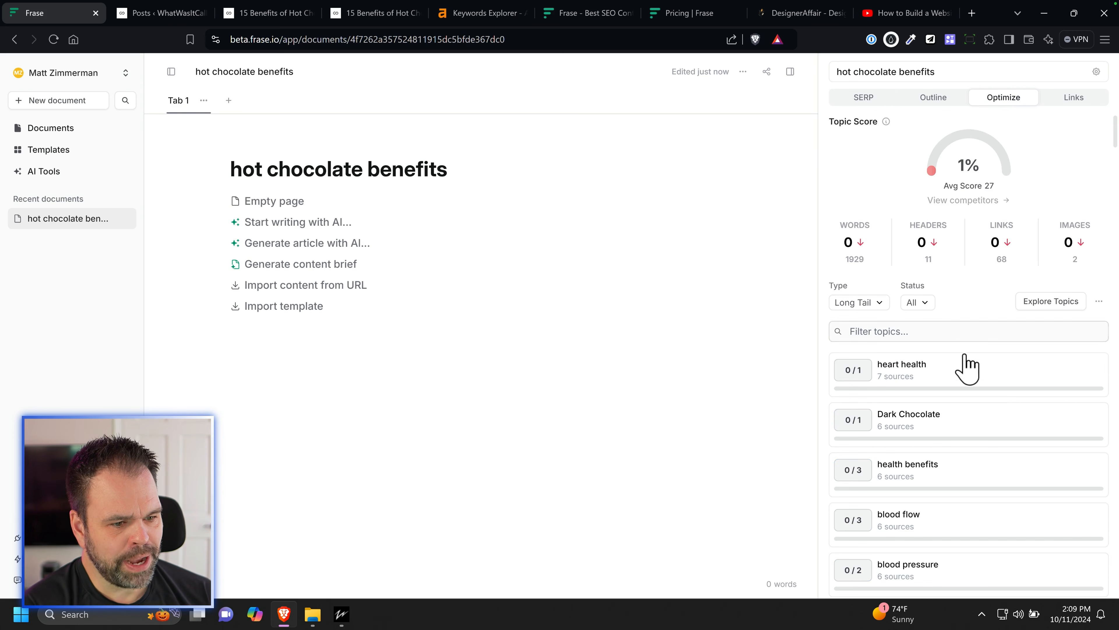
scroll(941, 454, "down", 10)
scroll(945, 435, "up", 10)
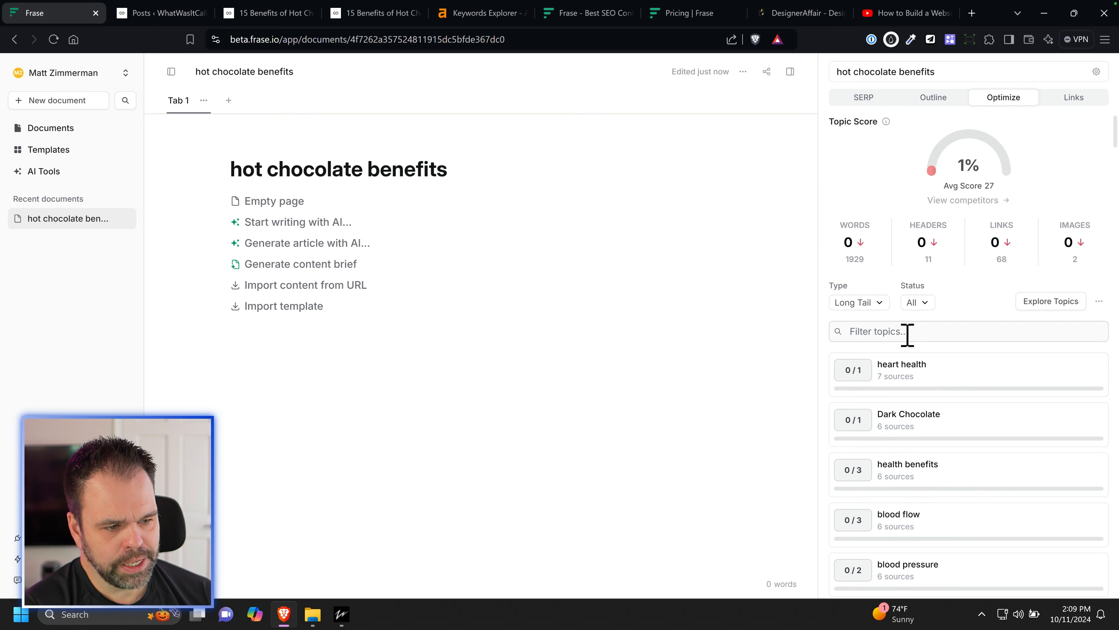
left_click(875, 302)
left_click(887, 369)
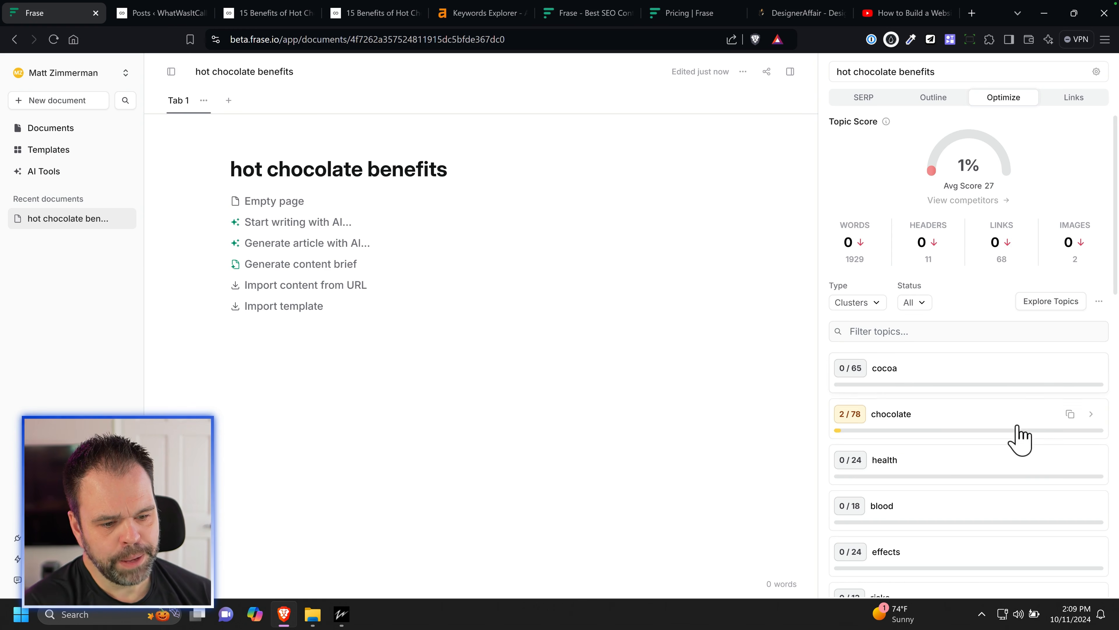
Step: Recheck the pages selected in the search results customization, and read through the competitors' headings in the SERP research
left_click(865, 98)
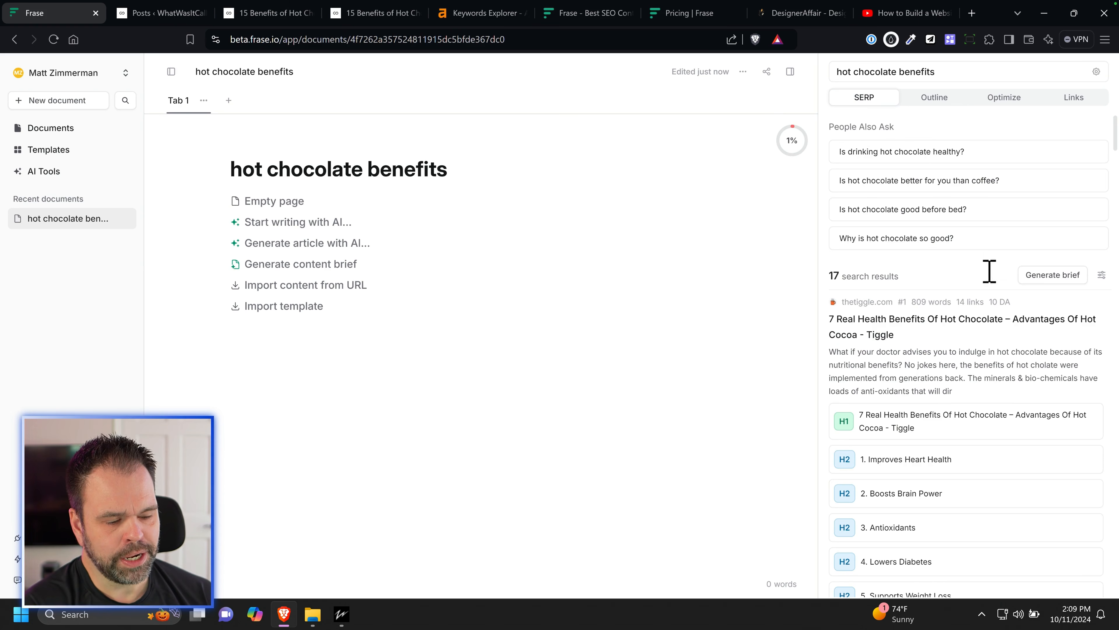
left_click(1102, 275)
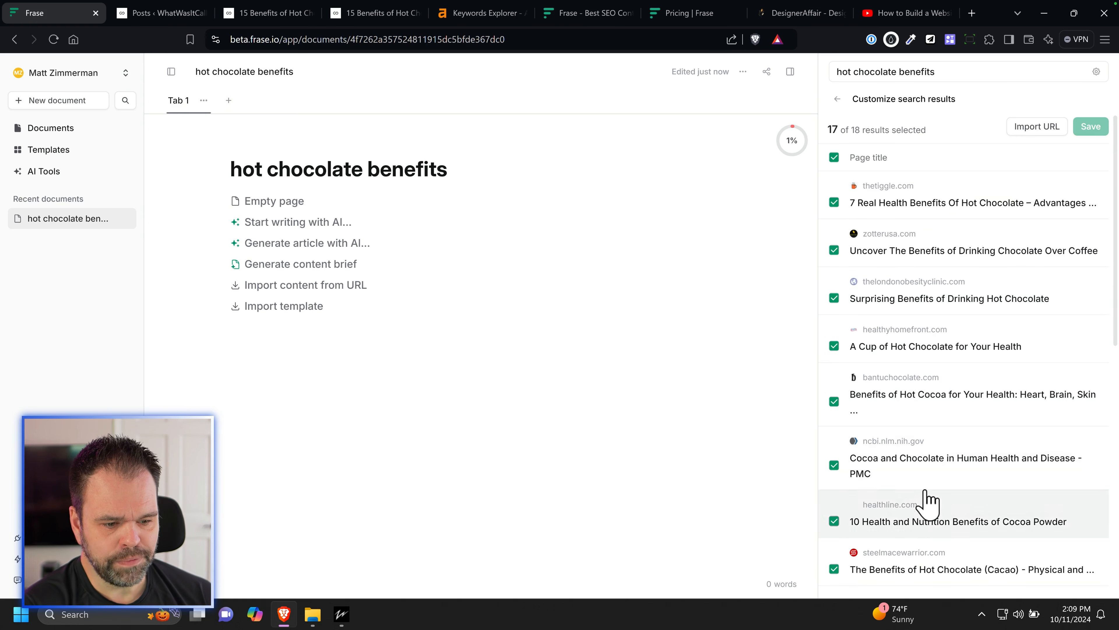
scroll(928, 505, "down", 5)
scroll(927, 505, "up", 5)
left_click(837, 99)
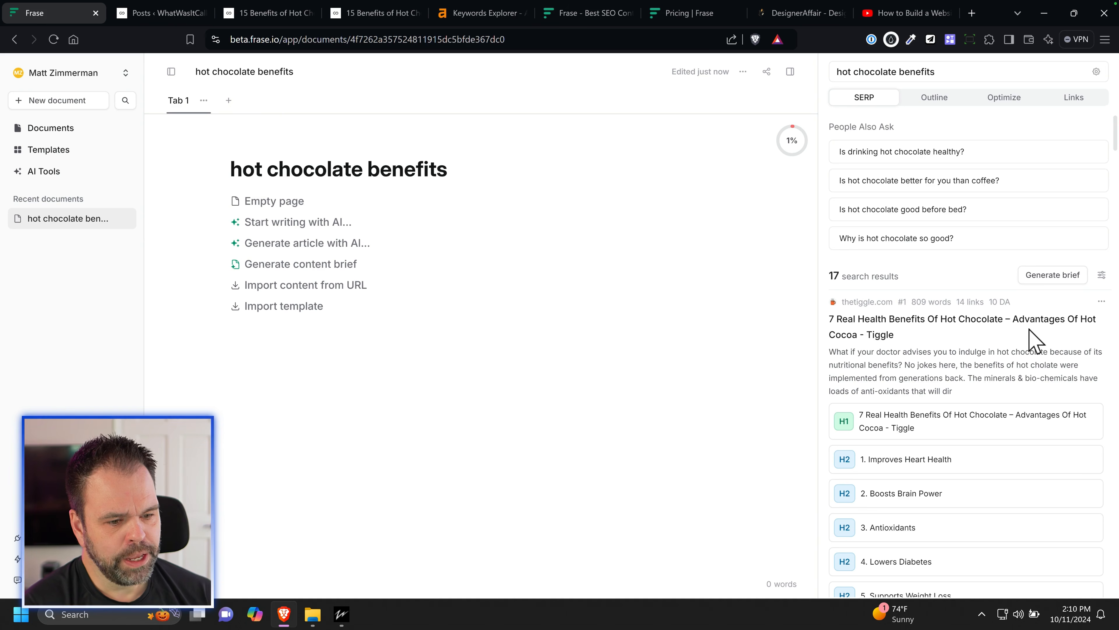
scroll(925, 437, "down", 10)
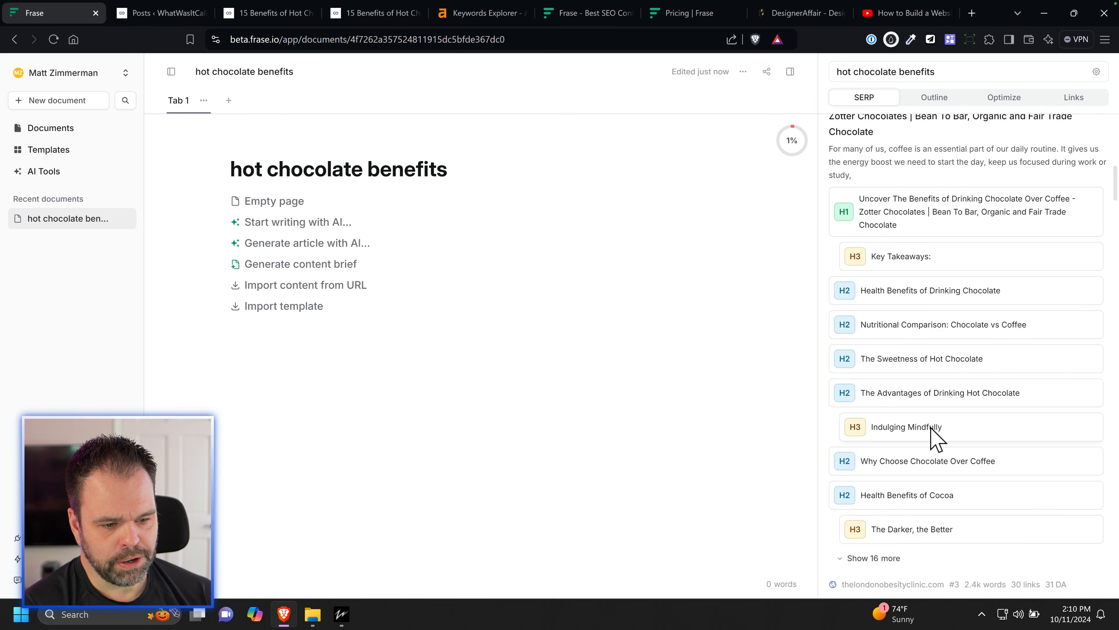
scroll(934, 436, "down", 15)
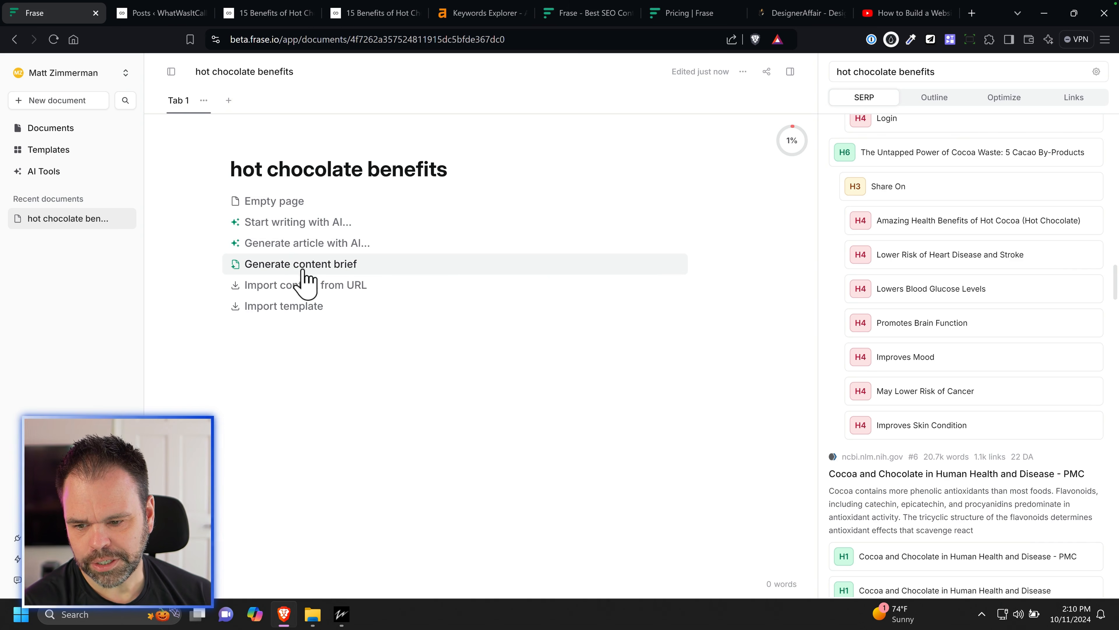
Step: Generate a content brief that also includes the Statistics, Hyperlinks and Questions sections, and insert it into the document
left_click(293, 270)
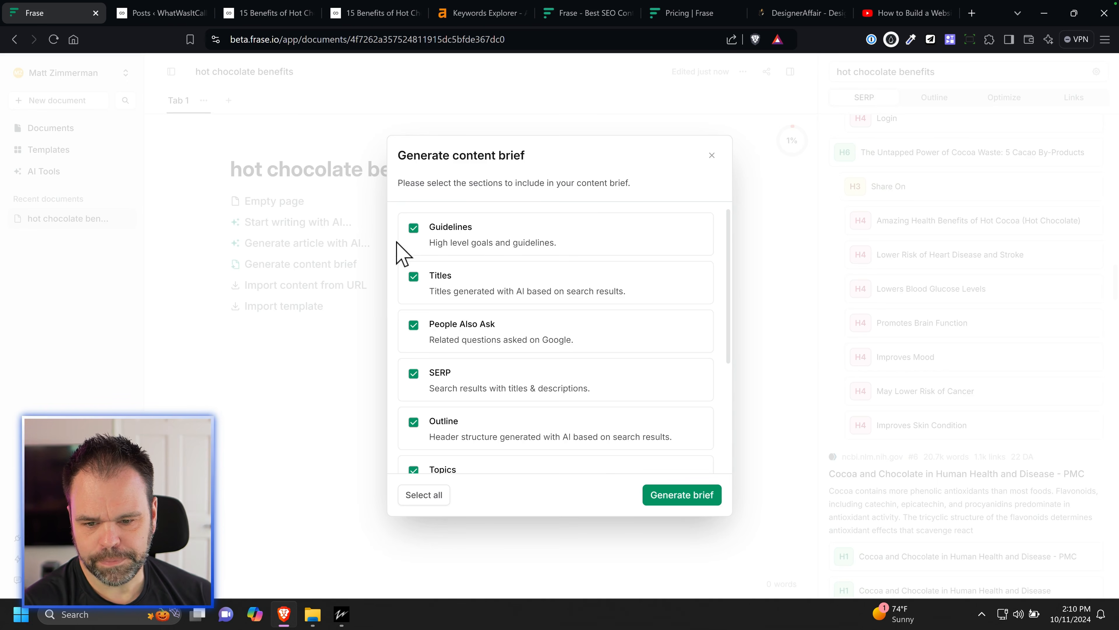
scroll(557, 392, "down", 4)
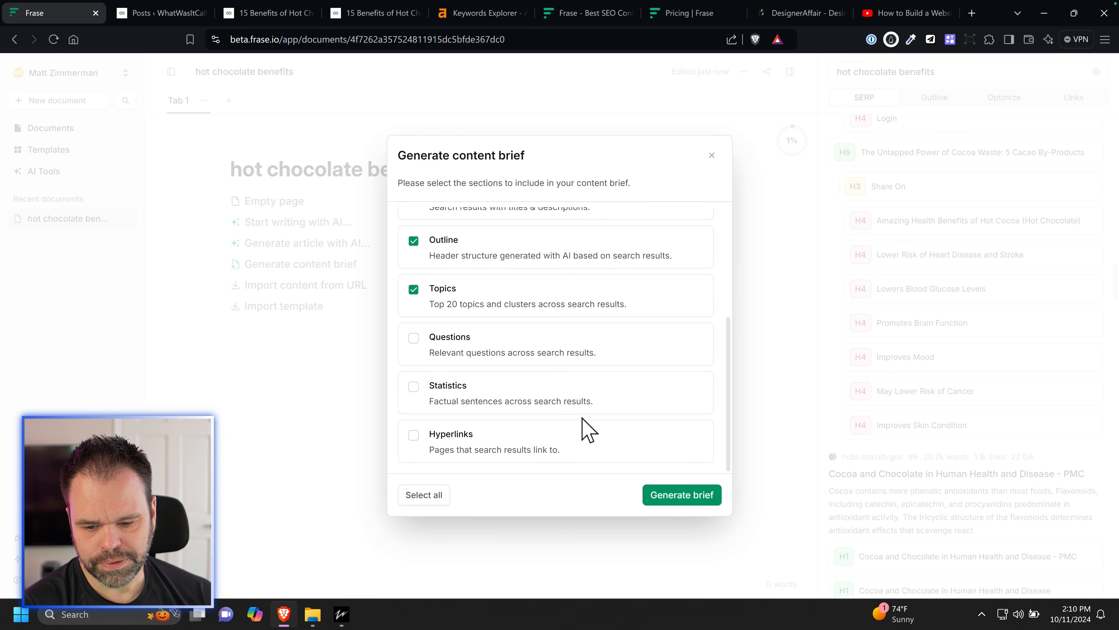
left_click(414, 388)
left_click(416, 437)
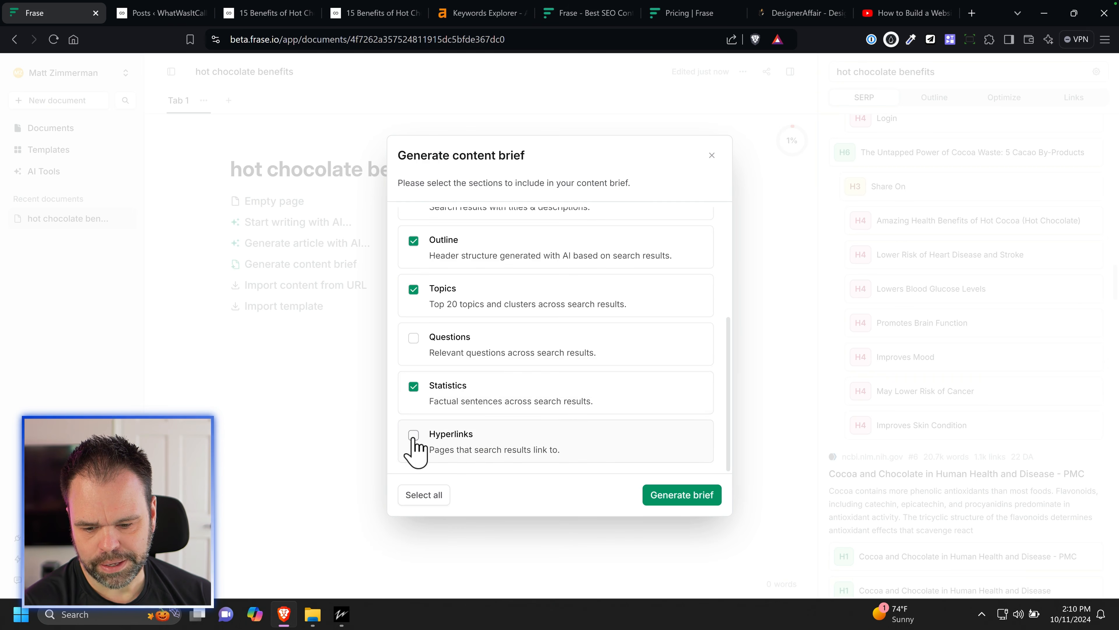
left_click(415, 342)
left_click(675, 495)
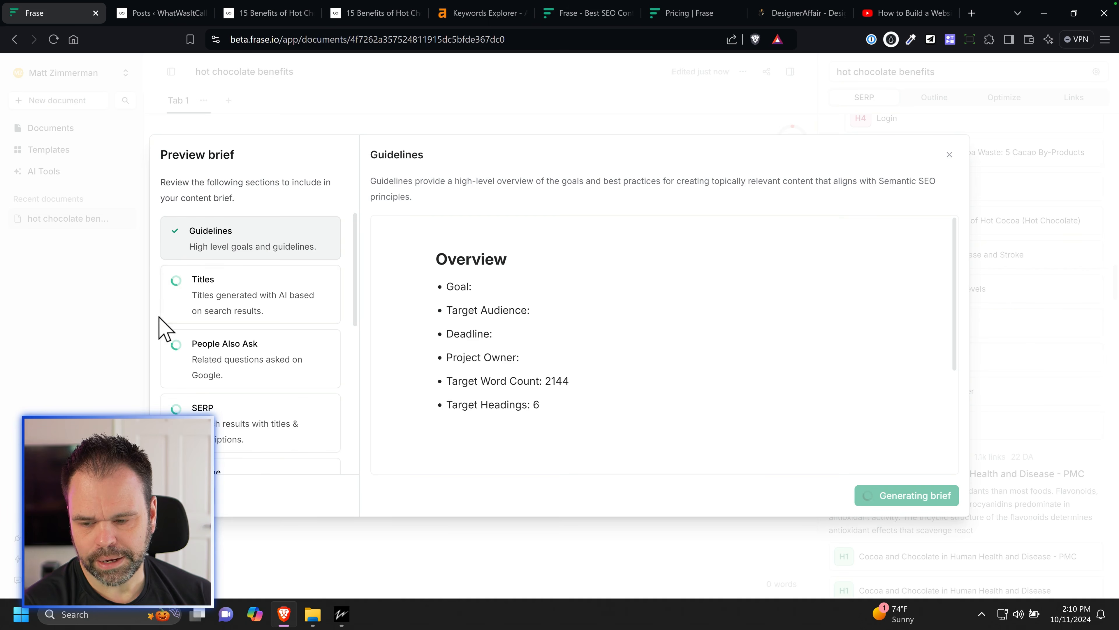
left_click(940, 502)
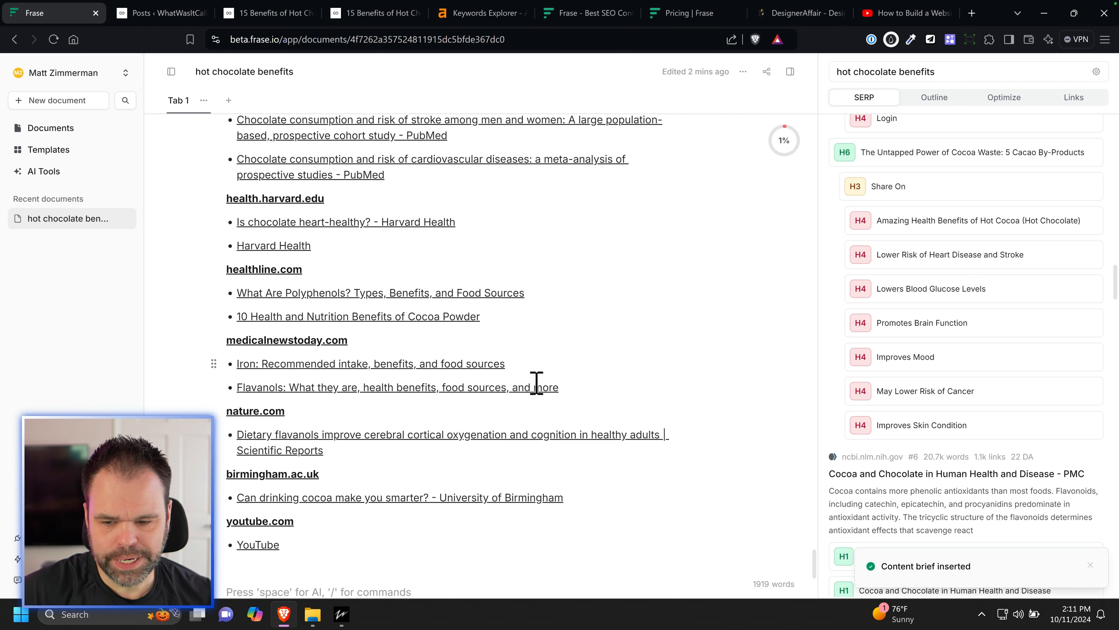
Step: Return to the Overview at the start of the inserted brief and highlight the target word count value
scroll(531, 388, "up", 10)
scroll(517, 391, "up", 10)
left_click_drag(274, 335, 357, 338)
left_click(362, 336)
double_click(364, 337)
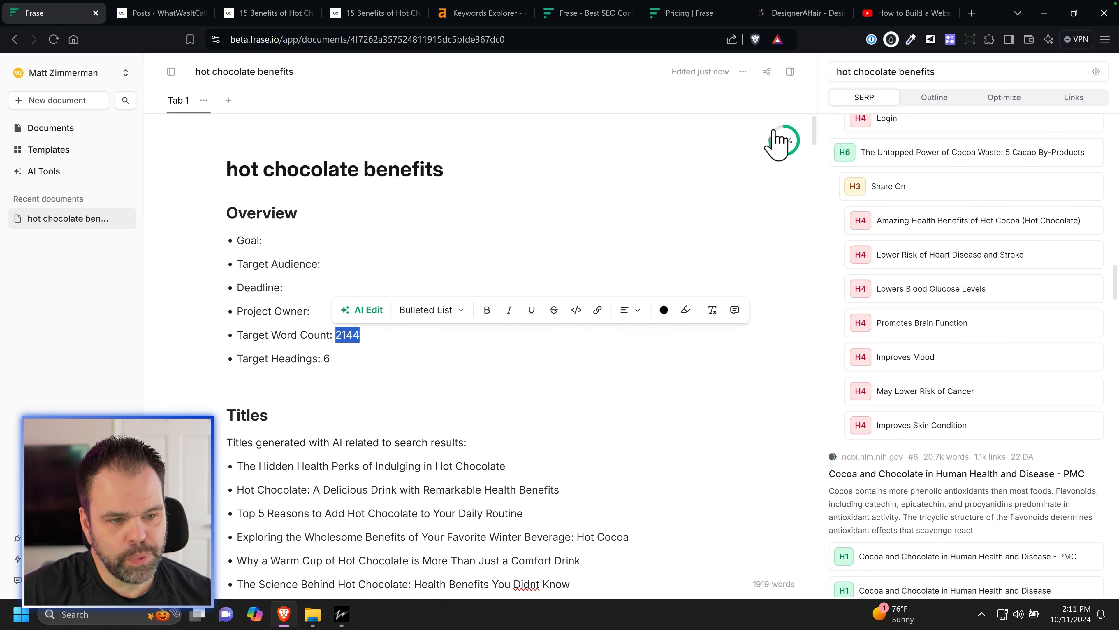
Step: Explore the competitors' headings available for the outline across the ranked pages, and close the heading explorer
scroll(924, 242, "up", 10)
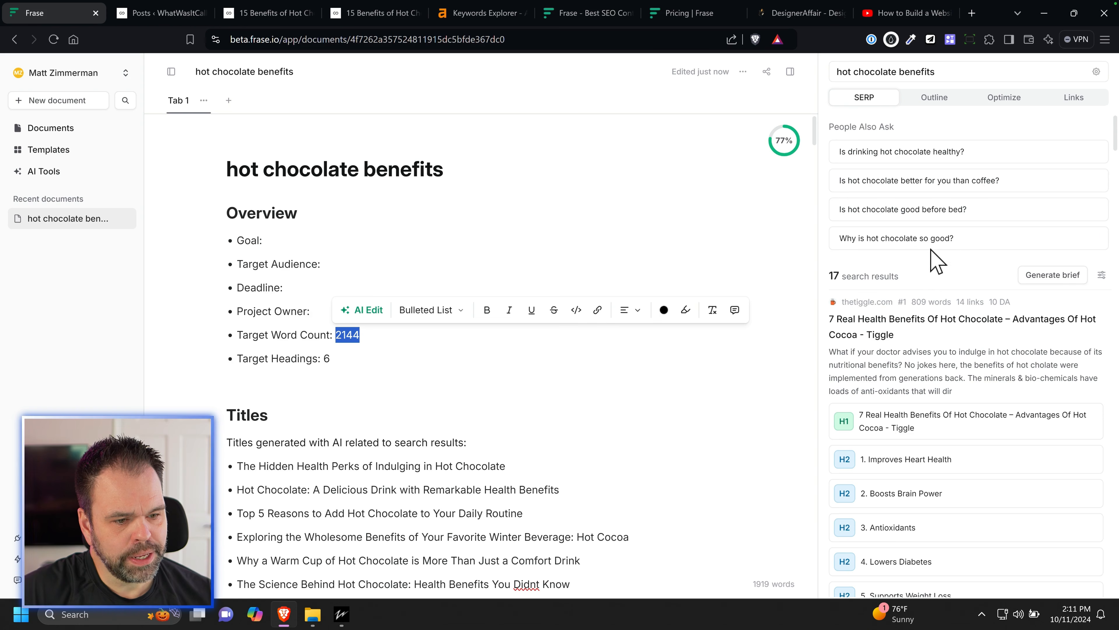
left_click(934, 98)
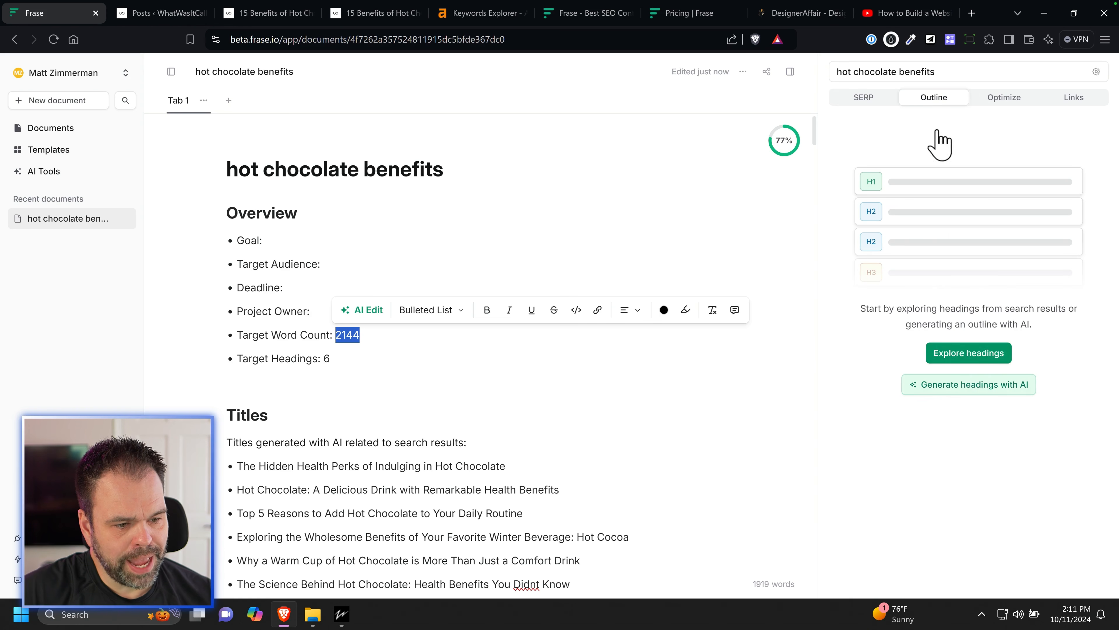
left_click(976, 355)
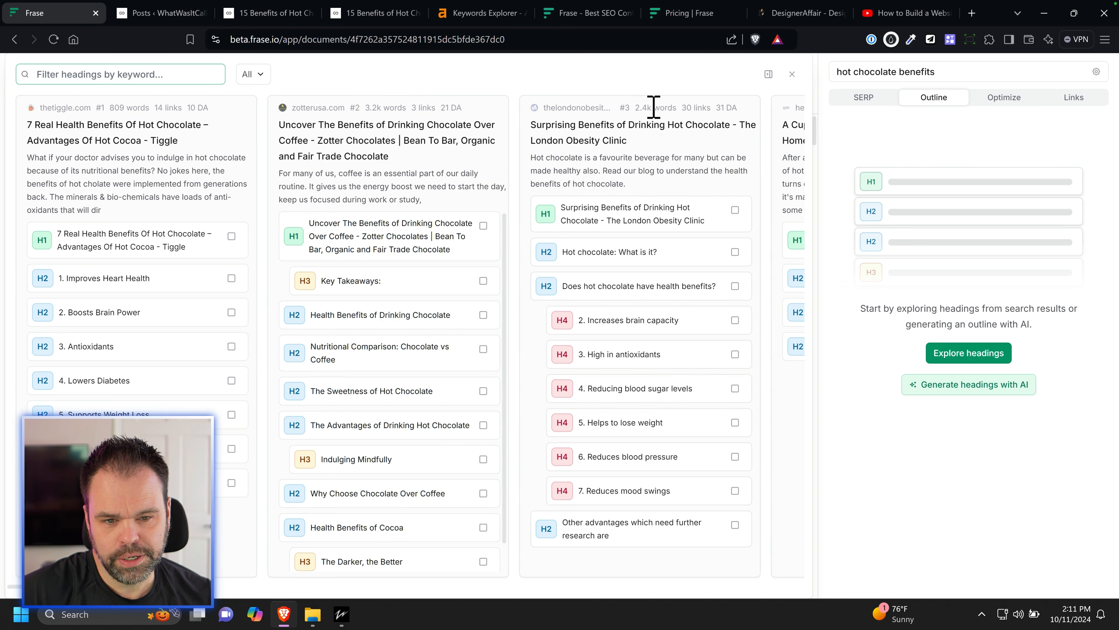
left_click_drag(148, 589, 238, 589)
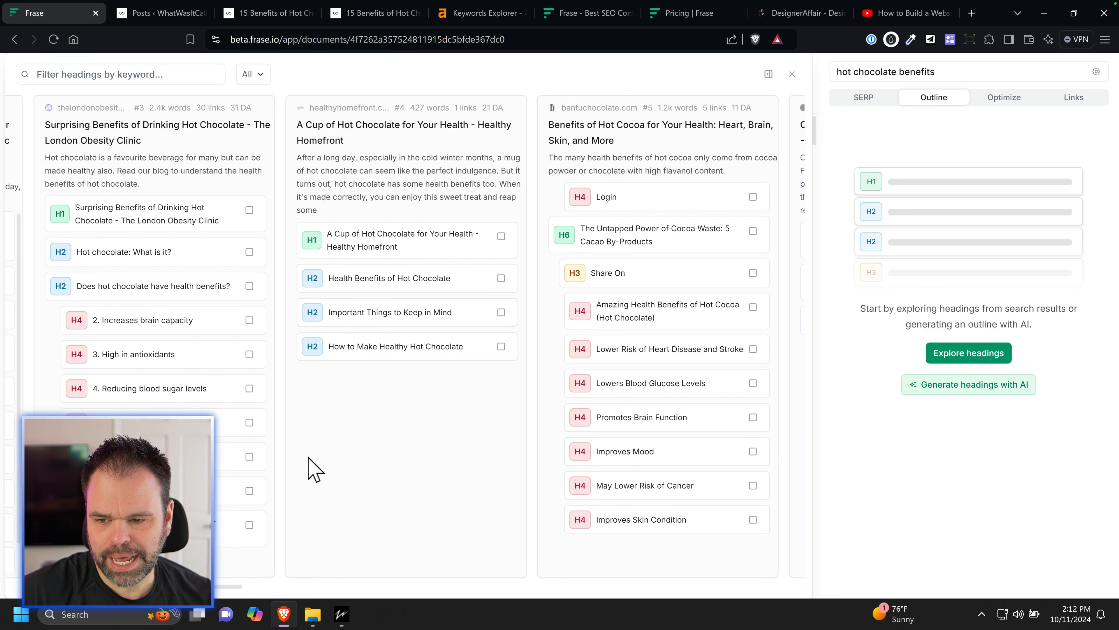
left_click_drag(241, 588, 132, 599)
left_click(791, 74)
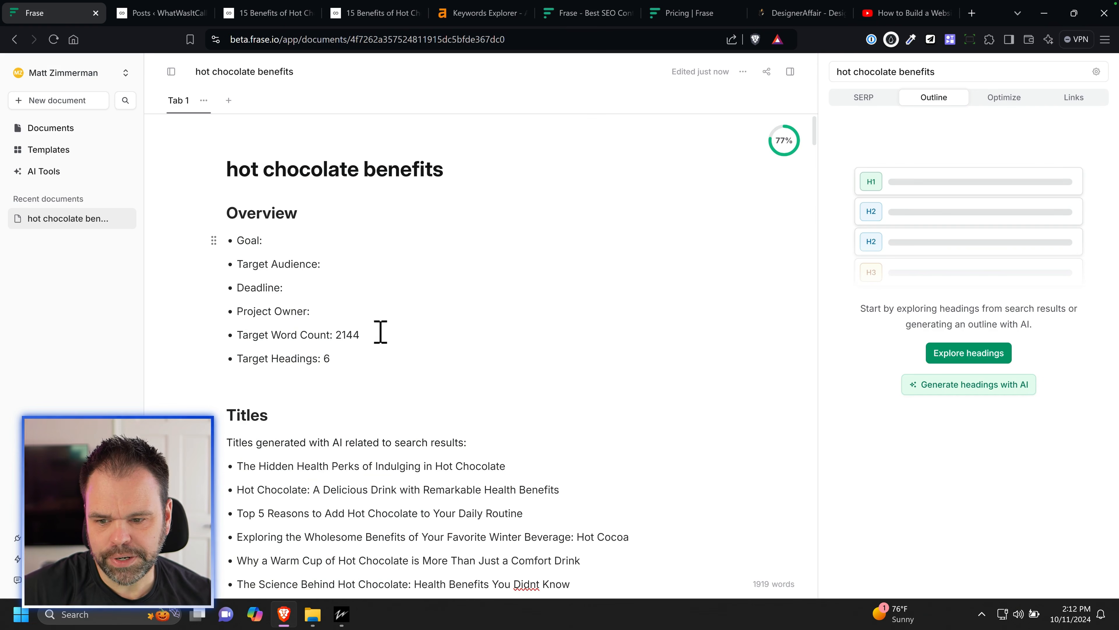
Step: Review the brief's target word count, target headings and the full list of AI-generated titles, highlighting each in turn
left_click_drag(379, 335, 234, 334)
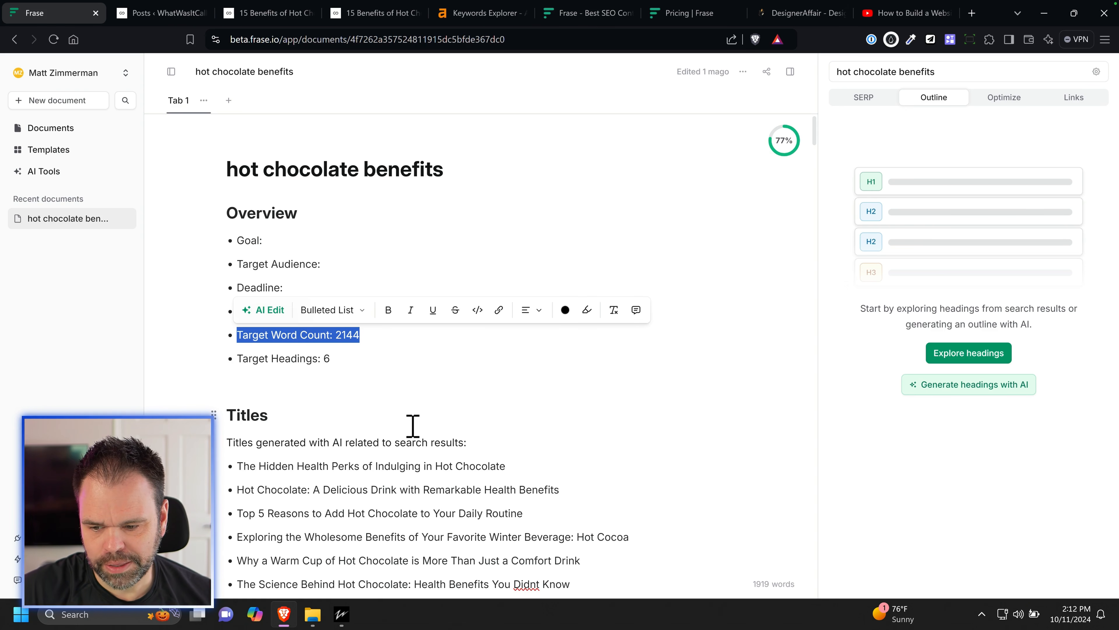
scroll(406, 414, "down", 3)
left_click_drag(337, 206, 238, 206)
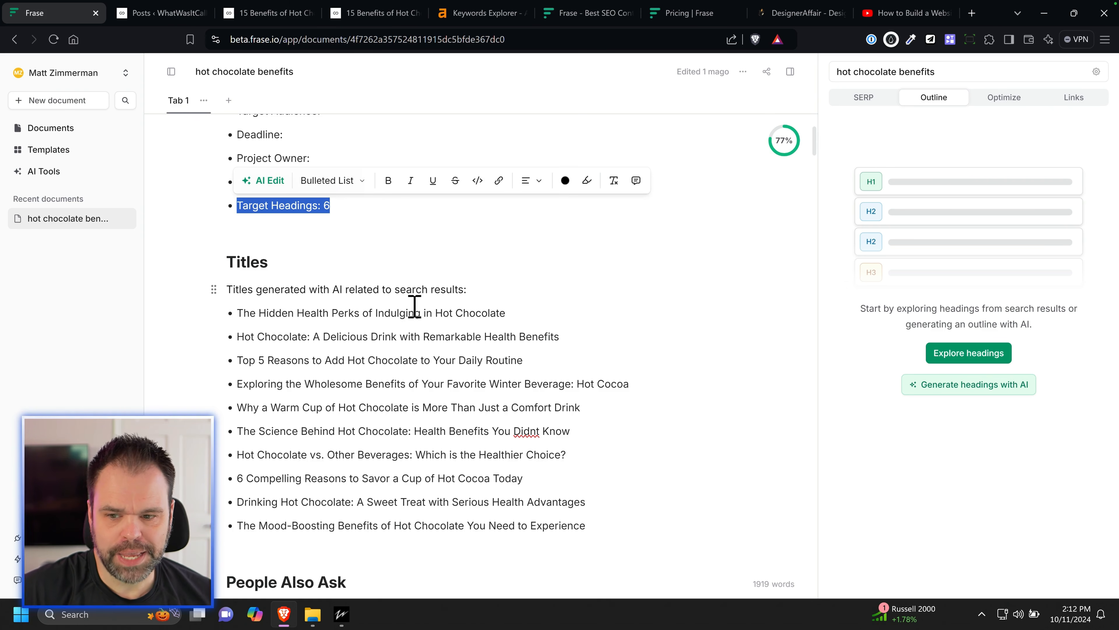
scroll(414, 305, "down", 3)
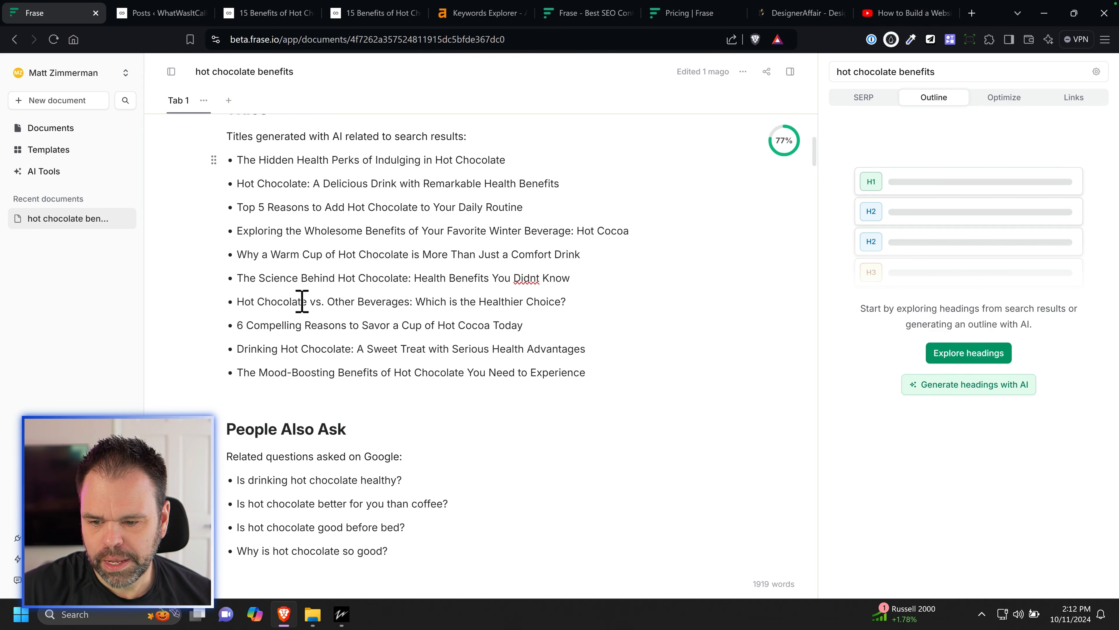
left_click_drag(238, 160, 602, 377)
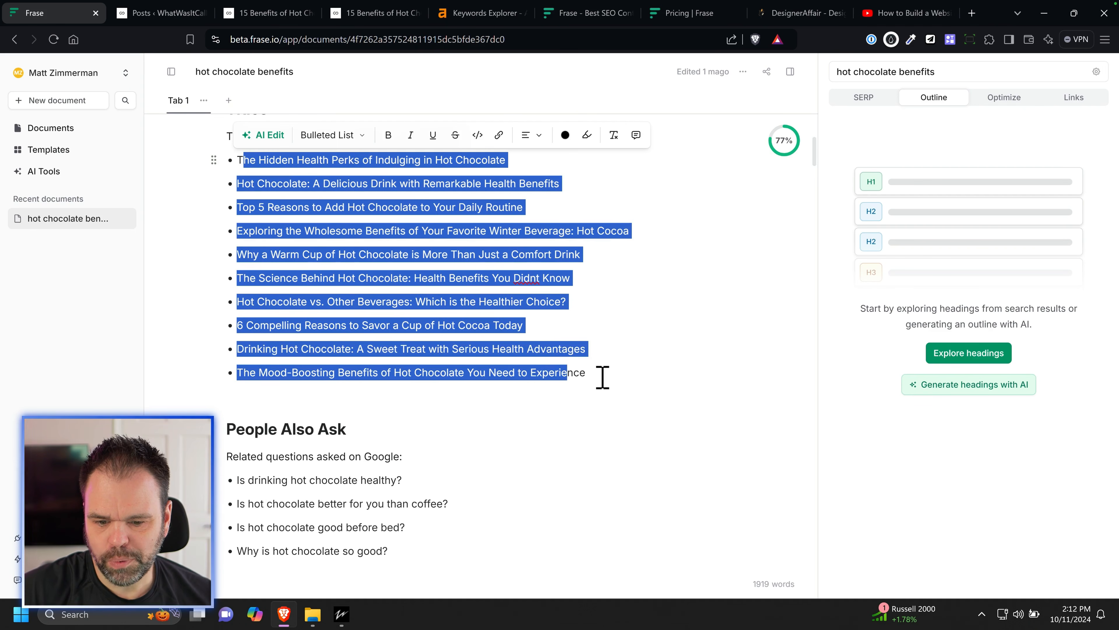
left_click(613, 377)
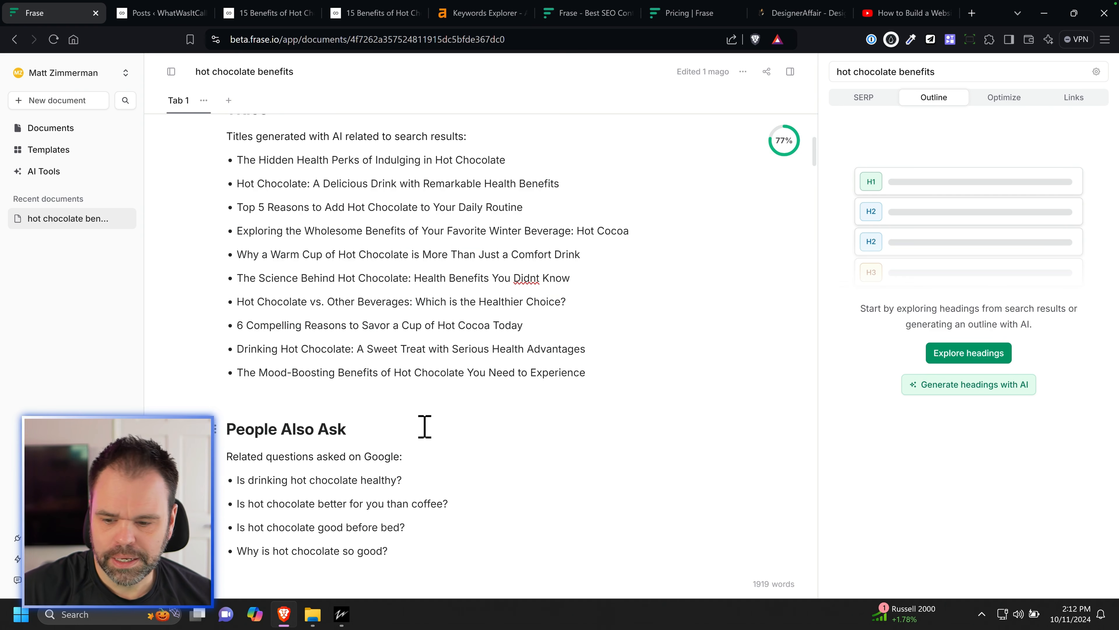
Step: Delete the Instagram post entry, including its description and link, from the brief's SERP list
scroll(358, 393, "down", 10)
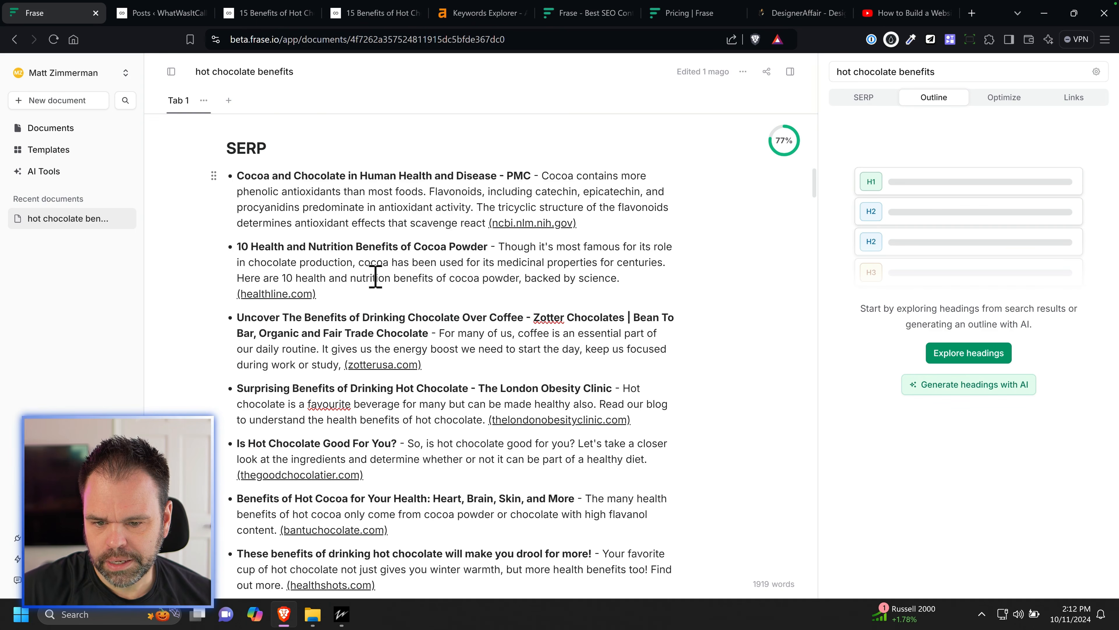
scroll(461, 348, "down", 12)
left_click_drag(625, 265, 246, 164)
left_click(329, 213)
left_click_drag(638, 264, 237, 155)
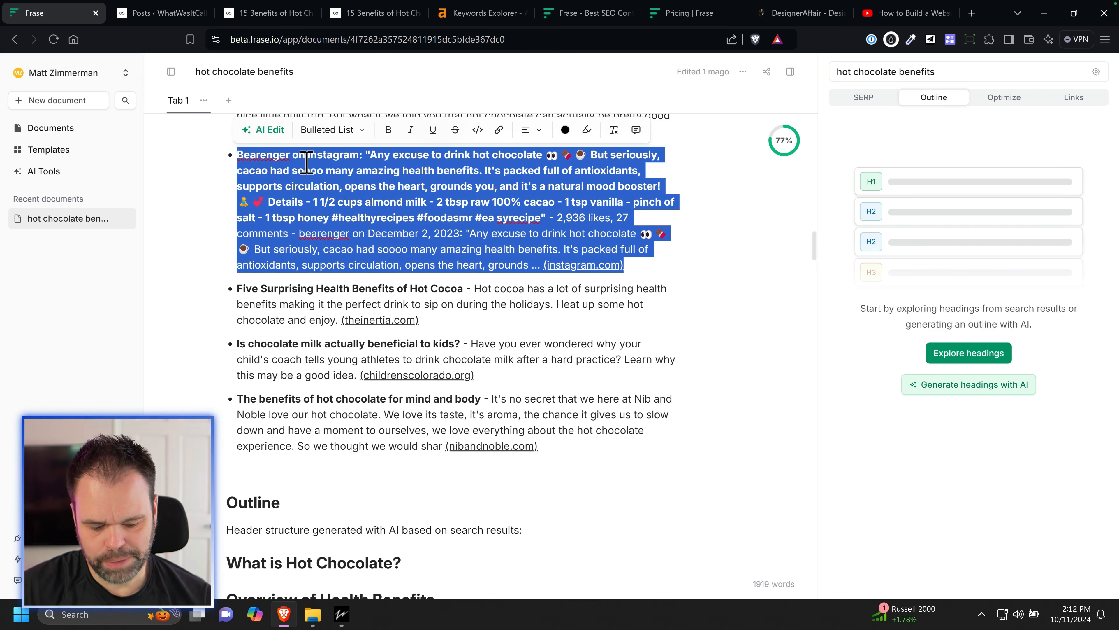
key("BackSpace")
key("BackSpace")
Step: Review the brief's Outline section and its headings, highlighting the line describing the AI-generated header structure
scroll(382, 312, "down", 3)
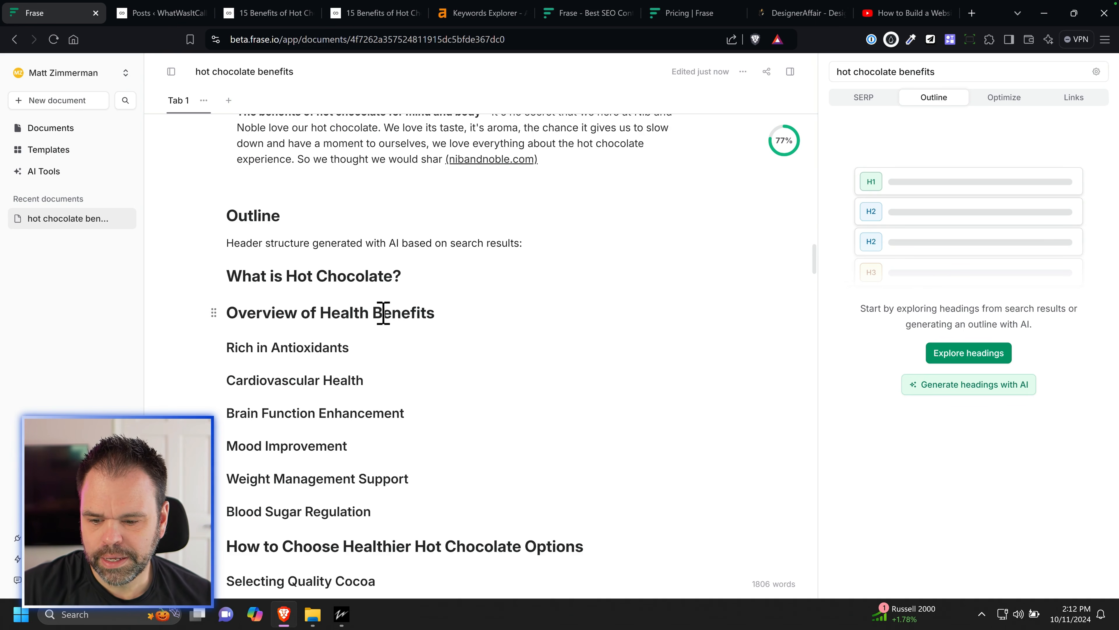
scroll(395, 370, "down", 3)
scroll(395, 372, "up", 3)
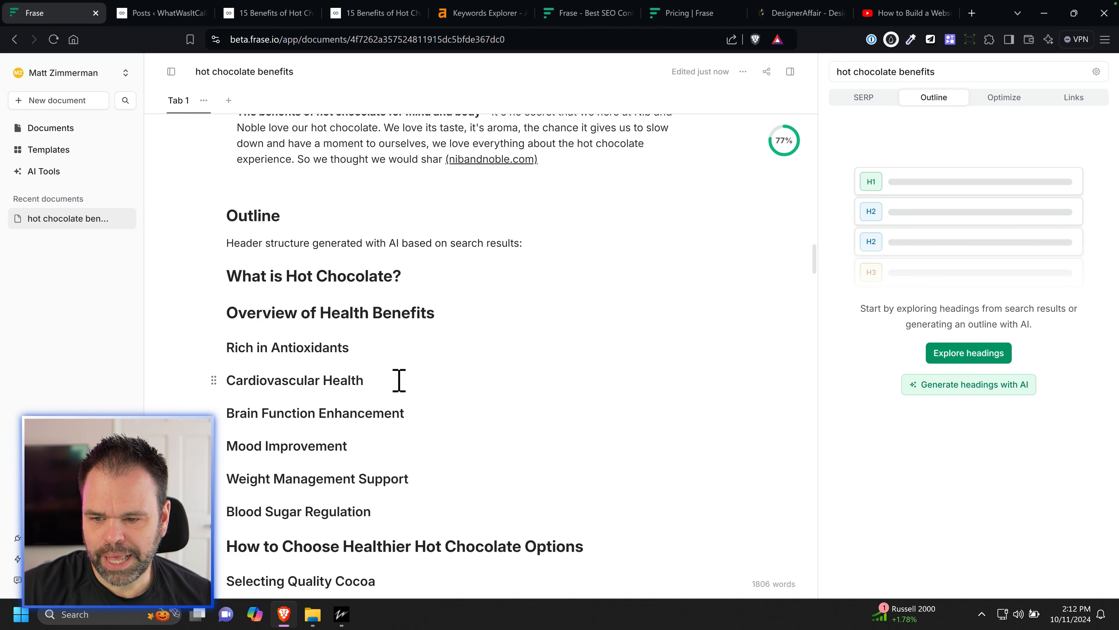
left_click_drag(240, 243, 569, 244)
left_click(444, 274)
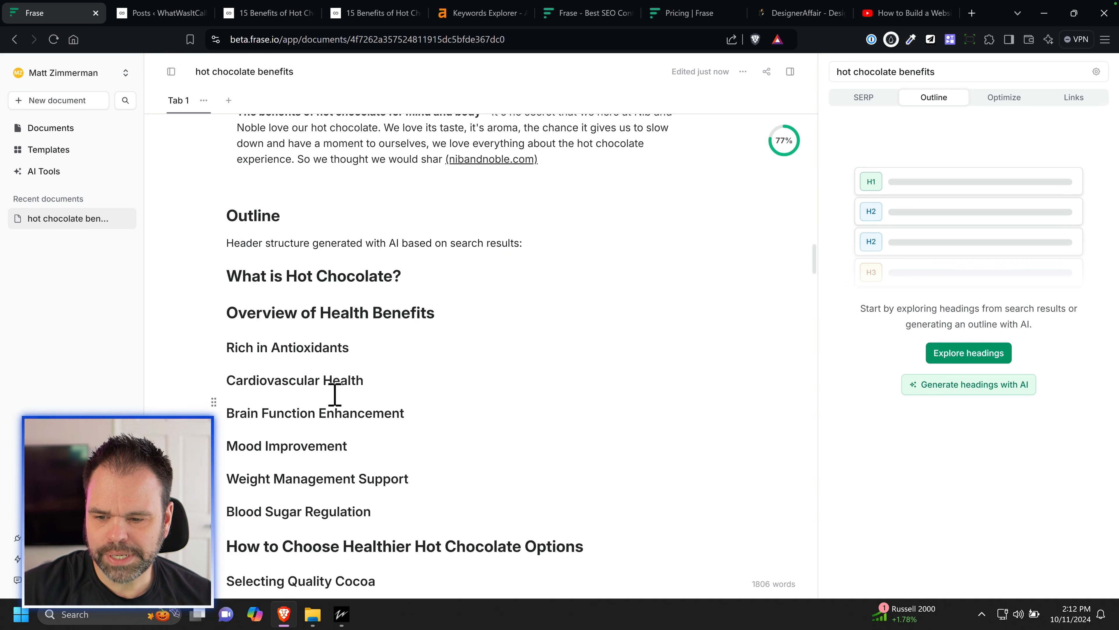
scroll(374, 416, "down", 3)
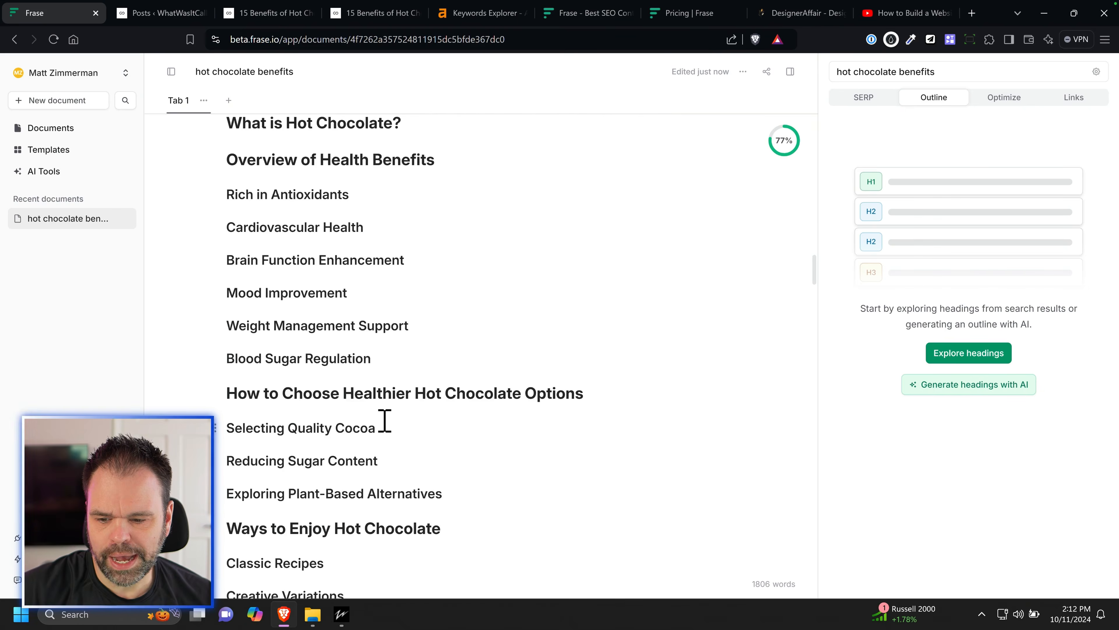
scroll(419, 413, "up", 3)
scroll(424, 407, "down", 6)
Step: Examine the Top 20 Topics list and highlight the line explaining that topics are sorted by frequency across search results
scroll(436, 409, "down", 5)
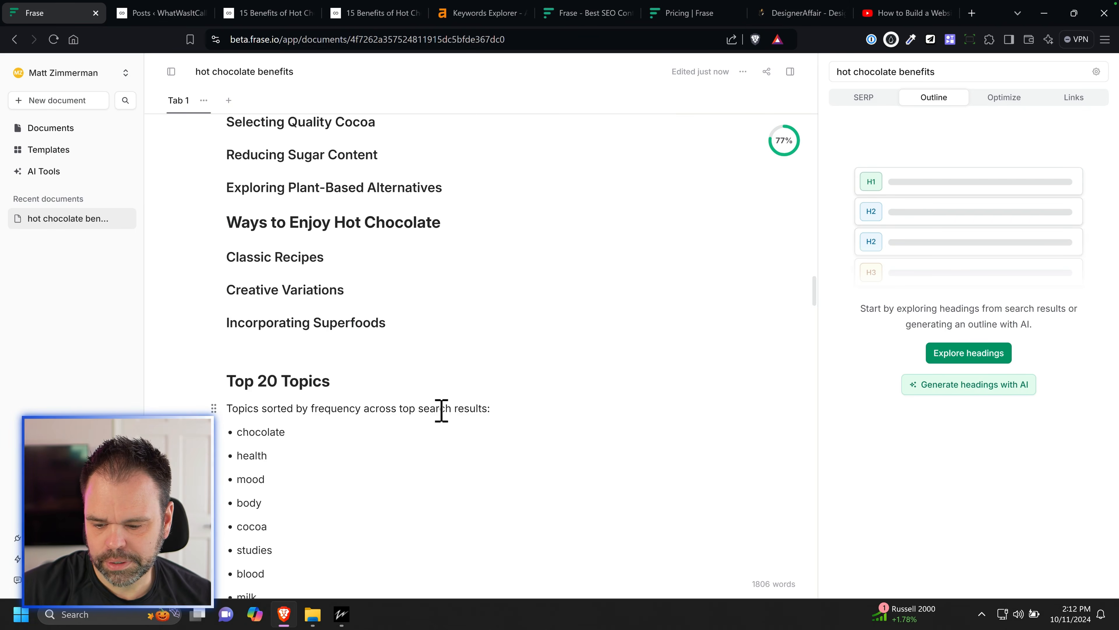
scroll(403, 397, "down", 3)
scroll(410, 398, "up", 3)
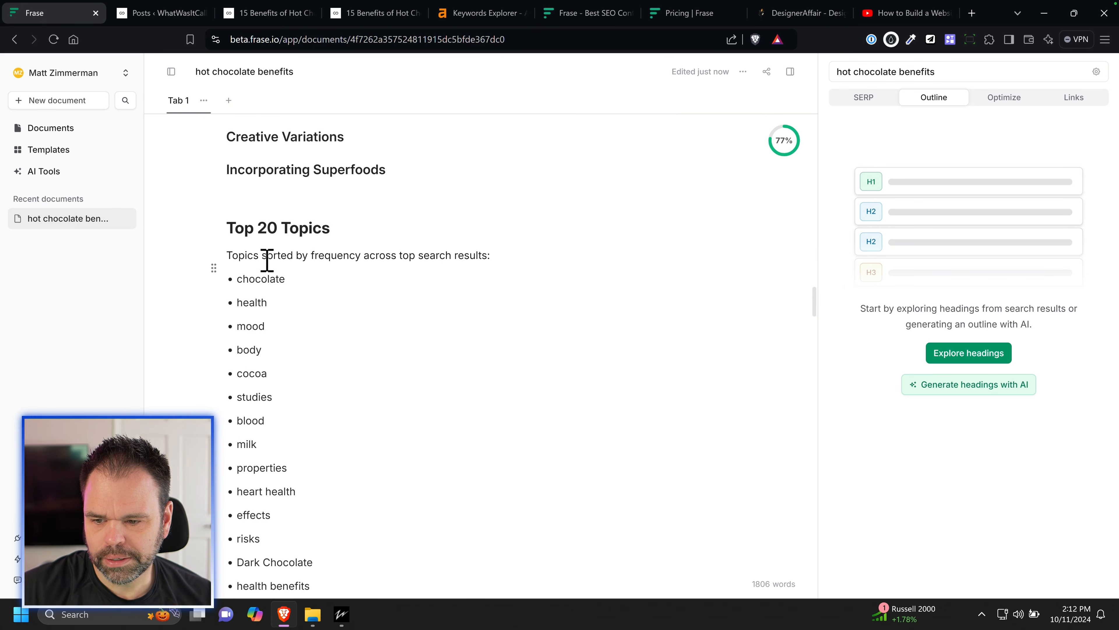
left_click_drag(239, 254, 445, 255)
Step: Look through the cocoa, chocolate, health and blood groups under Topic Clusters, highlighting the blood cluster name
scroll(419, 327, "down", 15)
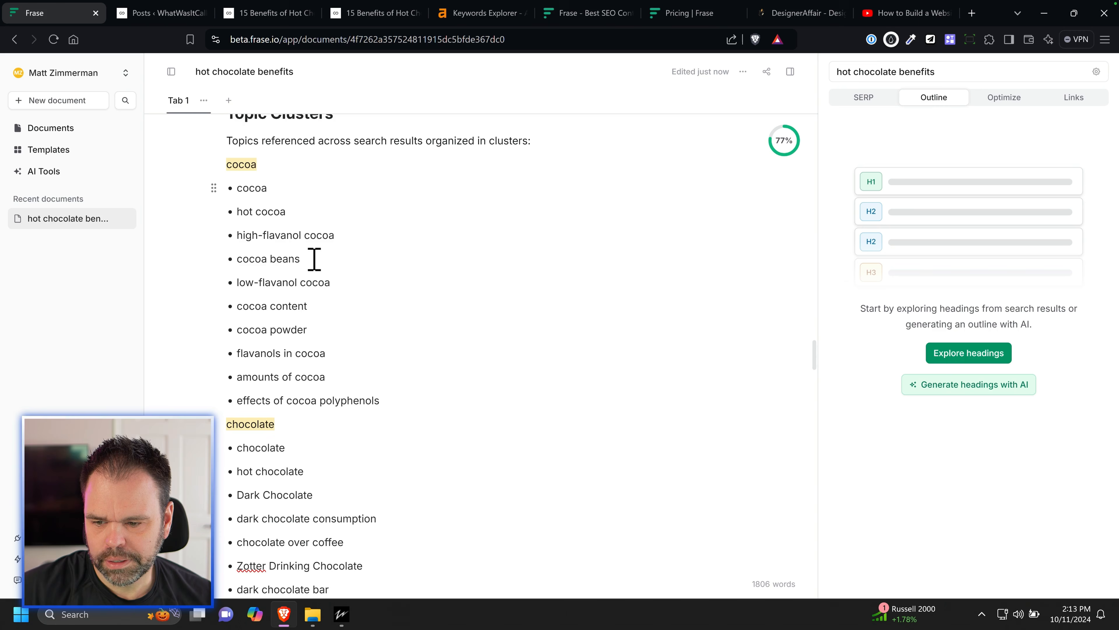
scroll(309, 414, "down", 10)
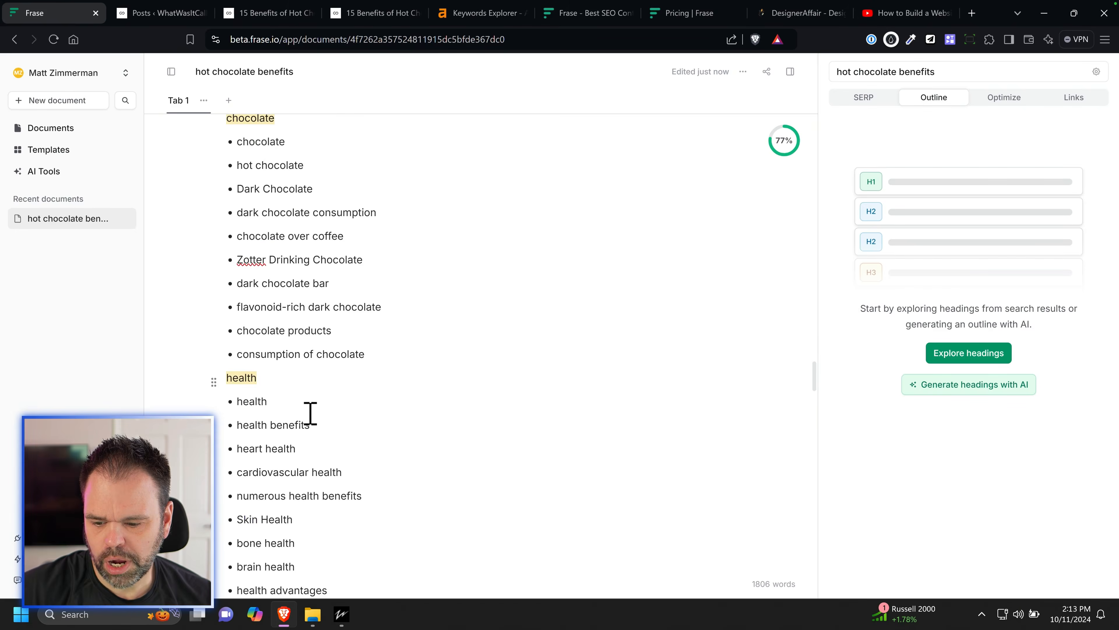
scroll(313, 418, "down", 3)
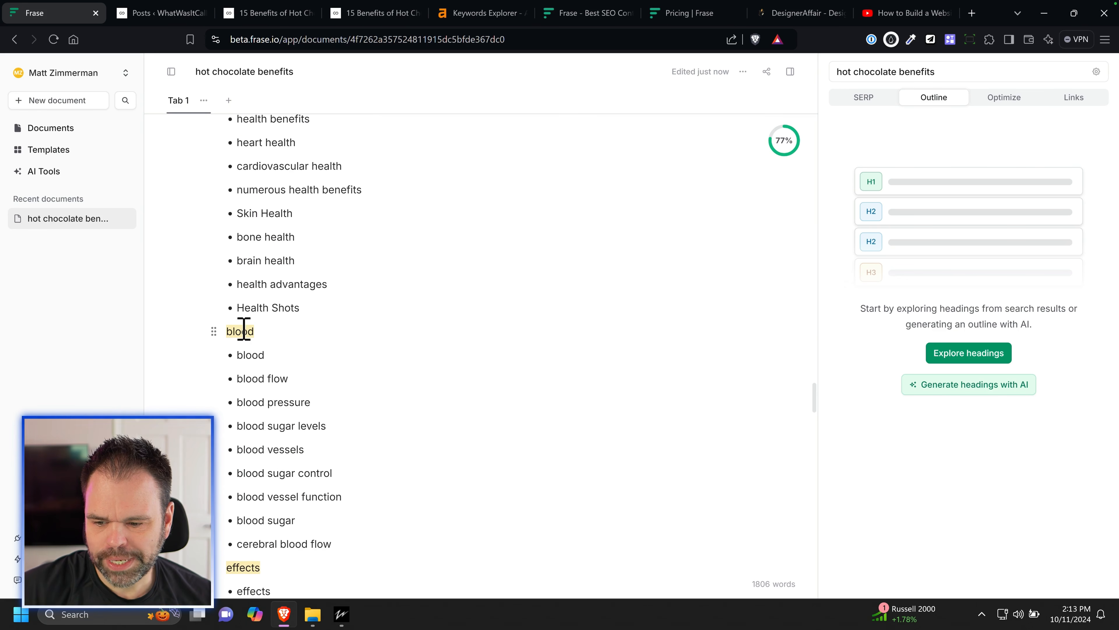
left_click_drag(251, 330, 226, 330)
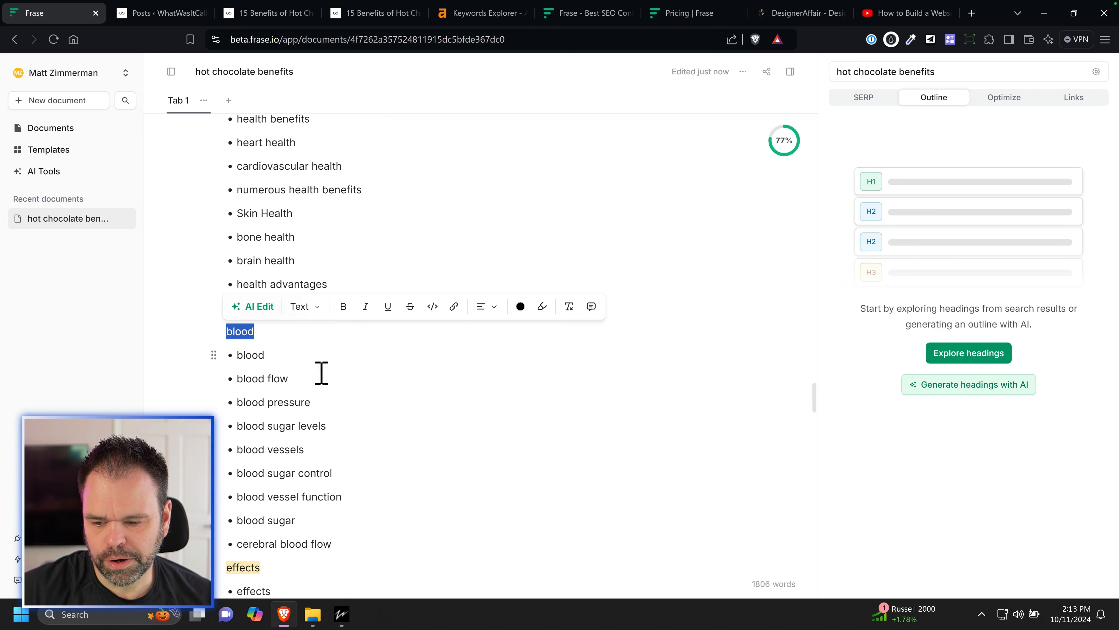
scroll(344, 377, "up", 12)
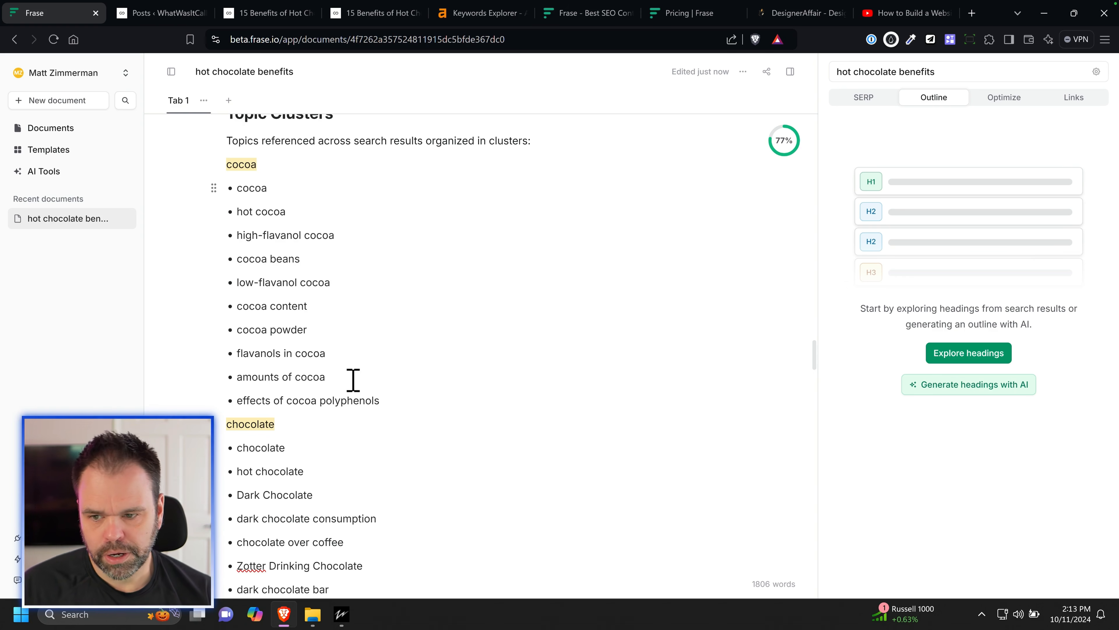
scroll(377, 384, "down", 3)
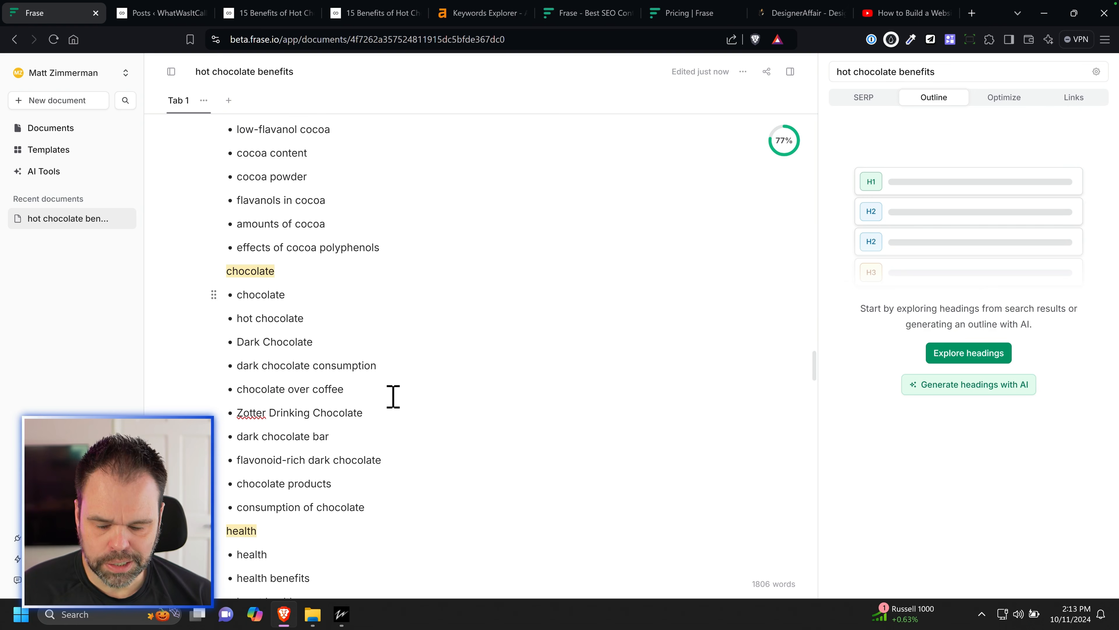
scroll(393, 396, "down", 6)
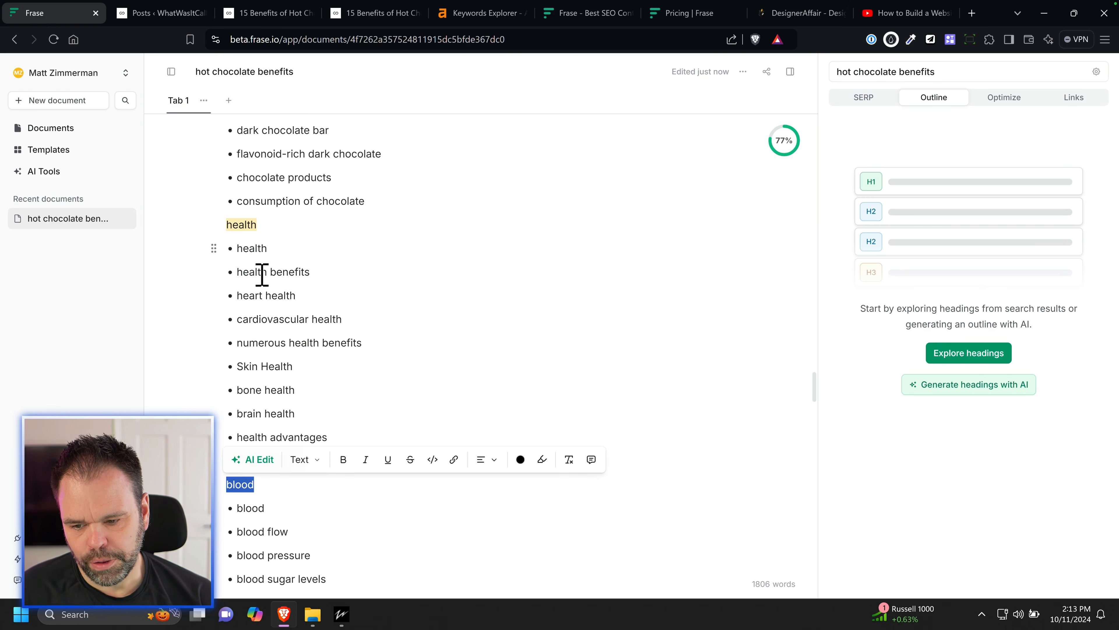
Step: Examine the subtopics of the health cluster, highlighting the list and the word "cardiovascular"
left_click_drag(257, 272, 330, 441)
left_click(250, 390)
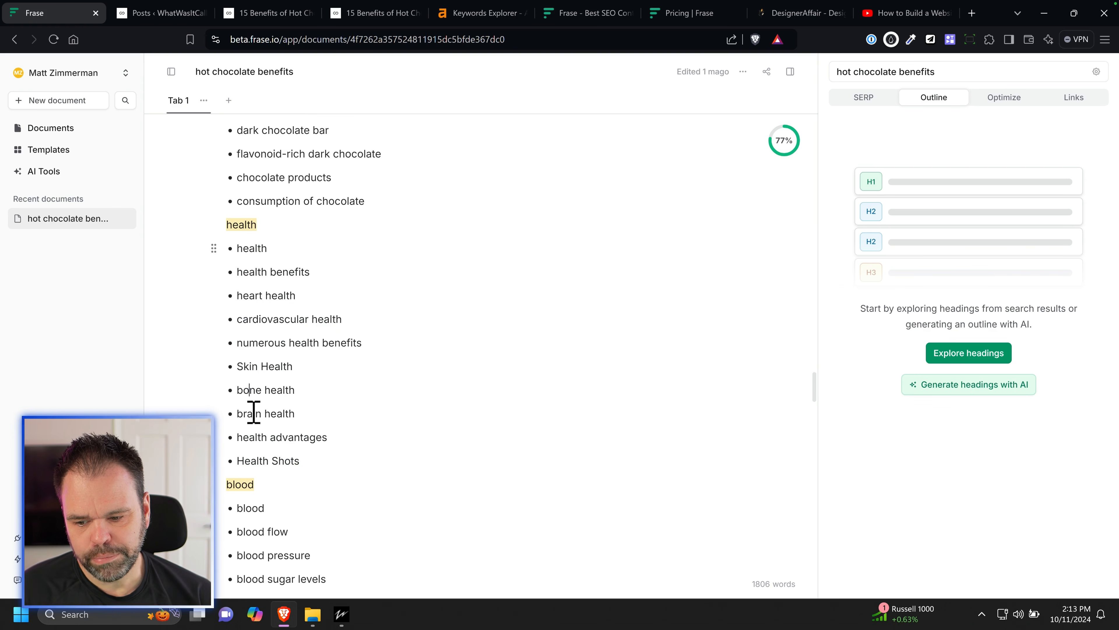
double_click(276, 319)
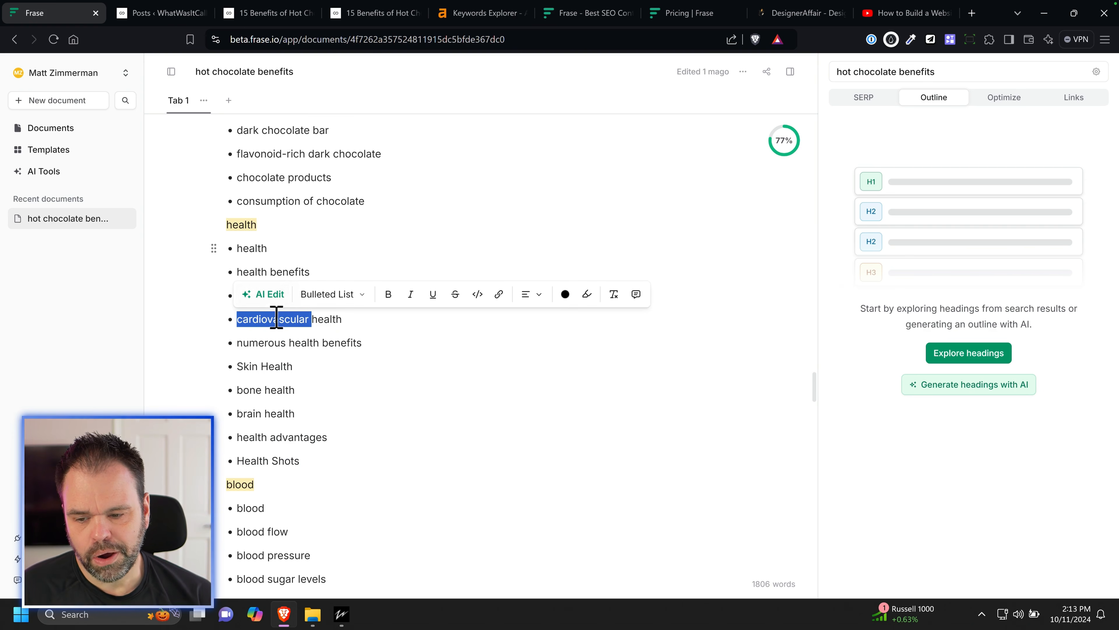
left_click(290, 485)
Step: Review the blood, effects and risks clusters, highlighting "sugar levels", "cerebral blood flow" and "anti-inflammatory effects" in turn
scroll(310, 490, "down", 7)
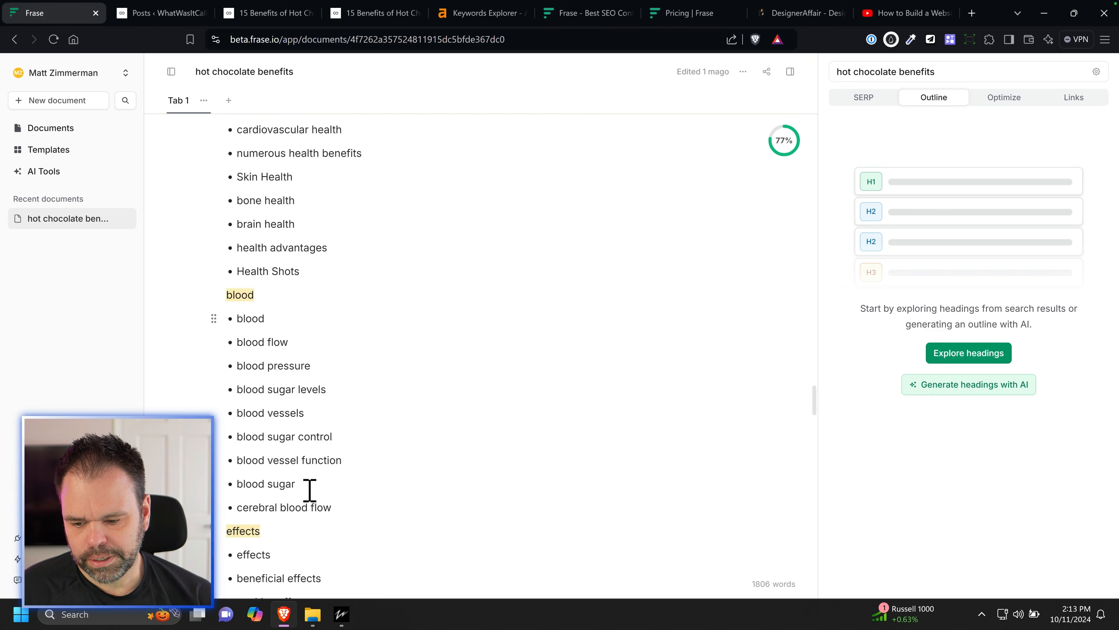
left_click_drag(273, 272, 327, 273)
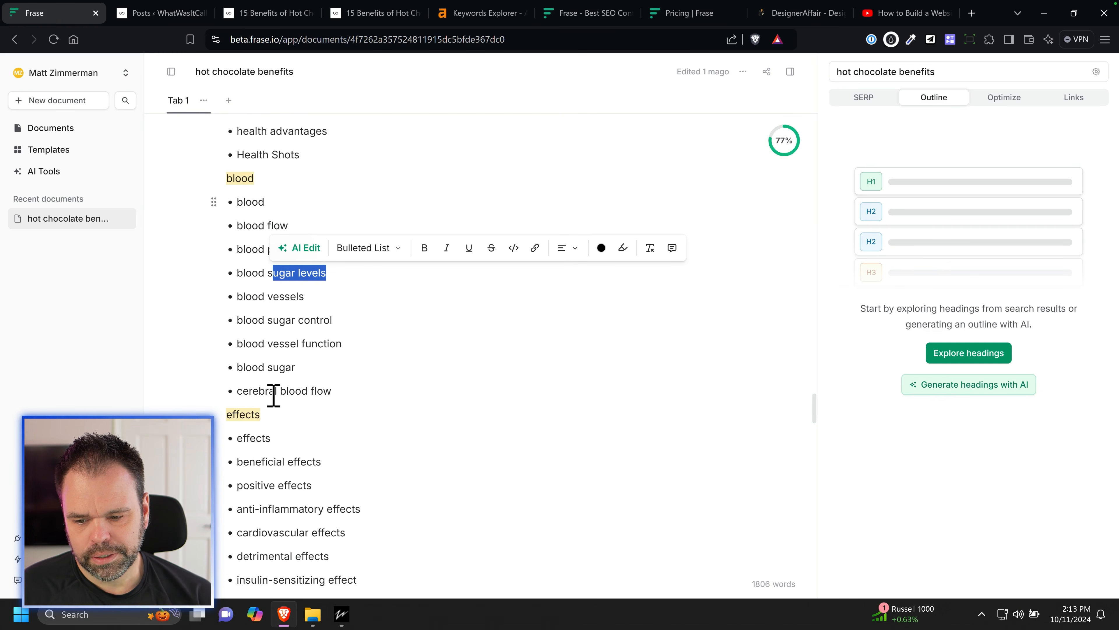
left_click_drag(243, 391, 337, 392)
scroll(352, 405, "down", 3)
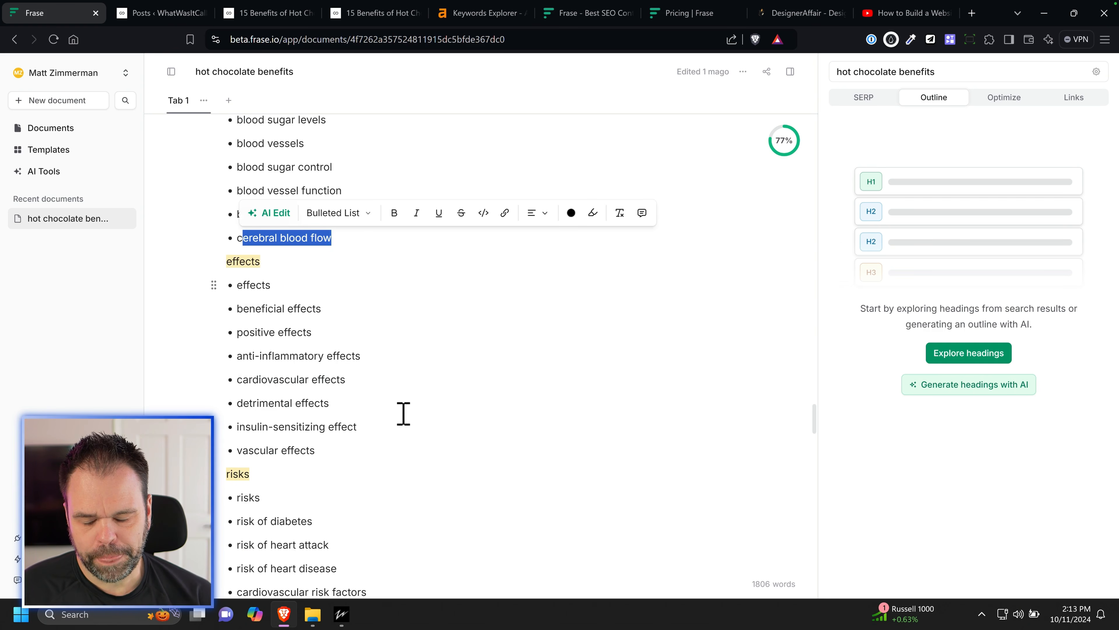
left_click_drag(238, 355, 363, 360)
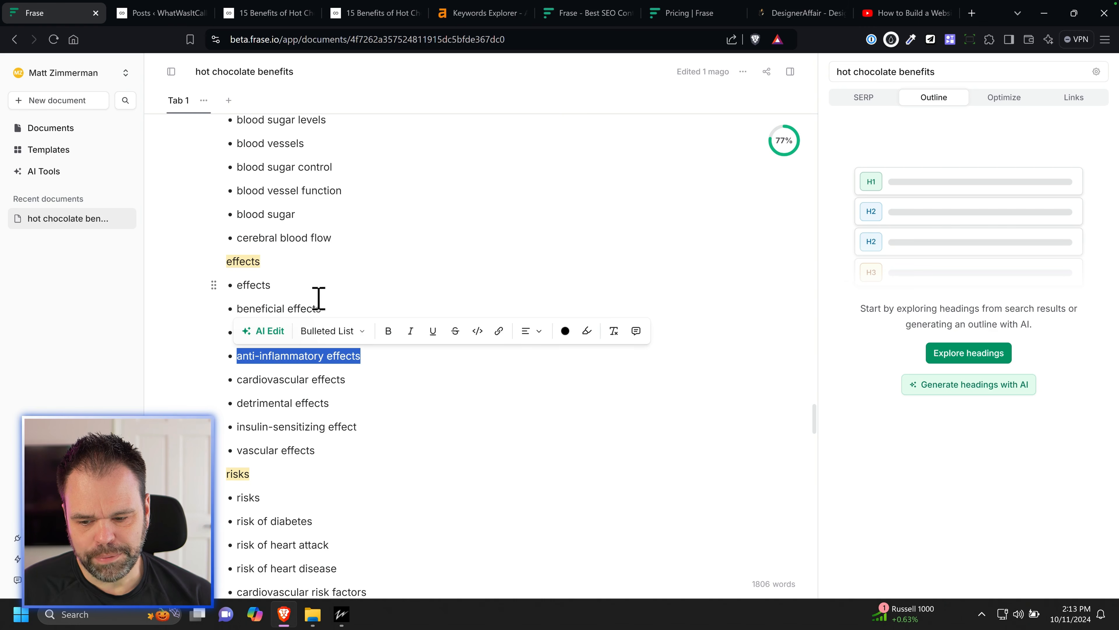
scroll(413, 315, "down", 3)
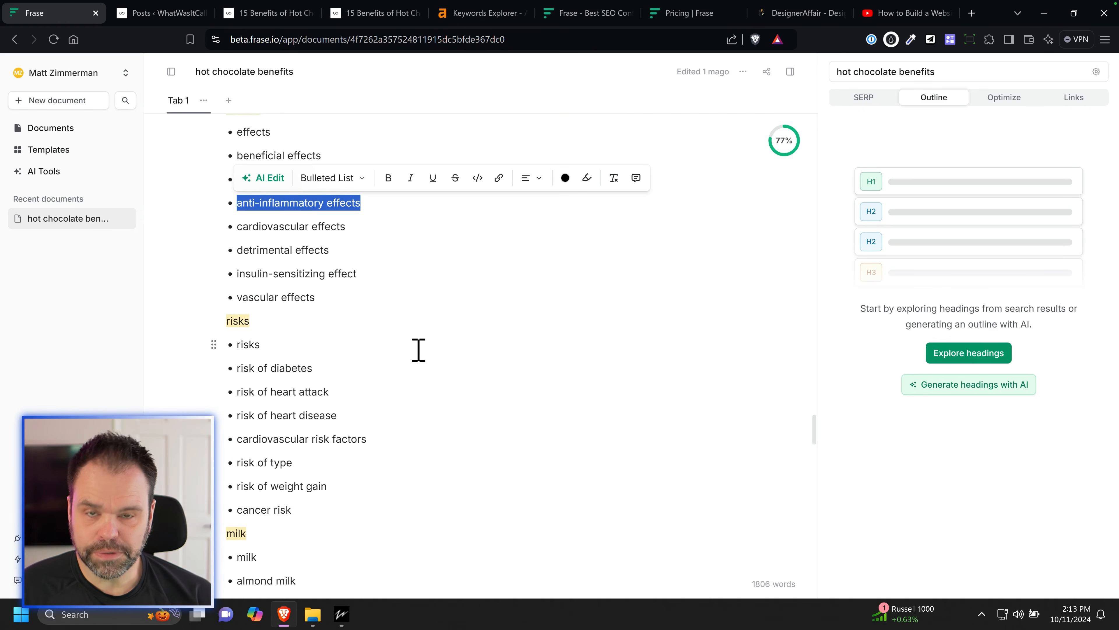
scroll(418, 349, "down", 3)
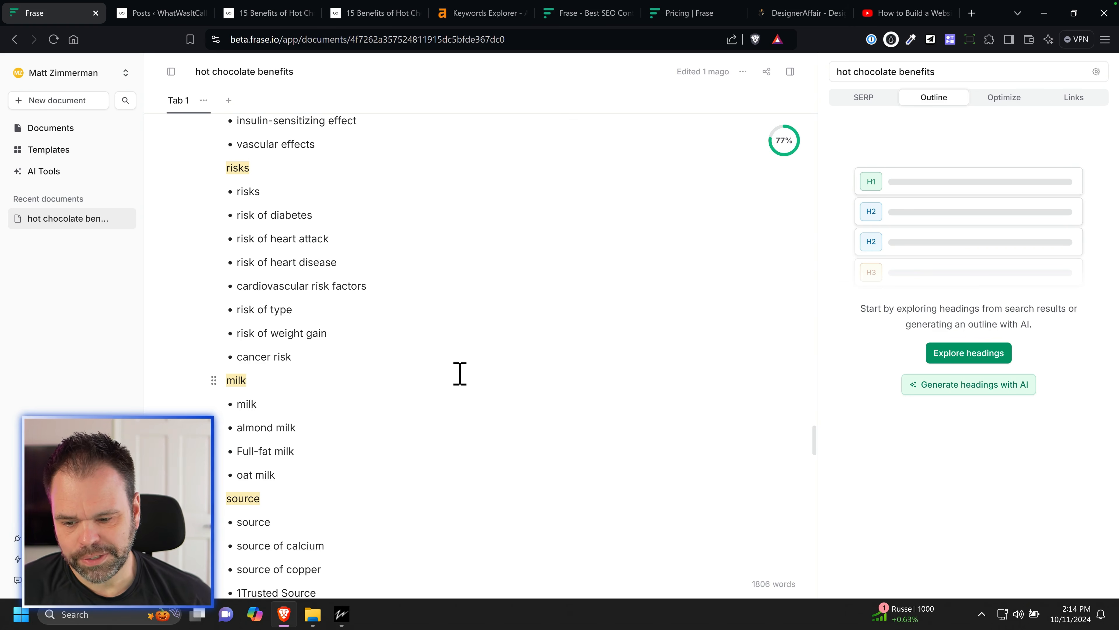
Step: Look through the remaining topic clusters down to the Questions section and highlight the questions used across top search results
scroll(489, 372, "down", 6)
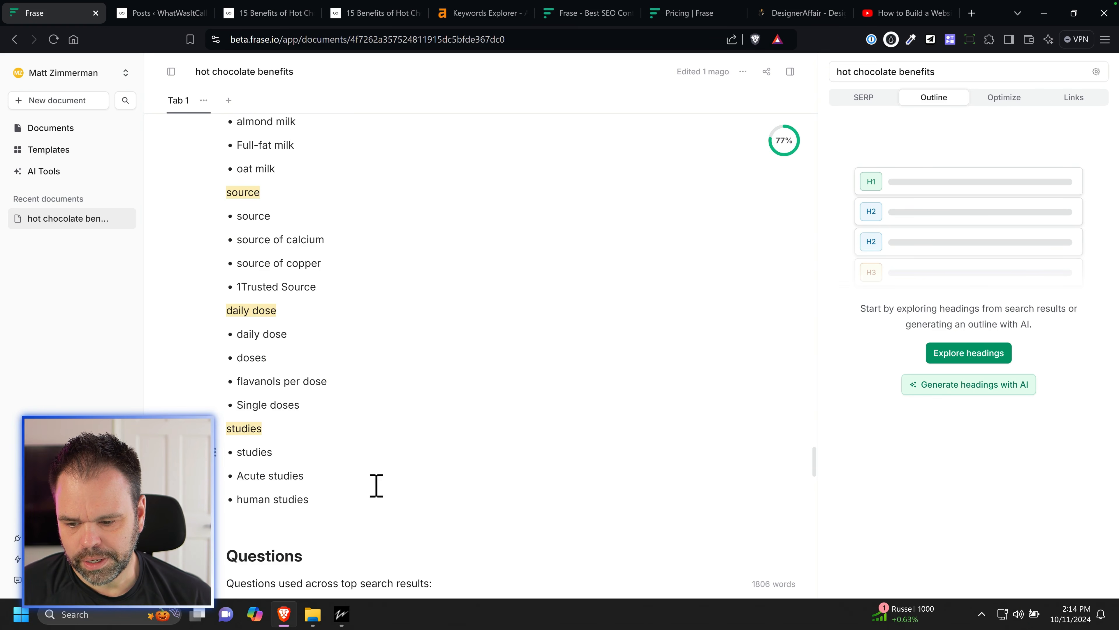
scroll(366, 489, "down", 6)
left_click_drag(244, 299, 452, 493)
Step: Review the factual sentences in the Statistics section, highlighting the milk chocolate consumption and white chocolate cocoa butter entries
scroll(467, 489, "down", 3)
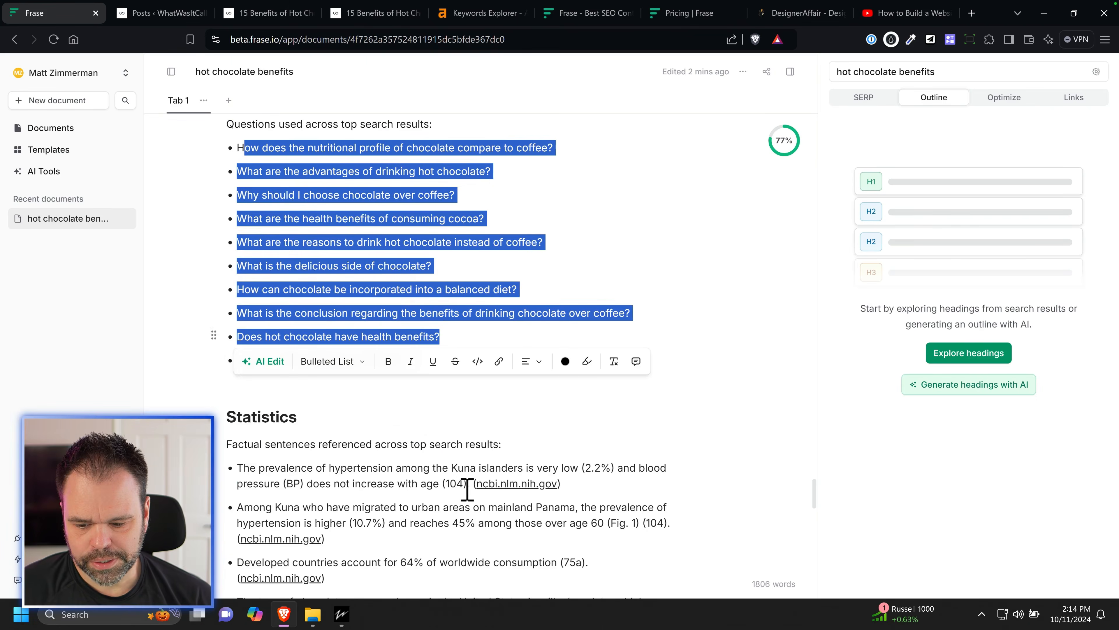
scroll(467, 489, "down", 6)
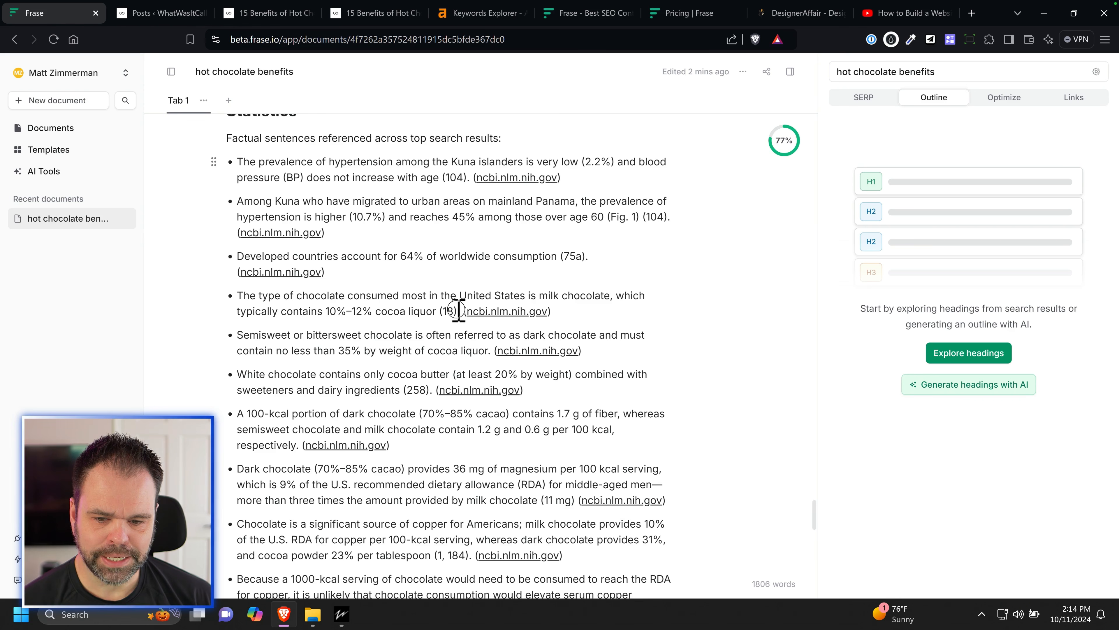
left_click_drag(458, 311, 235, 295)
scroll(284, 307, "up", 3)
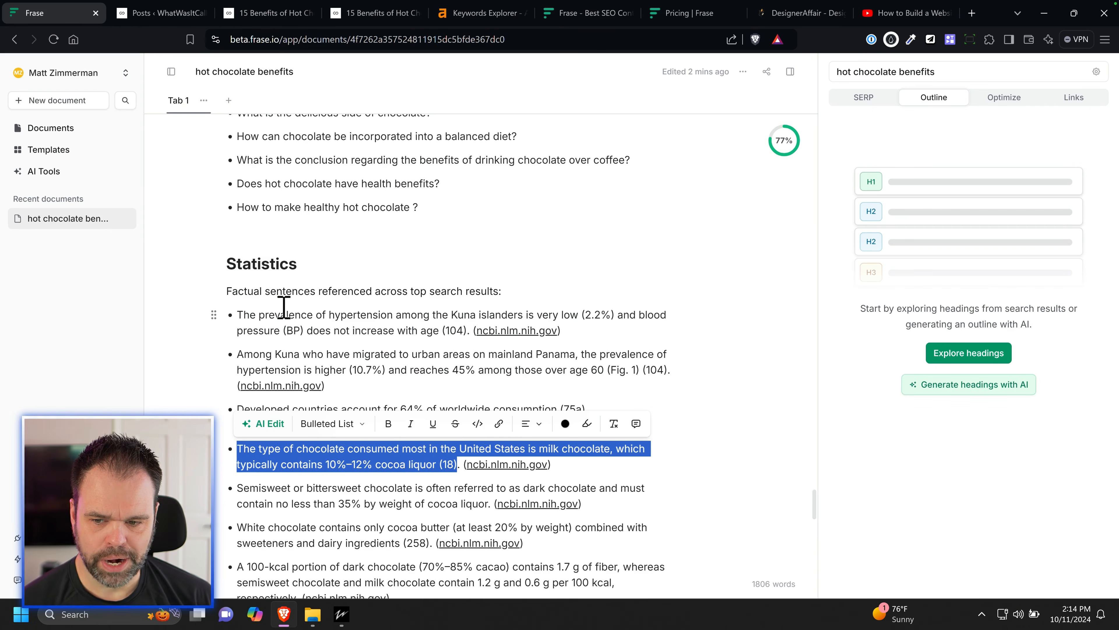
scroll(328, 355, "down", 3)
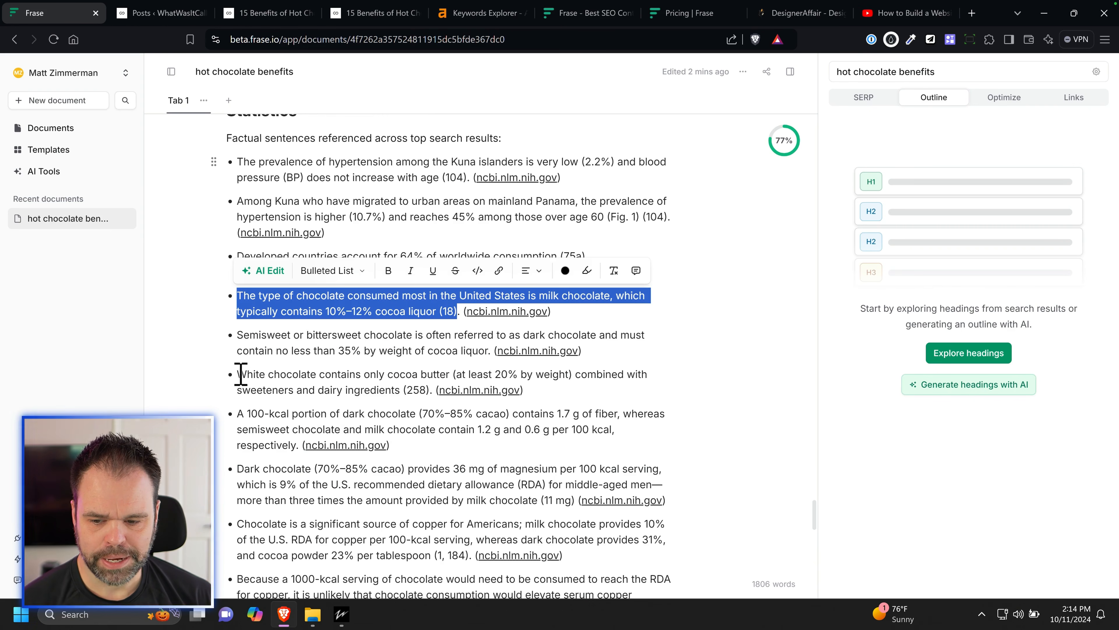
left_click_drag(241, 374, 430, 389)
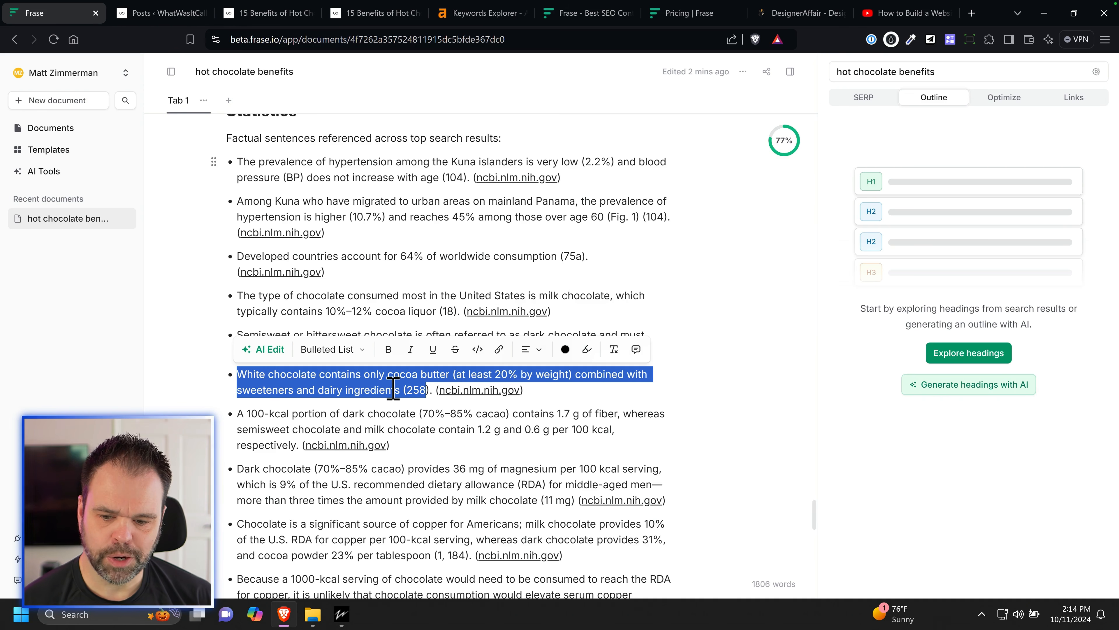
scroll(393, 387, "down", 5)
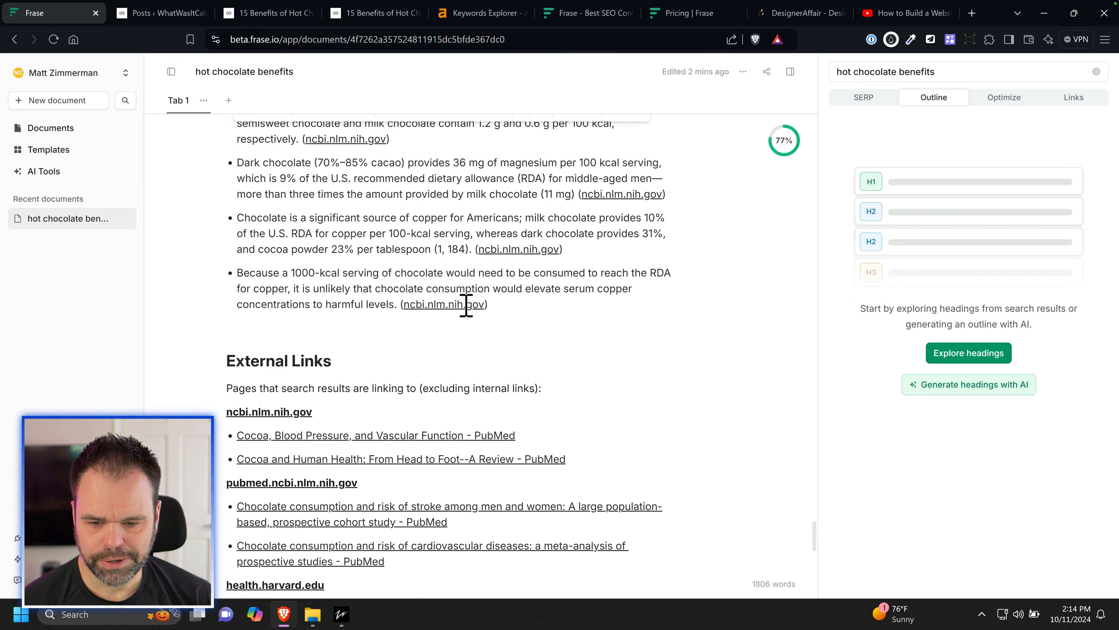
scroll(458, 344, "up", 8)
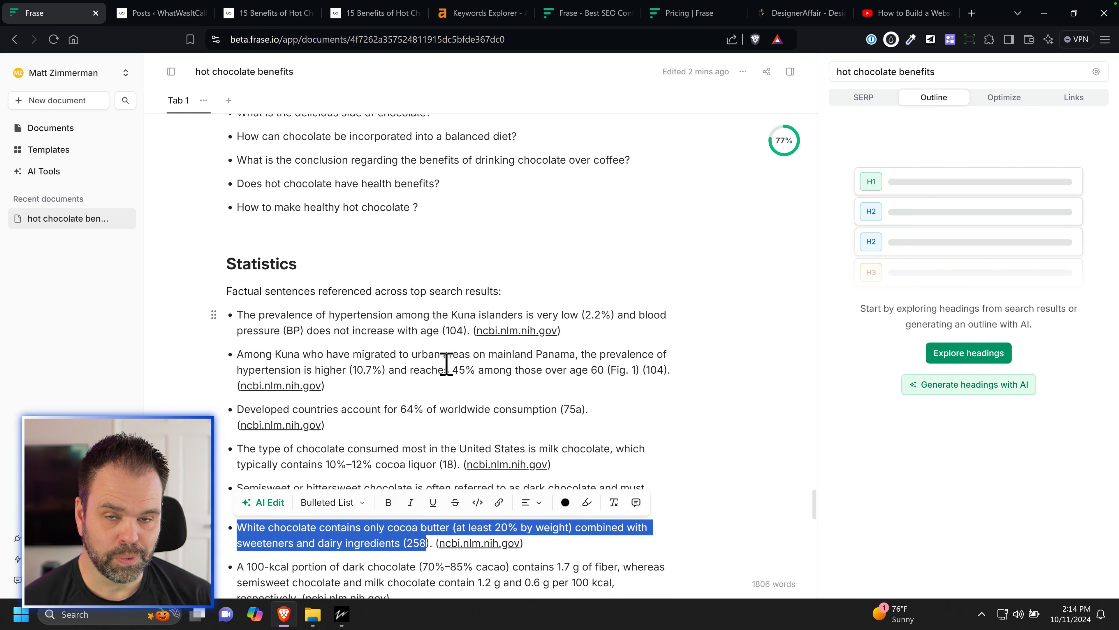
Step: Examine the External Links section and highlight the links listed from healthline.com through birmingham.ac.uk
scroll(446, 364, "down", 10)
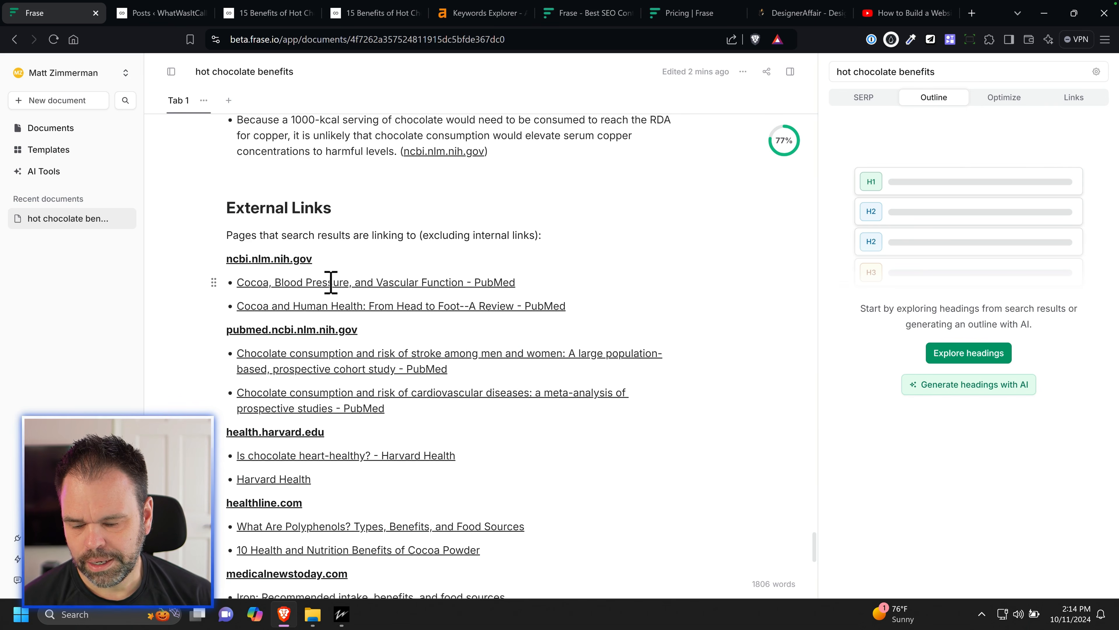
scroll(426, 392, "down", 3)
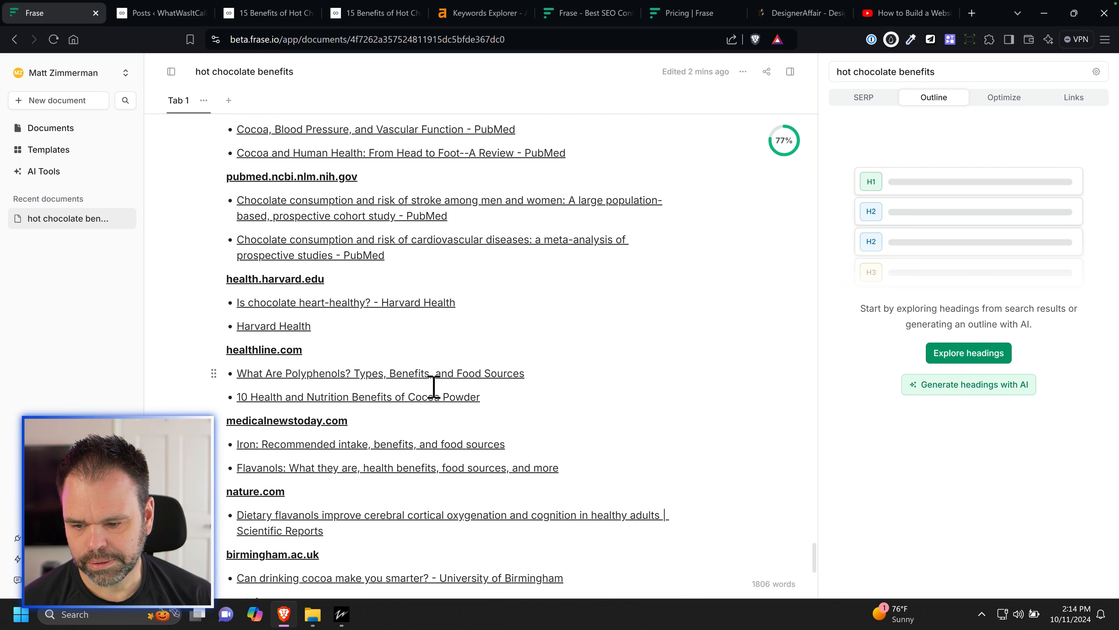
scroll(445, 392, "down", 3)
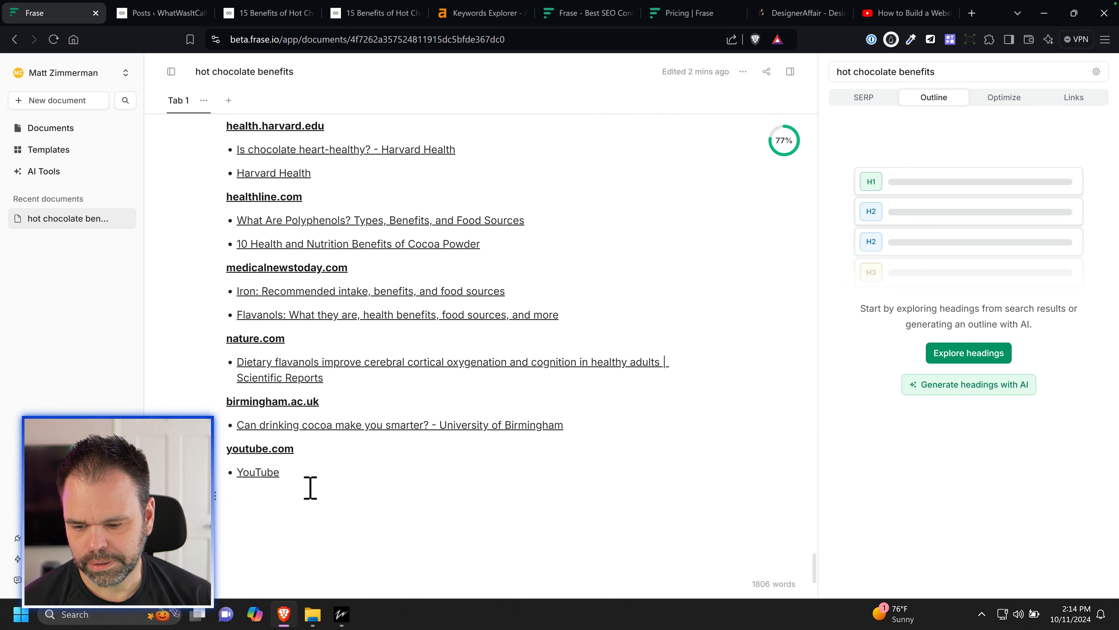
left_click_drag(604, 422, 299, 220)
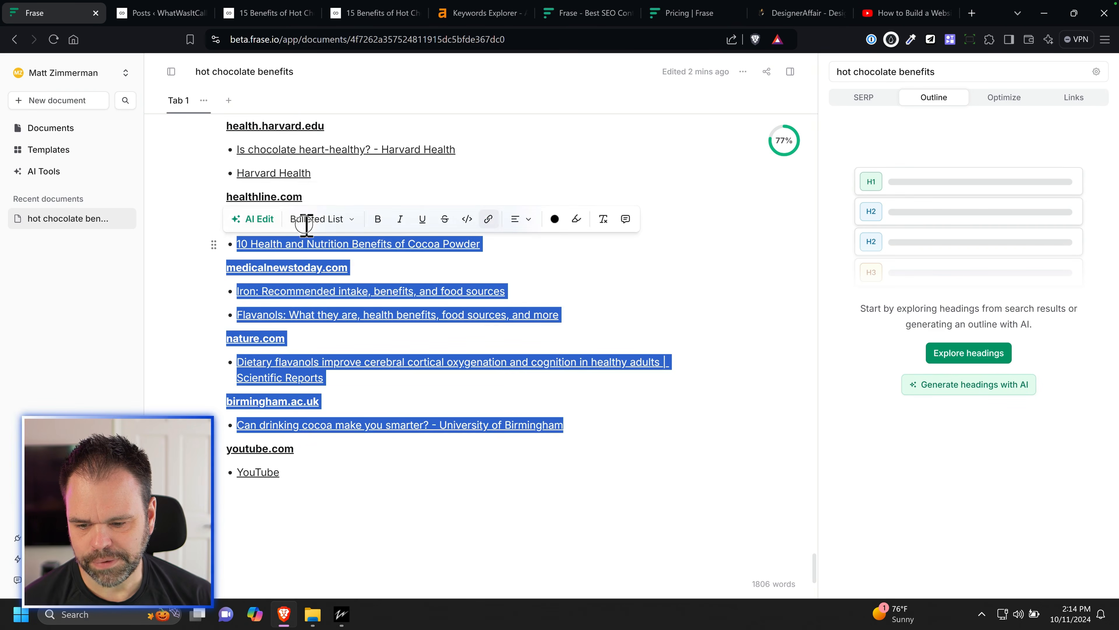
Step: Return to the start of the brief and rename its tab "Research"
scroll(264, 238, "up", 6)
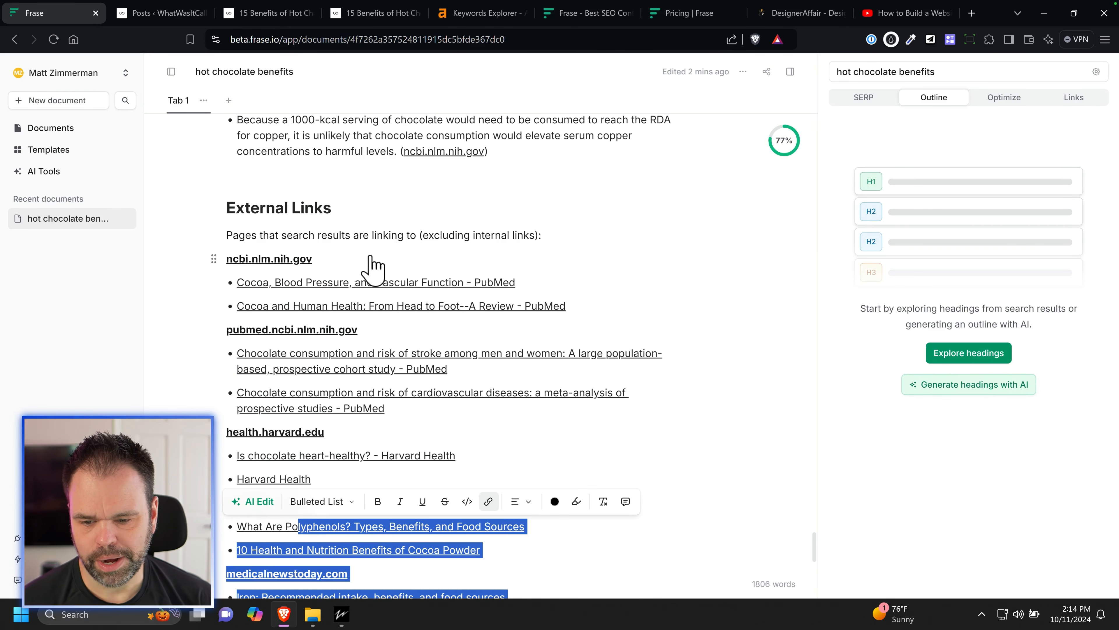
scroll(375, 304, "up", 15)
scroll(405, 320, "up", 10)
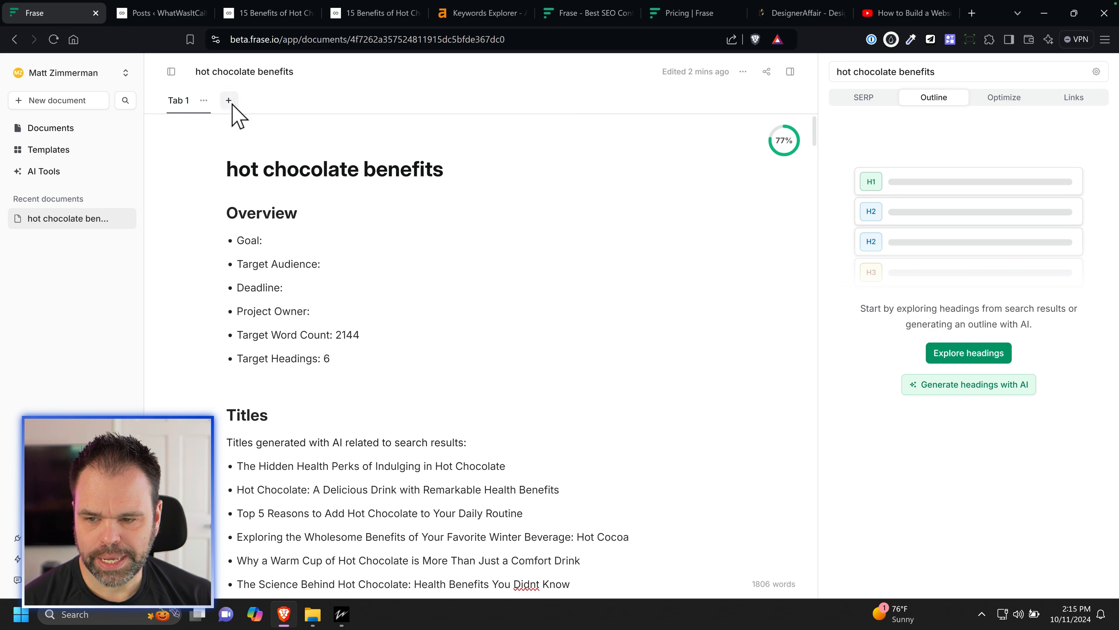
left_click(204, 100)
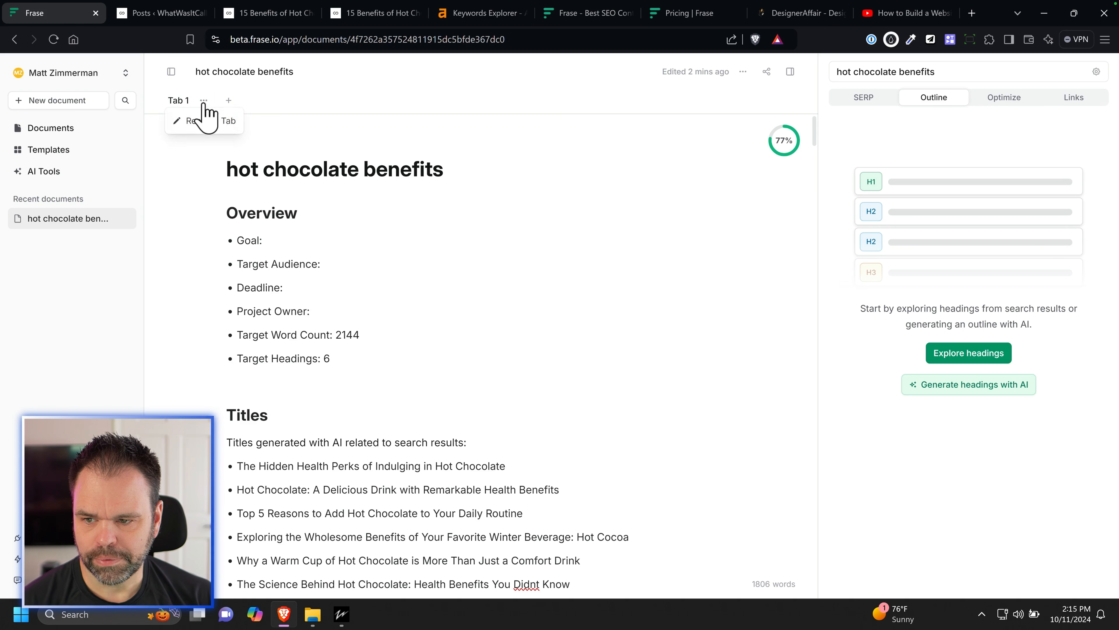
left_click(216, 120)
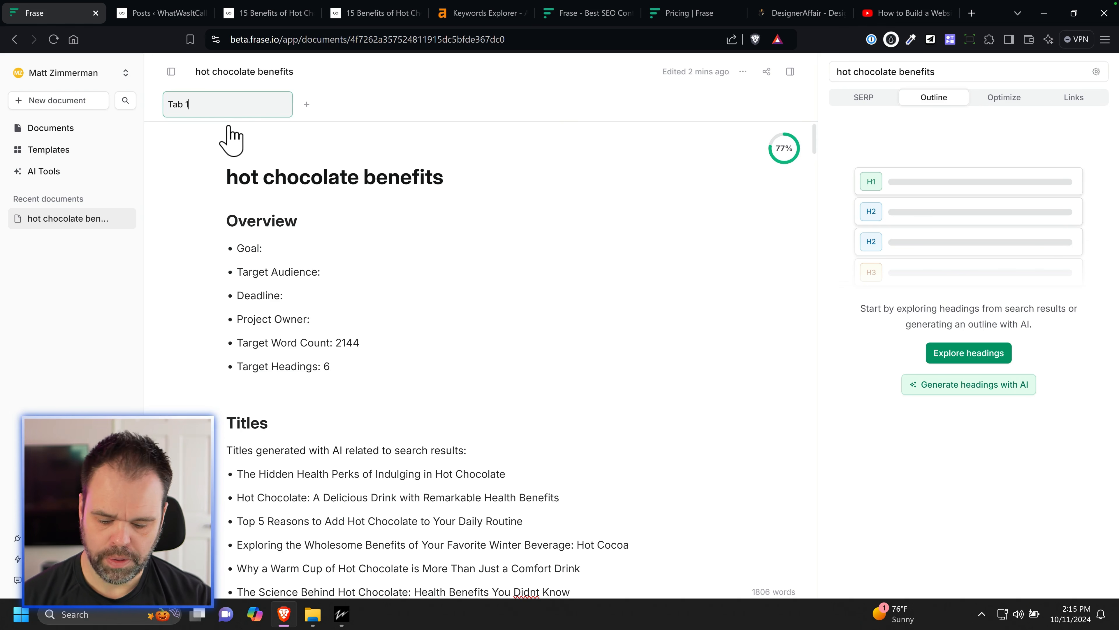
key("ctrl+a")
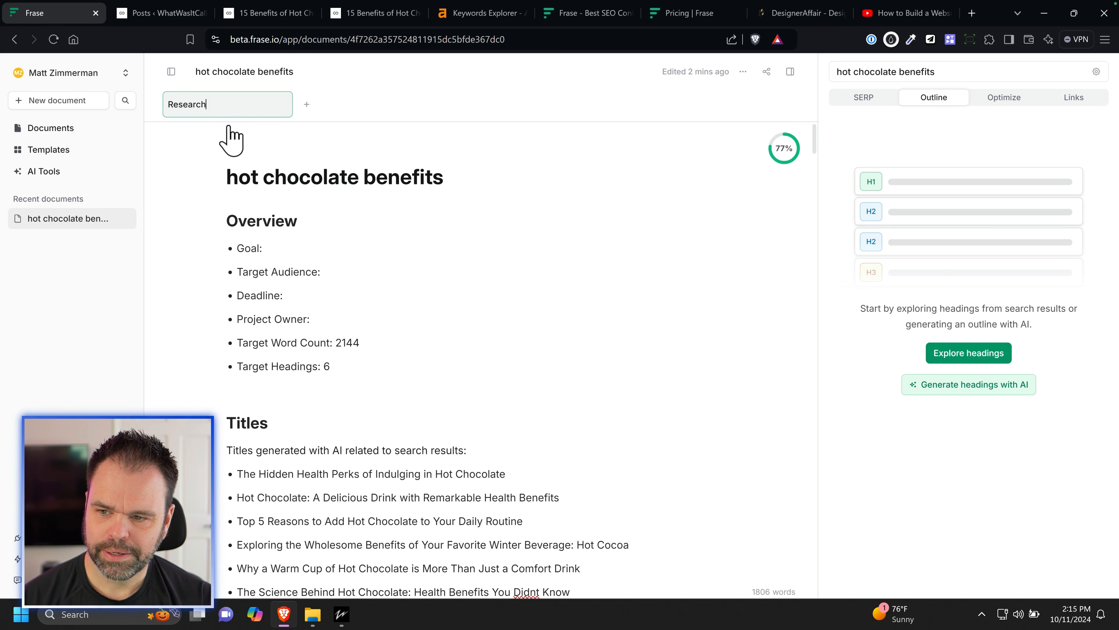
key("Return")
Step: Add a second tab named "Article" to the document and place the cursor in its empty body
left_click(242, 104)
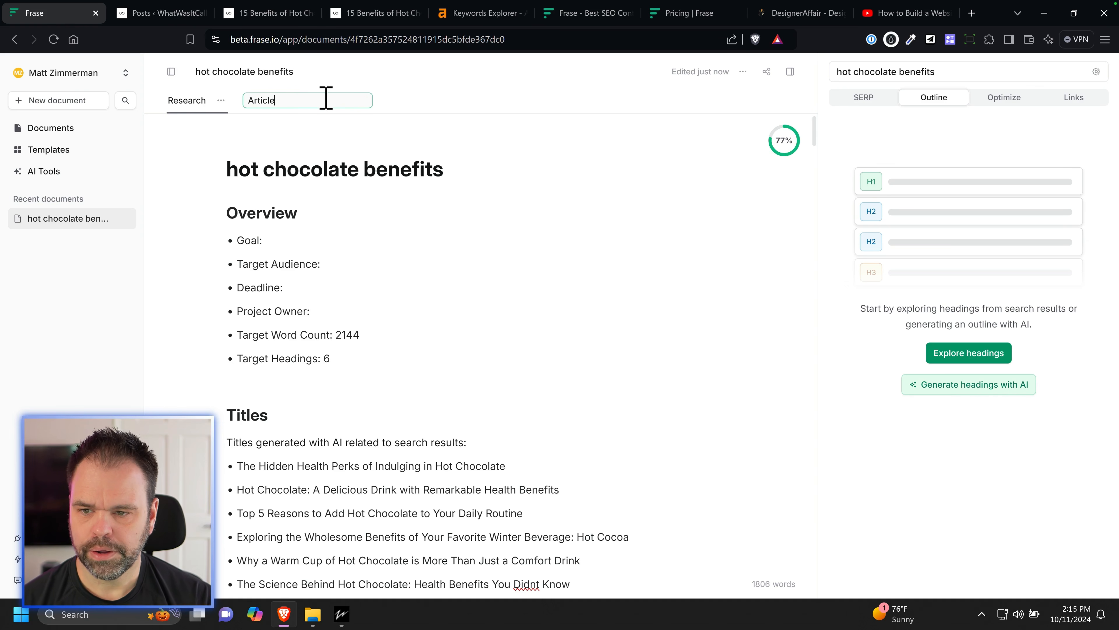
type("Article")
key("Return")
left_click(383, 203)
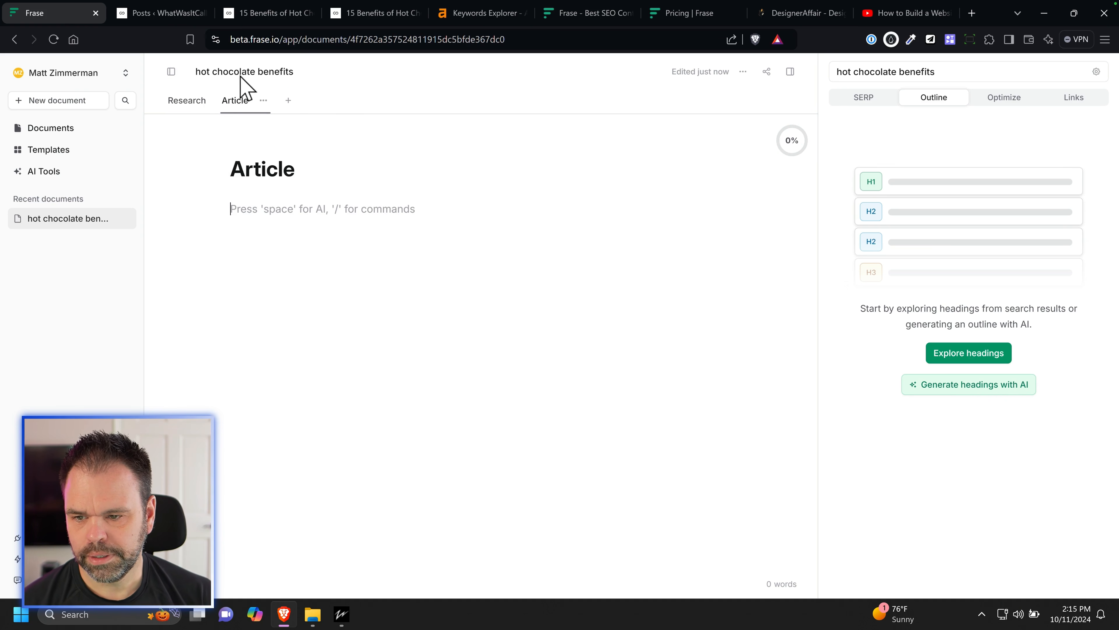
Step: Copy the outline headings, starting with "What is Hot Chocolate?", from the Research tab into the body of the Article tab
left_click(194, 102)
scroll(406, 467, "down", 10)
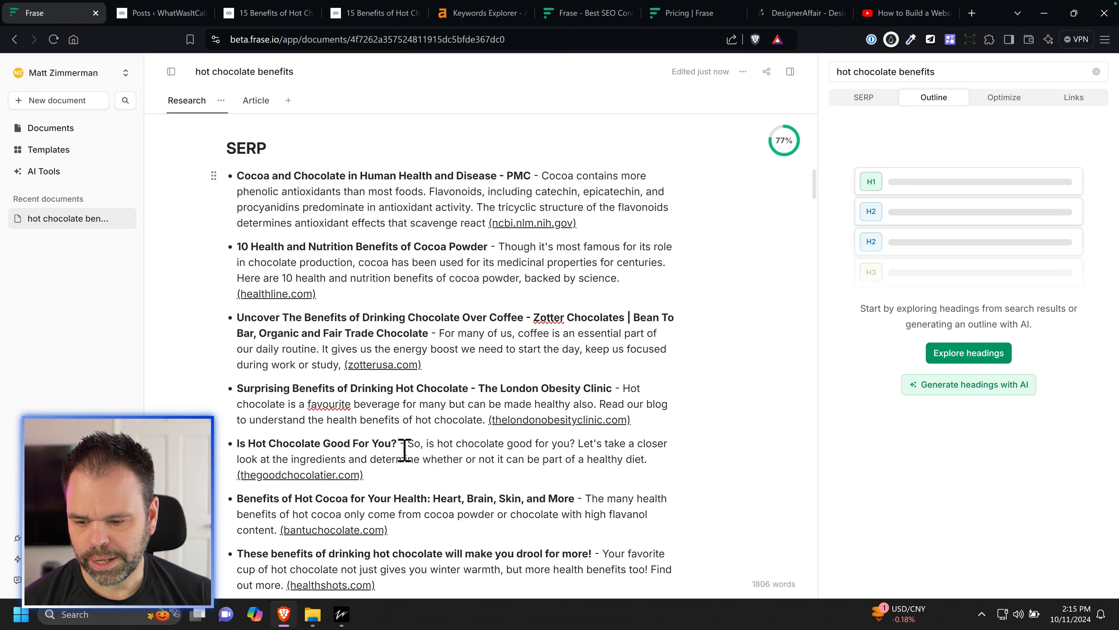
scroll(404, 450, "down", 15)
left_click_drag(225, 275, 238, 380)
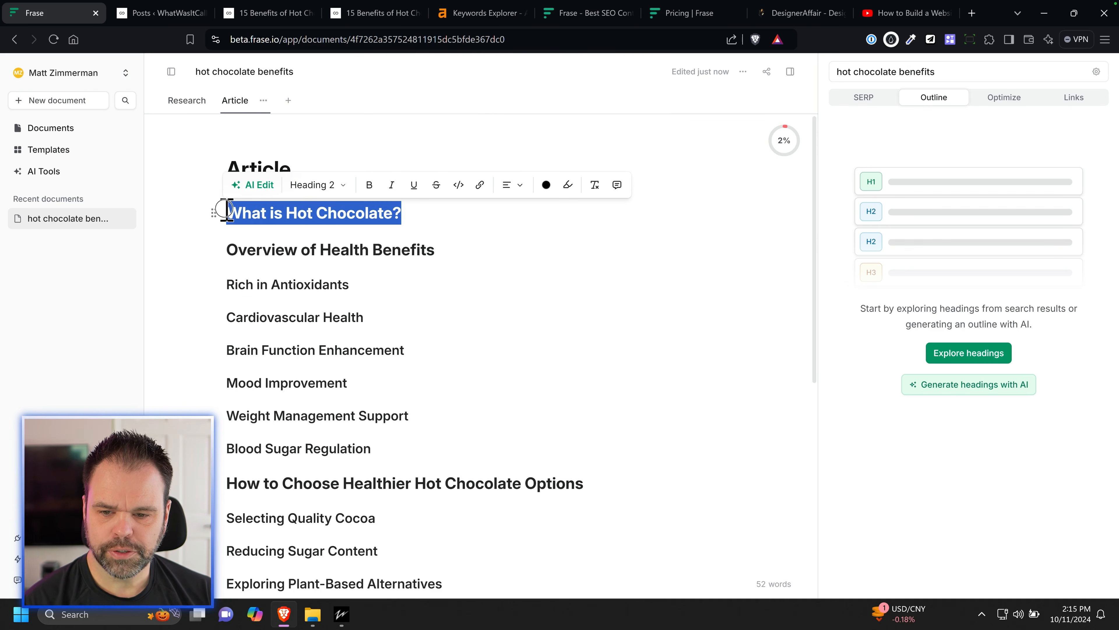
Step: Review the article outline, highlighting "Overview of Health Benefits" and "How to Choose Healthier Hot Chocolate Options", down to "Incorporating Superfoods"
left_click_drag(436, 250, 228, 249)
scroll(308, 372, "down", 3)
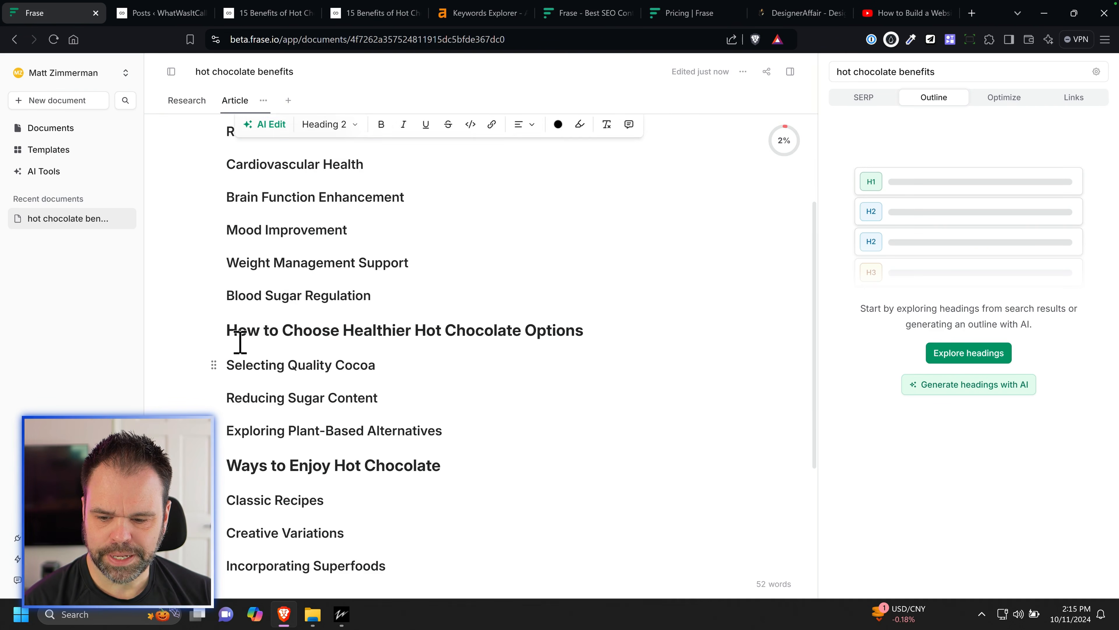
left_click_drag(260, 330, 475, 334)
scroll(429, 370, "down", 3)
scroll(436, 380, "up", 6)
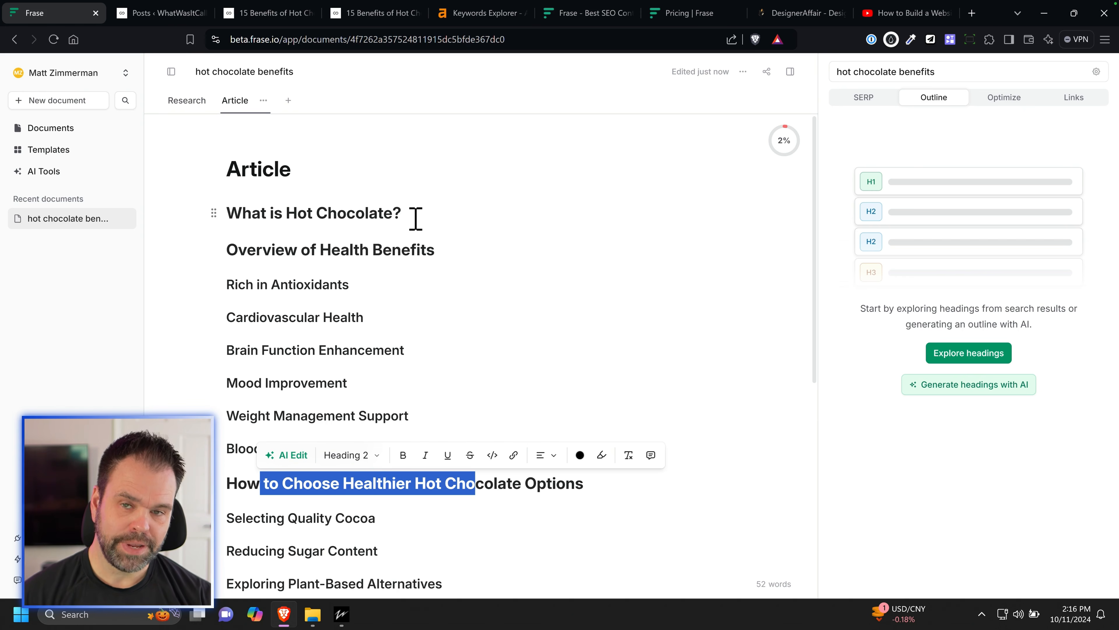
scroll(514, 348, "down", 6)
Step: Look through the Research tab's topic clusters, Statistics and External Links, and return to the beginning of the Article tab
left_click(181, 102)
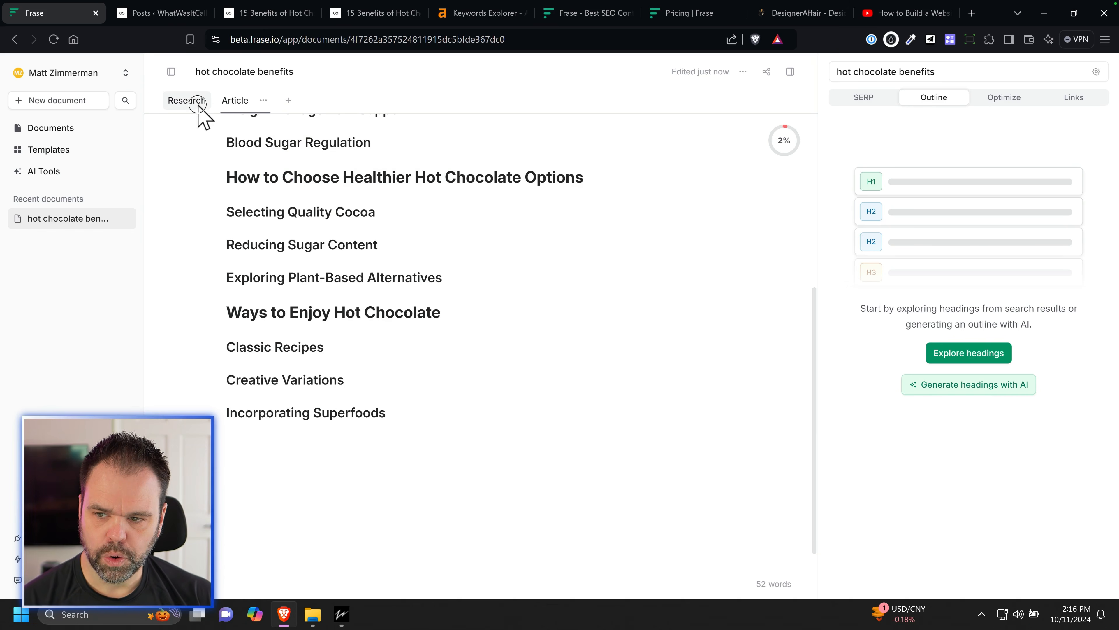
scroll(396, 485, "down", 20)
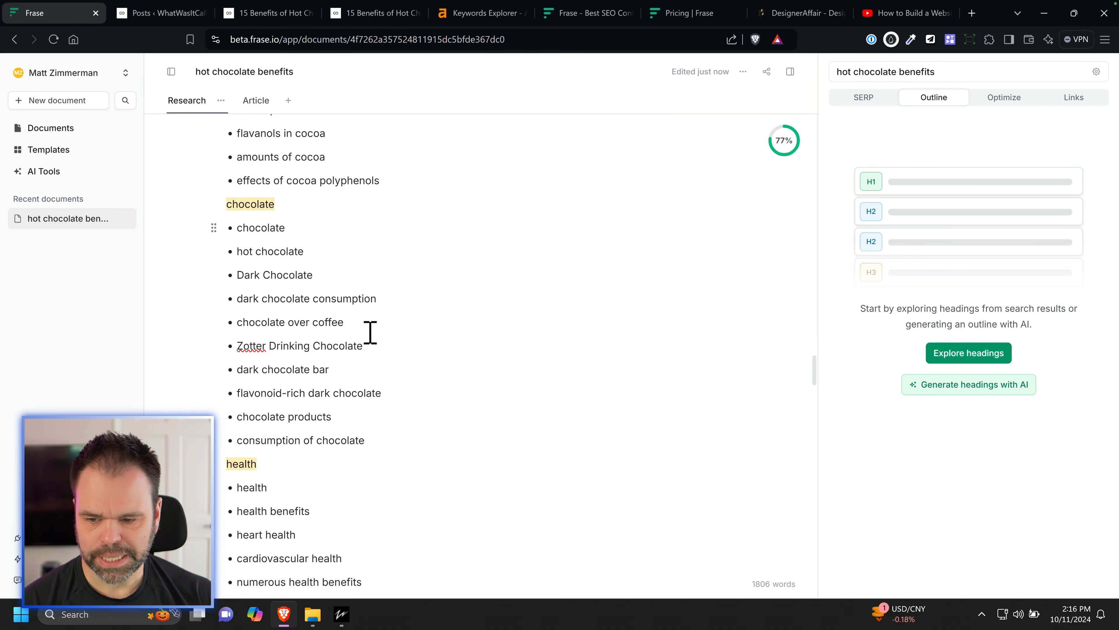
scroll(379, 402, "down", 15)
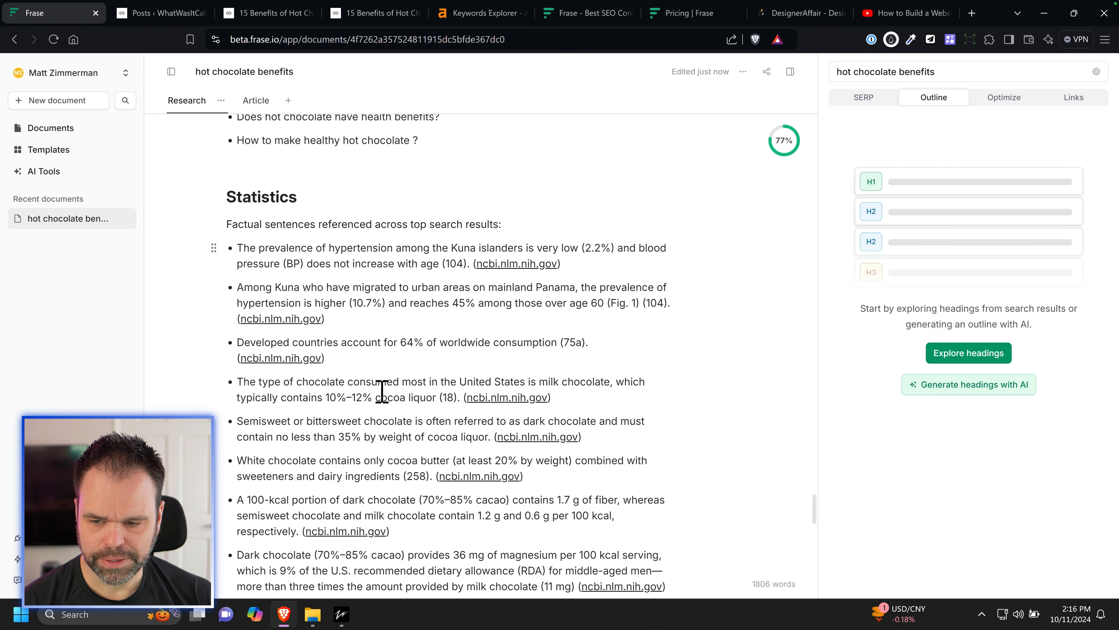
scroll(387, 403, "down", 8)
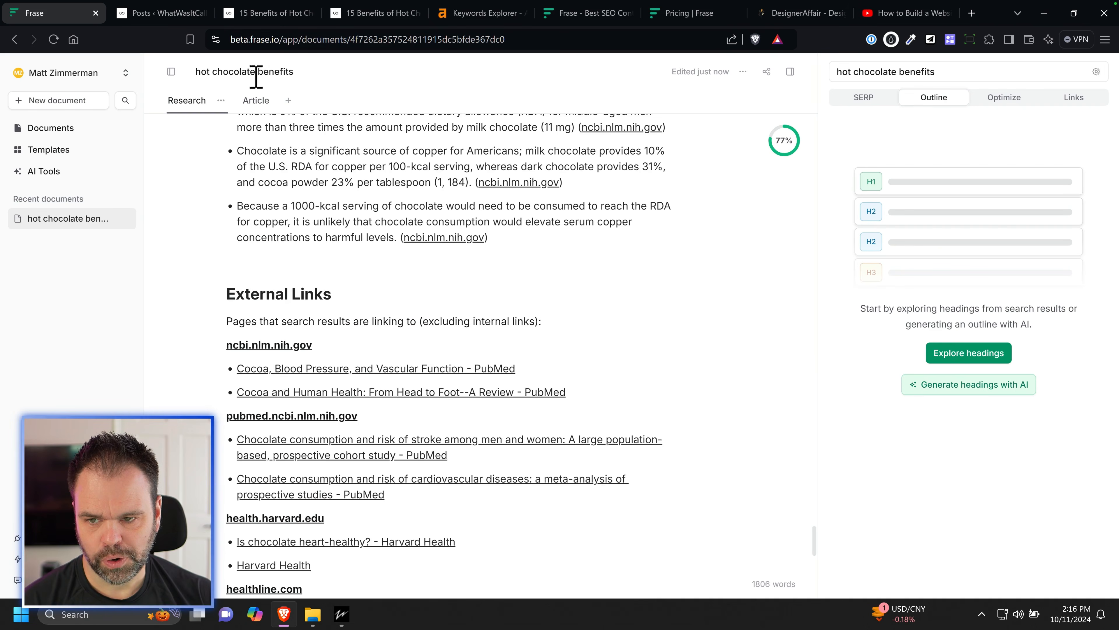
left_click(255, 103)
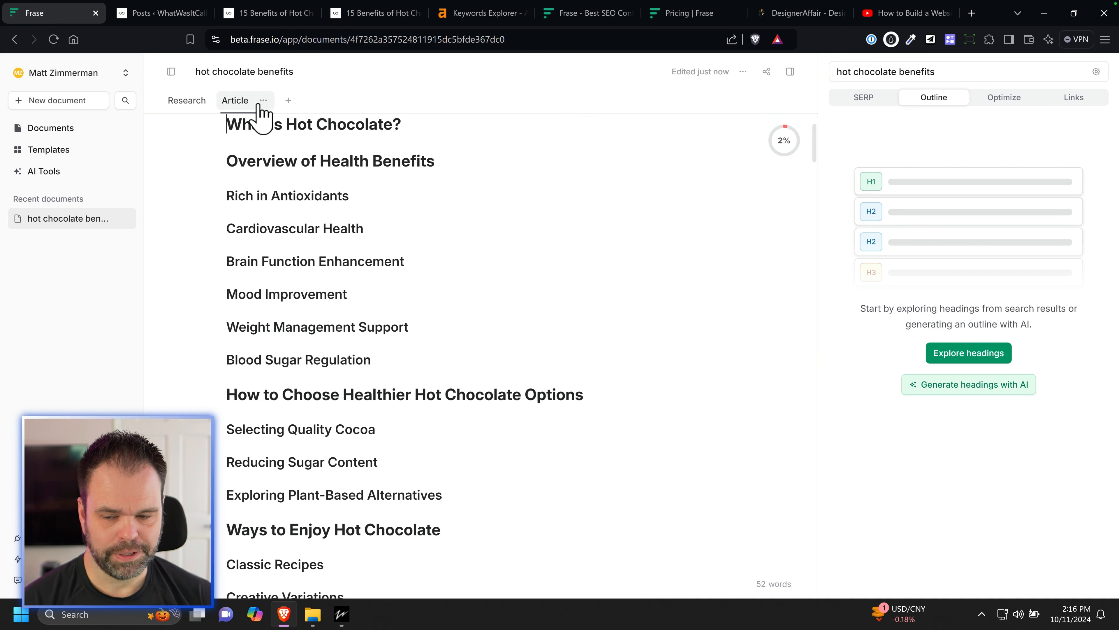
scroll(380, 308, "up", 2)
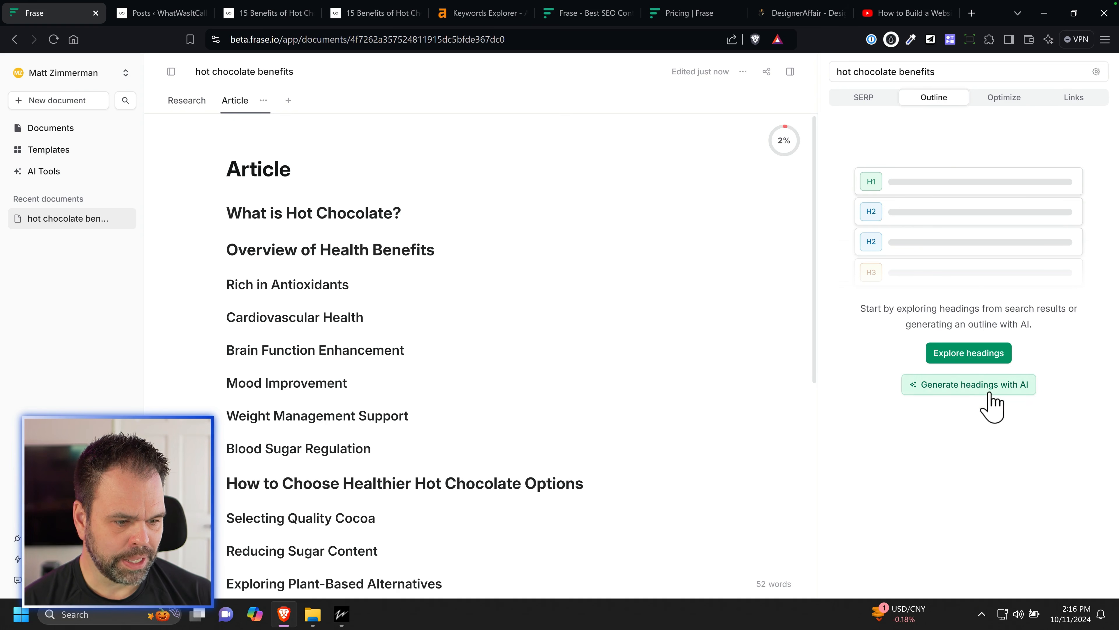
Step: Explore the search results' headings, try adding two each from the London Obesity Clinic and Zotter pages to the outline, and clear all headings
left_click(982, 359)
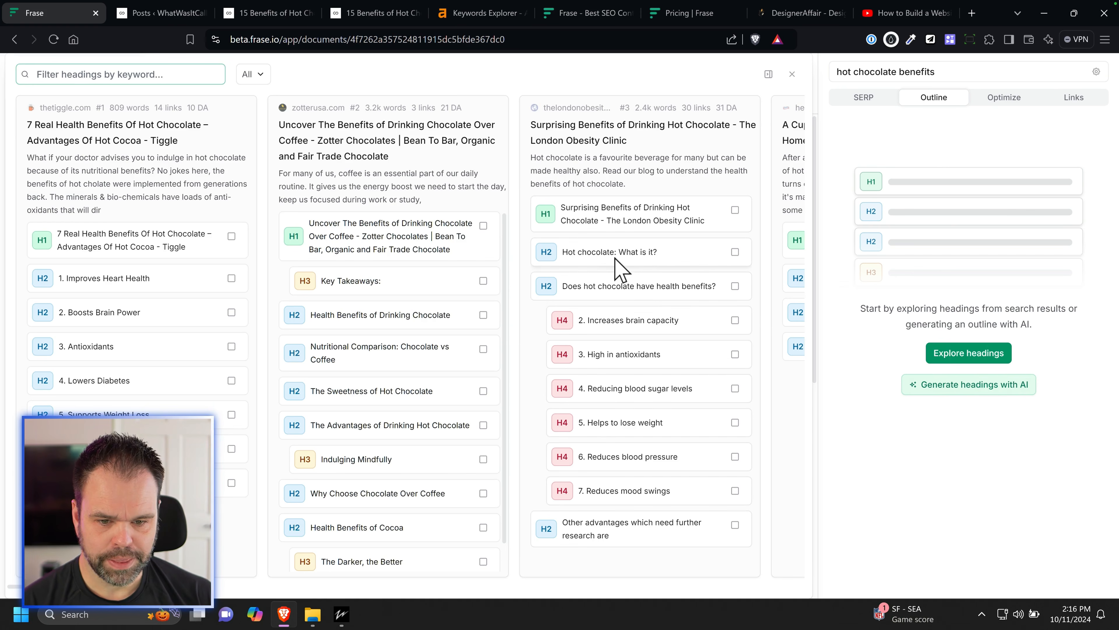
left_click(734, 252)
left_click(734, 286)
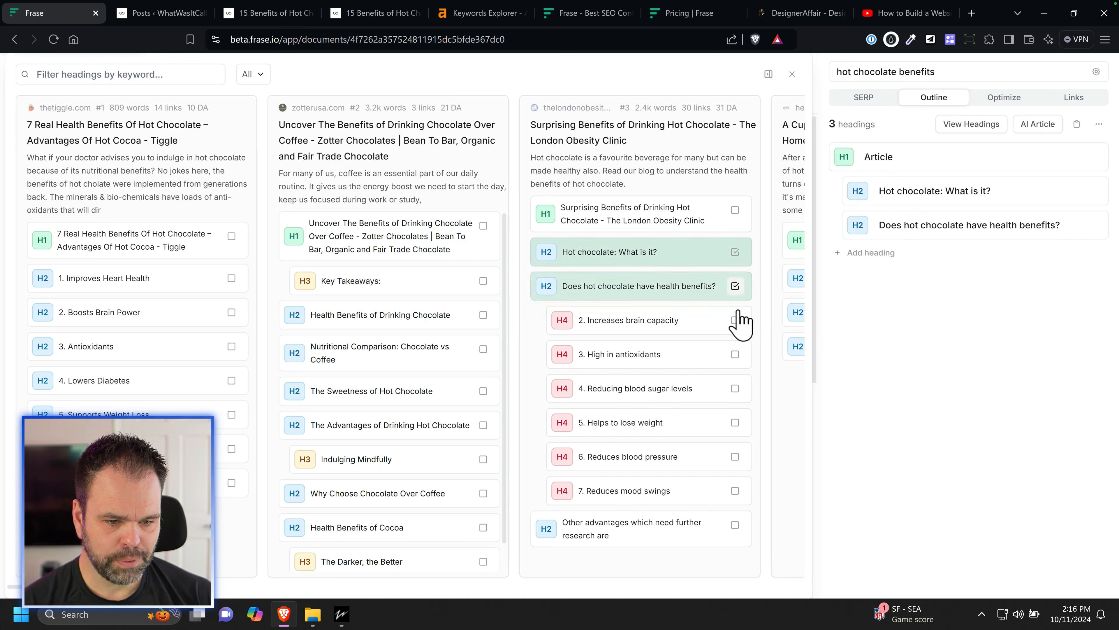
left_click(483, 425)
left_click(484, 391)
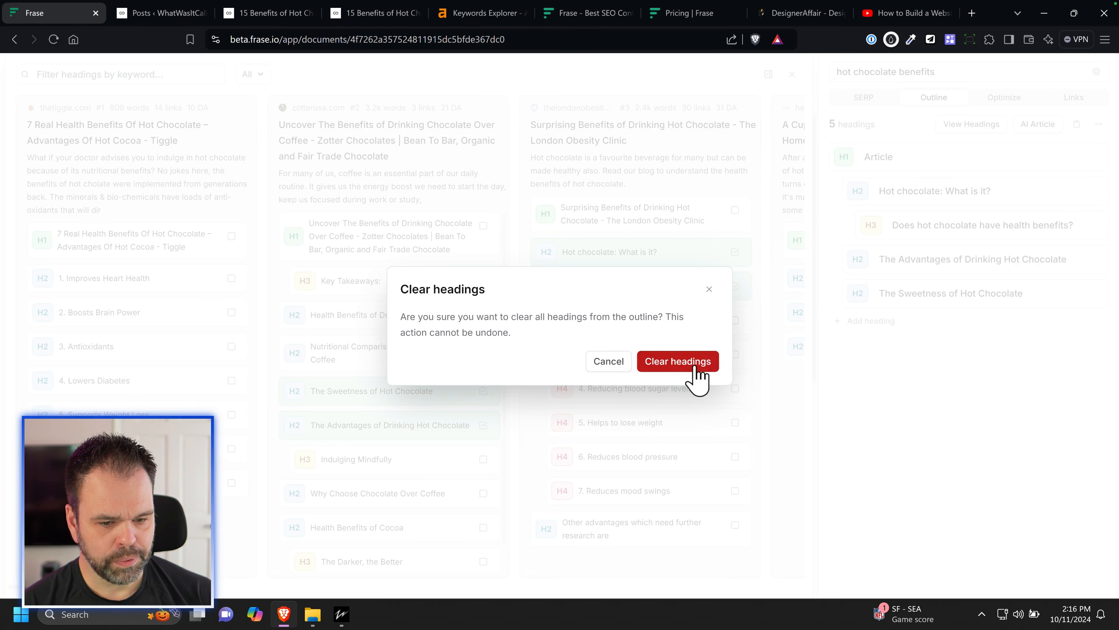
left_click(694, 365)
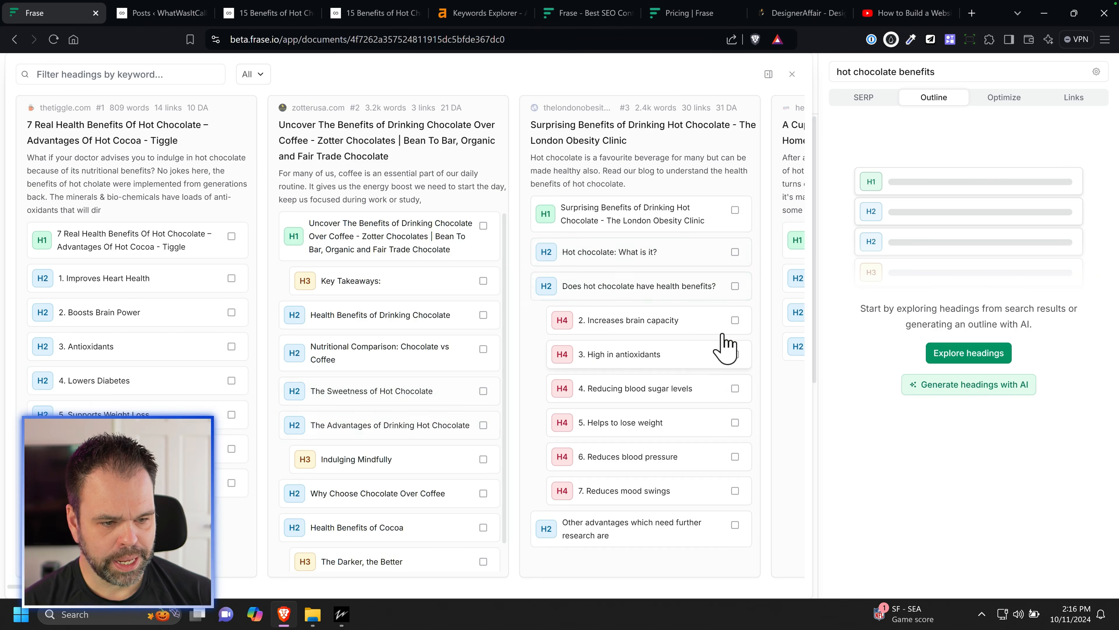
Step: Generate outline headings with AI, review the full list and insert the headings into the article
left_click(984, 392)
scroll(366, 392, "down", 3)
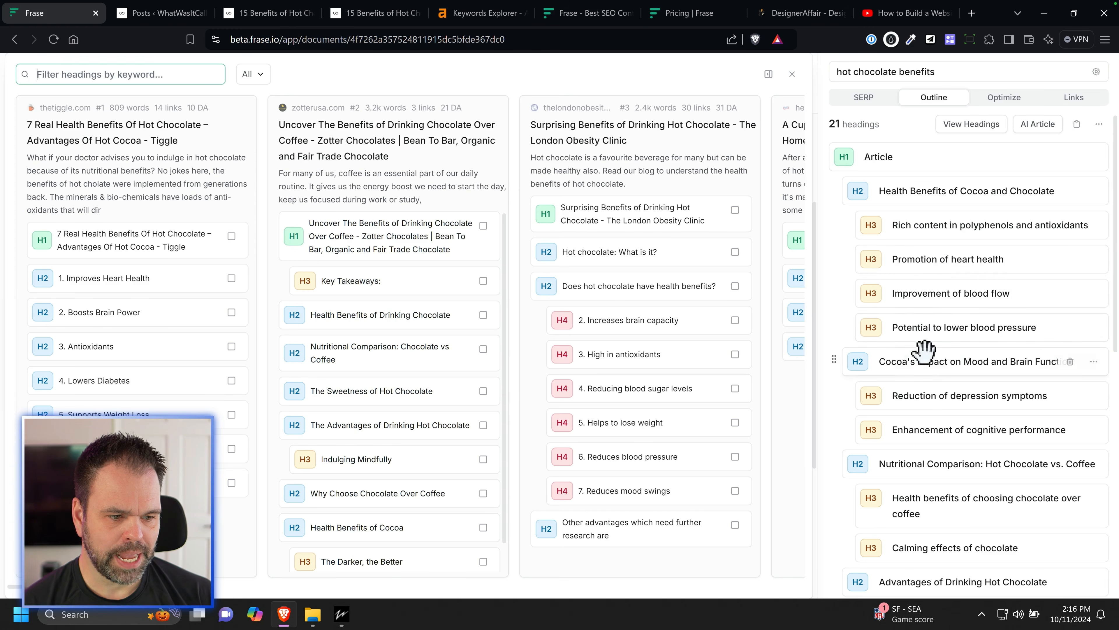
scroll(929, 360, "down", 10)
scroll(931, 365, "up", 10)
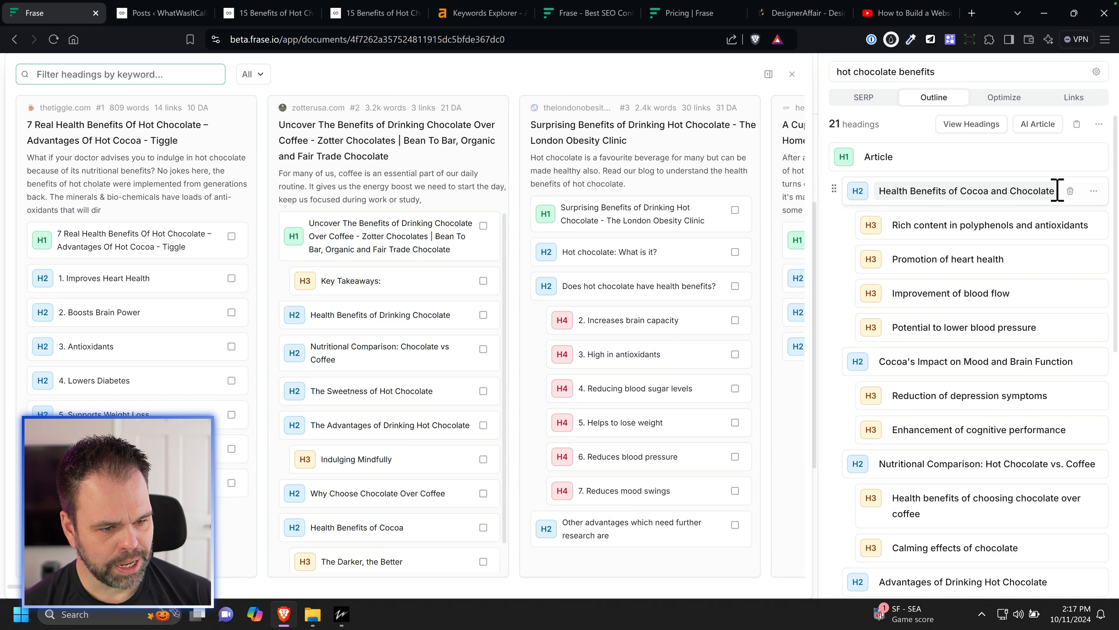
scroll(999, 392, "down", 3)
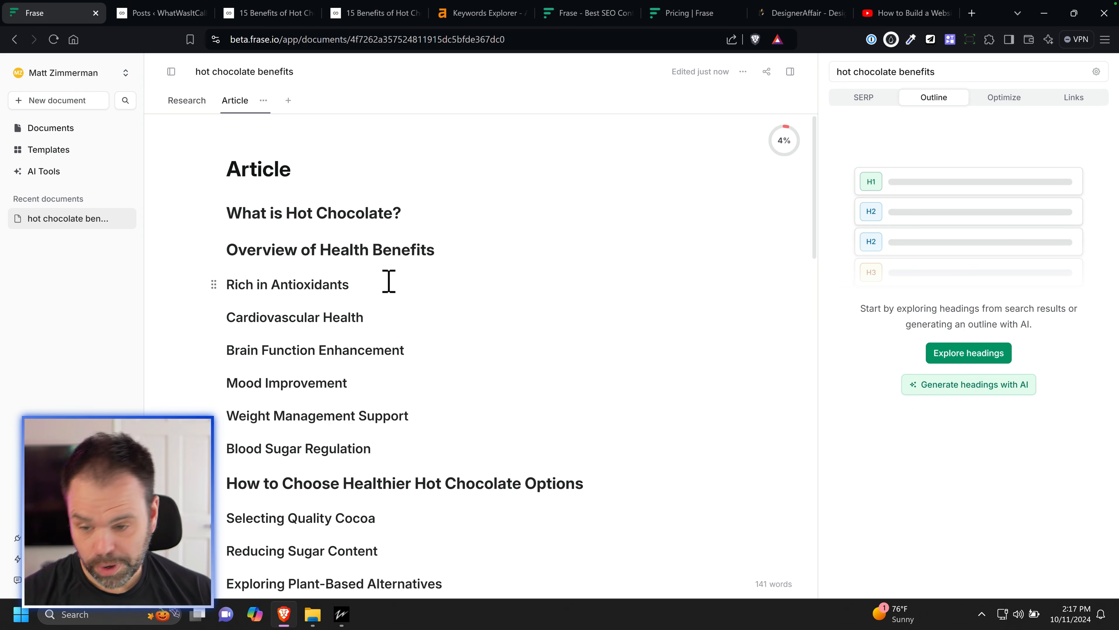
Step: Replace the article's title with "Benefits of Hot Chocolate"
double_click(273, 172)
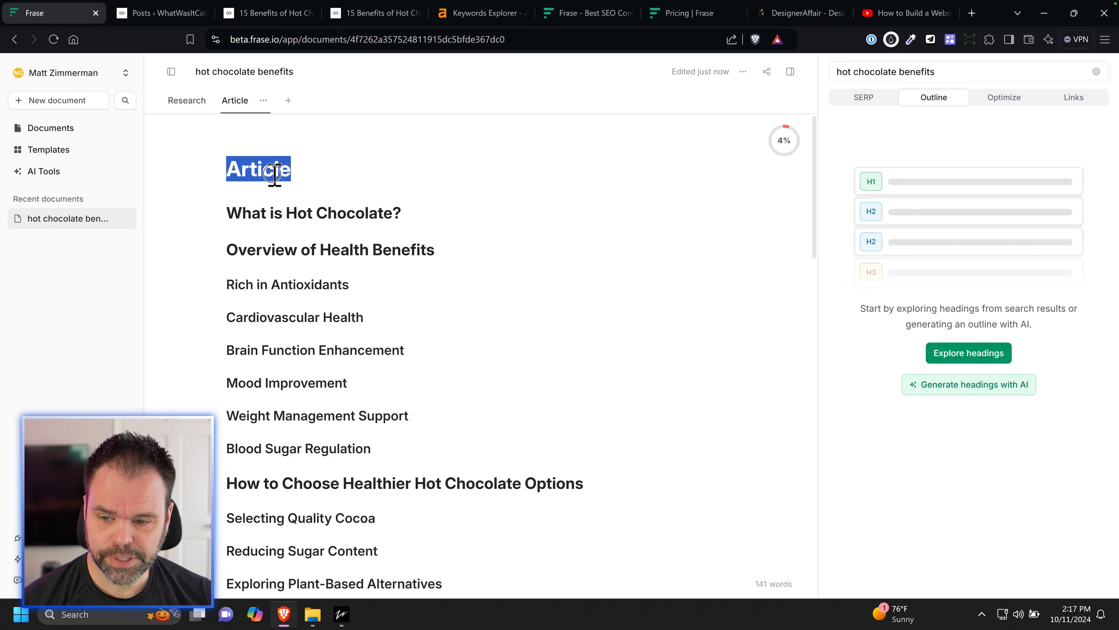
type("Benefits of Hot Chocolate")
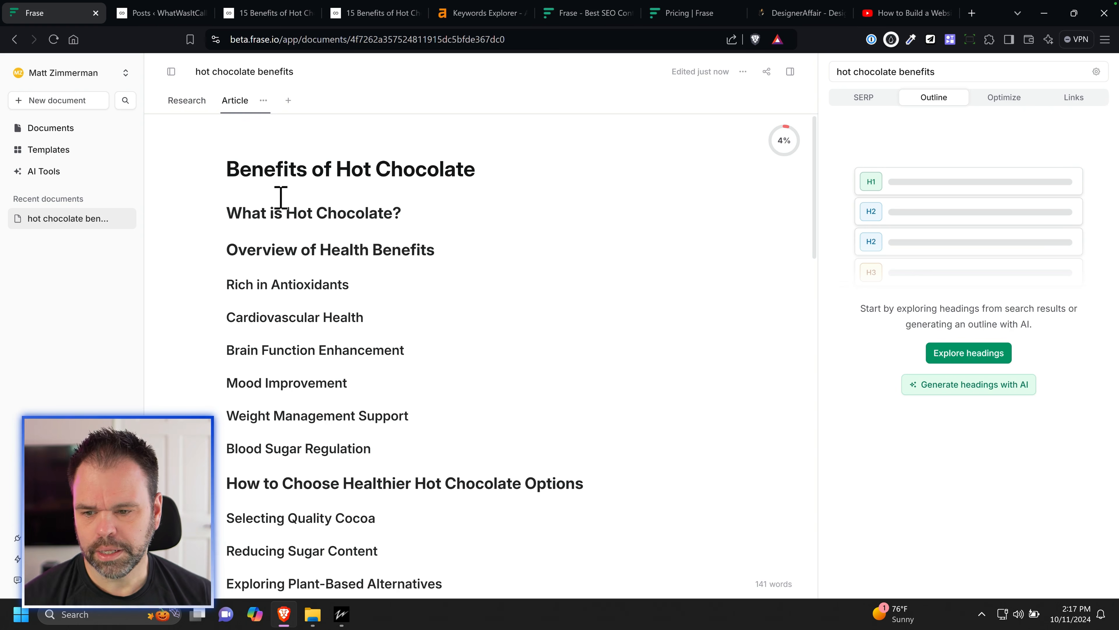
Step: Write a paragraph with AI under "What is Hot Chocolate?" using the prompt "What is hot chocolate", and keep the generated text
left_click(437, 210)
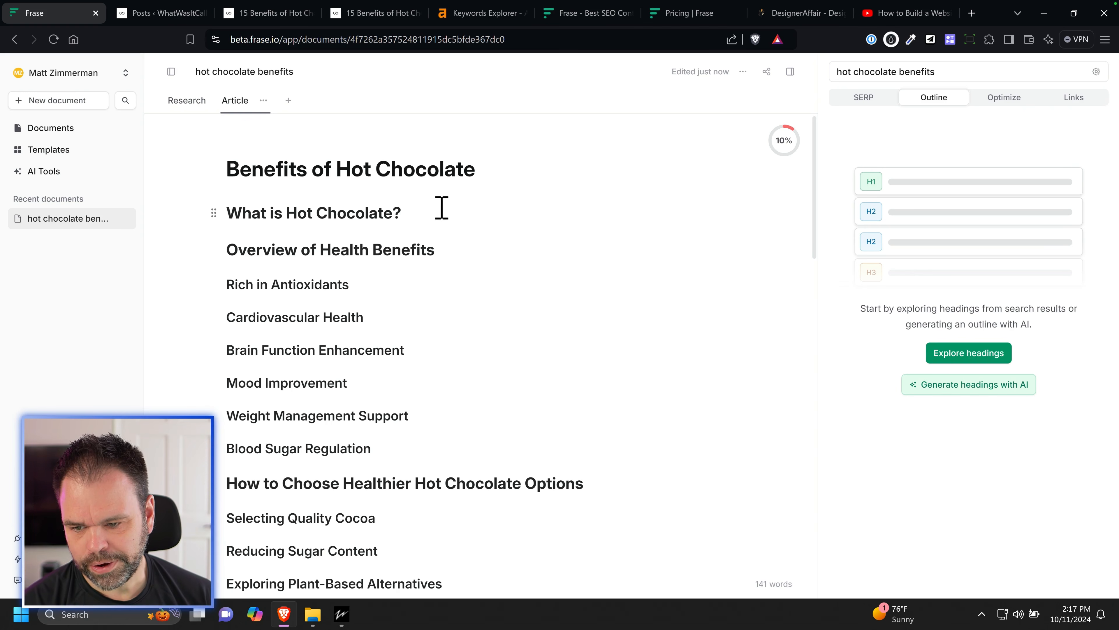
key("Return")
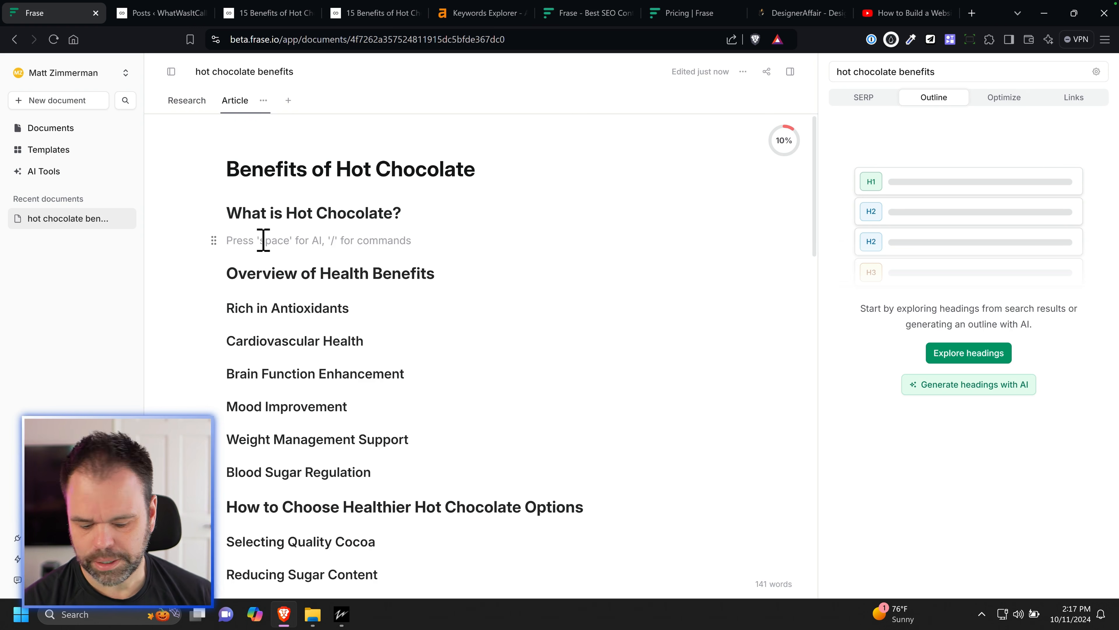
type("/")
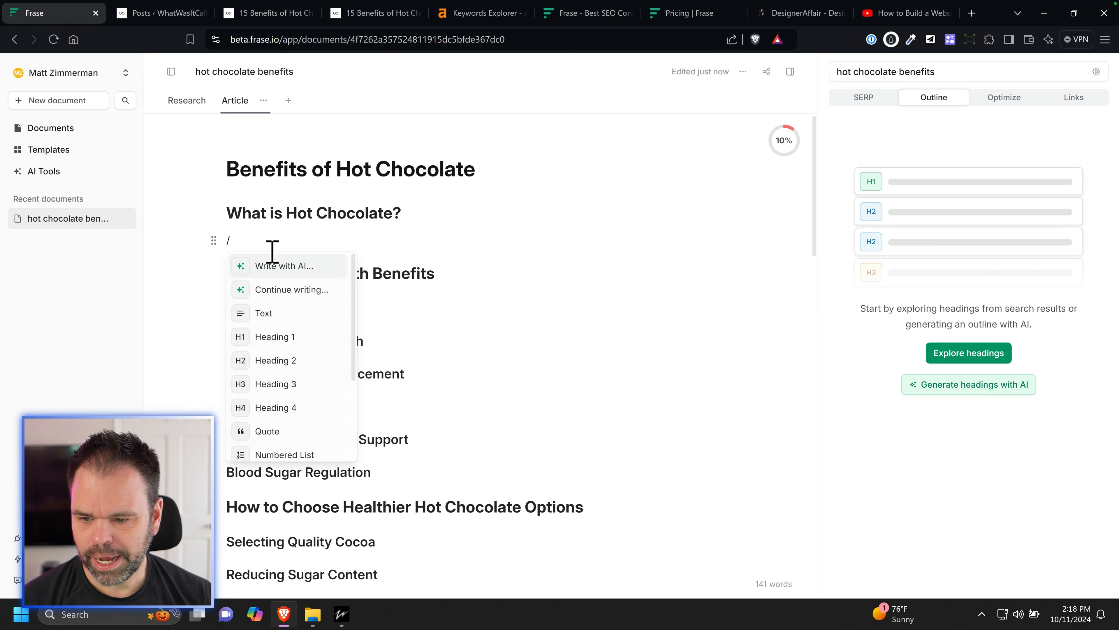
left_click(282, 266)
type("What is")
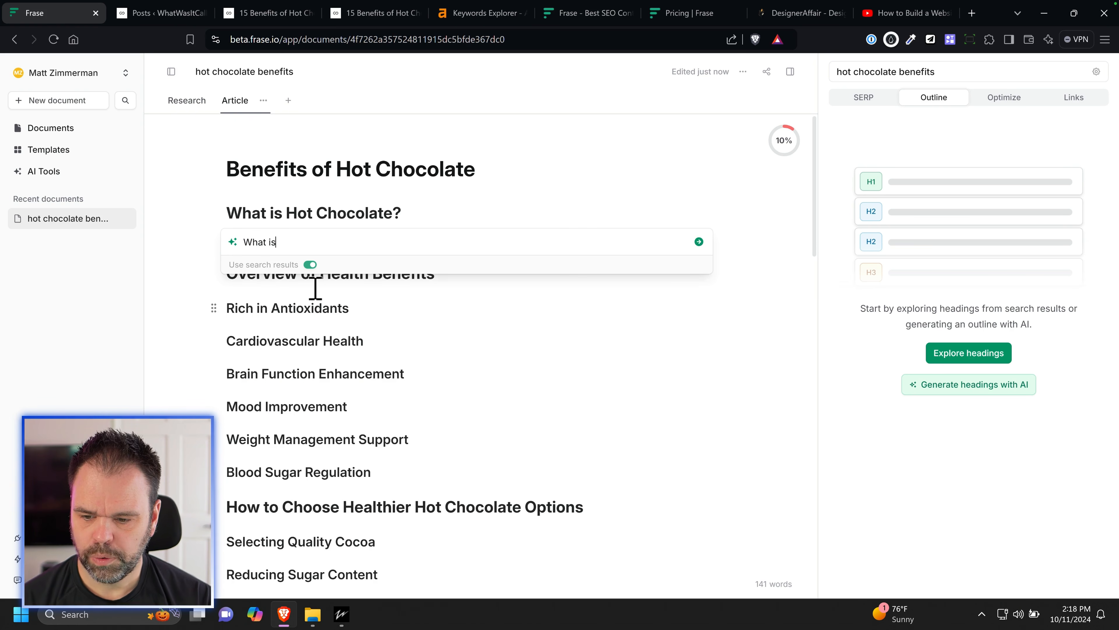
type(" hot")
type("chocolate")
key("Return")
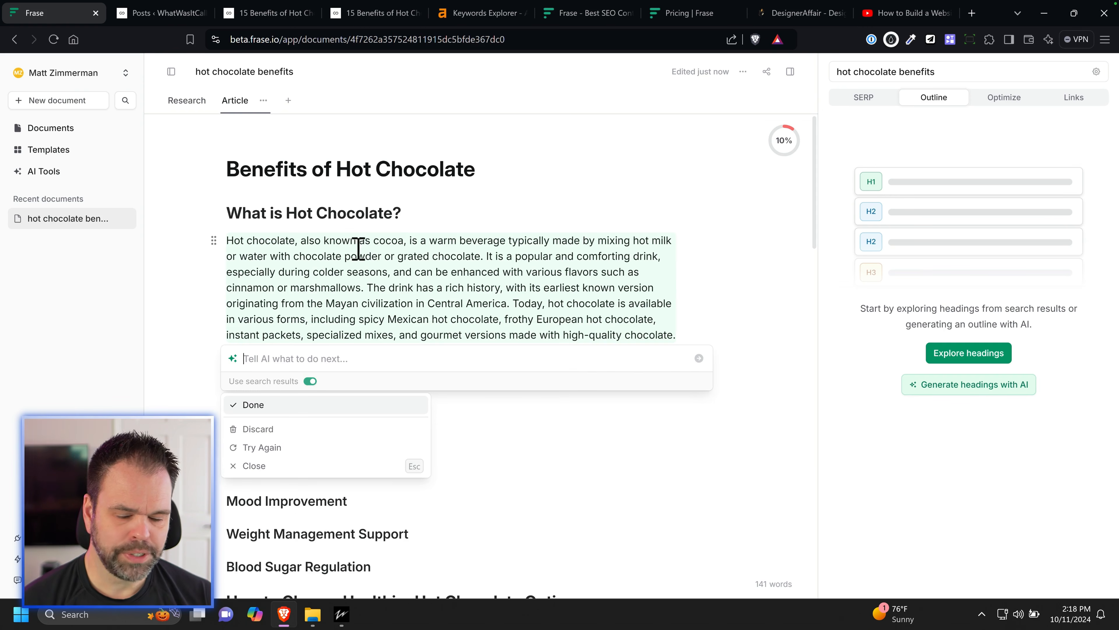
left_click(521, 426)
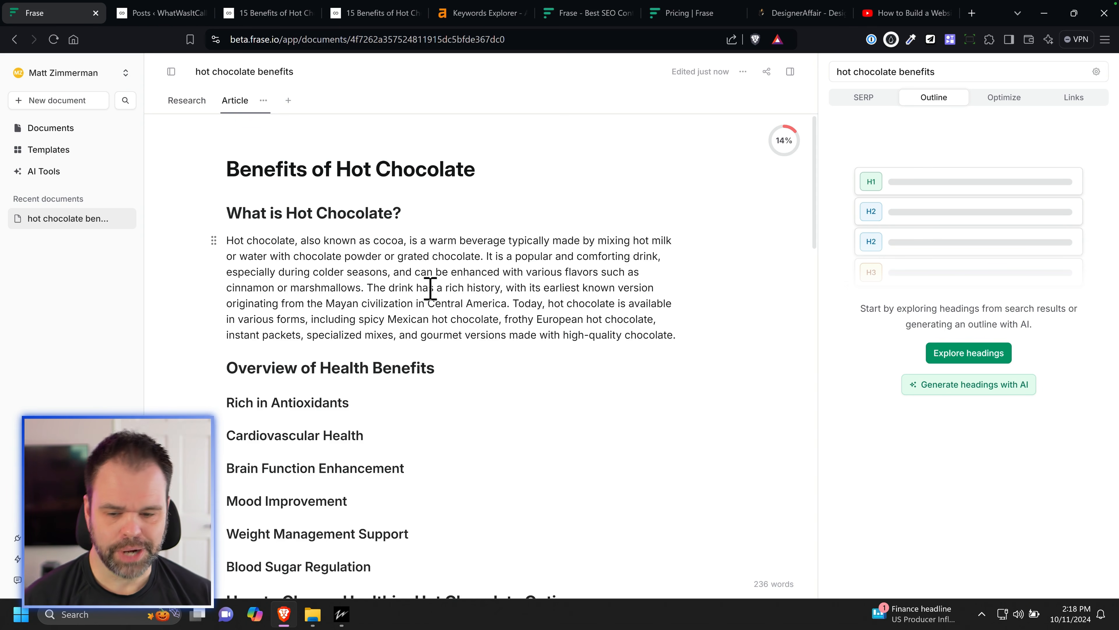
Step: Highlight "drink has a rich history", try bolding "Mayan civilization in Central America" in the new paragraph, and undo the formatting
left_click_drag(393, 289, 500, 289)
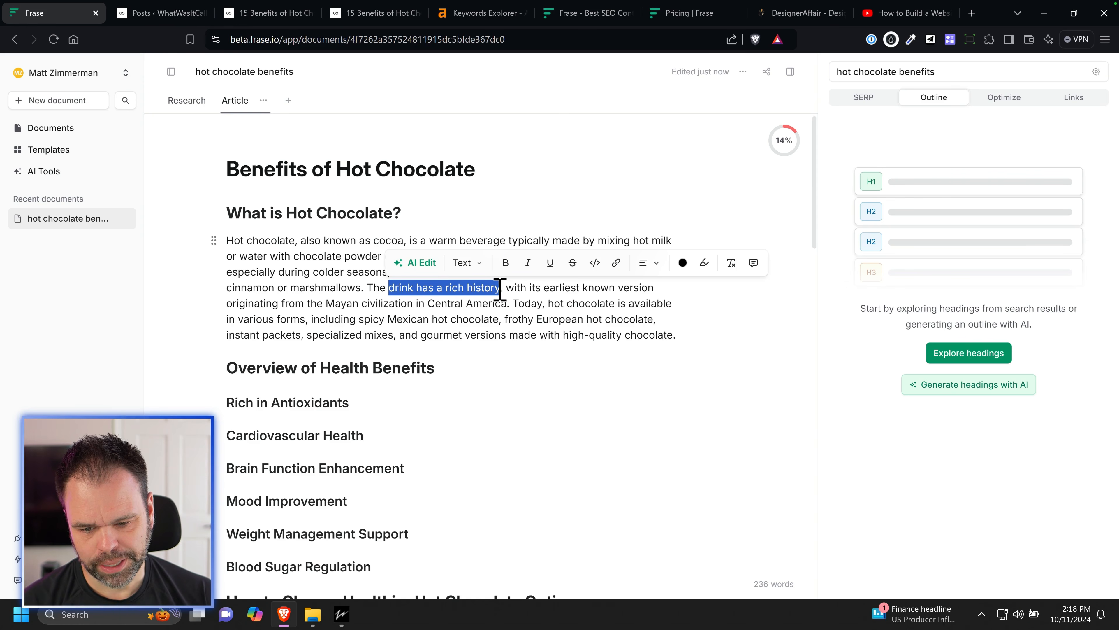
left_click_drag(326, 305, 508, 305)
key("ctrl+b")
left_click(545, 322)
key("ctrl+z")
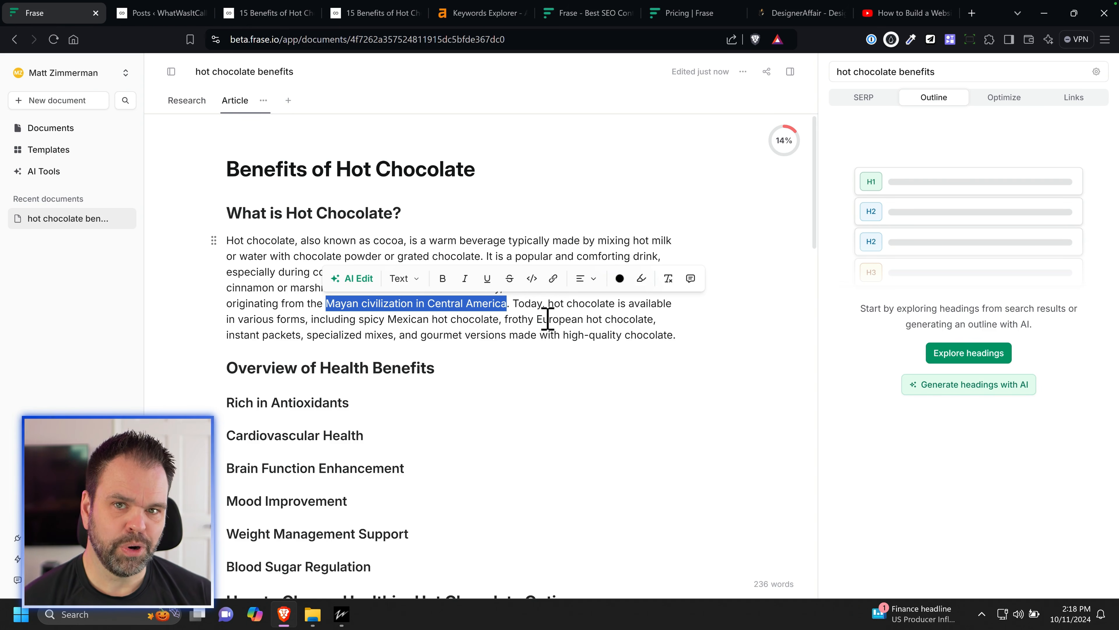
left_click(520, 311)
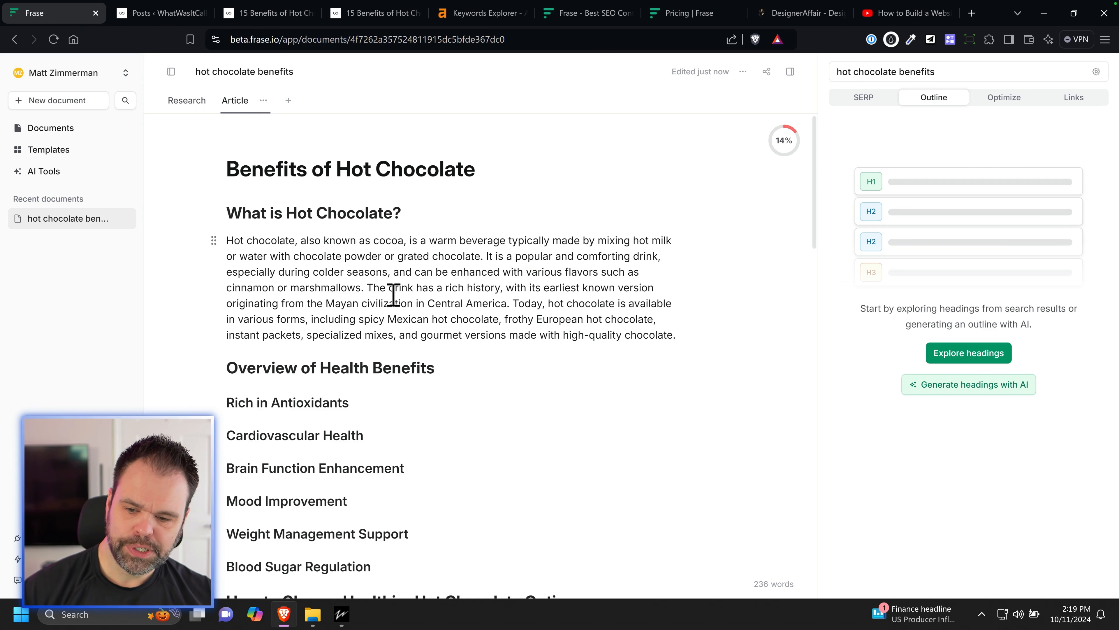
Step: Review the article's heading outline and the content brief, from the generated titles and related questions through the topic lists to the external links
scroll(460, 360, "down", 20)
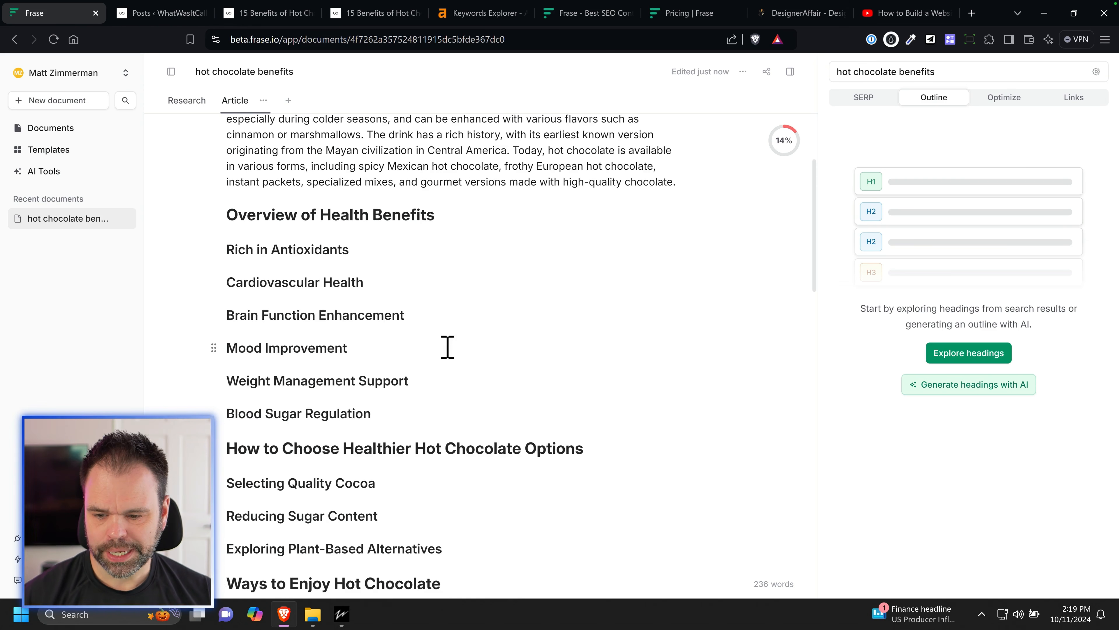
scroll(458, 359, "up", 20)
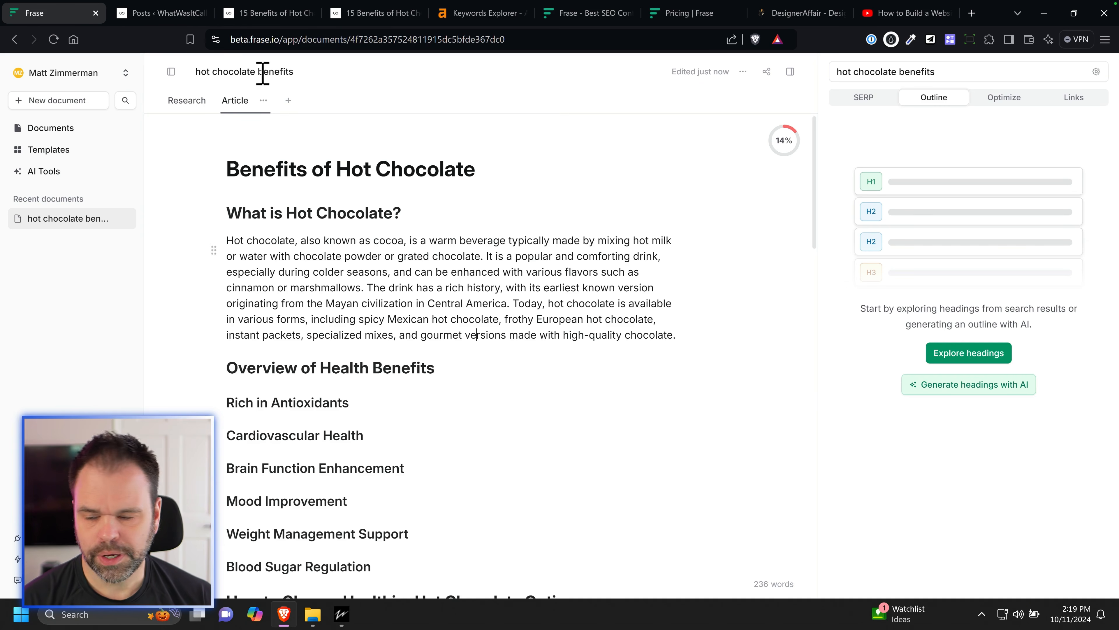
left_click(190, 102)
scroll(355, 361, "down", 20)
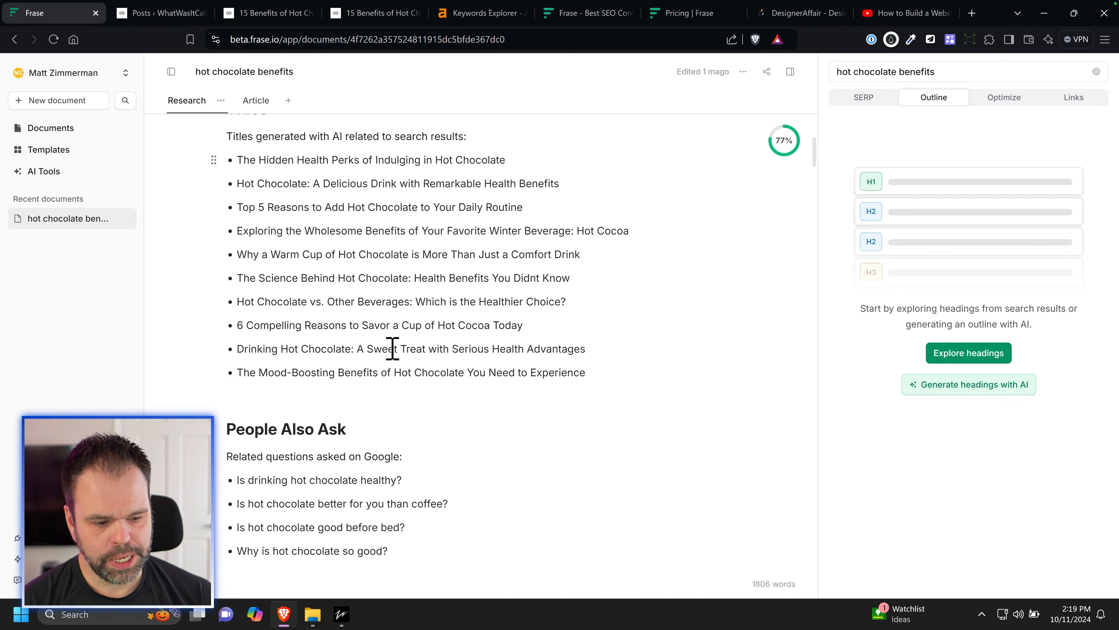
scroll(409, 372, "down", 20)
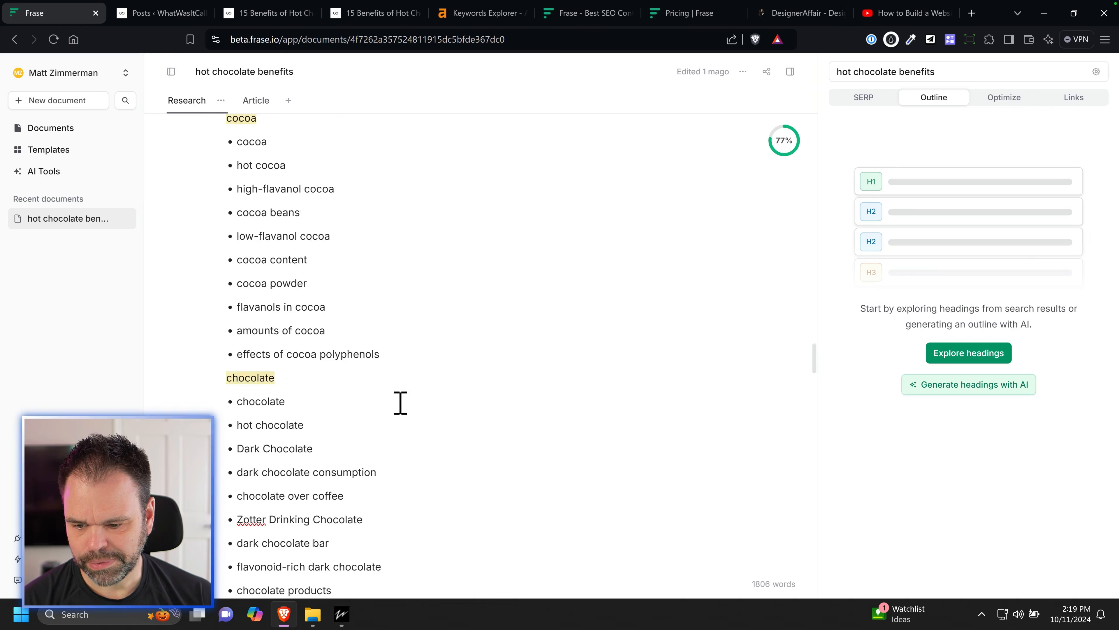
scroll(410, 417, "up", 6)
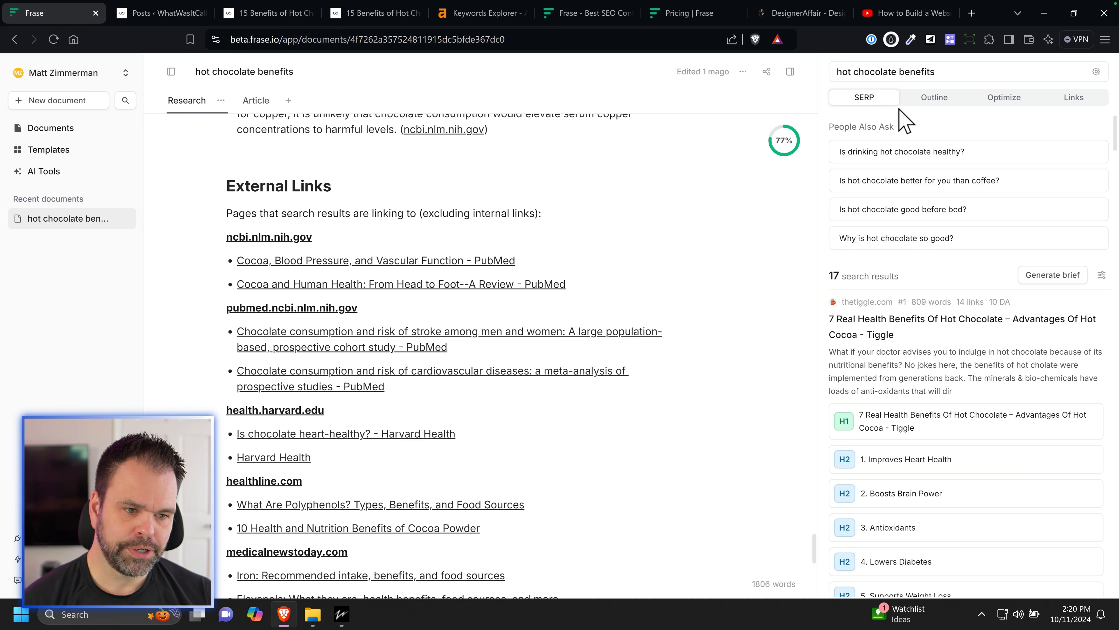
Step: Compare the article draft with the research brief, checking the health benefits, healthier options and ways to enjoy sections
left_click(256, 101)
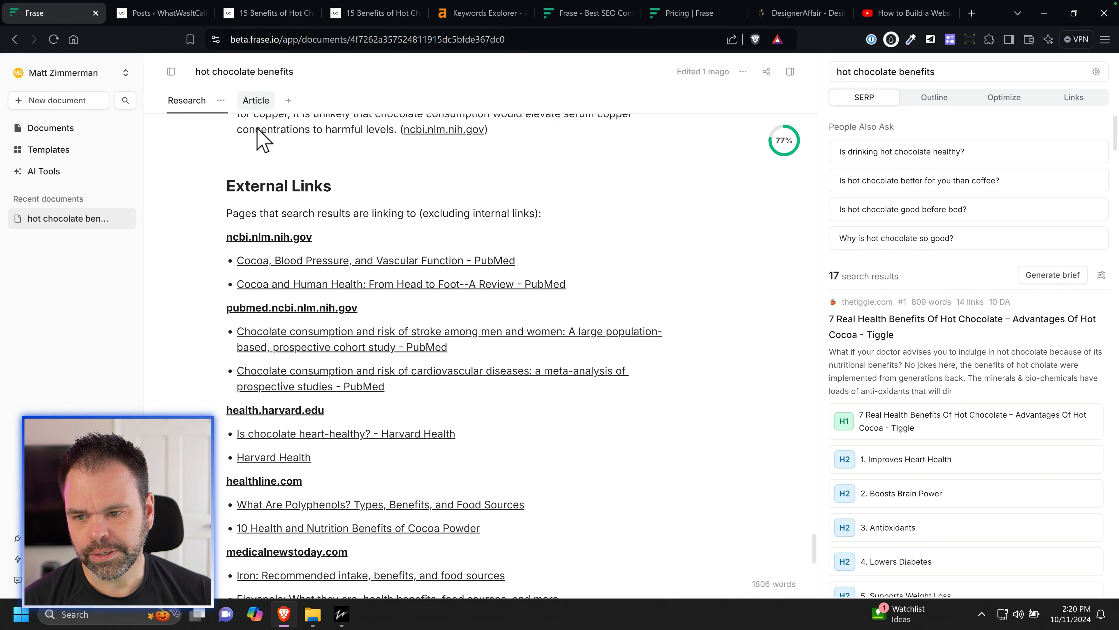
scroll(388, 331, "down", 5)
scroll(388, 331, "down", 3)
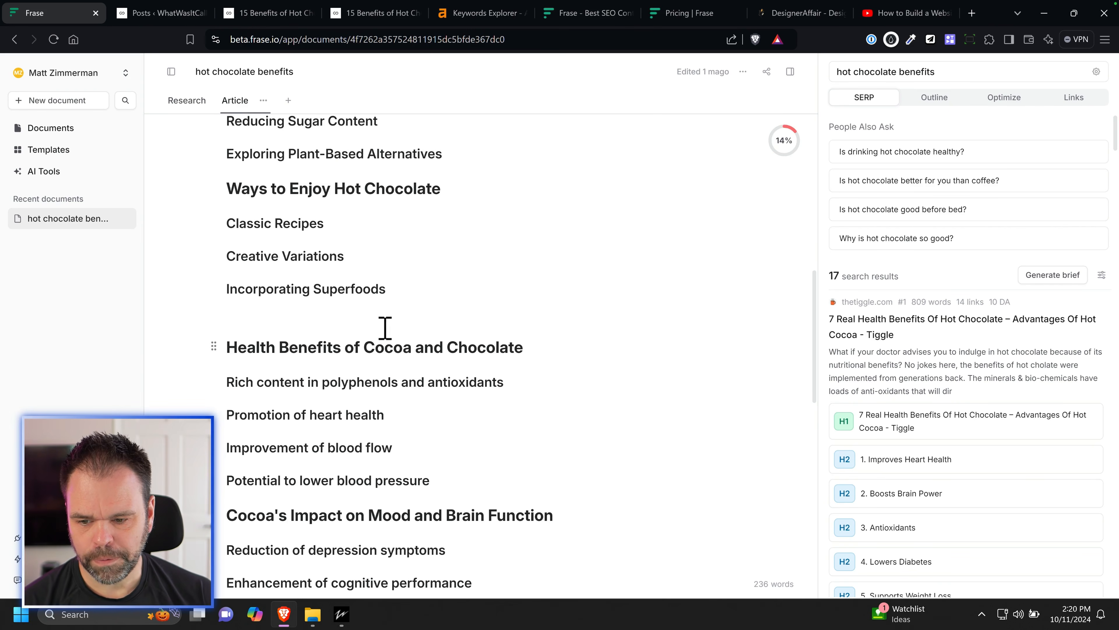
left_click(407, 293)
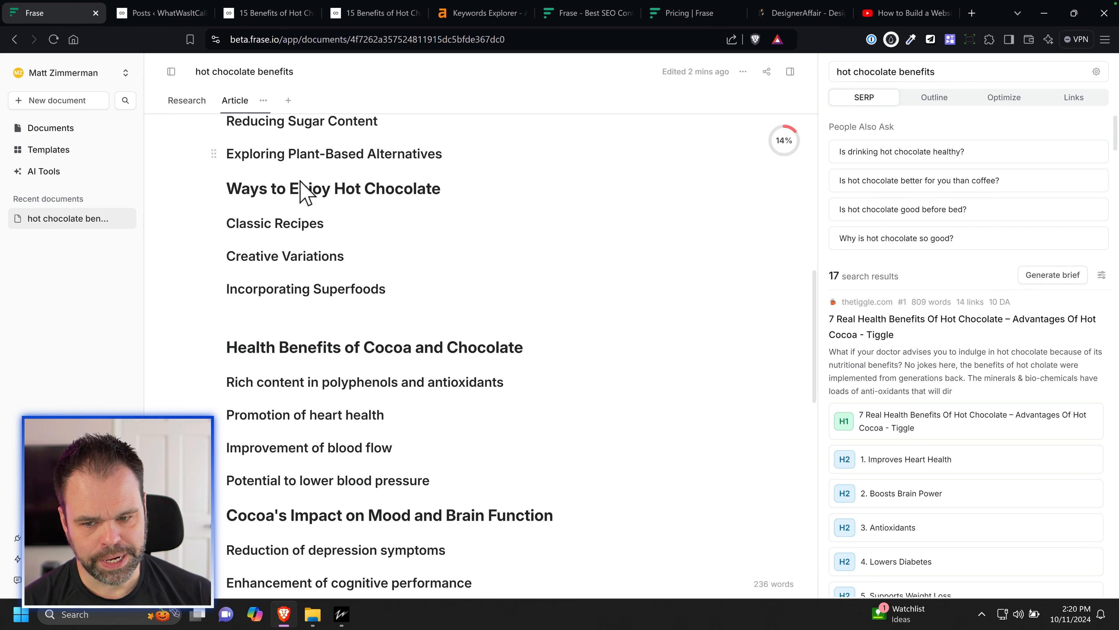
left_click(198, 102)
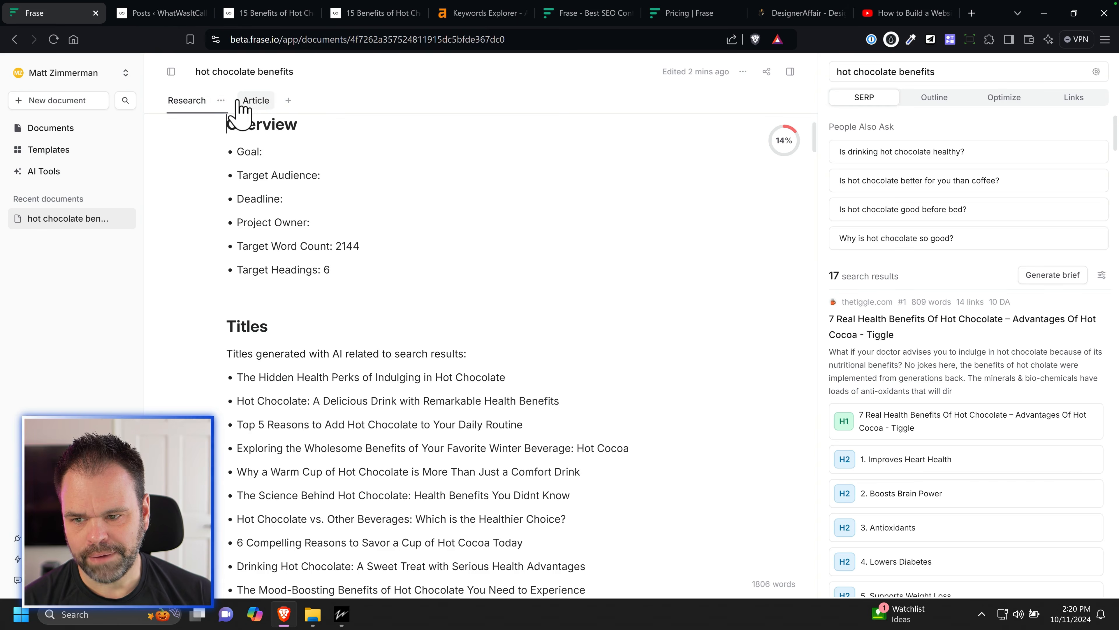
left_click(233, 102)
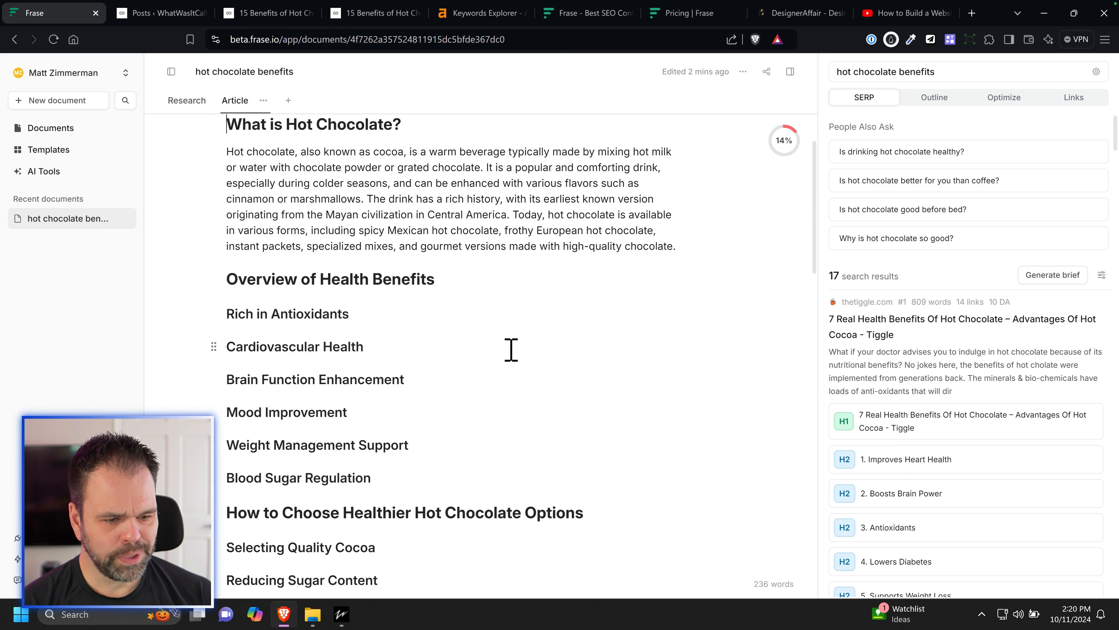
scroll(573, 379, "down", 2)
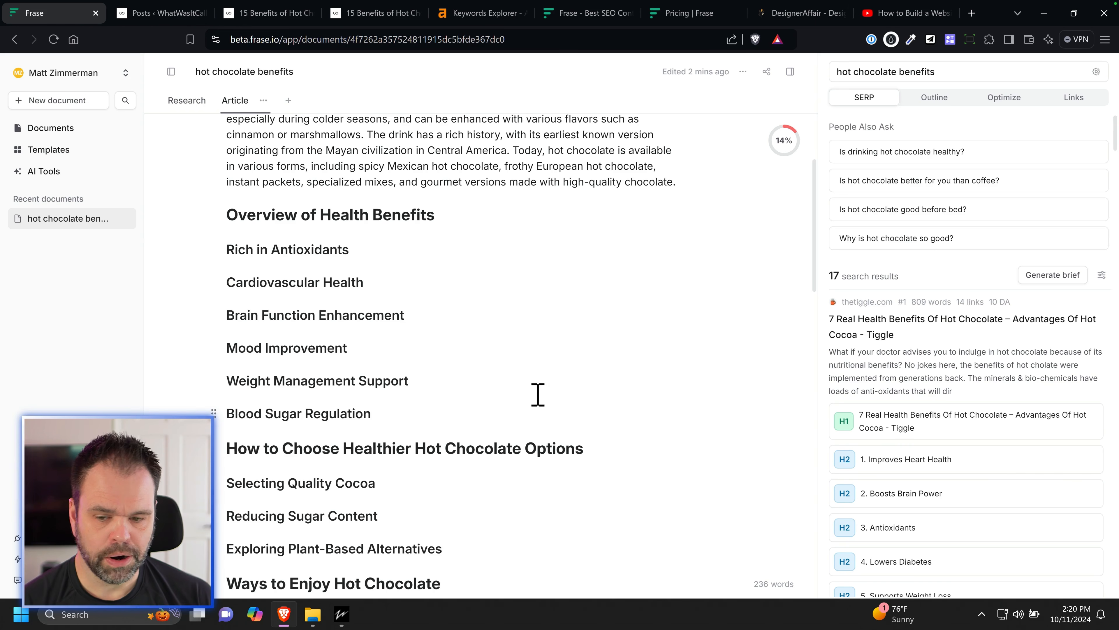
scroll(538, 393, "up", 4)
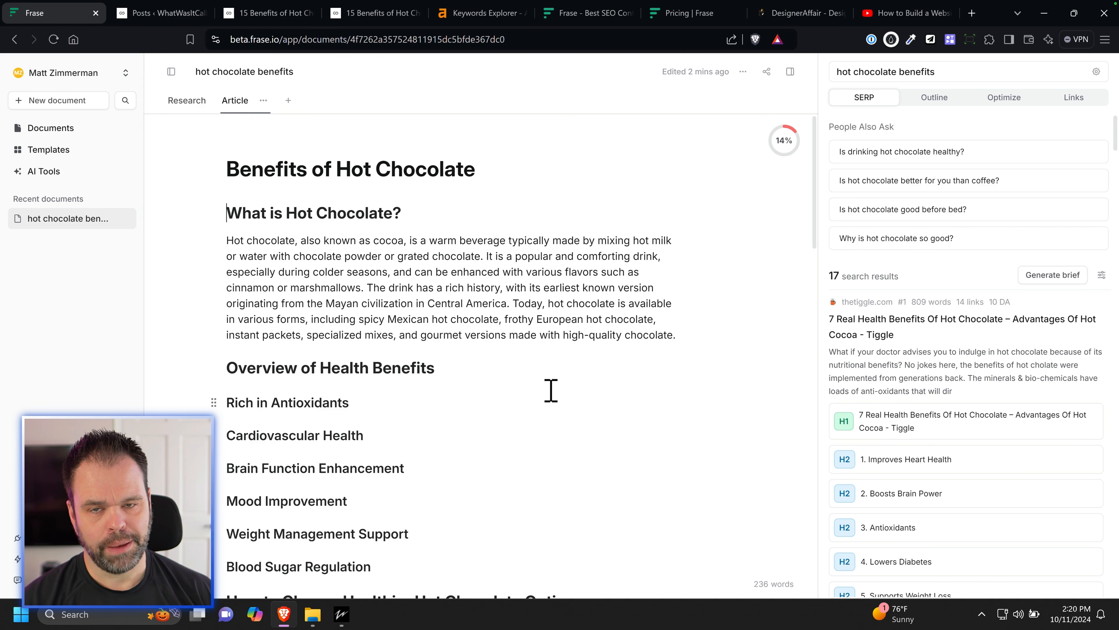
Step: Delete all the text and headings below the article's title
key("ctrl+a")
key("BackSpace")
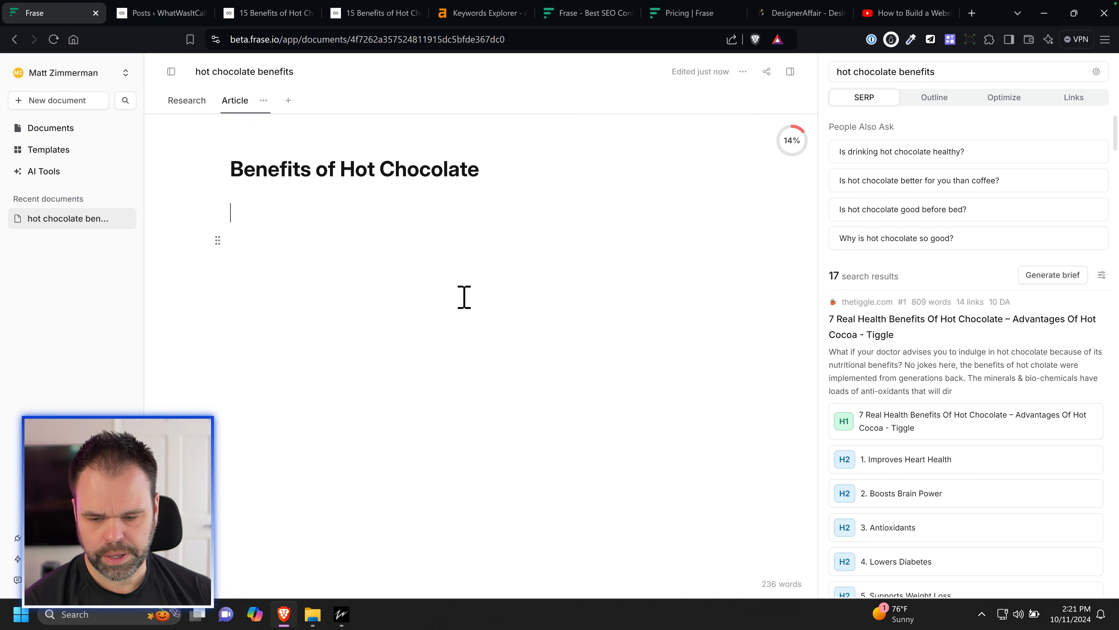
key("ctrl+a")
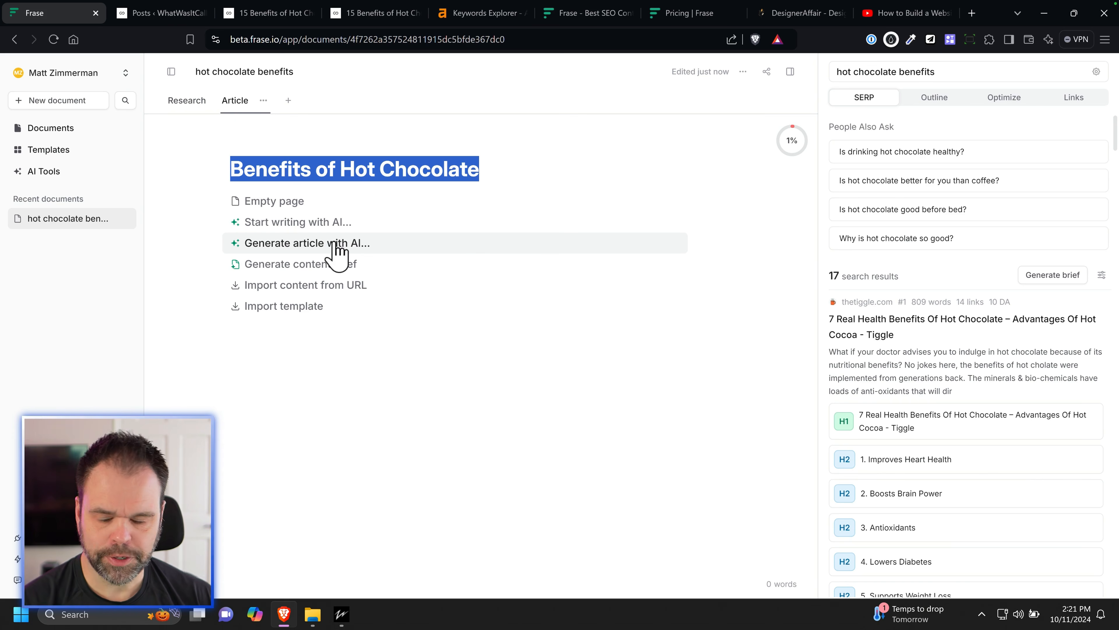
Step: Start generating an article with AI and process the search query "hot chocolate benefits" for English and United States
left_click(301, 248)
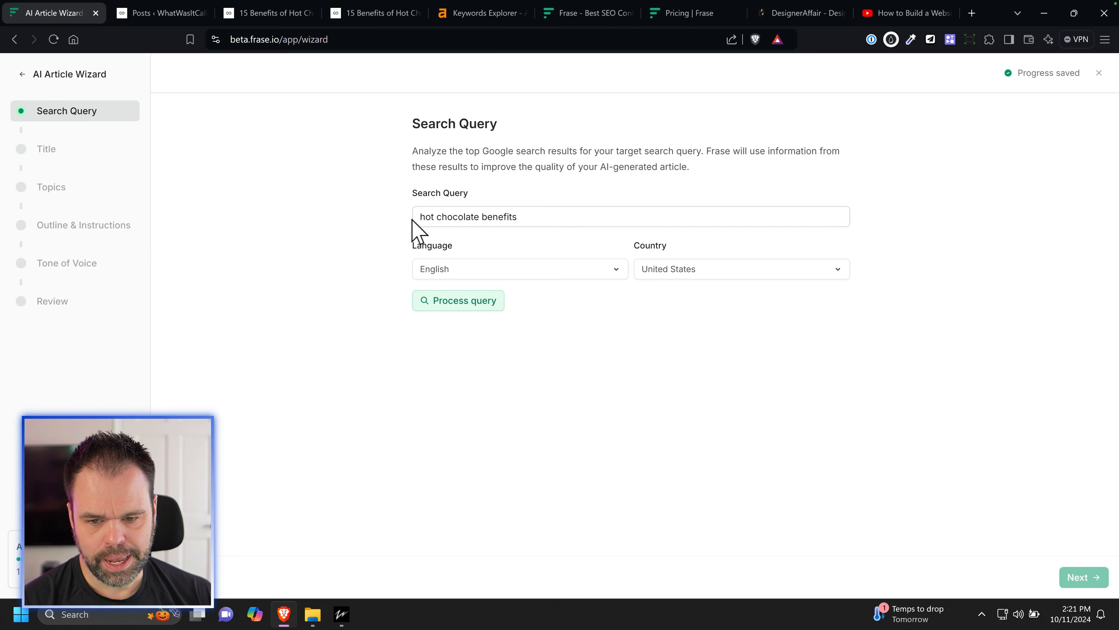
left_click(479, 300)
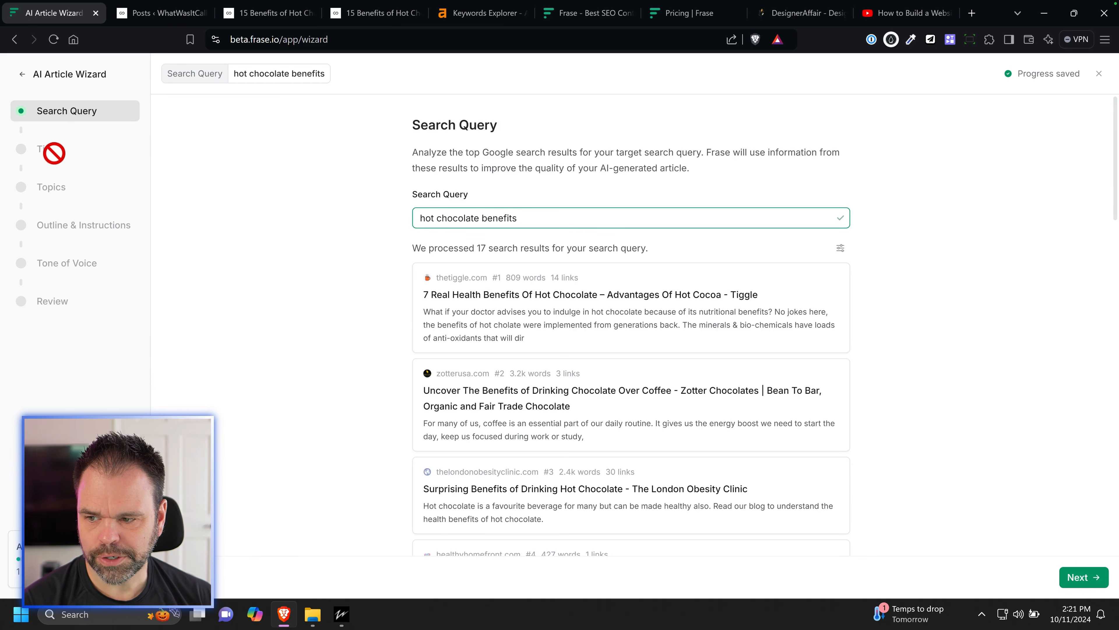
scroll(599, 327, "down", 5)
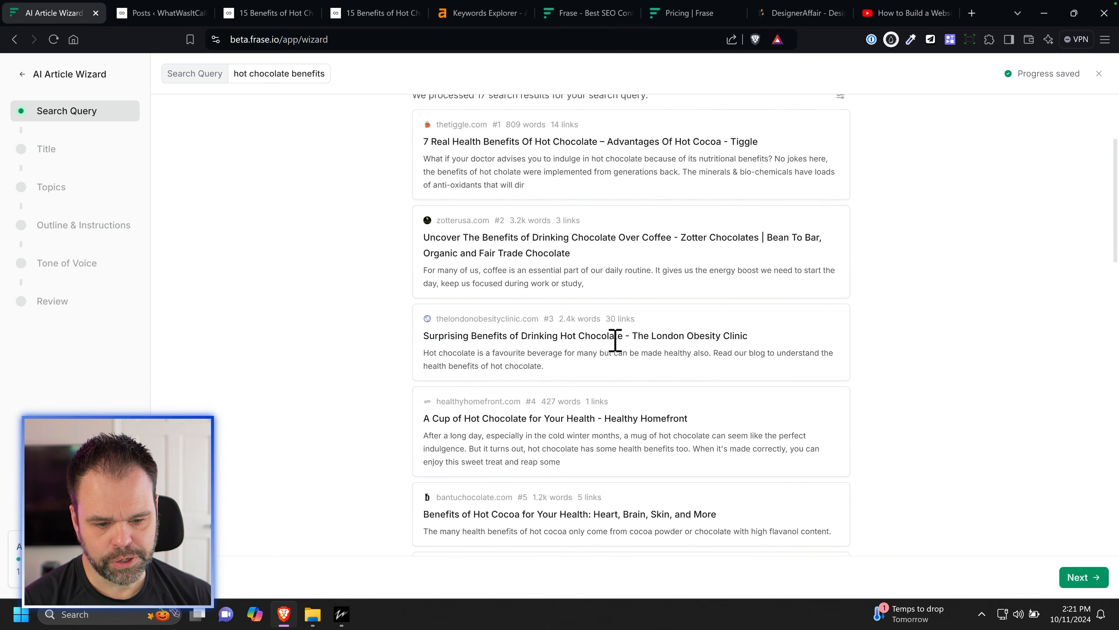
scroll(756, 176, "up", 5)
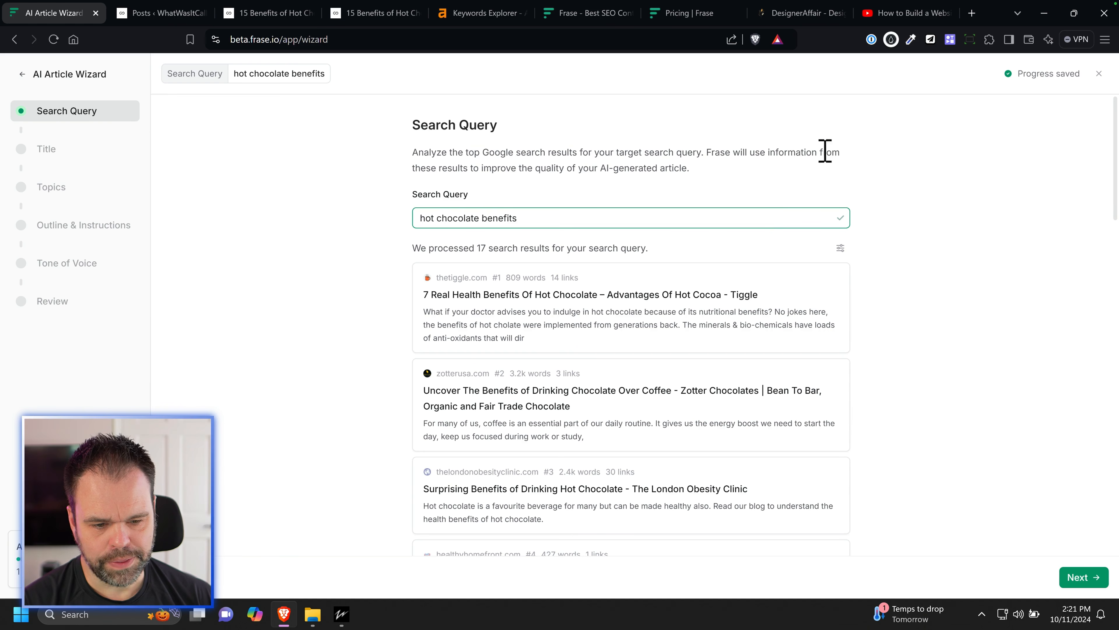
Step: Check which processed search results can be included as sources and look through the full list, leaving the selection as is
left_click(840, 255)
scroll(570, 392, "down", 15)
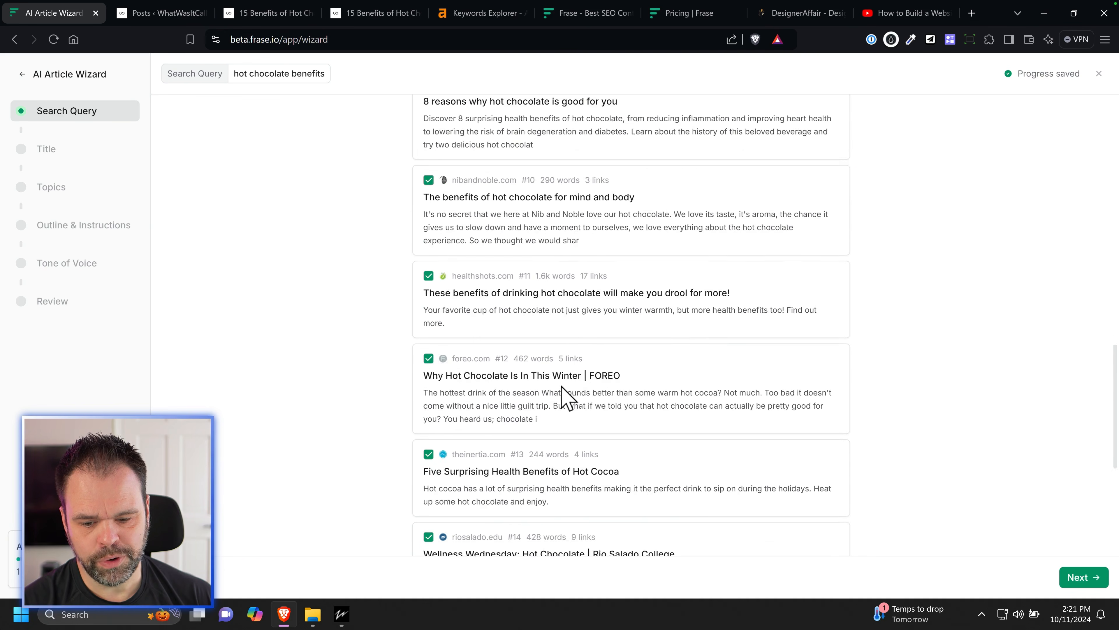
scroll(562, 386, "down", 5)
scroll(564, 403, "up", 20)
left_click(833, 248)
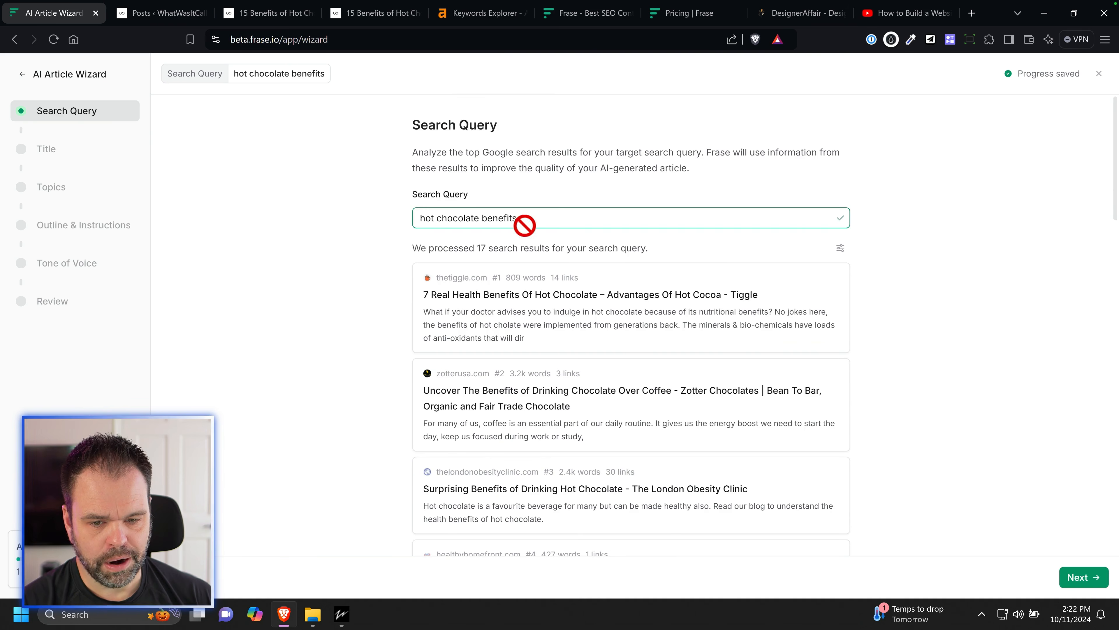
scroll(560, 334, "down", 10)
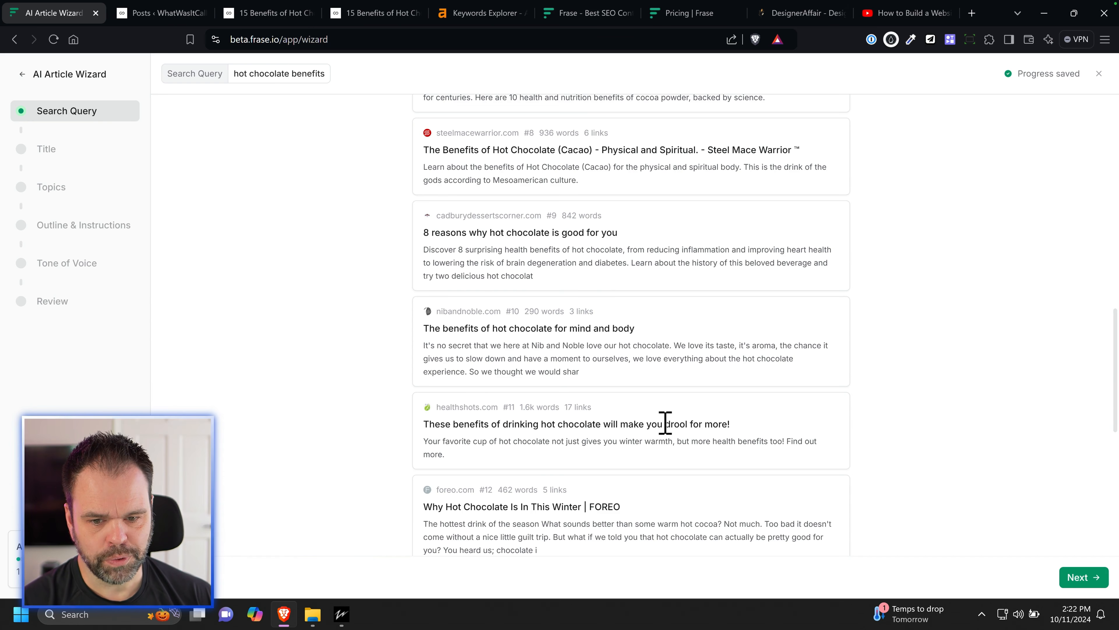
scroll(665, 422, "up", 15)
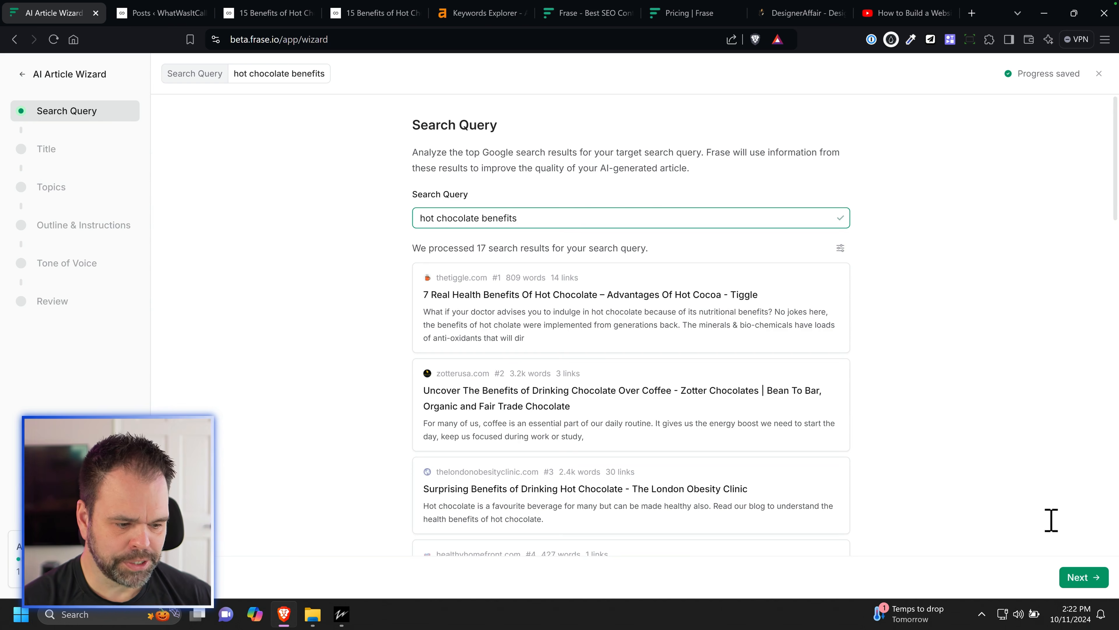
Step: Generate title ideas with AI and set the title to "15 Untapped Health Benefits of Hot Chocolate You Didn't Know About"
left_click(1084, 577)
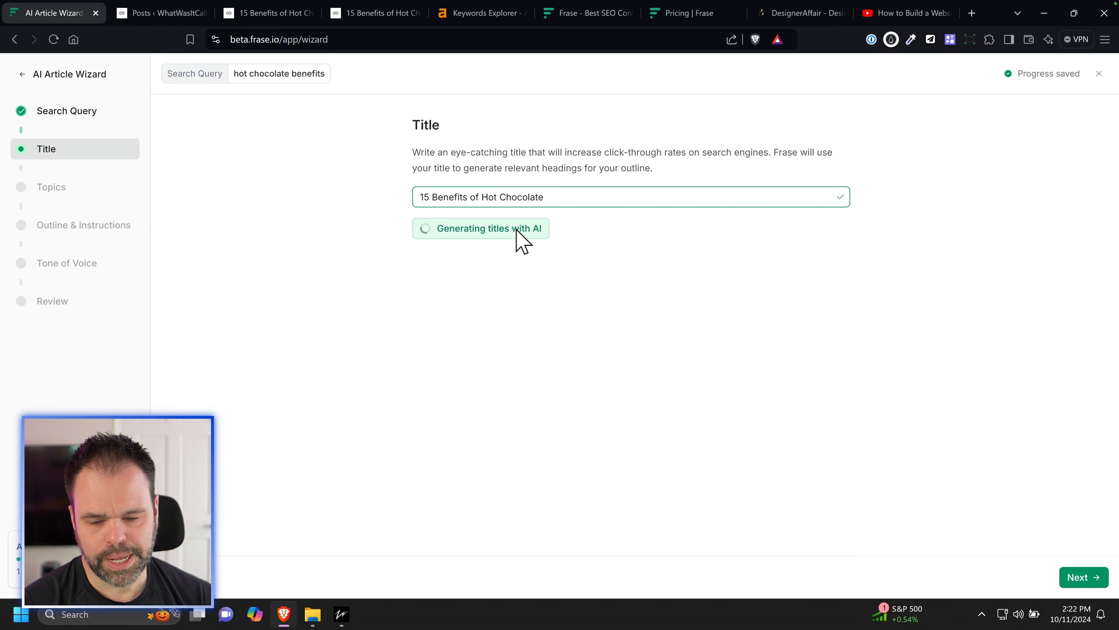
left_click_drag(439, 196, 401, 195)
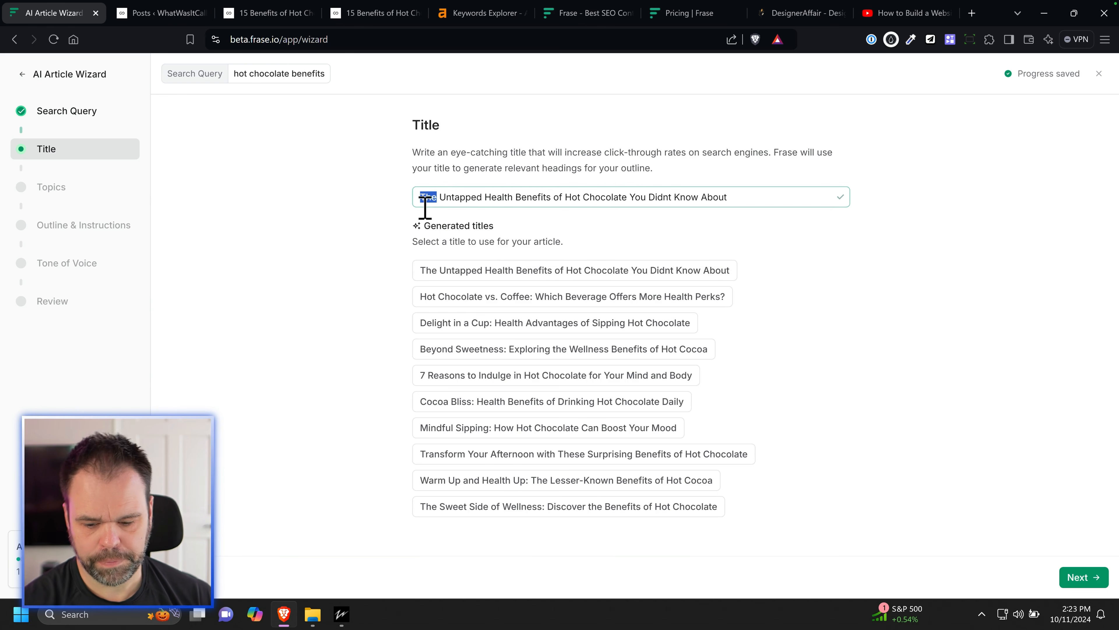
type("15")
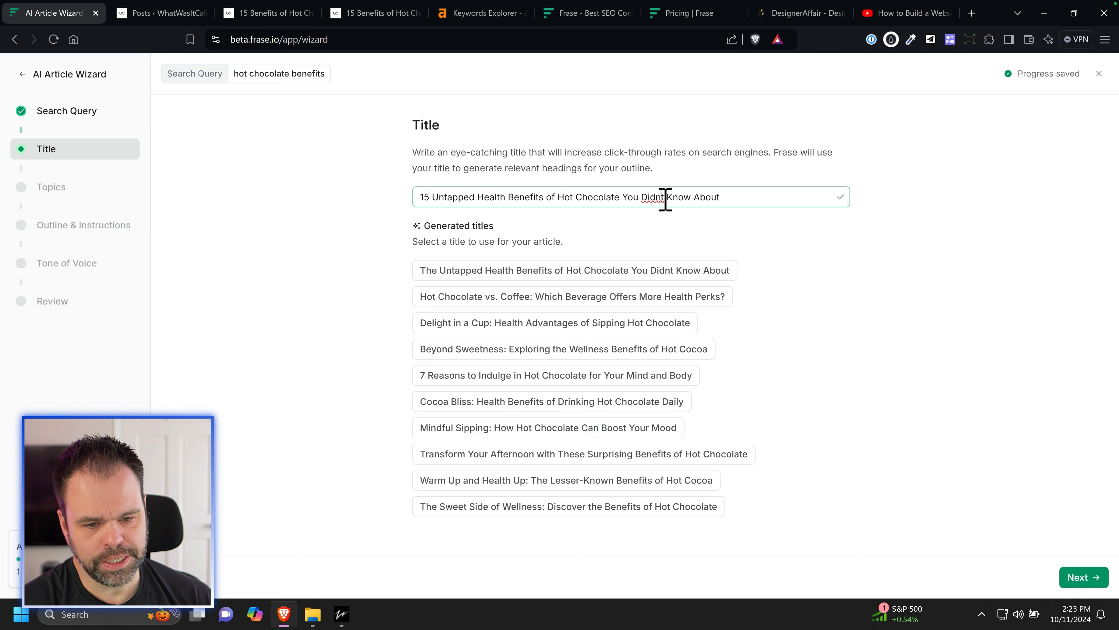
type("'")
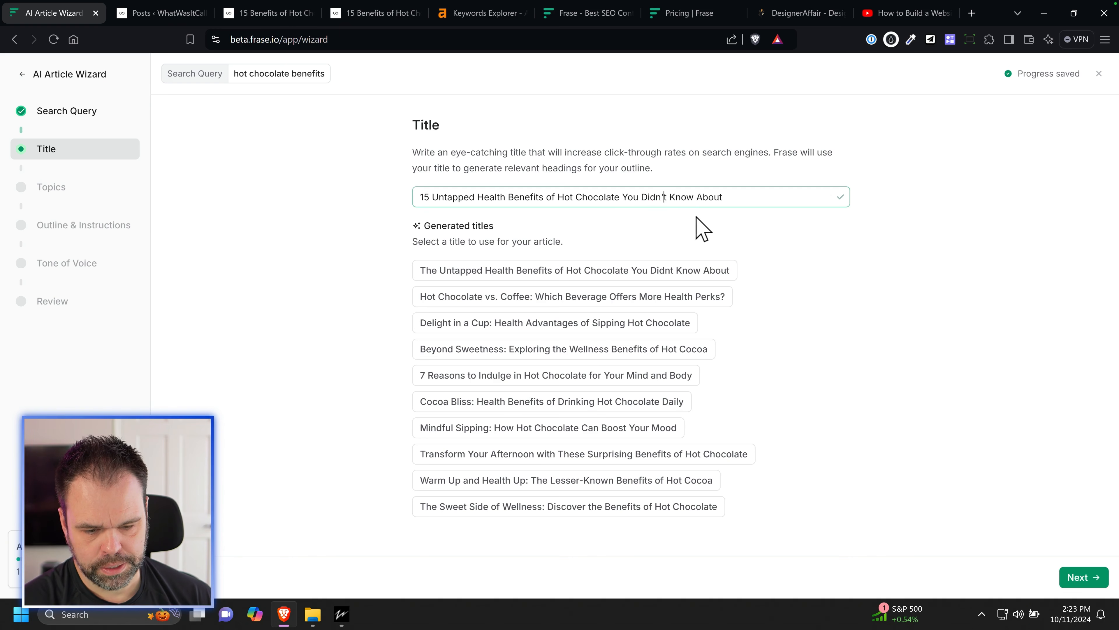
left_click(1075, 577)
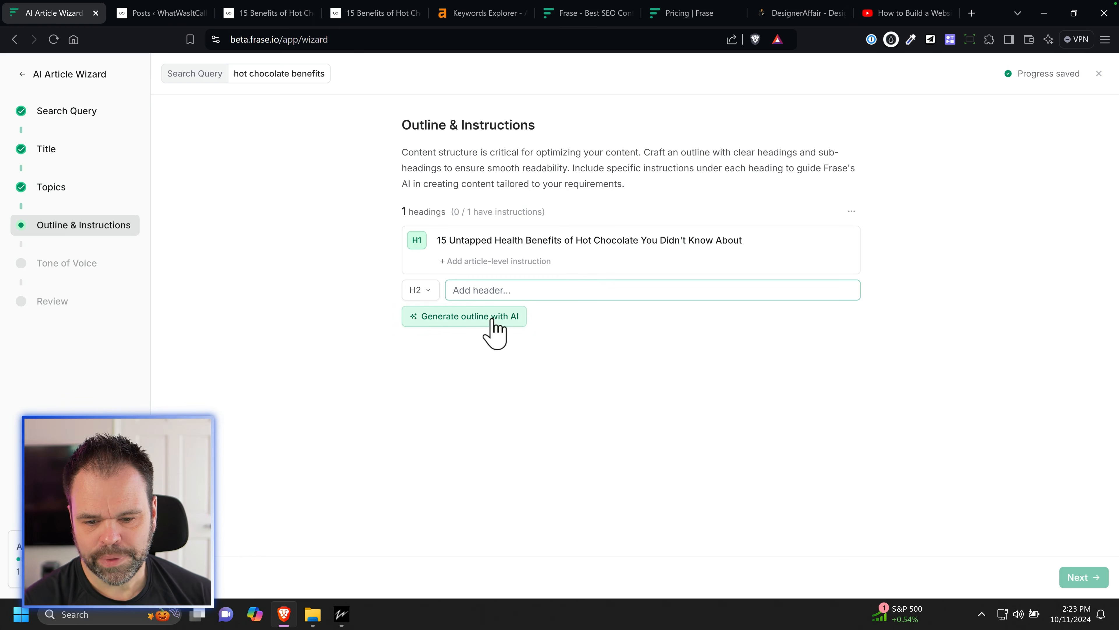
Step: Generate the article outline with AI and review the headings from the antioxidants section to the conclusion
left_click(472, 322)
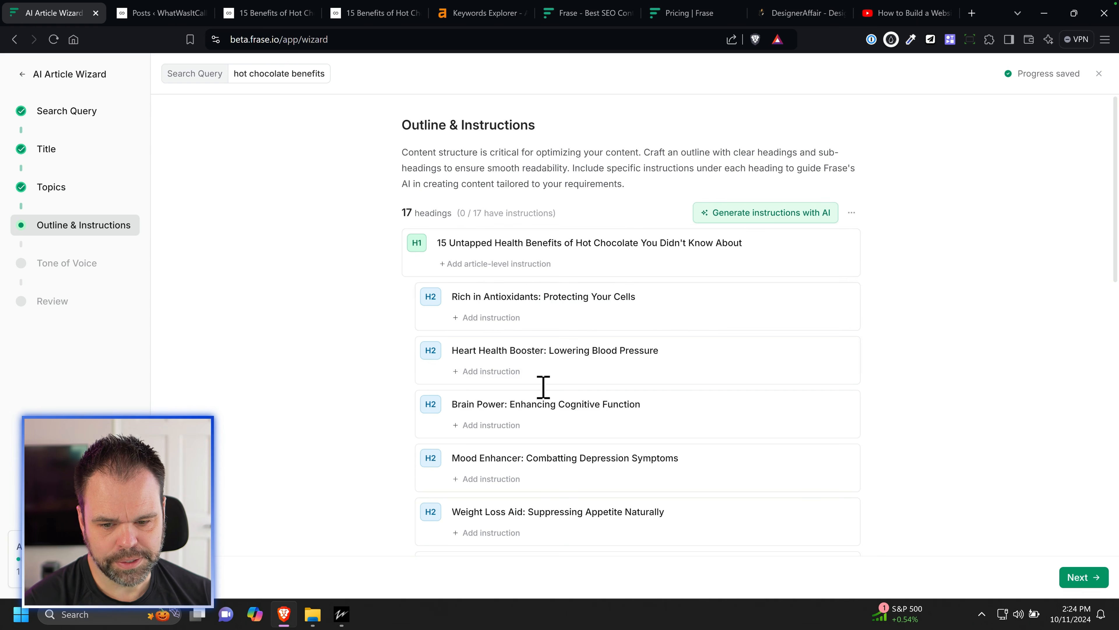
scroll(550, 388, "down", 15)
scroll(569, 399, "up", 15)
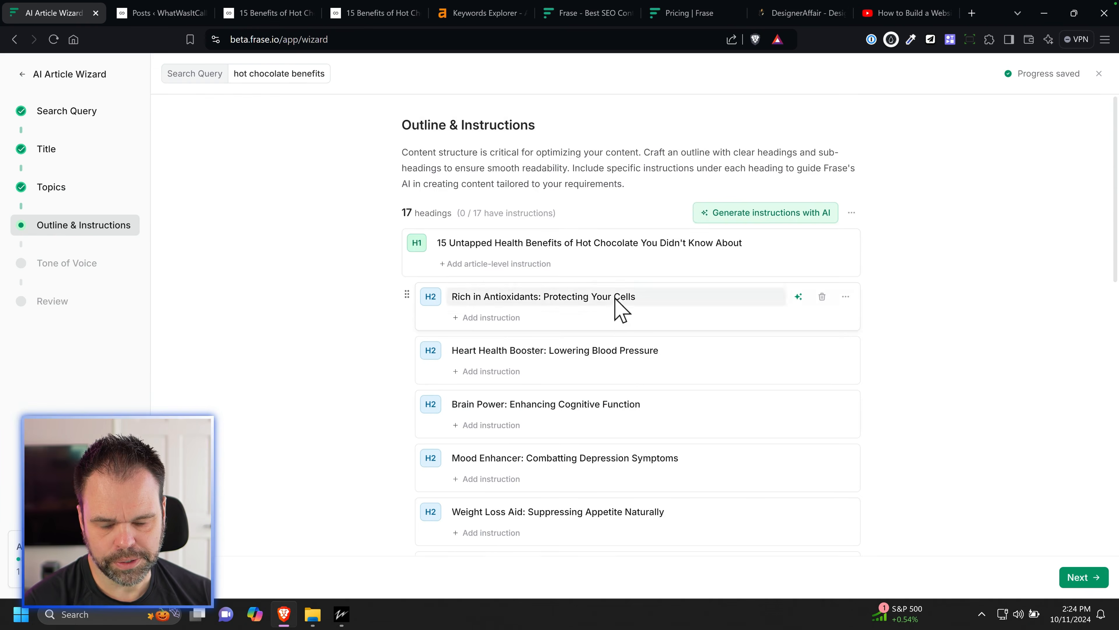
scroll(555, 353, "down", 15)
scroll(559, 467, "down", 1)
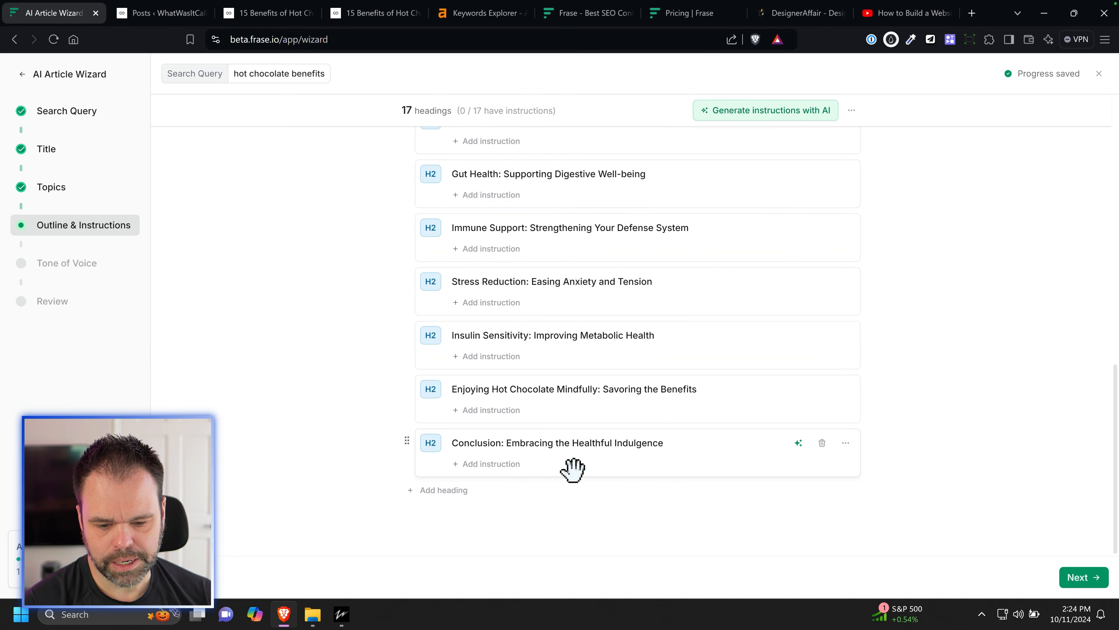
scroll(571, 467, "up", 15)
Step: Add the instruction "Make a table with 6 rows." under the heading "Heart Health Booster: Lowering Blood Pressure"
left_click(485, 318)
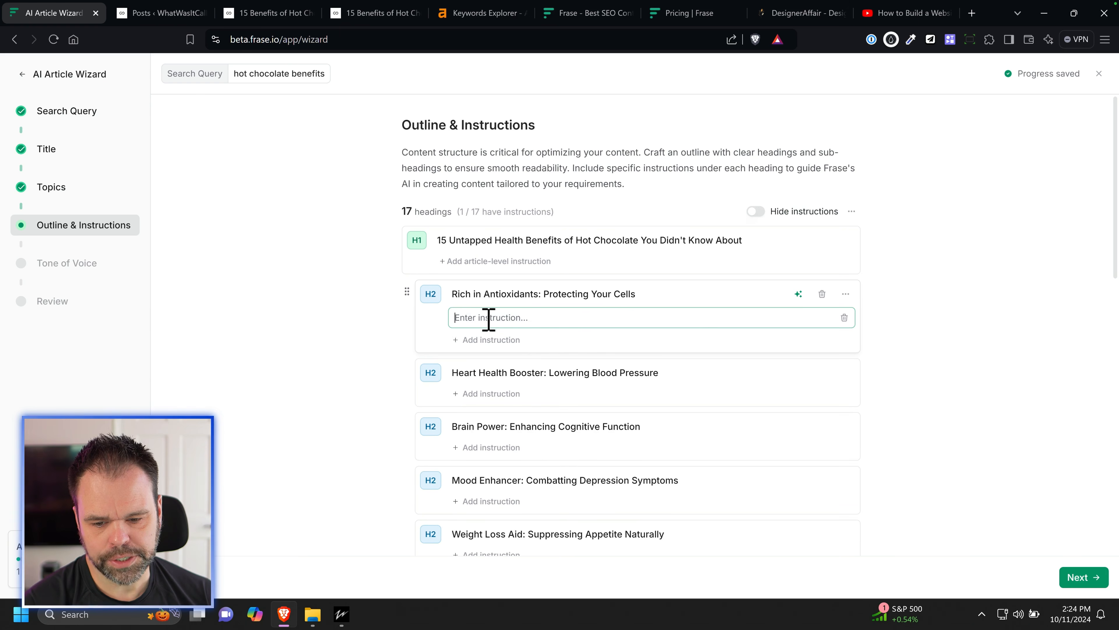
left_click(847, 319)
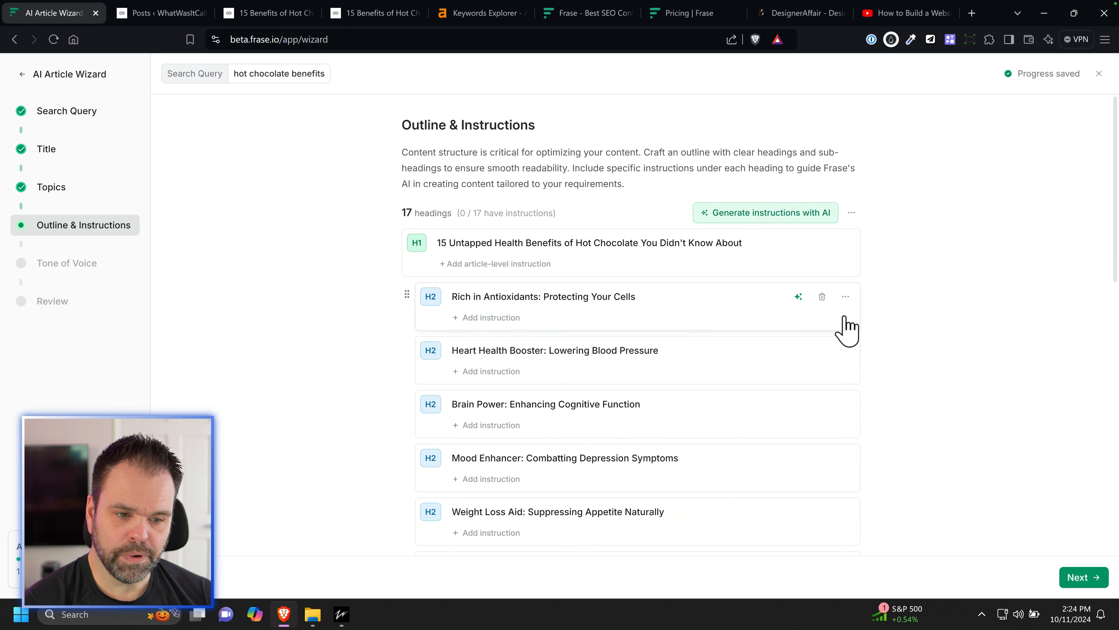
scroll(546, 376, "down", 4)
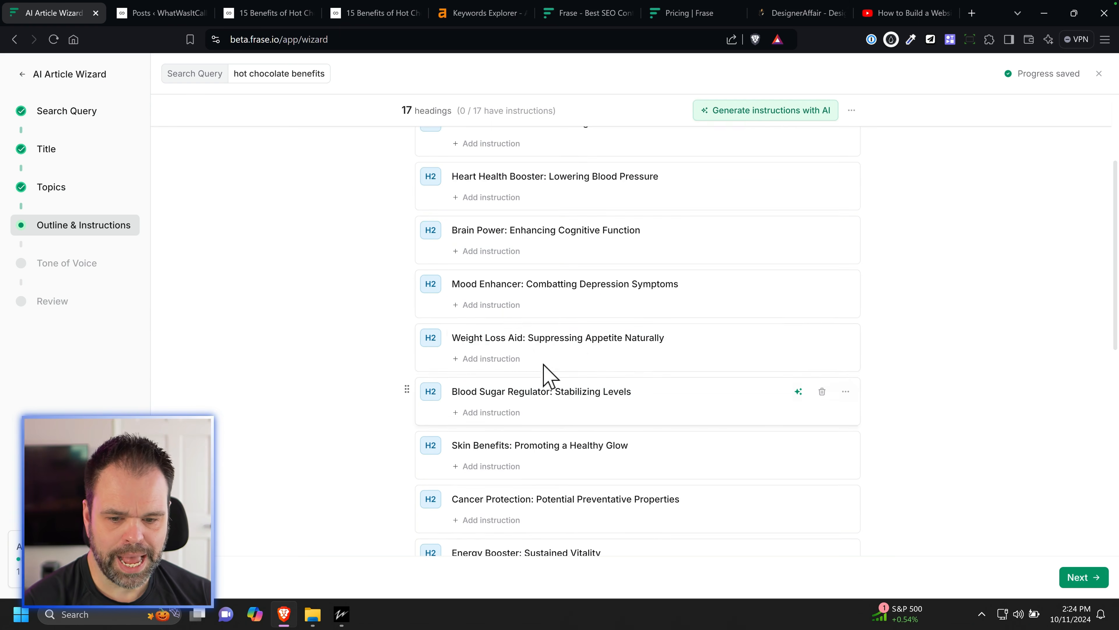
scroll(543, 401, "up", 4)
left_click(507, 372)
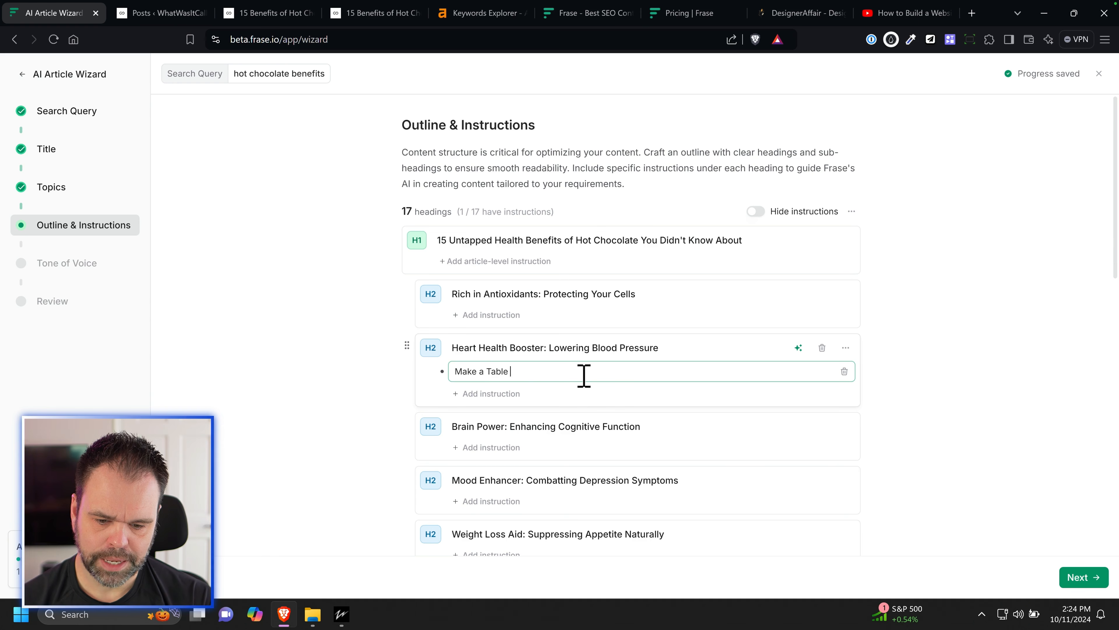
type("Make a table")
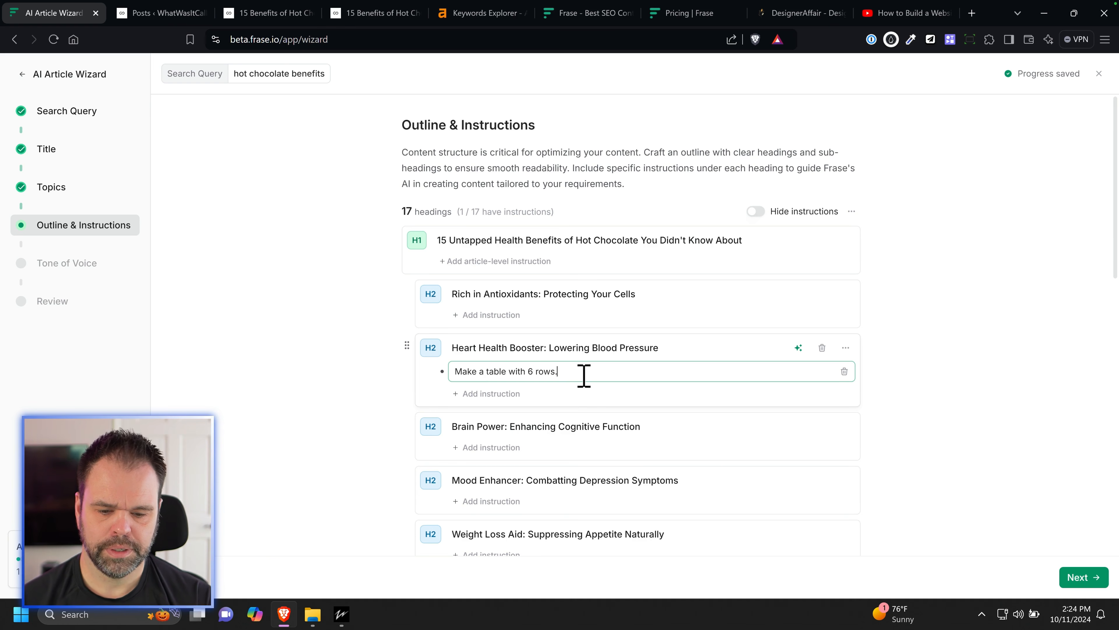
Step: Move the outline heading "Weight Loss Aid: Suppressing Appetite Naturally" directly below "Heart Health Booster: Lowering Blood Pressure"
left_click(996, 384)
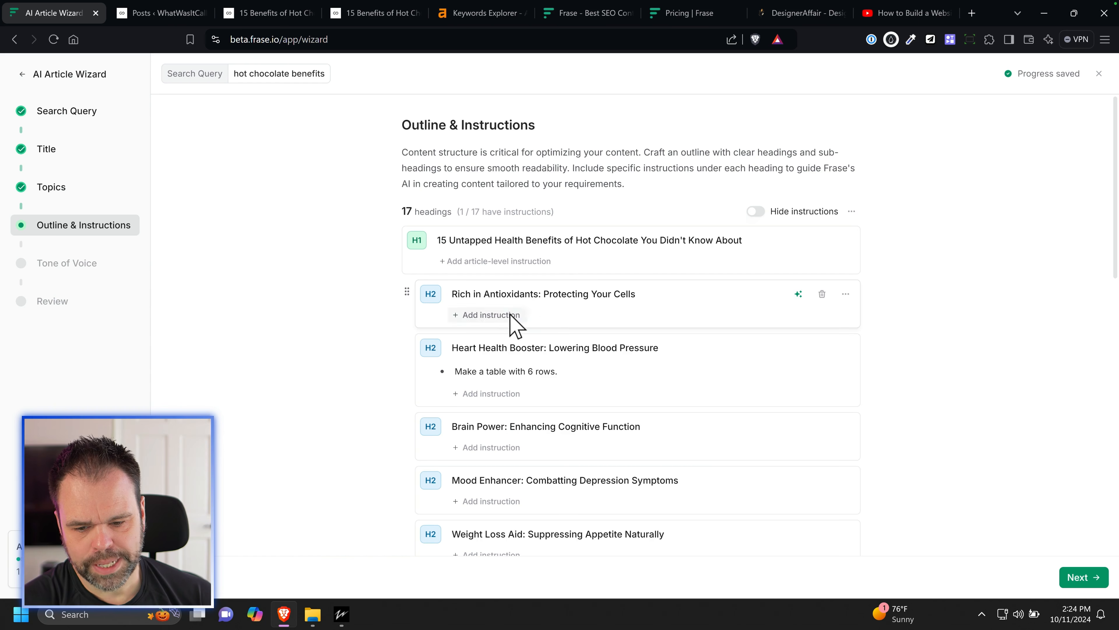
scroll(450, 397, "down", 3)
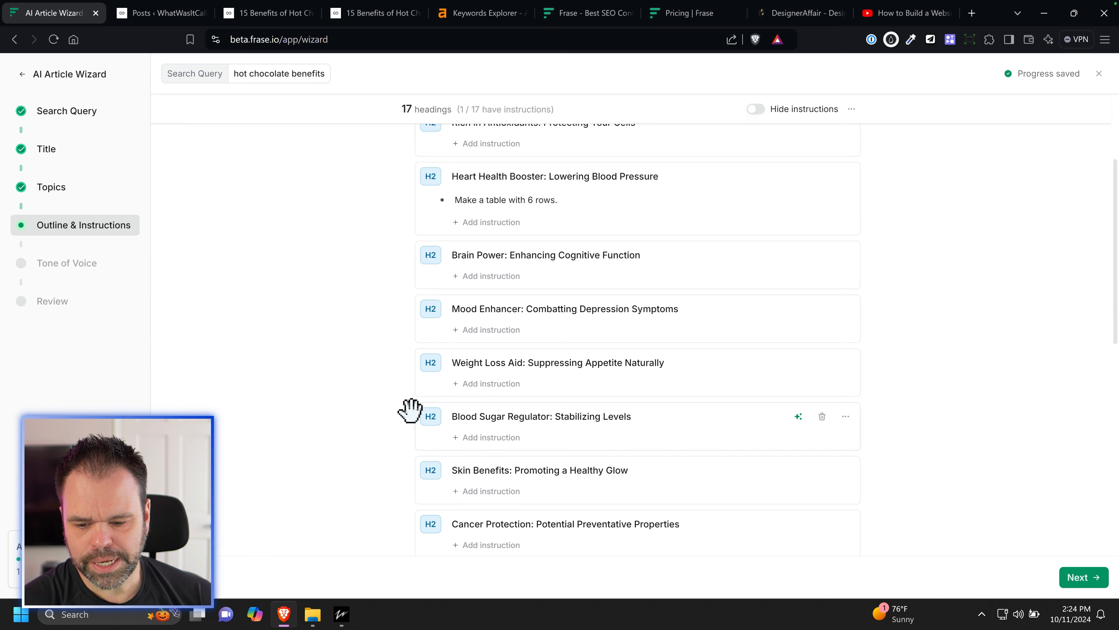
left_click_drag(410, 411, 409, 257)
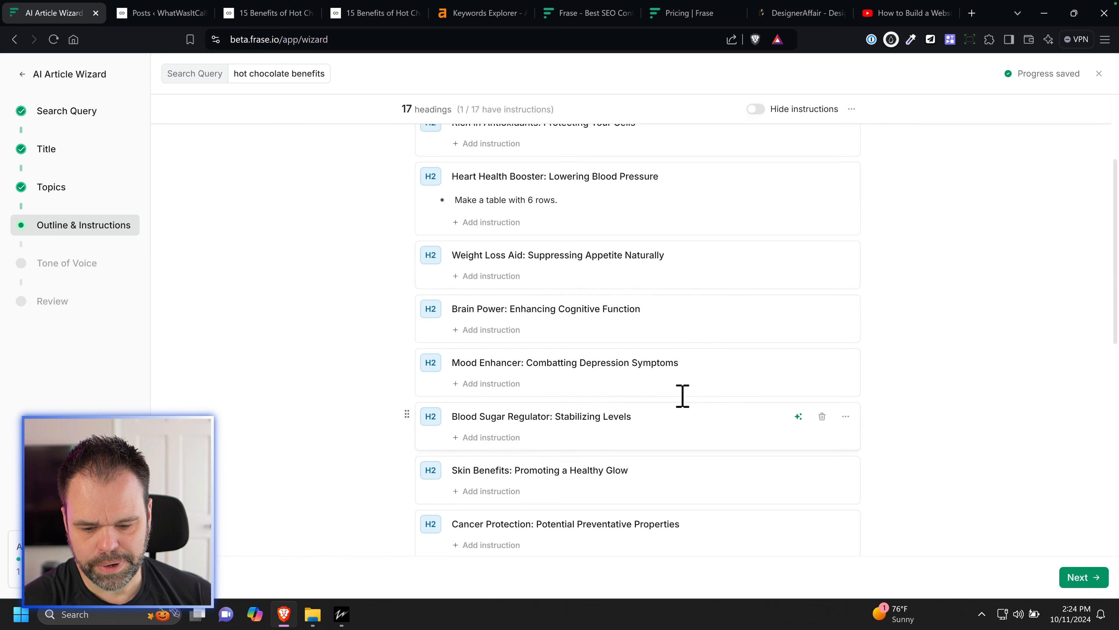
scroll(722, 423, "down", 8)
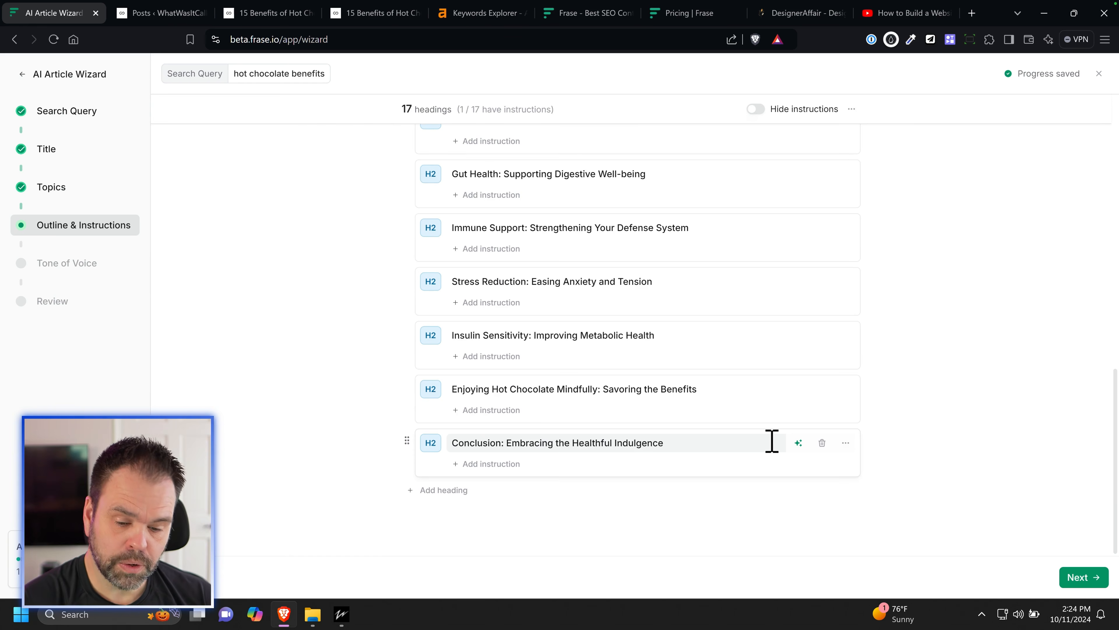
Step: Proceed to the tone of voice settings and set the article's tone to Informative
left_click(1082, 578)
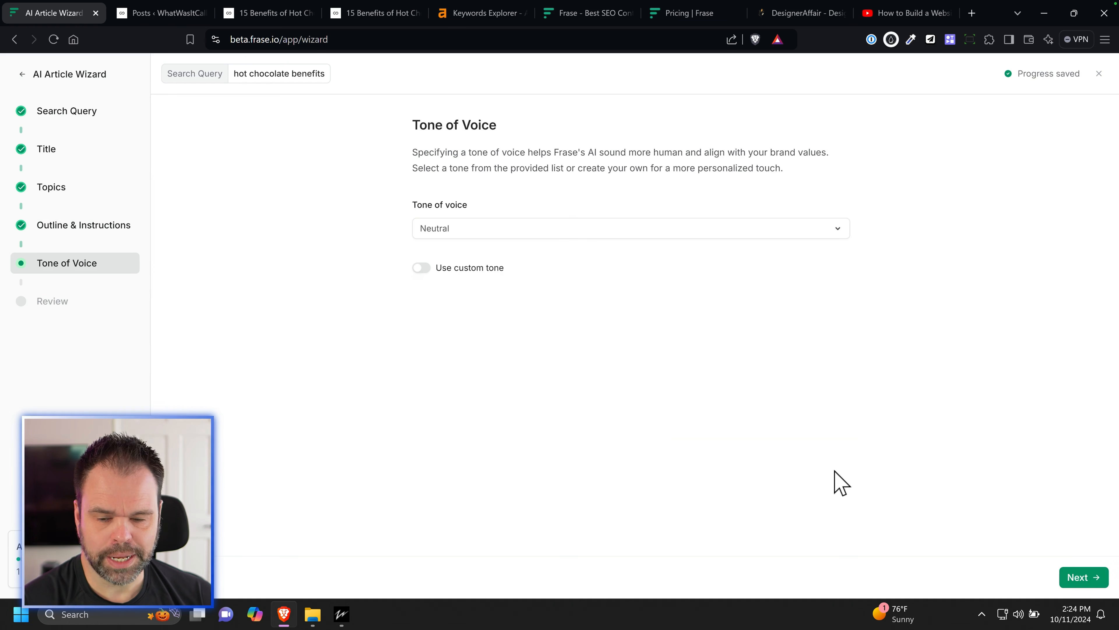
left_click(450, 229)
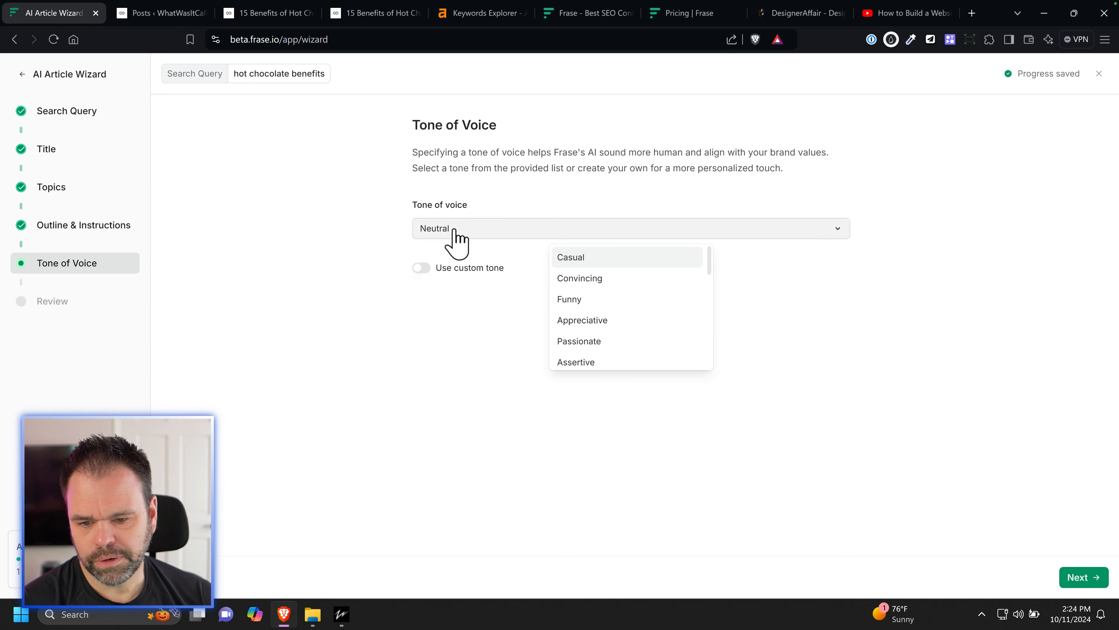
scroll(643, 326, "down", 3)
scroll(641, 339, "down", 2)
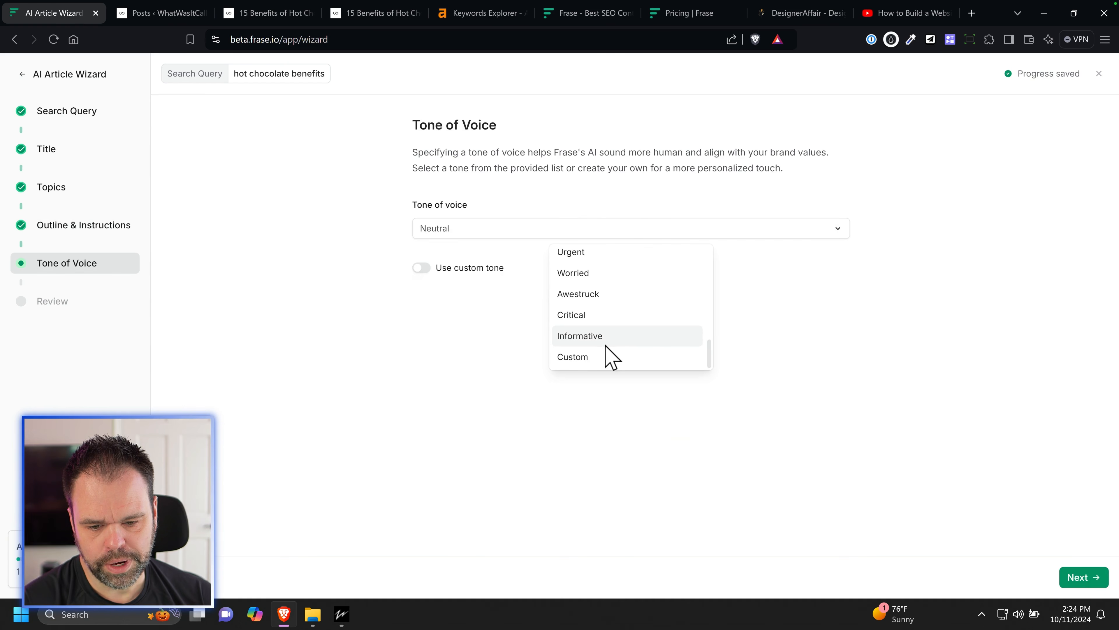
left_click(581, 337)
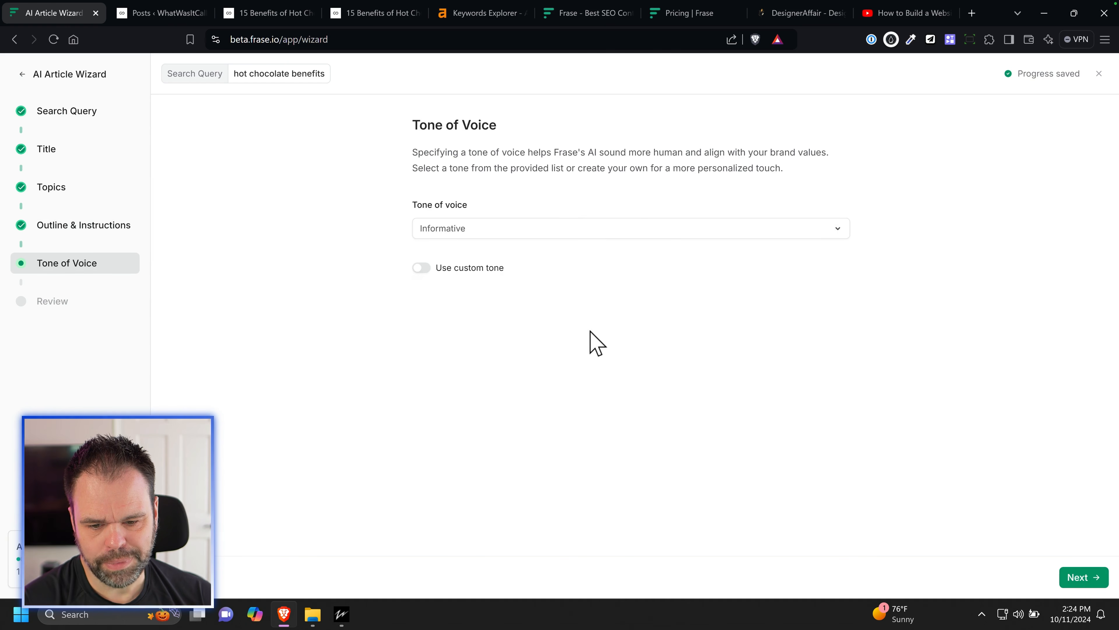
Step: Review the wizard's summary of title, topics, tone and outline, and submit it to generate the article
left_click(1084, 577)
scroll(749, 462, "down", 5)
scroll(732, 475, "down", 5)
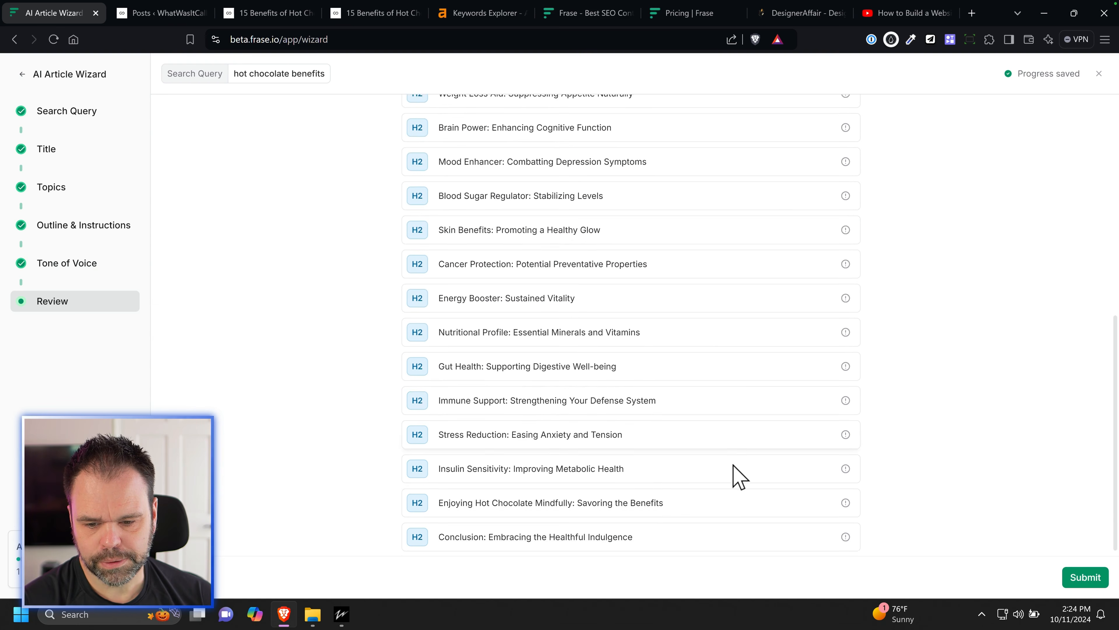
scroll(757, 478, "up", 10)
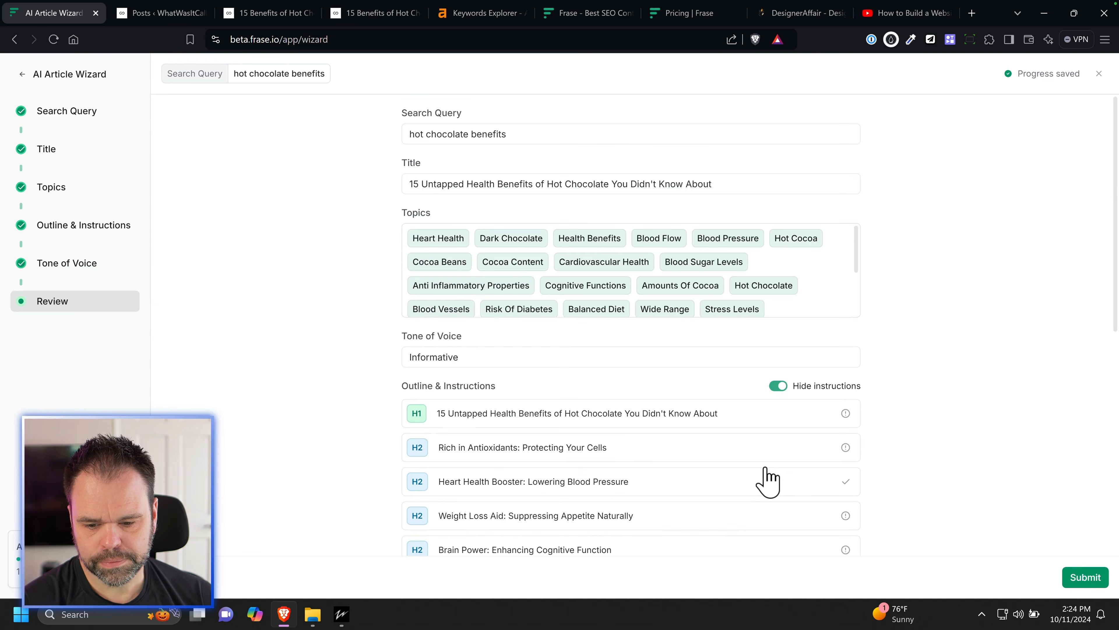
left_click(1081, 578)
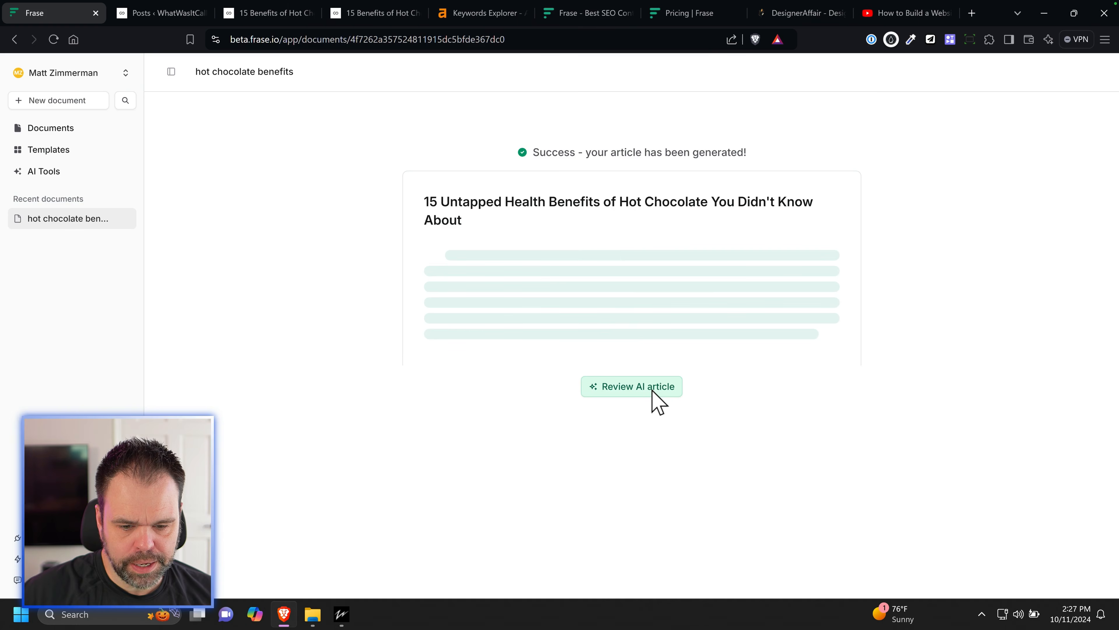
Step: Open the generated AI article for review and save it to the document
left_click(652, 388)
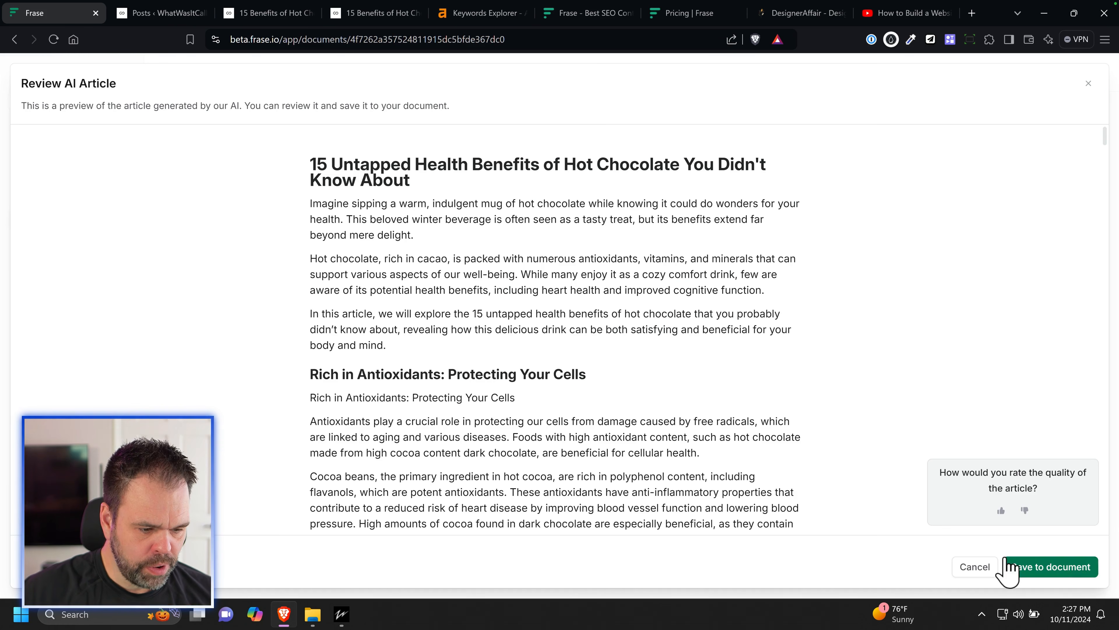
left_click(1050, 572)
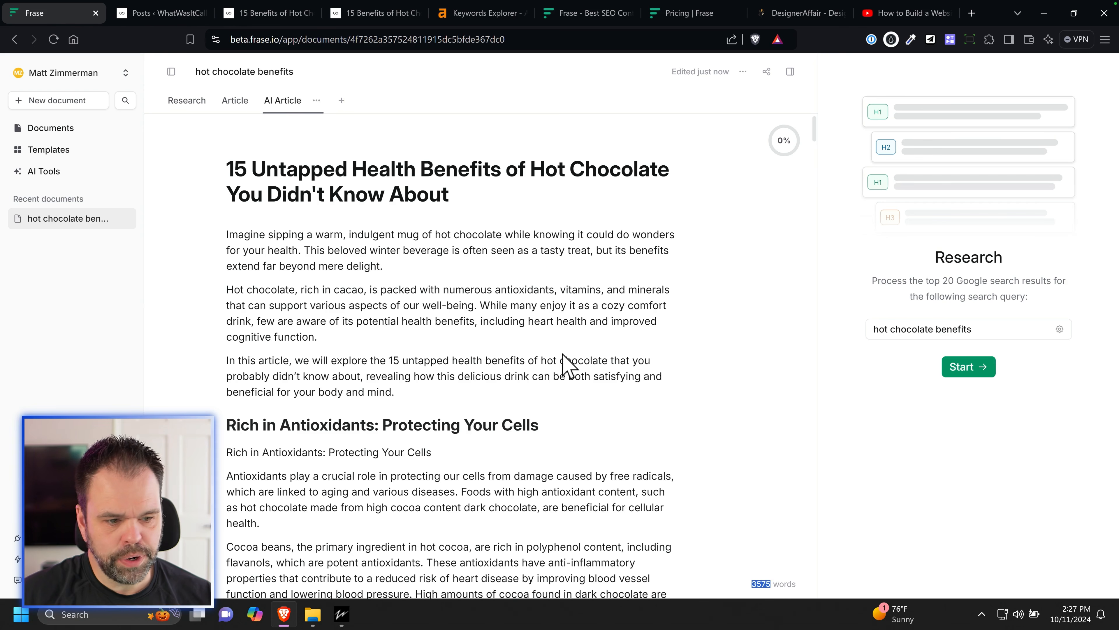
scroll(530, 391, "down", 3)
scroll(430, 345, "up", 3)
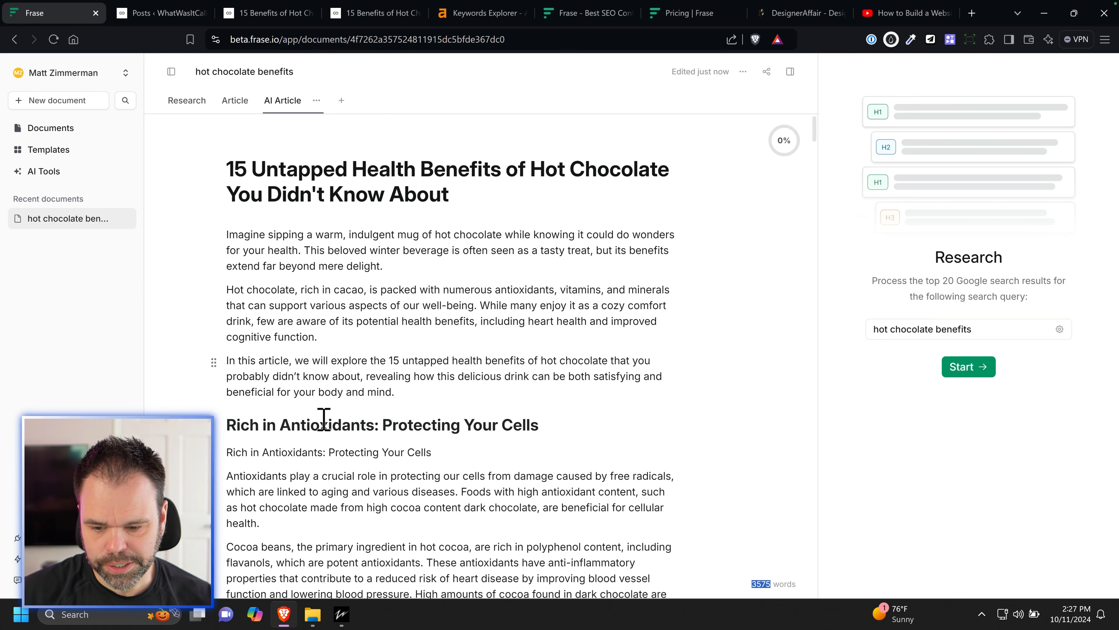
Step: Delete the duplicate text line "Rich in Antioxidants: Protecting Your Cells" beneath its heading
scroll(320, 419, "down", 3)
left_click_drag(431, 299, 235, 299)
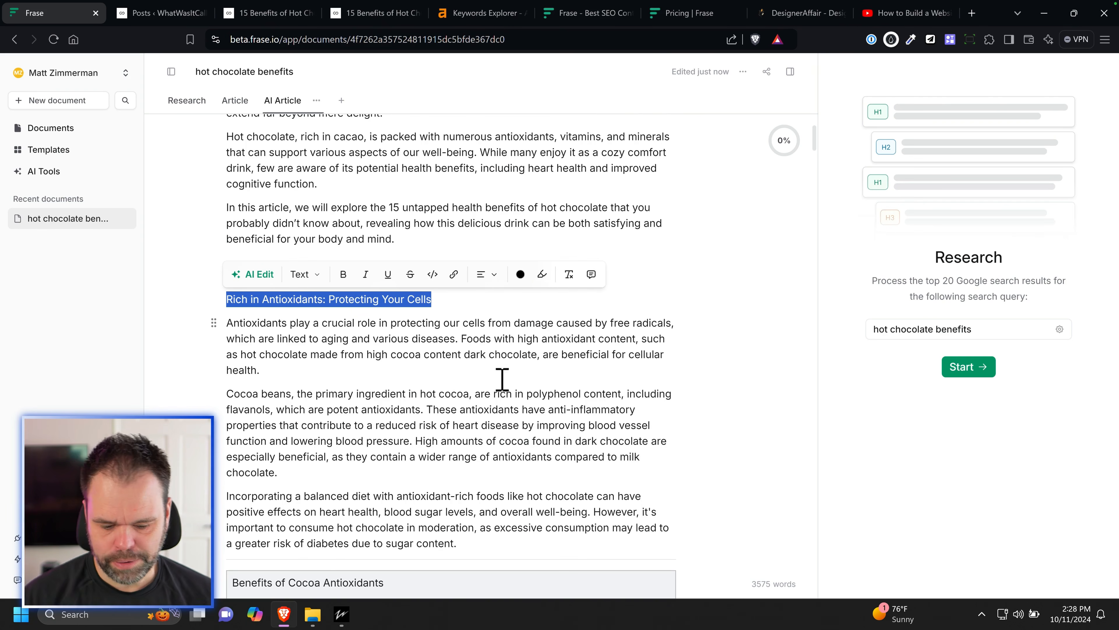
key("Delete")
key("Delete")
scroll(497, 375, "down", 3)
scroll(497, 390, "up", 5)
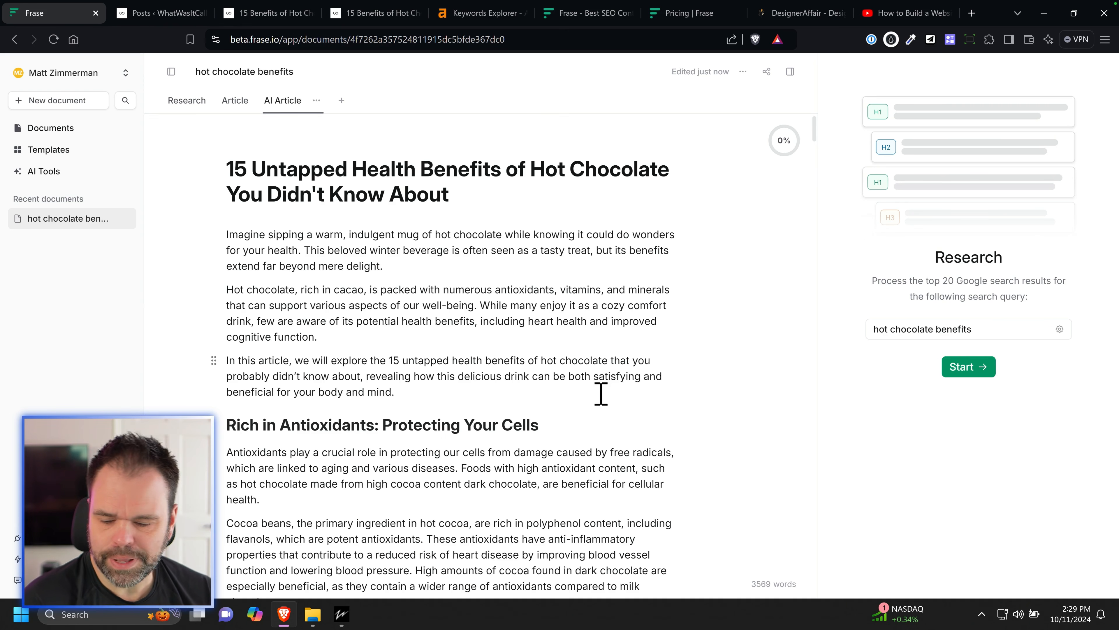
Step: Read through the article's sections and remove the repeated title line beneath the heading "Enjoying Hot Chocolate Mindfully: Savoring the Benefits"
scroll(377, 362, "down", 20)
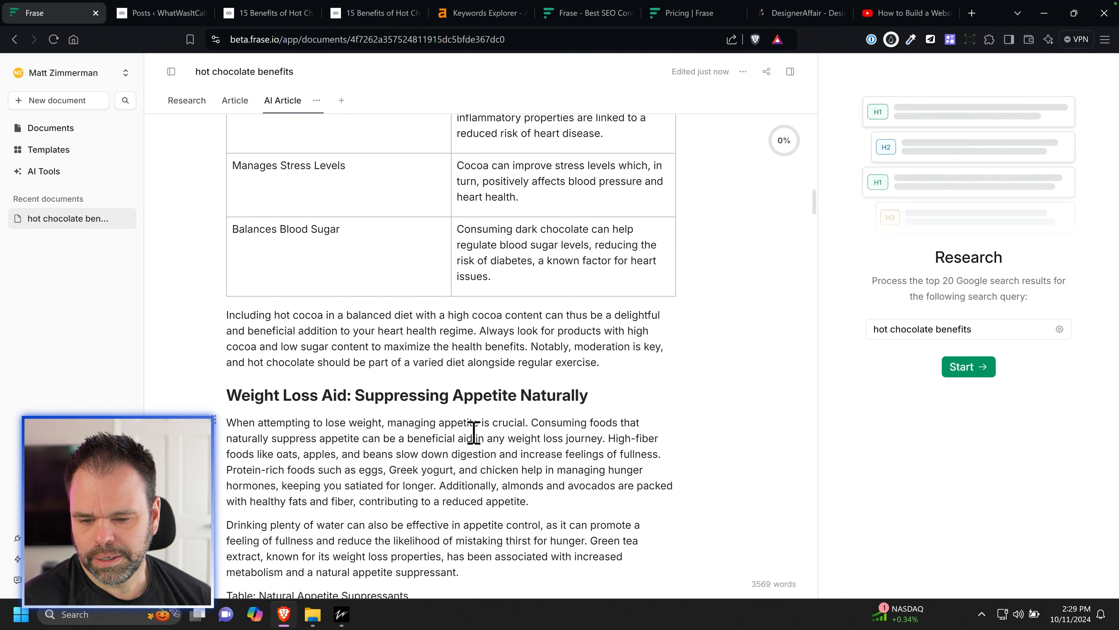
scroll(503, 440, "down", 15)
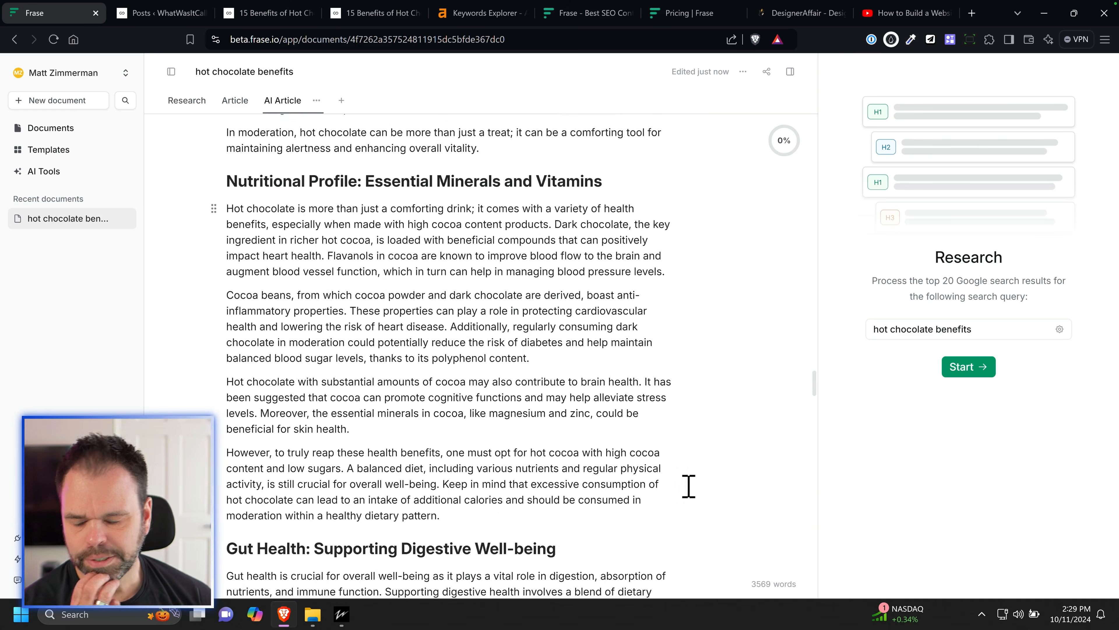
scroll(681, 486, "up", 3)
scroll(681, 486, "down", 20)
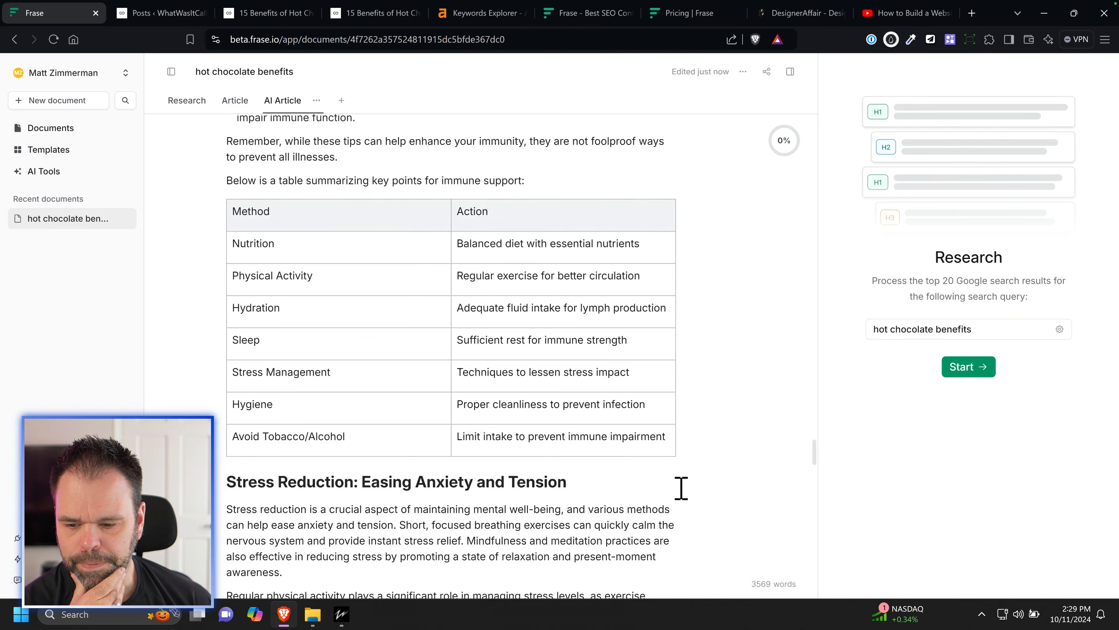
scroll(680, 487, "down", 15)
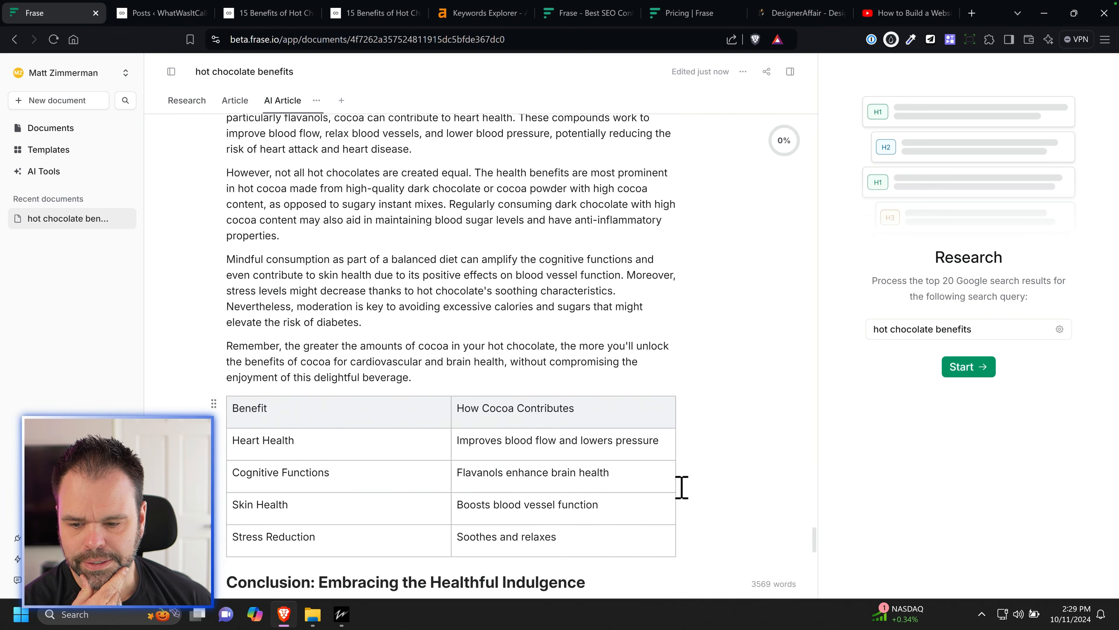
scroll(540, 227, "up", 3)
left_click_drag(541, 228, 205, 218)
key("BackSpace")
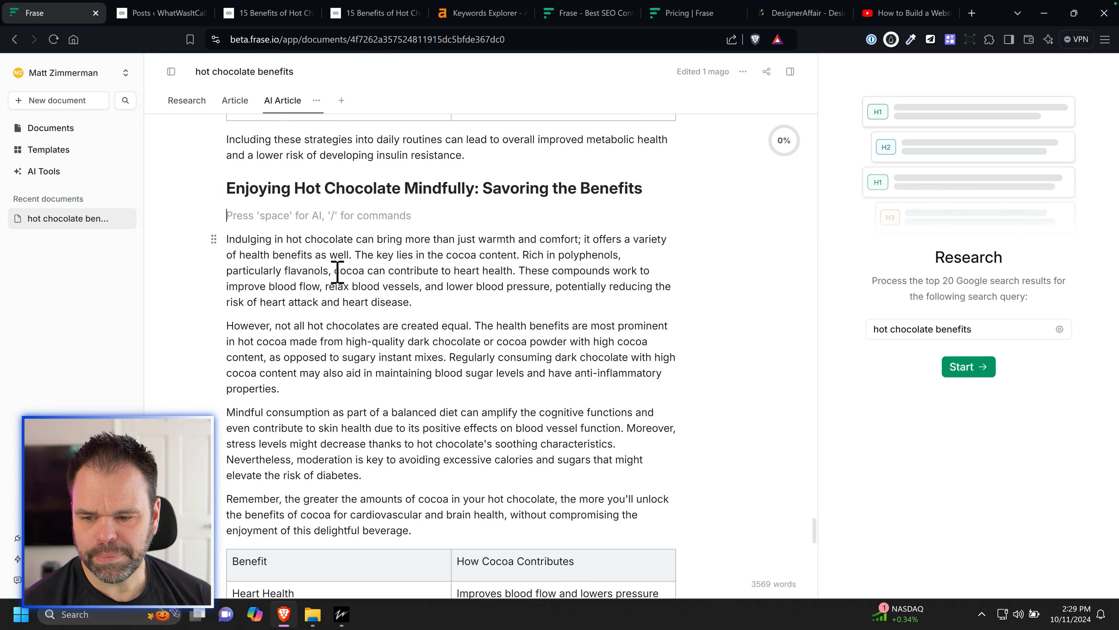
key("BackSpace")
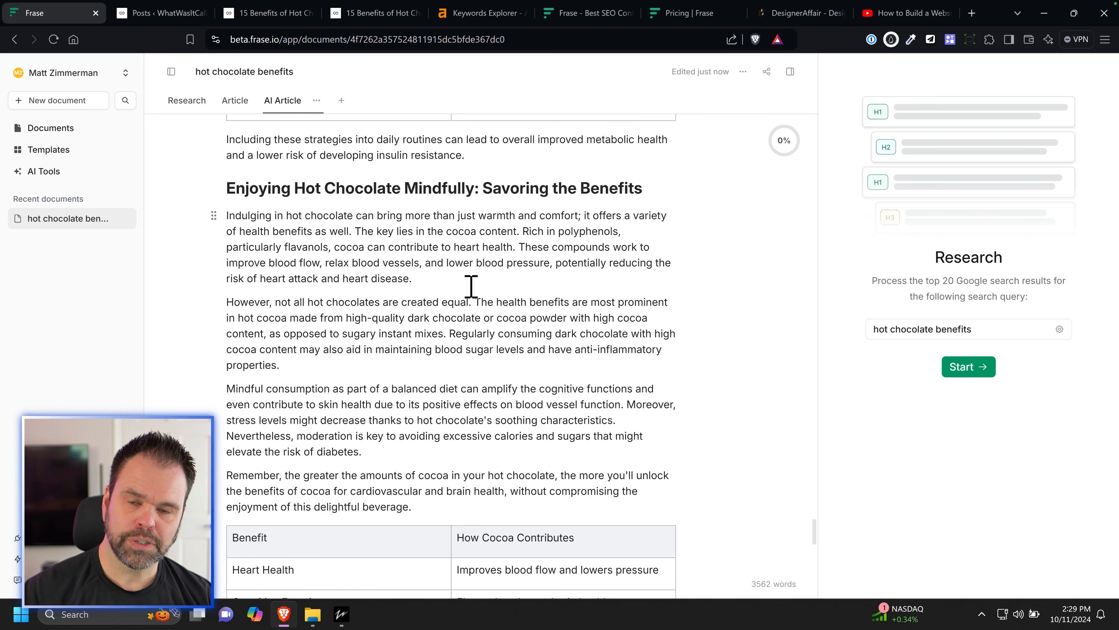
Step: Process the top 20 Google search results for "hot chocolate benefits" and look over the competitors' headings
scroll(471, 287, "down", 7)
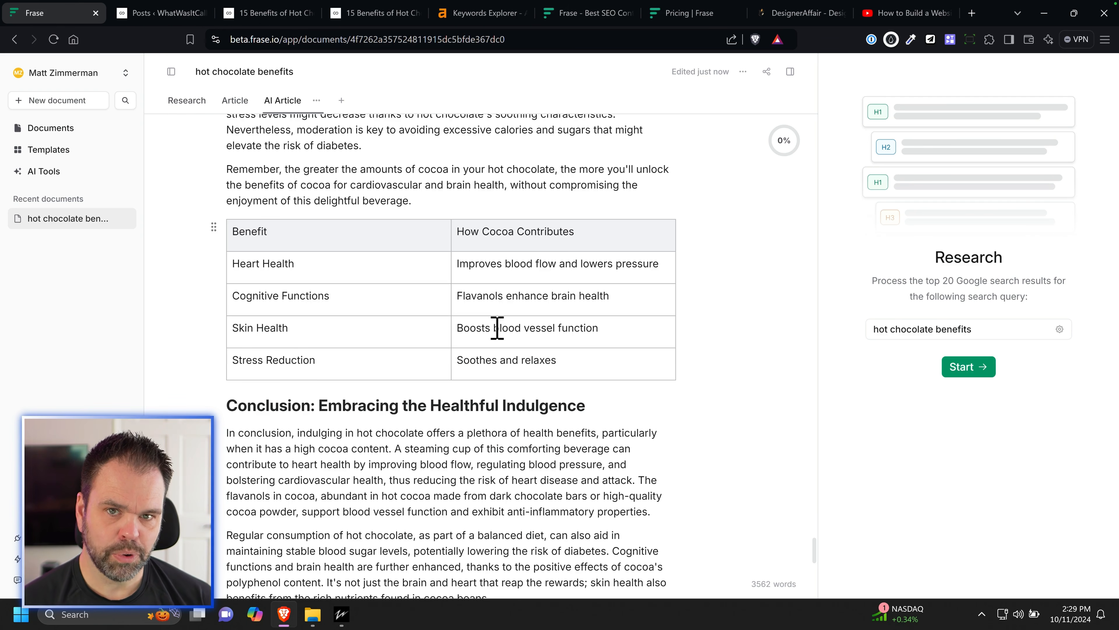
scroll(547, 394, "down", 8)
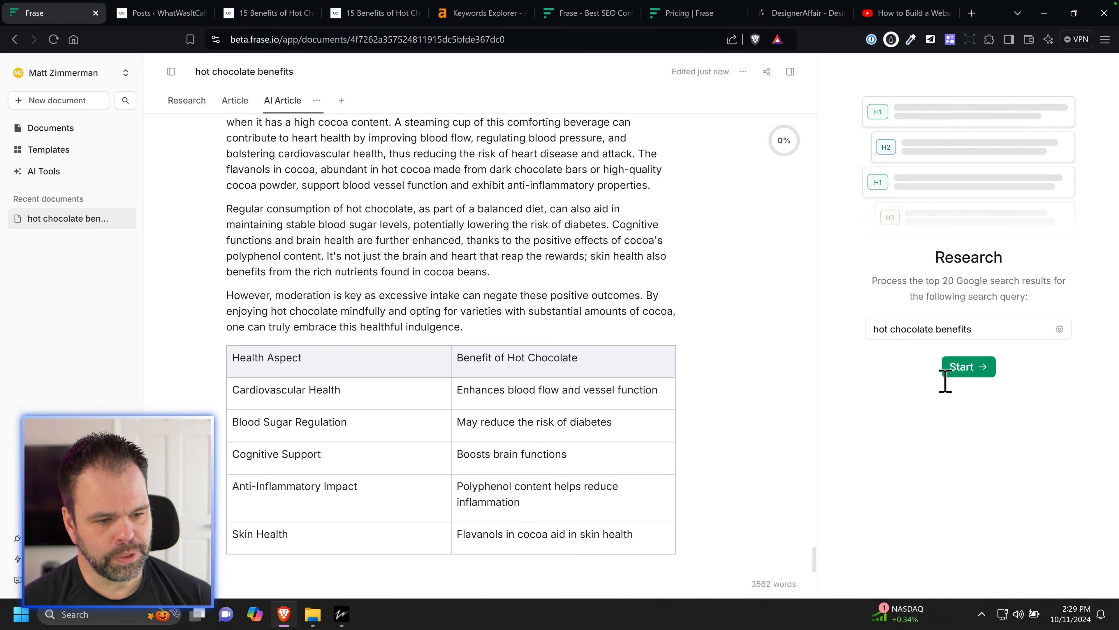
left_click(970, 370)
scroll(581, 399, "up", 20)
scroll(586, 397, "up", 20)
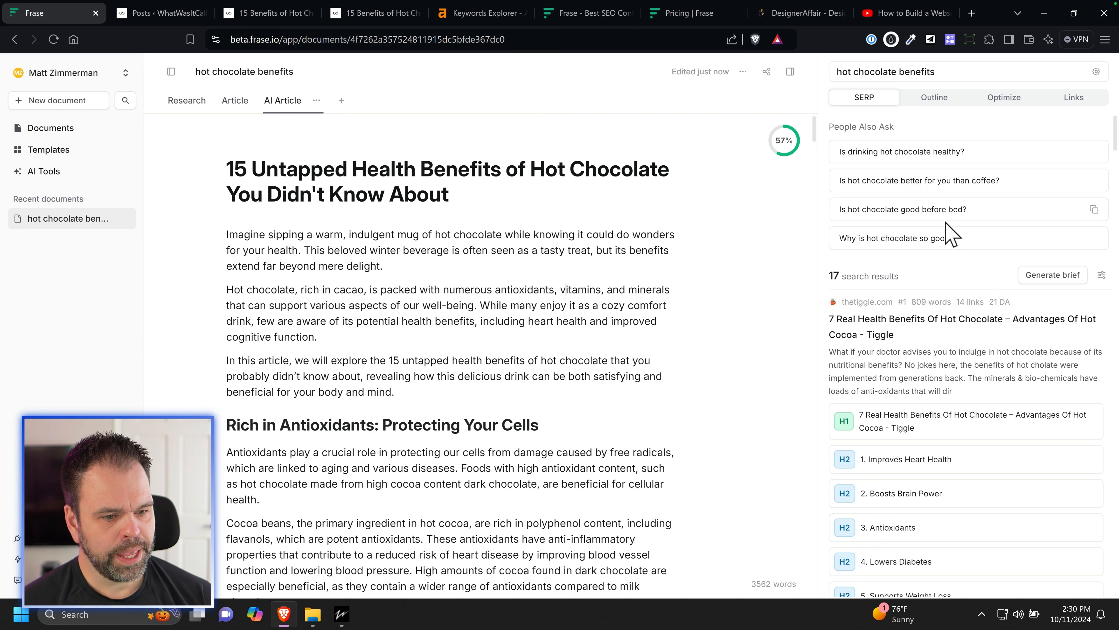
scroll(991, 242, "down", 6)
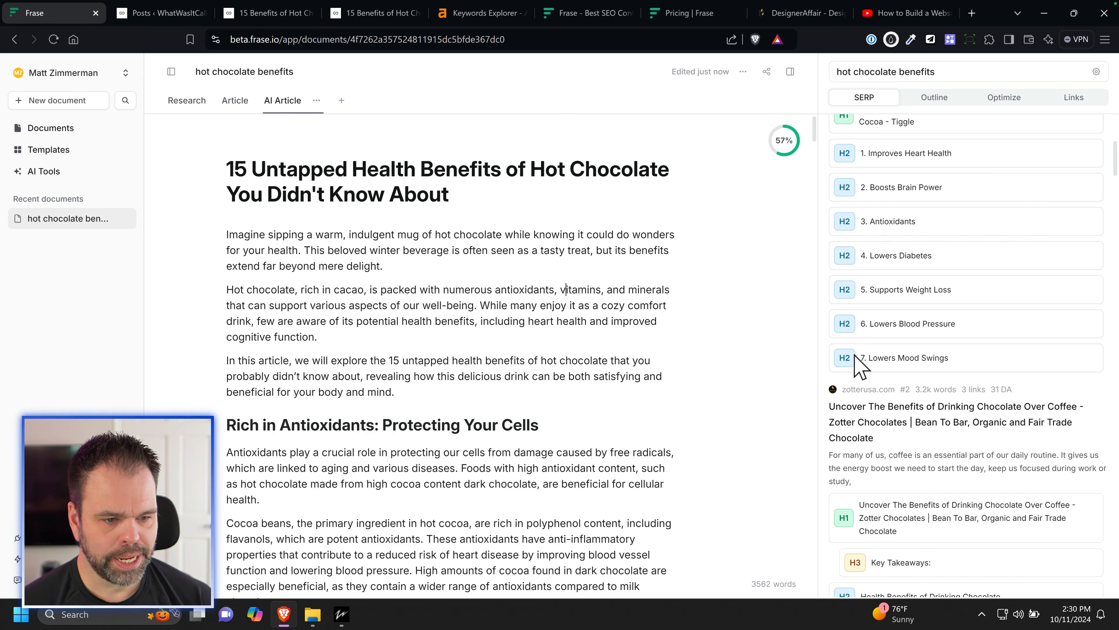
scroll(1013, 326, "up", 6)
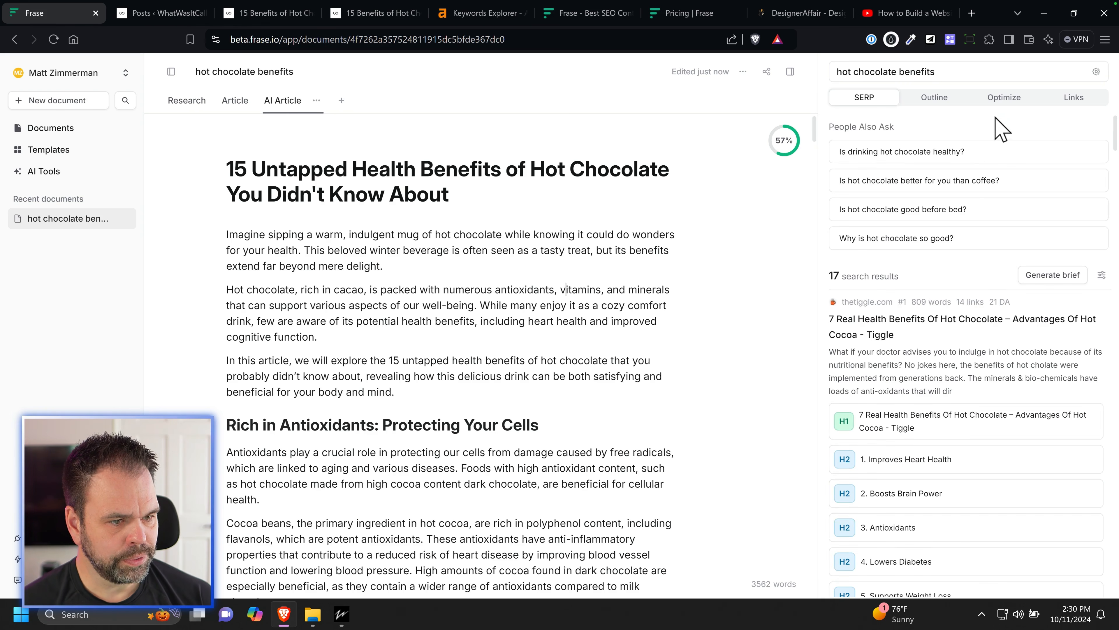
Step: Open the article's topic optimization and set the topic type to Long Tail
left_click(1007, 98)
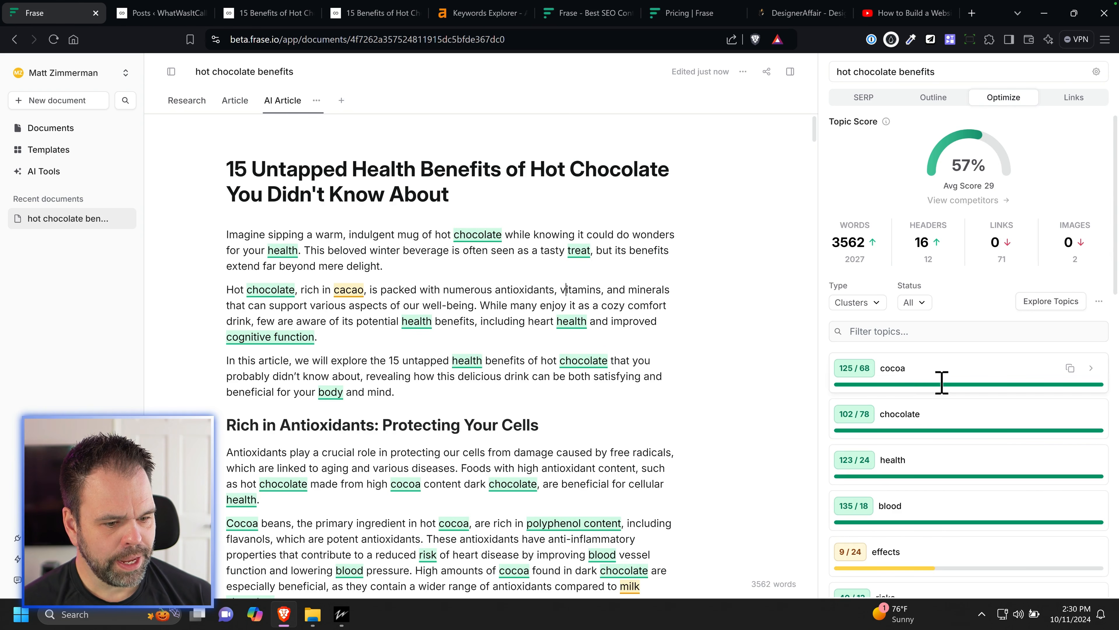
left_click(857, 302)
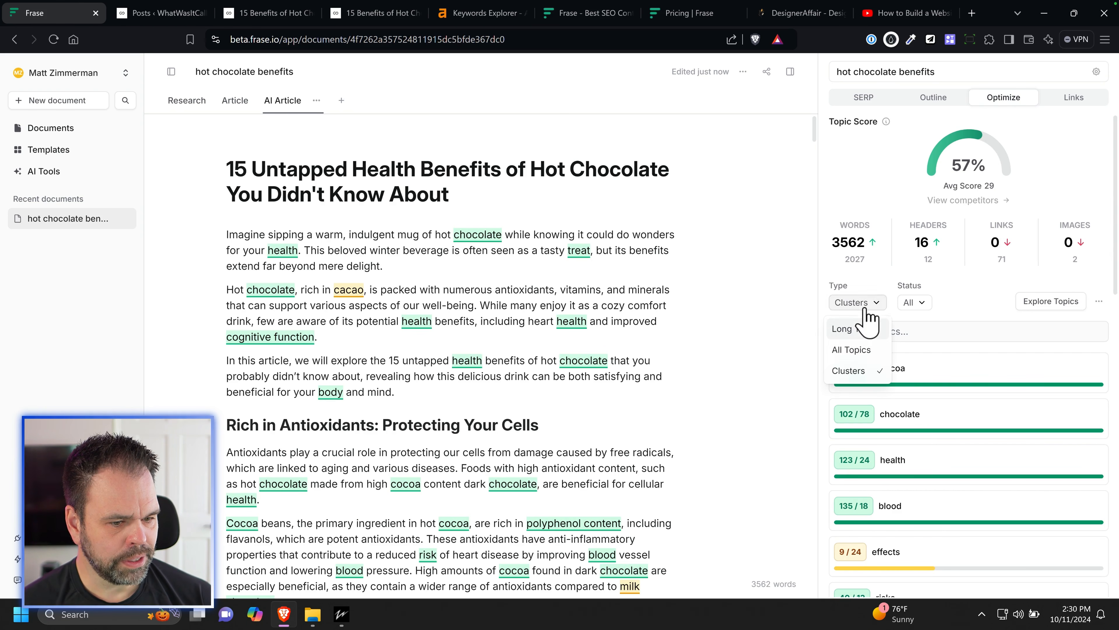
left_click(854, 329)
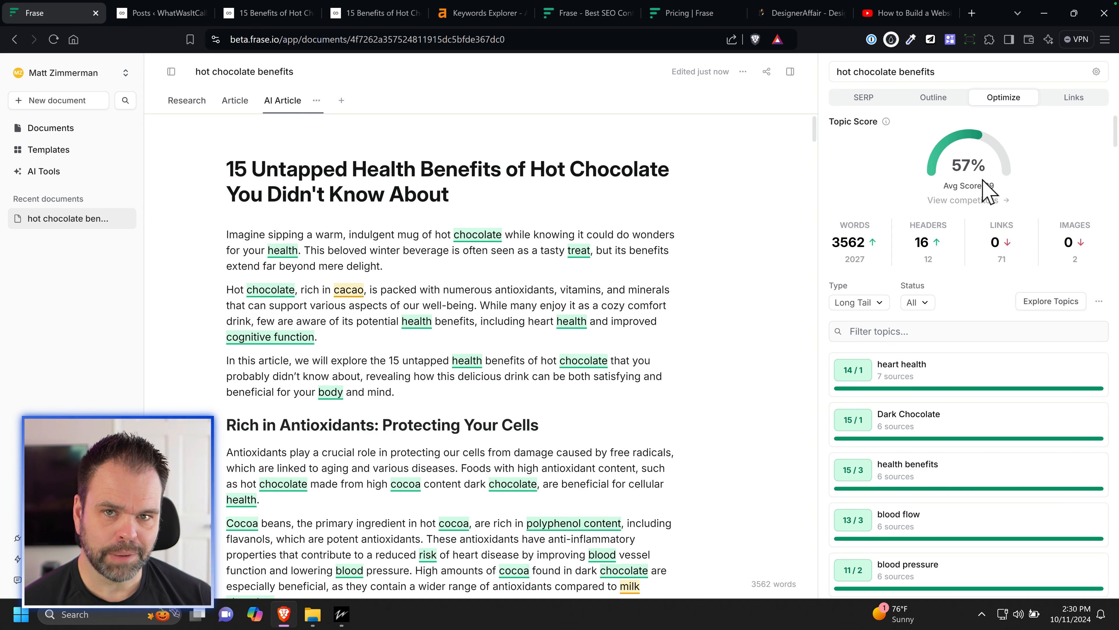
Step: Examine the usage counts of the long-tail topics and where topics are highlighted in the article, looking for missing ones
scroll(987, 220, "down", 5)
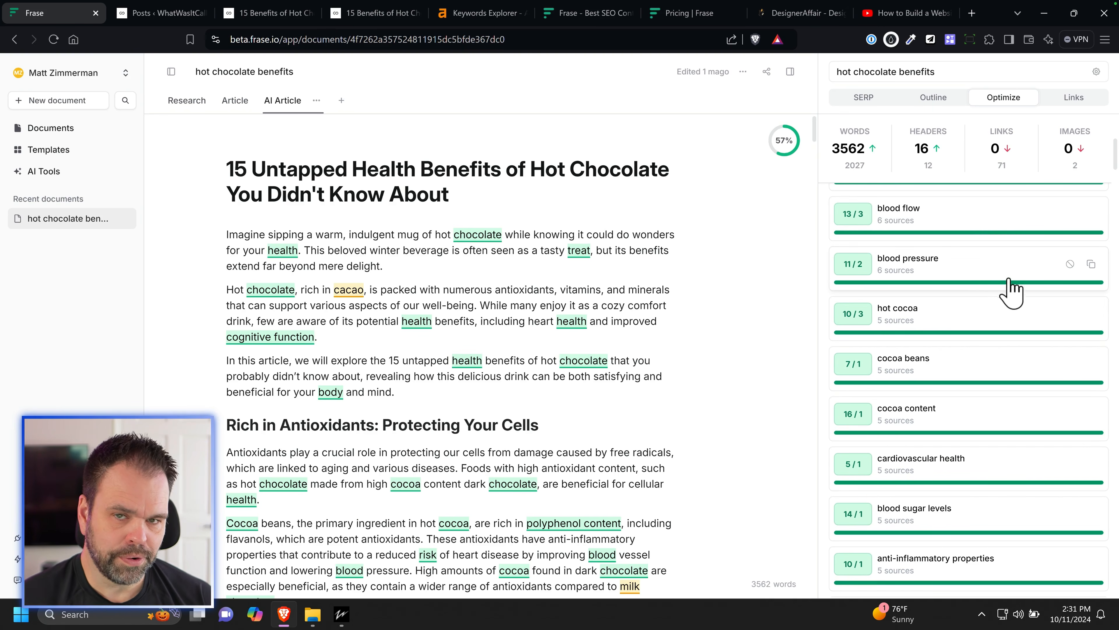
scroll(1012, 299, "down", 5)
scroll(1012, 291, "down", 12)
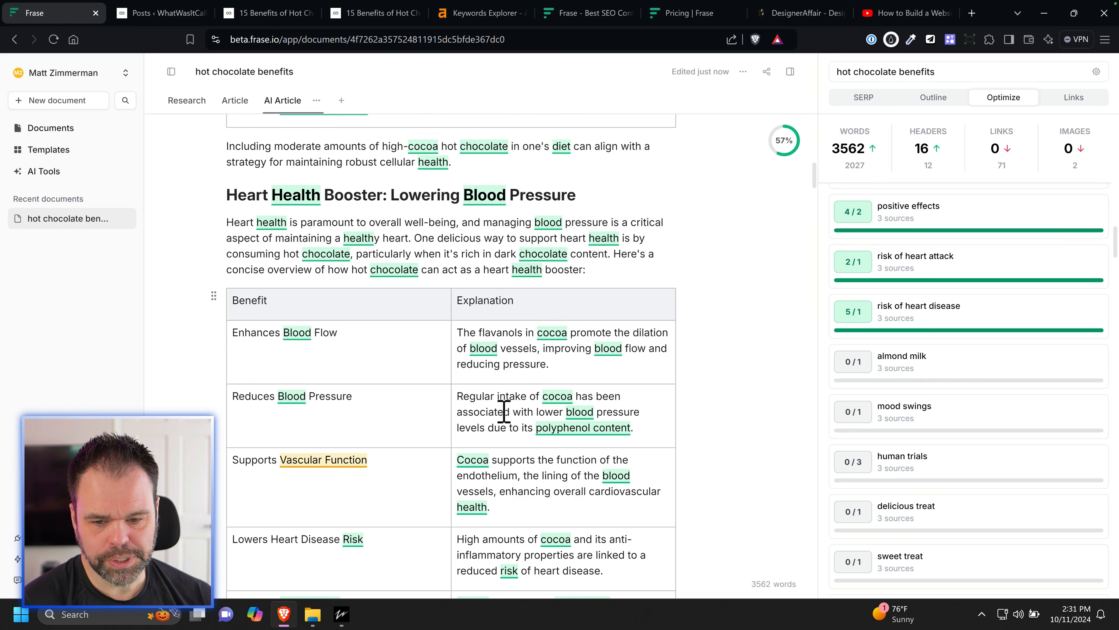
scroll(506, 414, "down", 10)
scroll(542, 418, "down", 7)
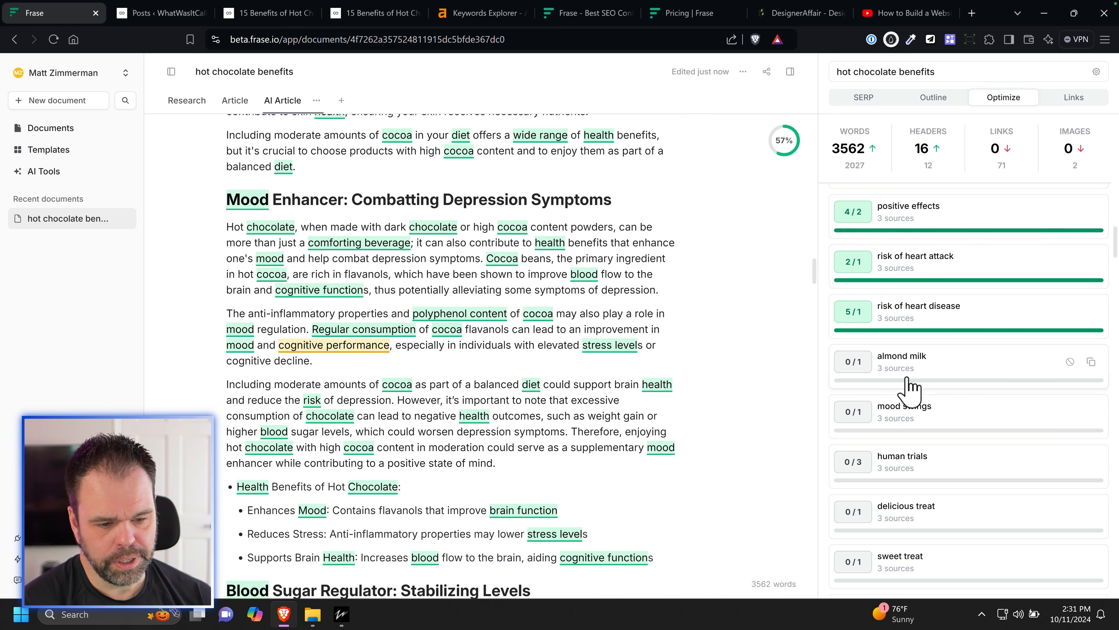
scroll(929, 283, "up", 15)
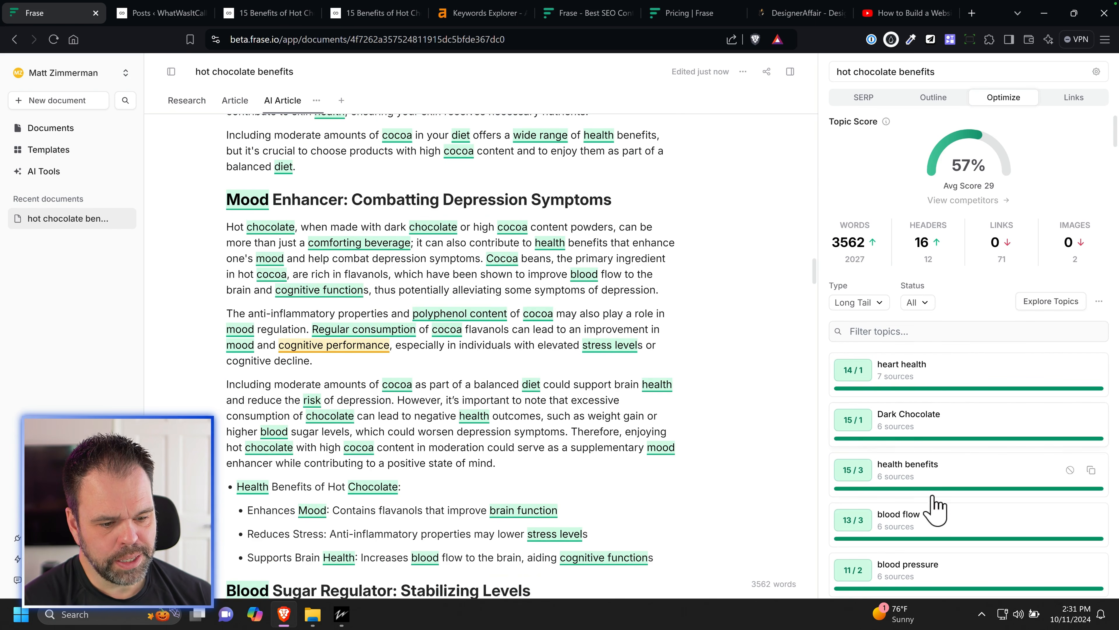
scroll(957, 459, "down", 20)
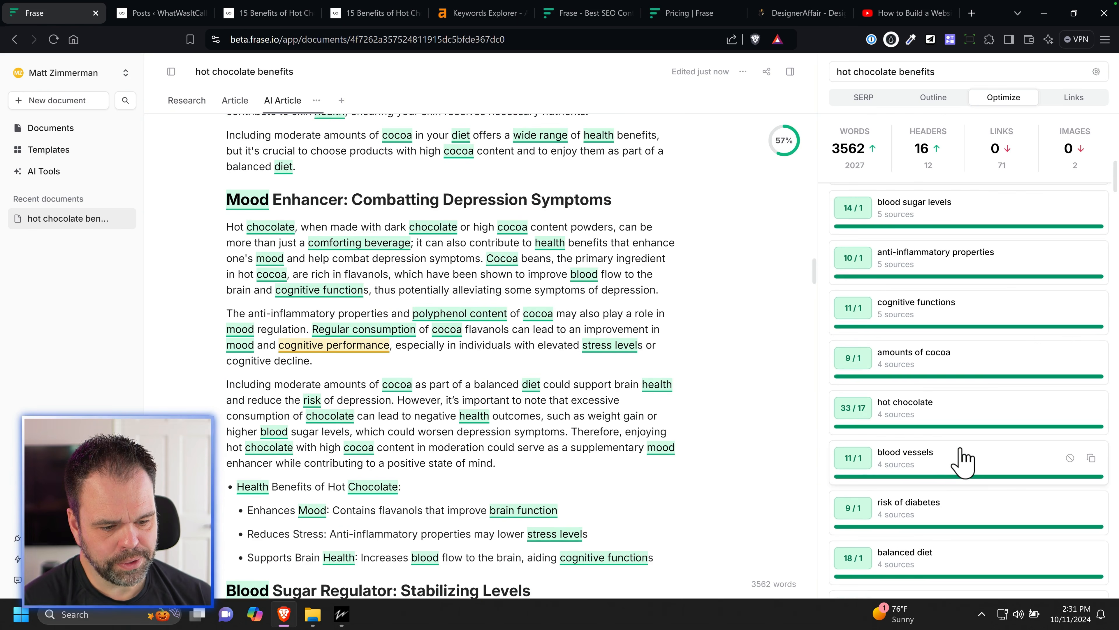
Step: Find the unused long-tail topic "almond milk" and open the search results that mention it
scroll(962, 447, "down", 3)
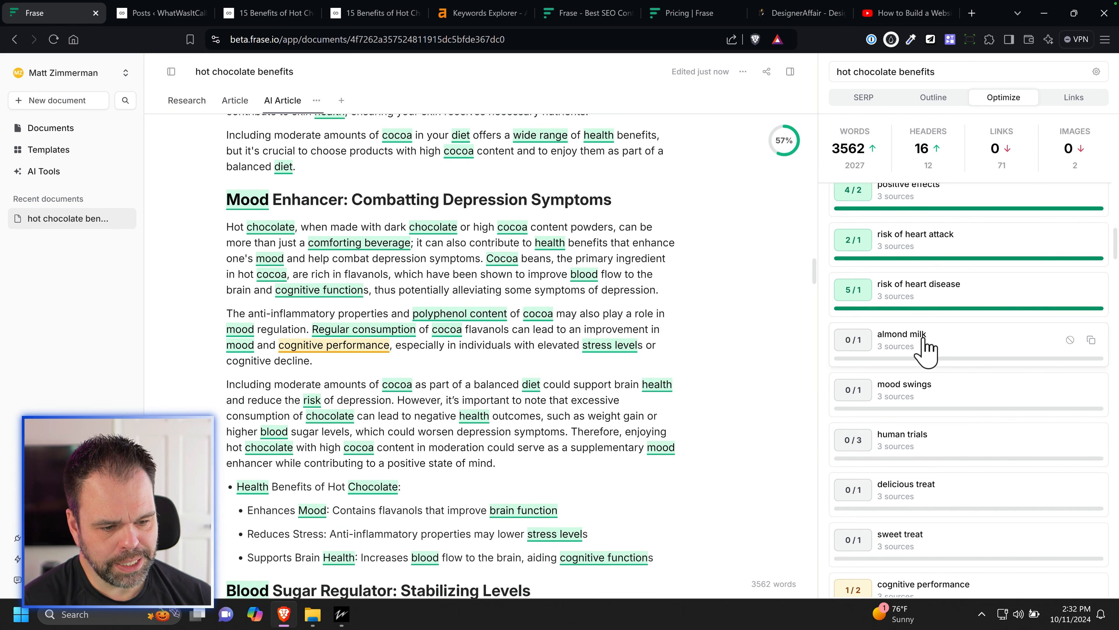
left_click(930, 350)
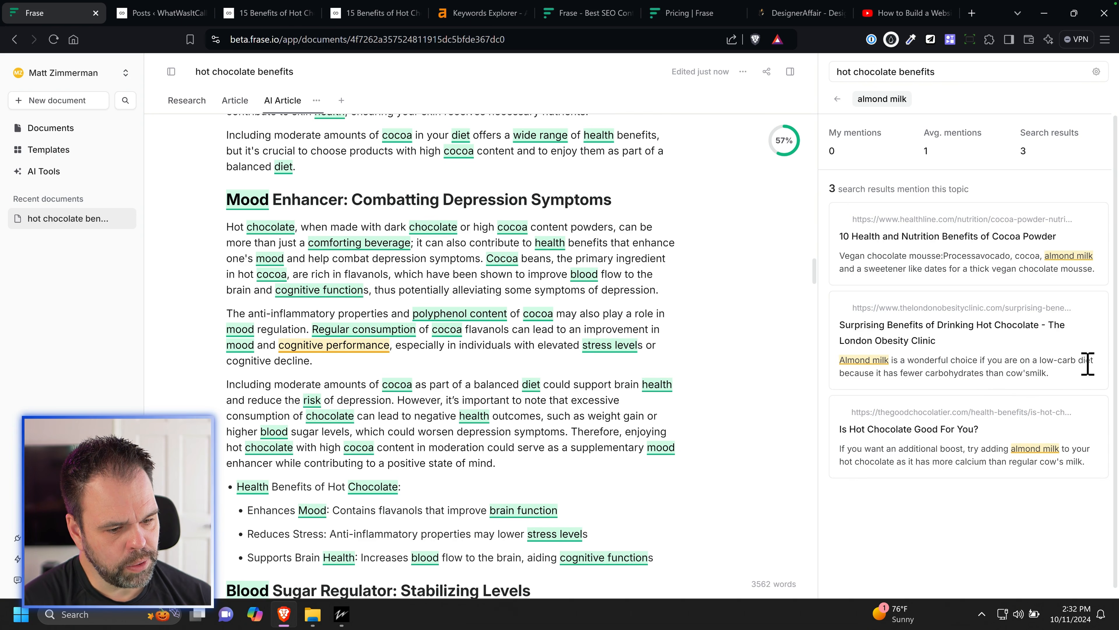
Step: Search the article for "carb" and append the source sentence about almond milk on a low-carb diet to the first "Blood Sugar Regulator" paragraph
left_click(620, 242)
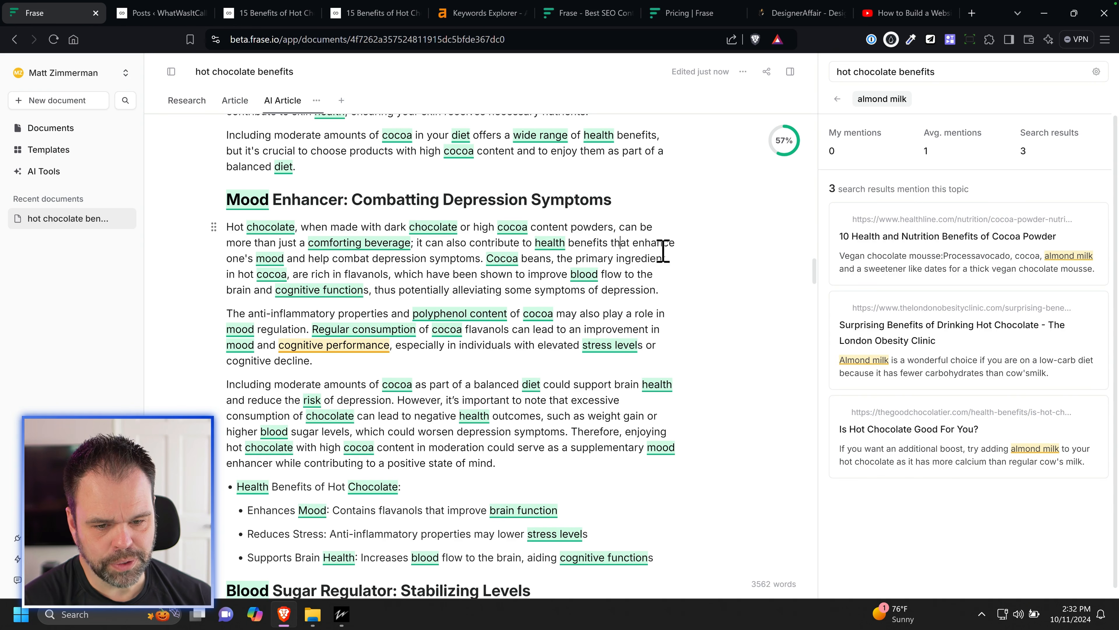
key("ctrl+f")
type("carb")
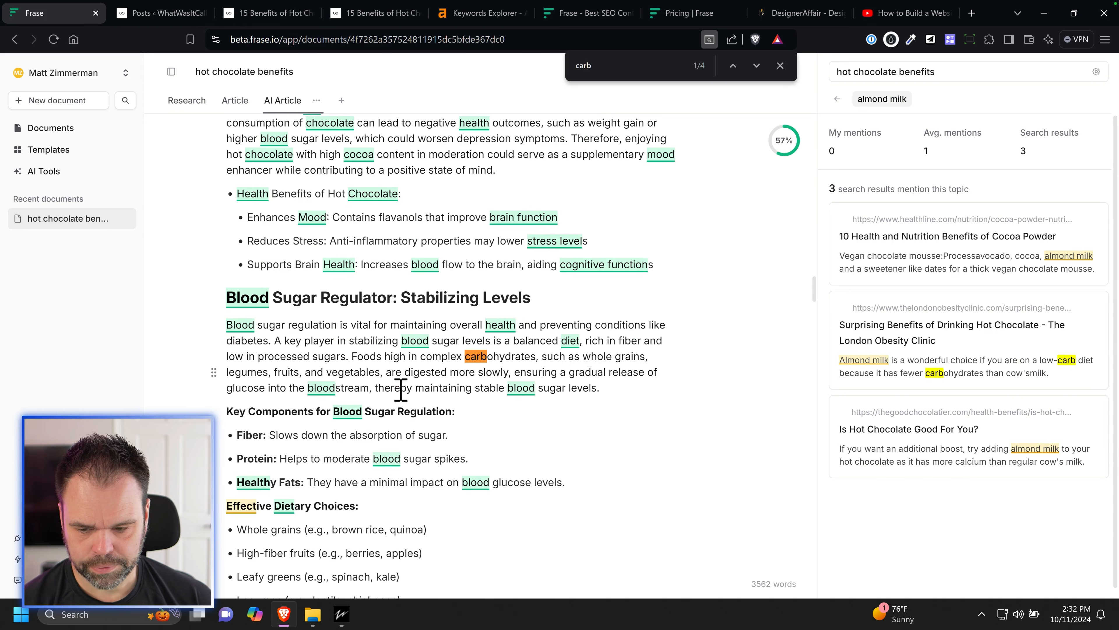
left_click_drag(1086, 372, 606, 331)
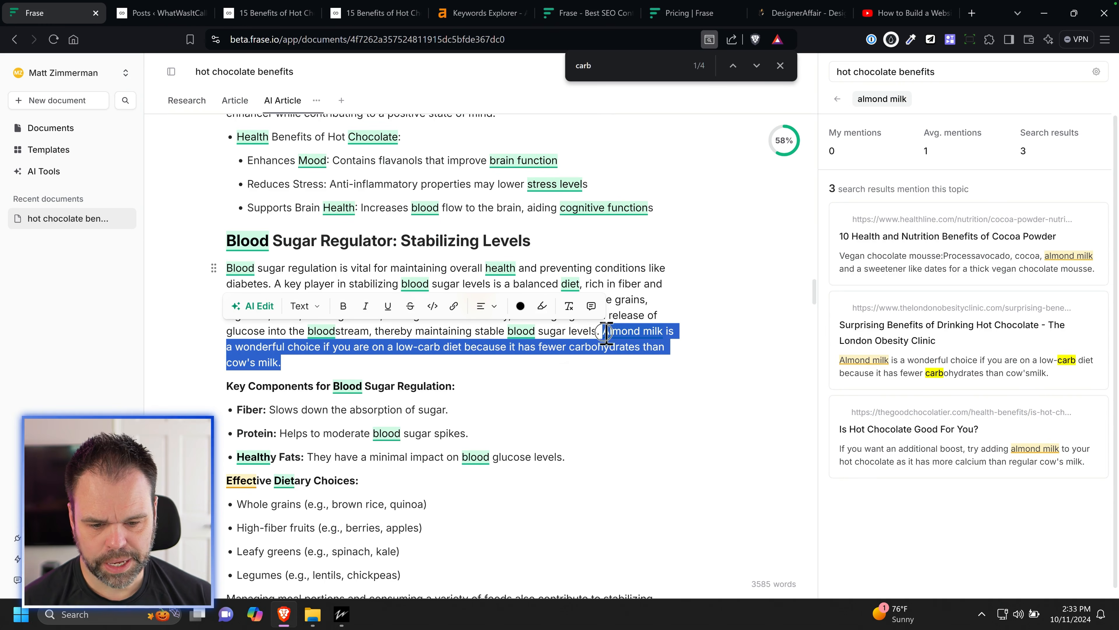
left_click(257, 307)
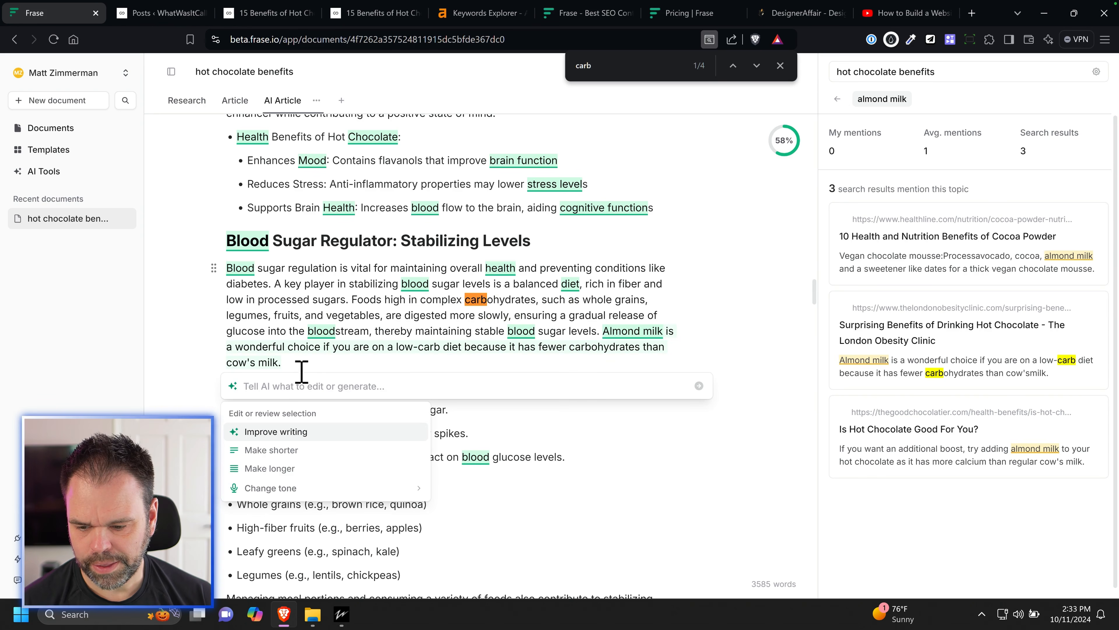
type("rewrite")
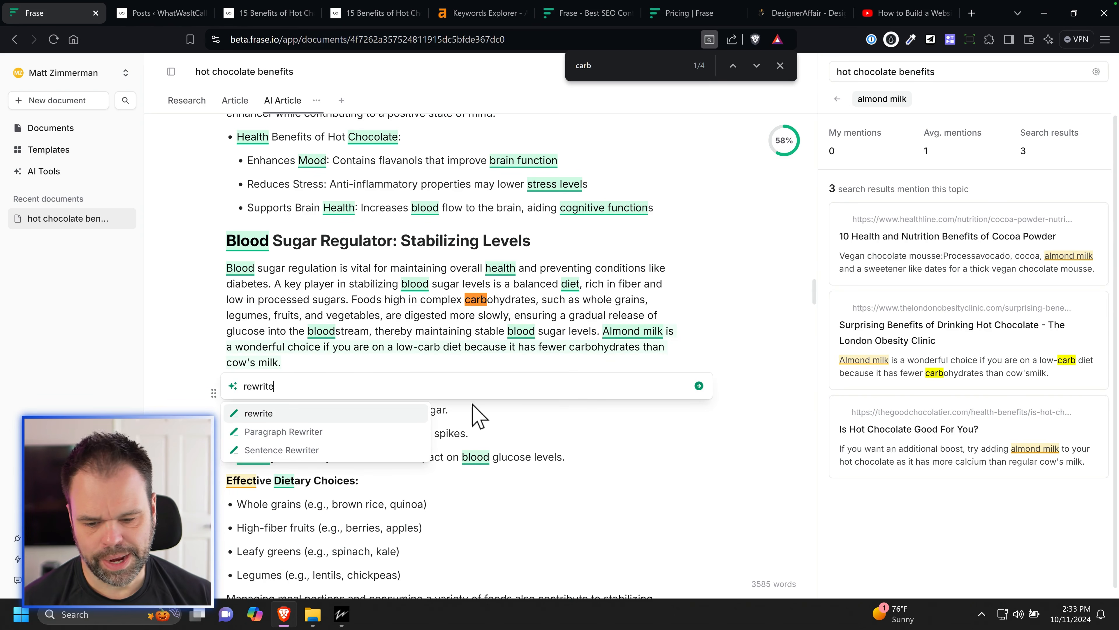
left_click(636, 448)
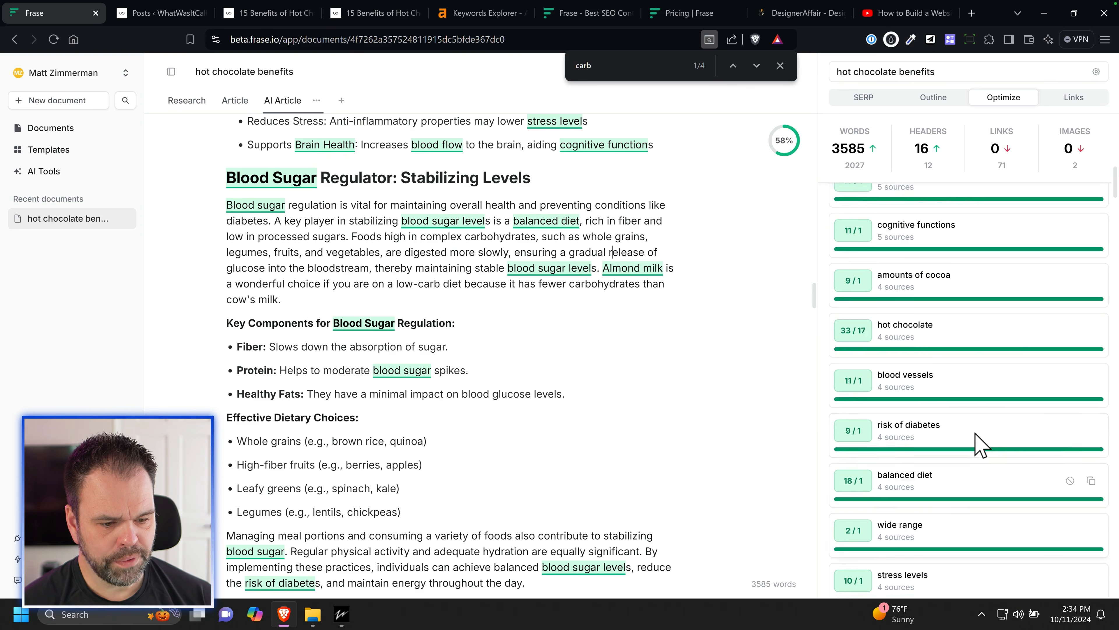
Step: Review the long-tail topics and their usage counts in the article's optimization list
scroll(976, 434, "up", 12)
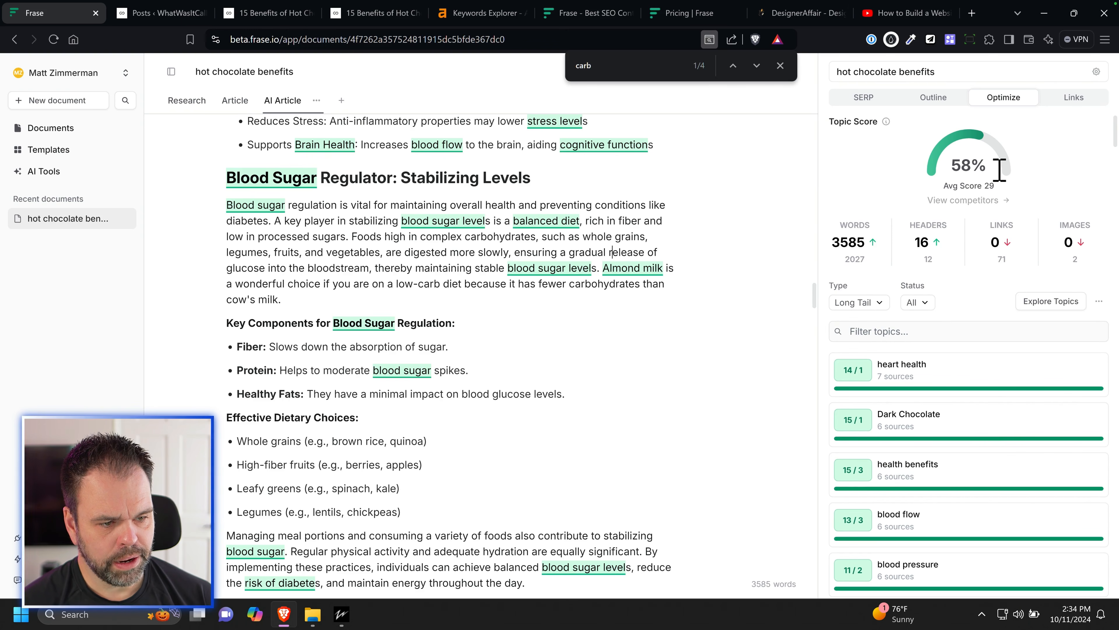
scroll(991, 356, "down", 10)
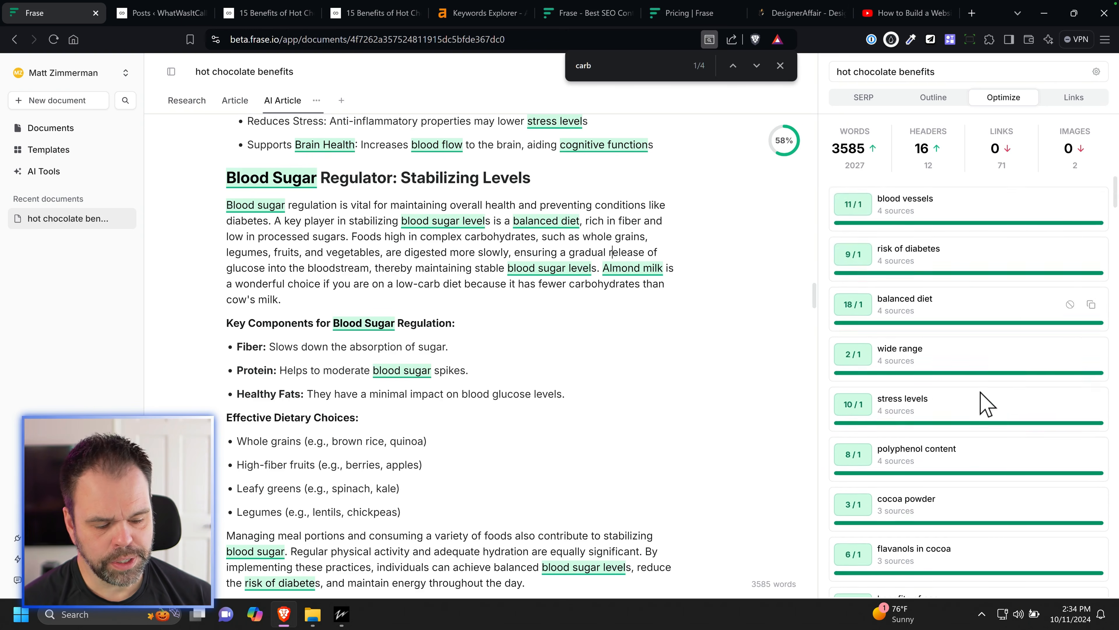
scroll(1013, 406, "up", 5)
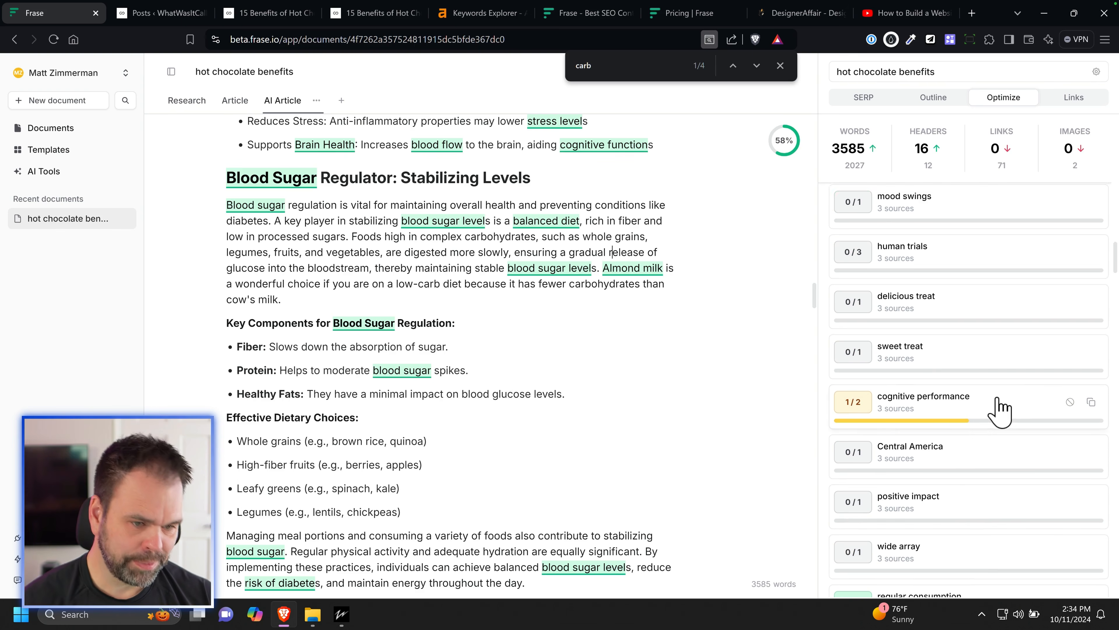
scroll(531, 353, "up", 20)
scroll(877, 384, "up", 8)
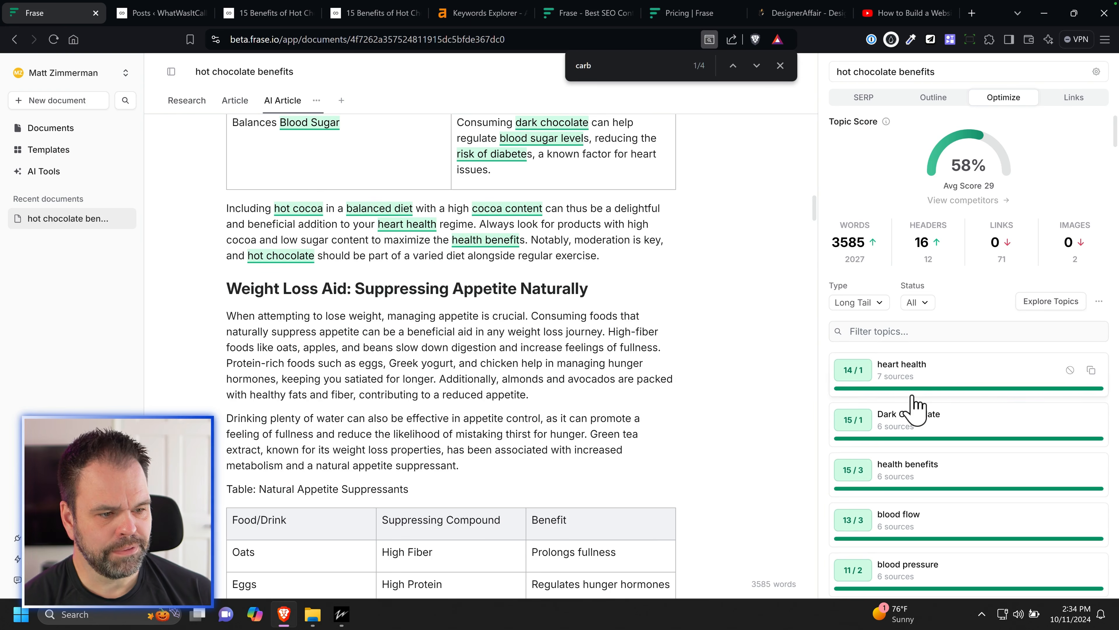
Step: Hide the topic highlights in the article editor
left_click(1099, 301)
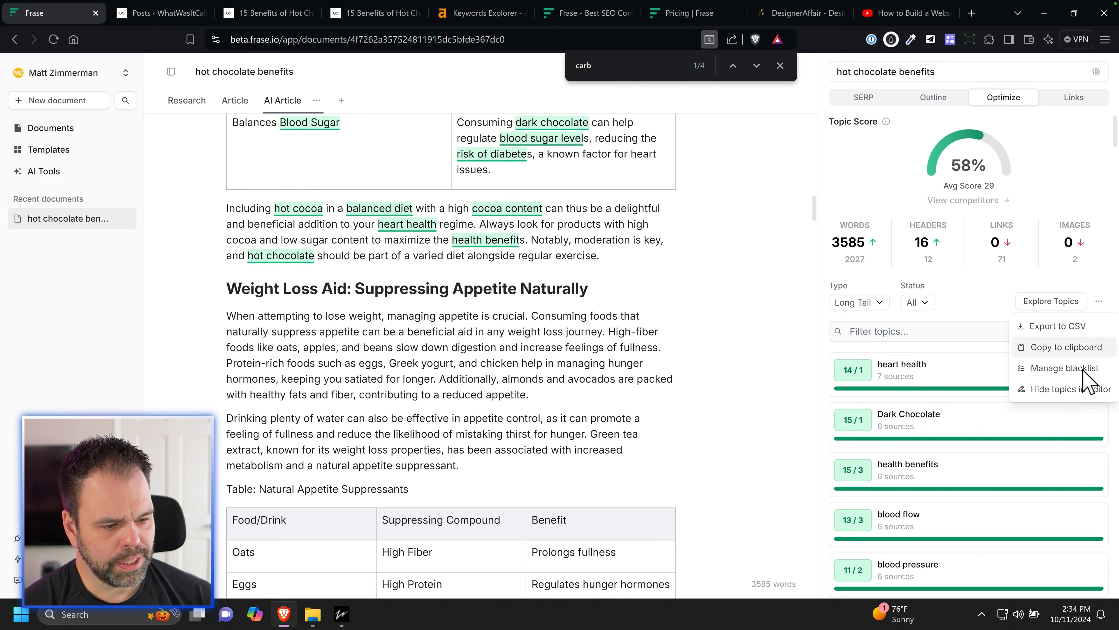
left_click(1066, 396)
scroll(654, 379, "down", 20)
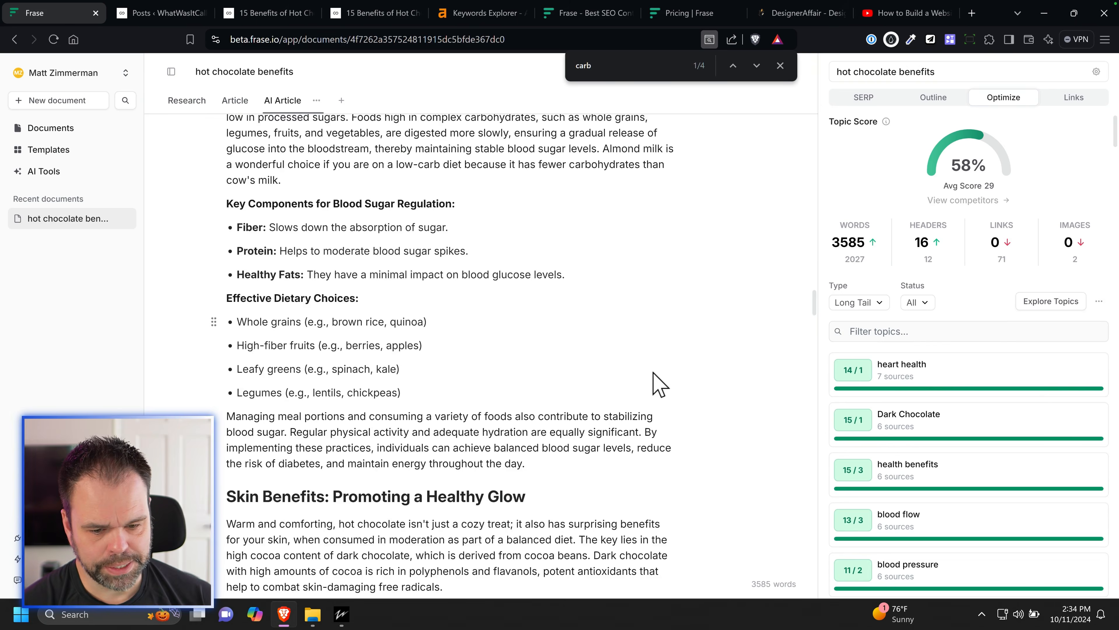
Step: Switch the optimization topic type to Clusters and check the effects cluster
left_click(858, 302)
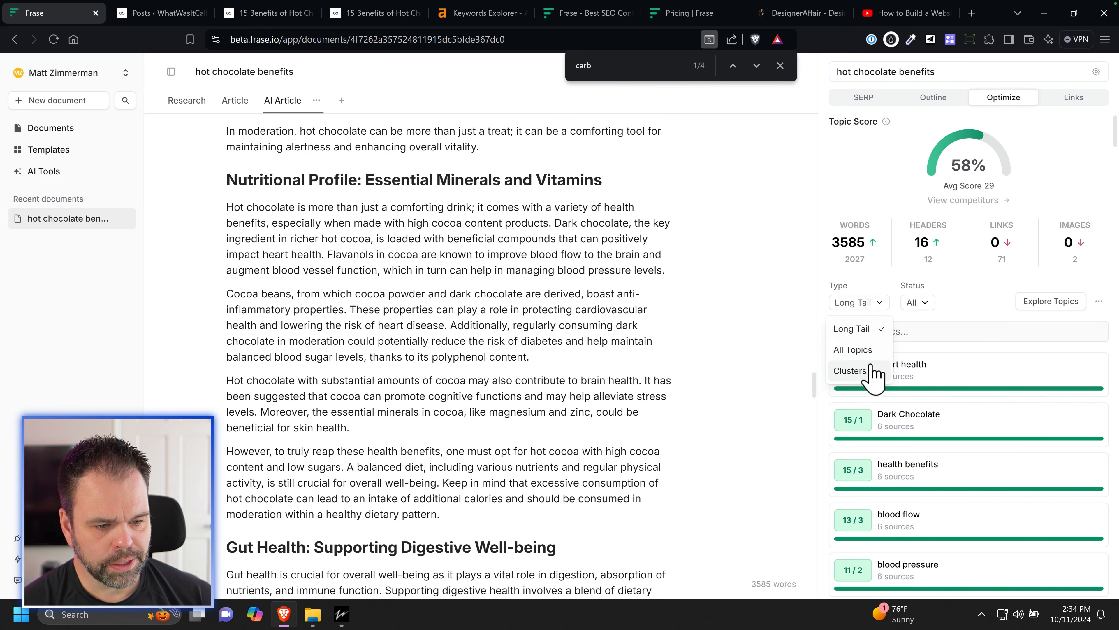
left_click(853, 378)
scroll(1045, 501, "down", 1)
scroll(1040, 498, "down", 8)
scroll(992, 499, "up", 3)
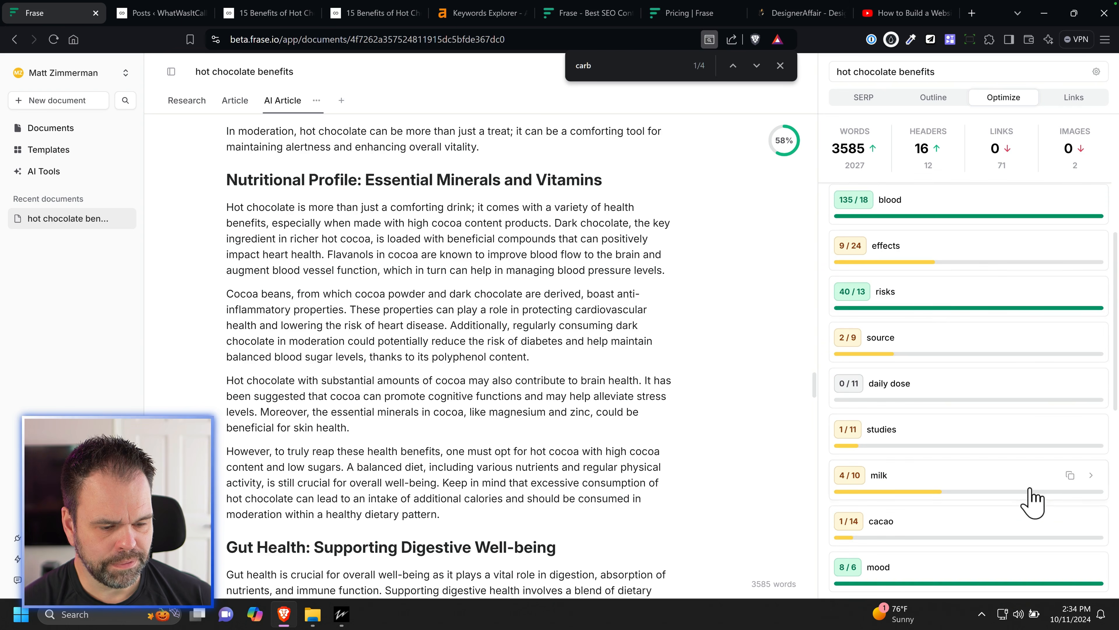
left_click(903, 258)
left_click(903, 253)
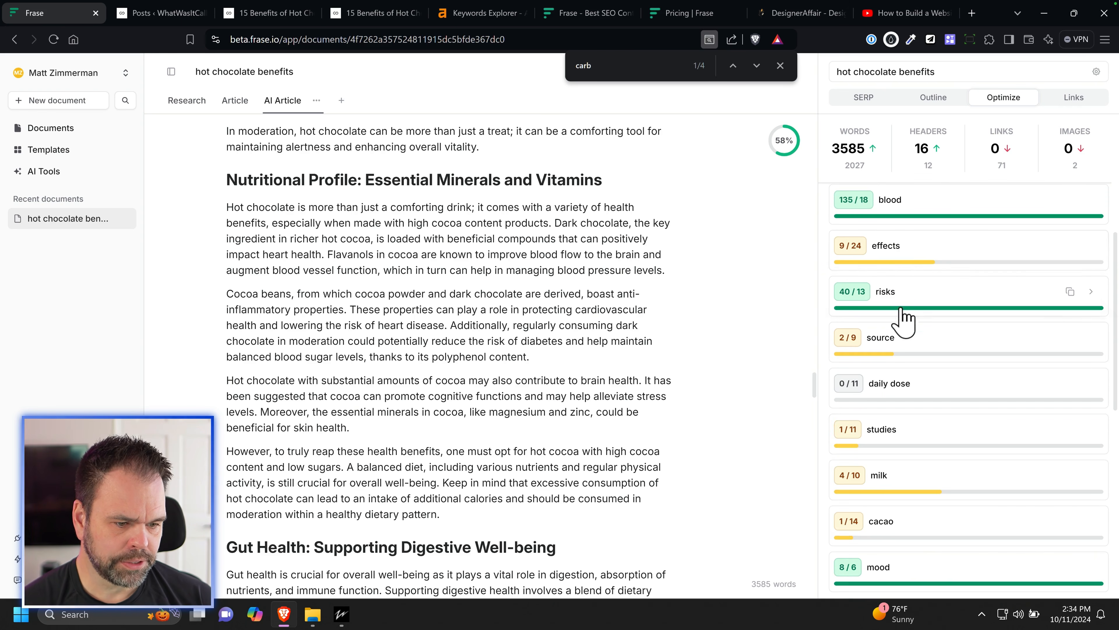
Step: Expand the cacao cluster and read how the search results mention the cacao topic
scroll(961, 399, "down", 4)
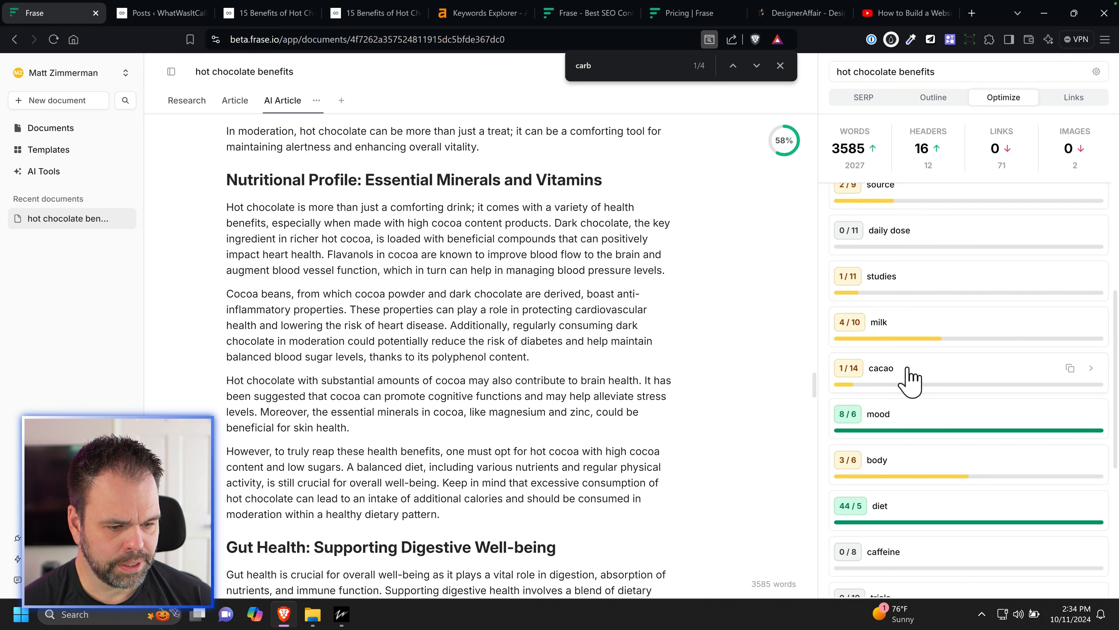
left_click(899, 379)
scroll(945, 379, "down", 3)
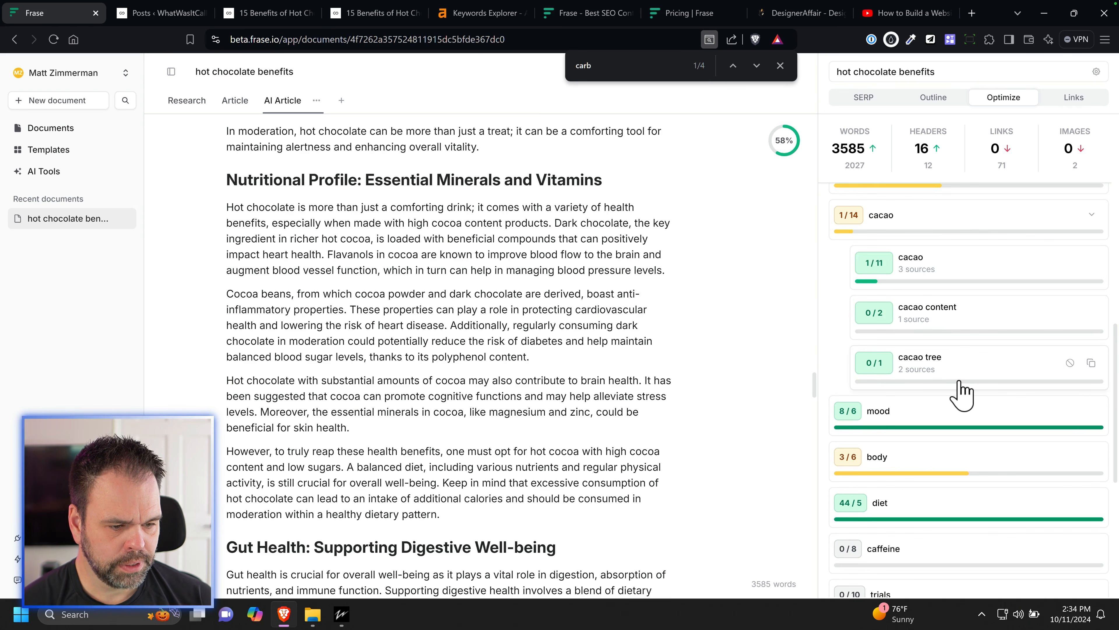
left_click(950, 273)
scroll(995, 388, "down", 10)
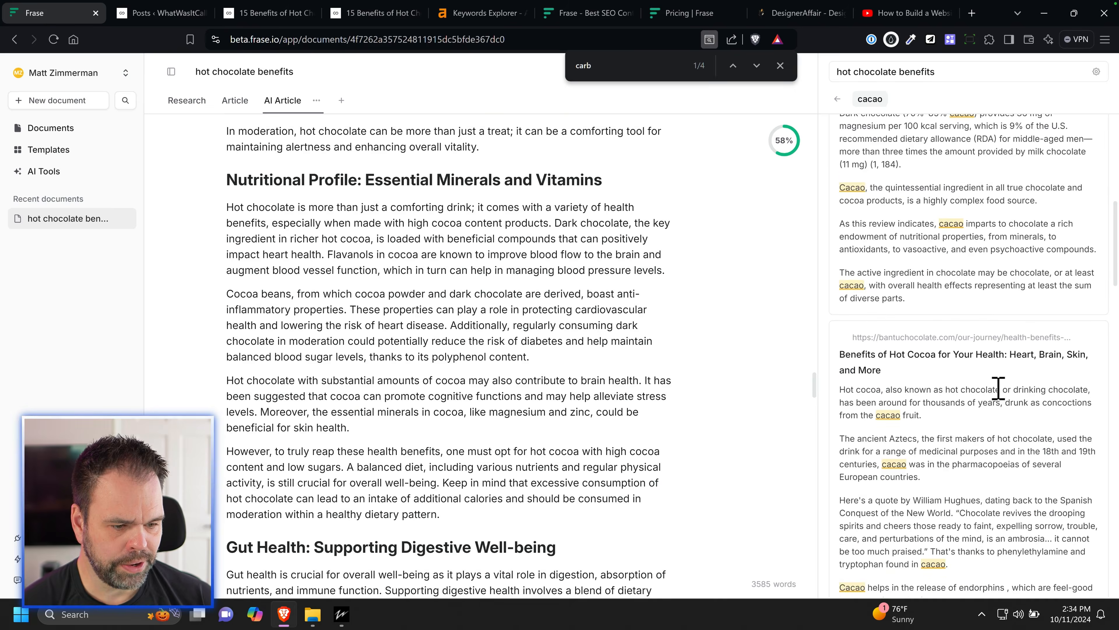
scroll(996, 388, "up", 10)
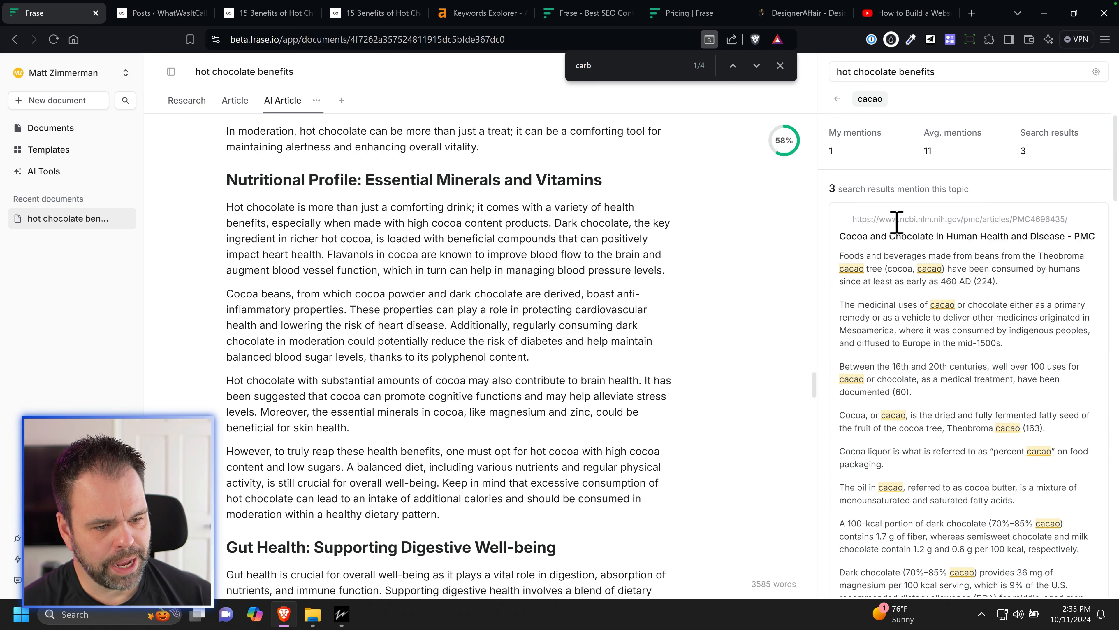
Step: Return from the cacao mentions to the cluster list and review the remaining topic clusters
left_click(837, 99)
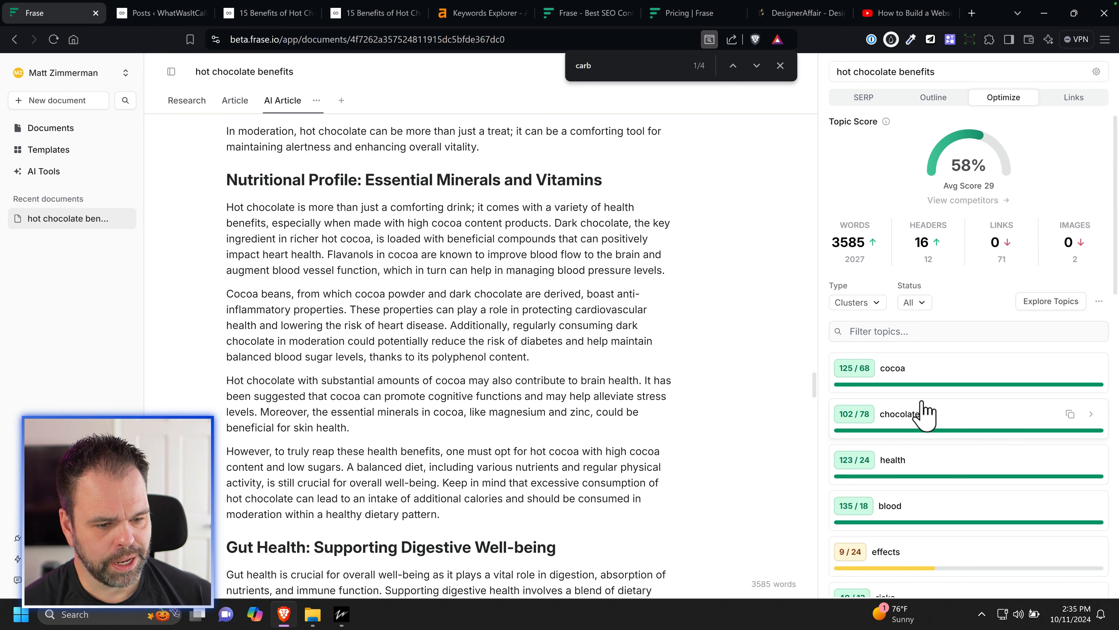
scroll(956, 454, "down", 10)
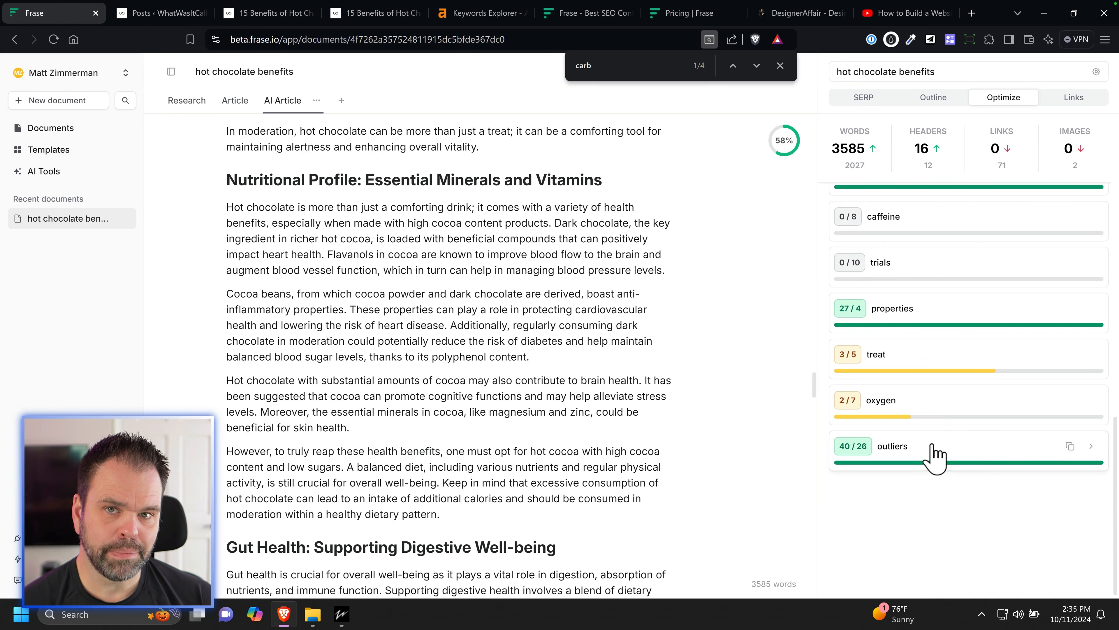
scroll(958, 443, "up", 10)
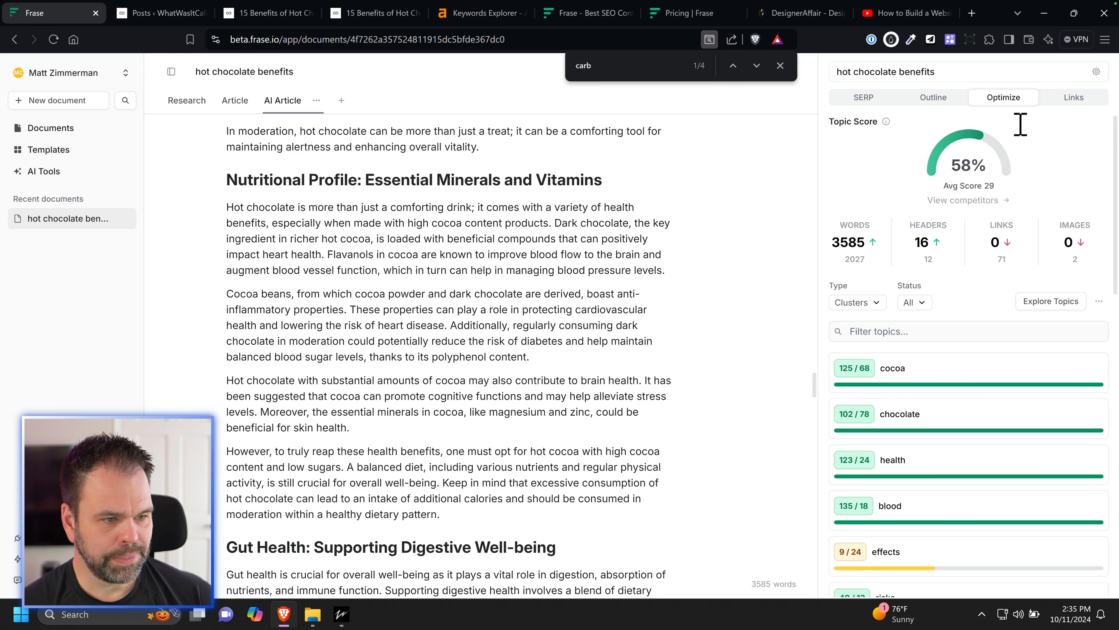
Step: Show the external links and list the ones from ncbi.nlm.nih.gov
left_click(1073, 97)
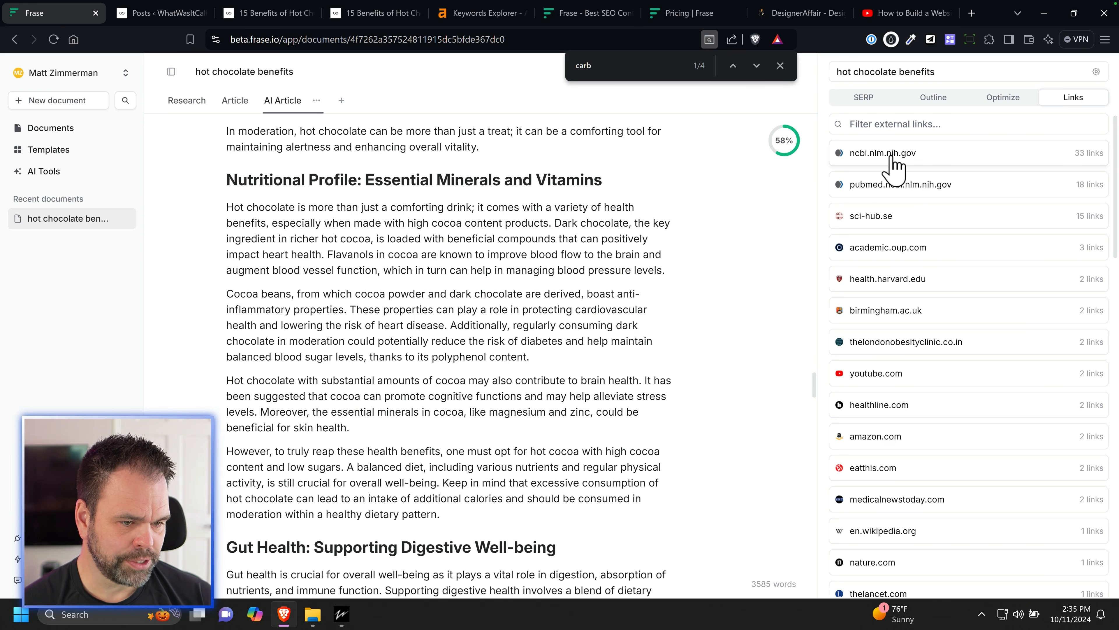
left_click(947, 158)
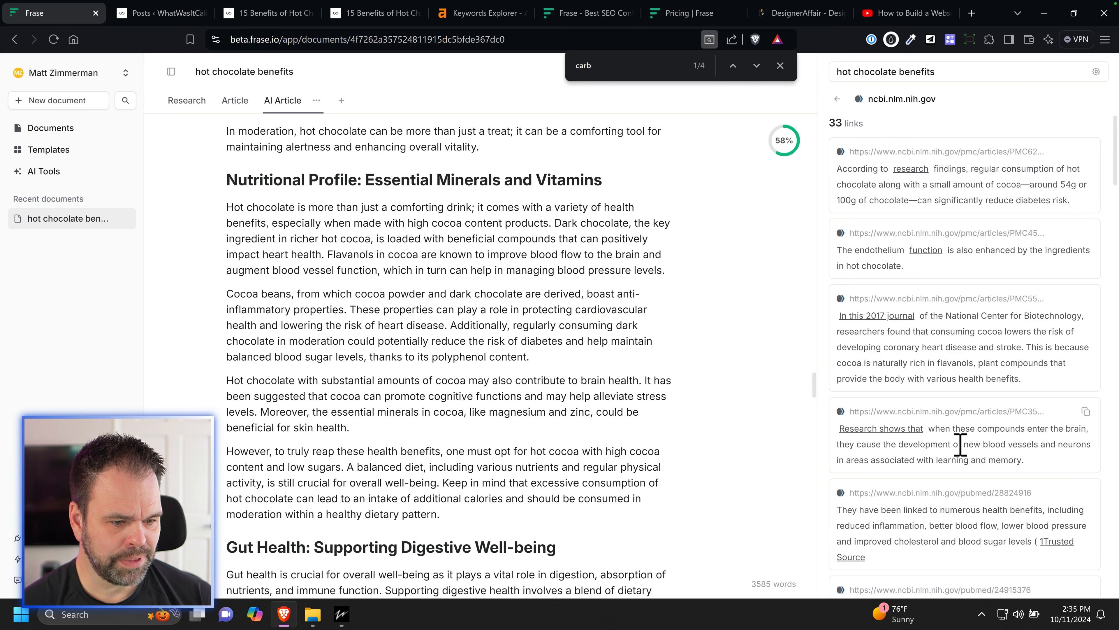
scroll(969, 453, "down", 5)
scroll(979, 467, "up", 5)
scroll(489, 380, "down", 5)
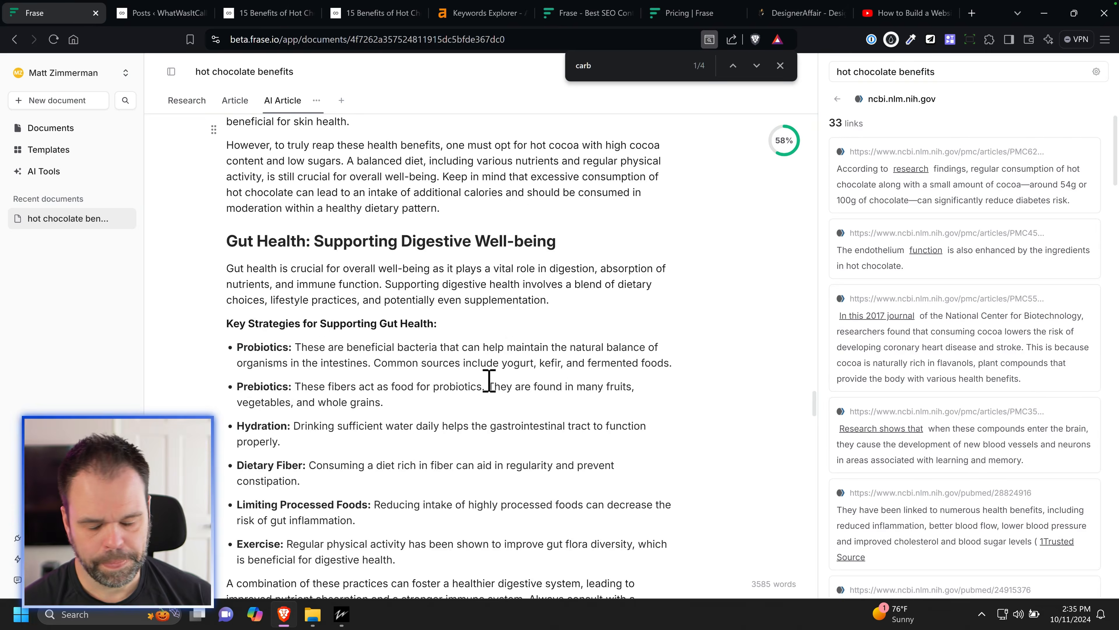
Step: Look through the article and search the page for "diabetes" to find a passage that suits a source link
scroll(489, 380, "down", 15)
scroll(512, 413, "down", 2)
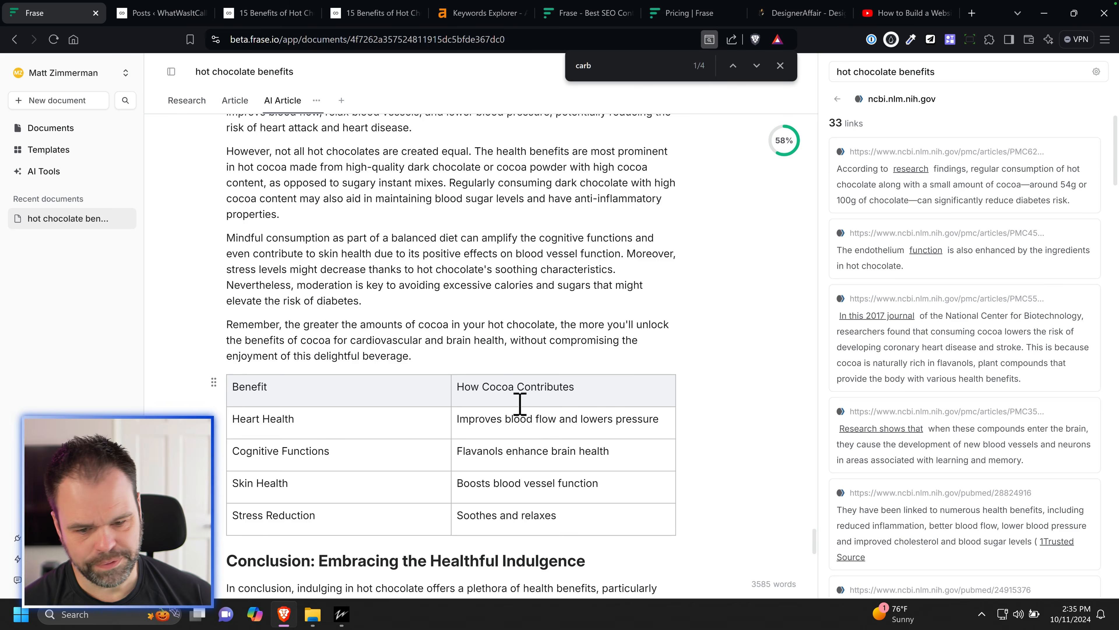
scroll(520, 404, "up", 5)
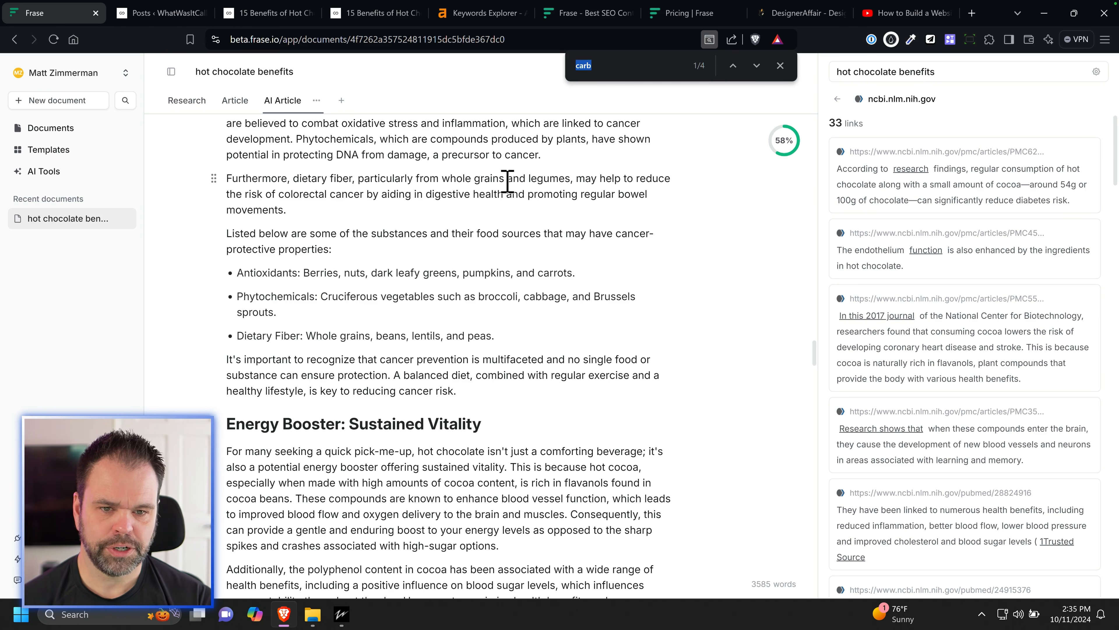
type("betes")
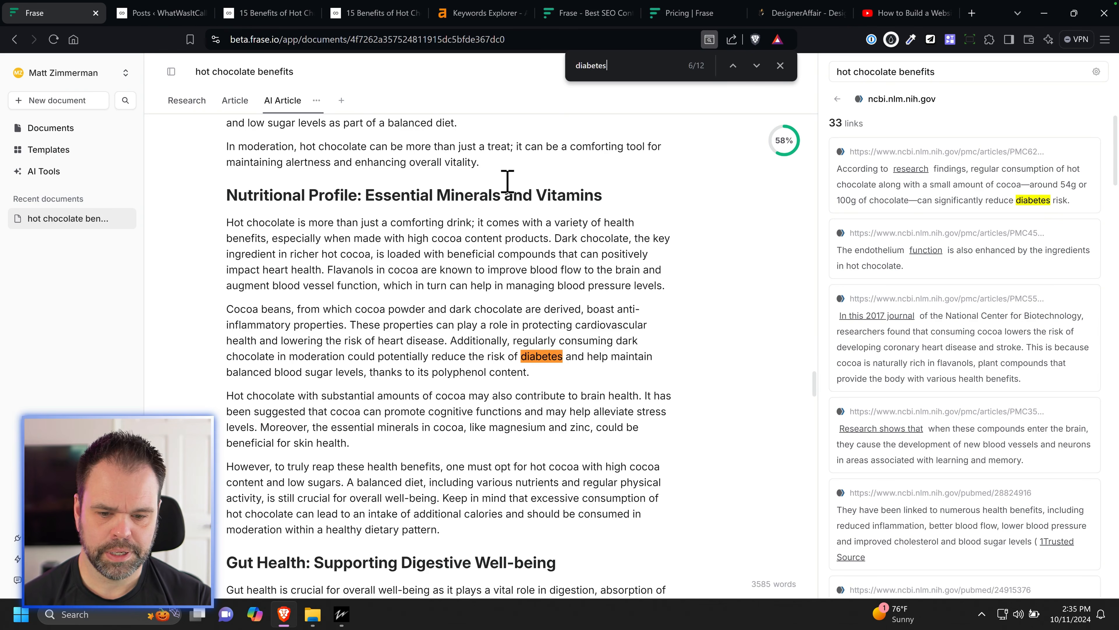
left_click(473, 328)
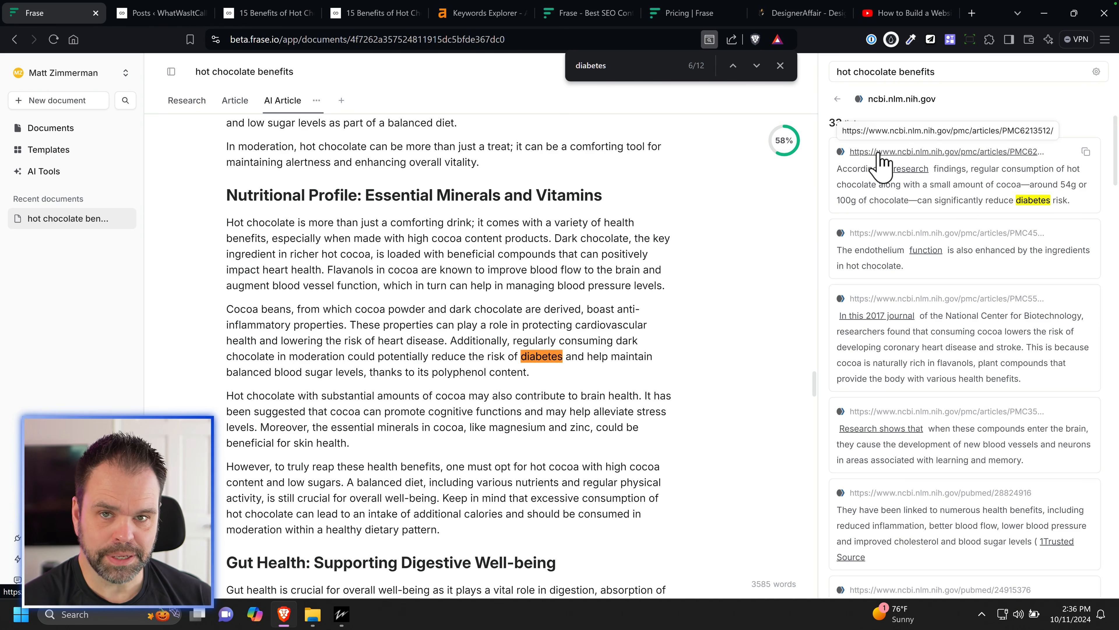
Step: Preview the ncbi.nlm.nih.gov research article on diabetes risk, close it, and copy its link address
left_click(921, 151)
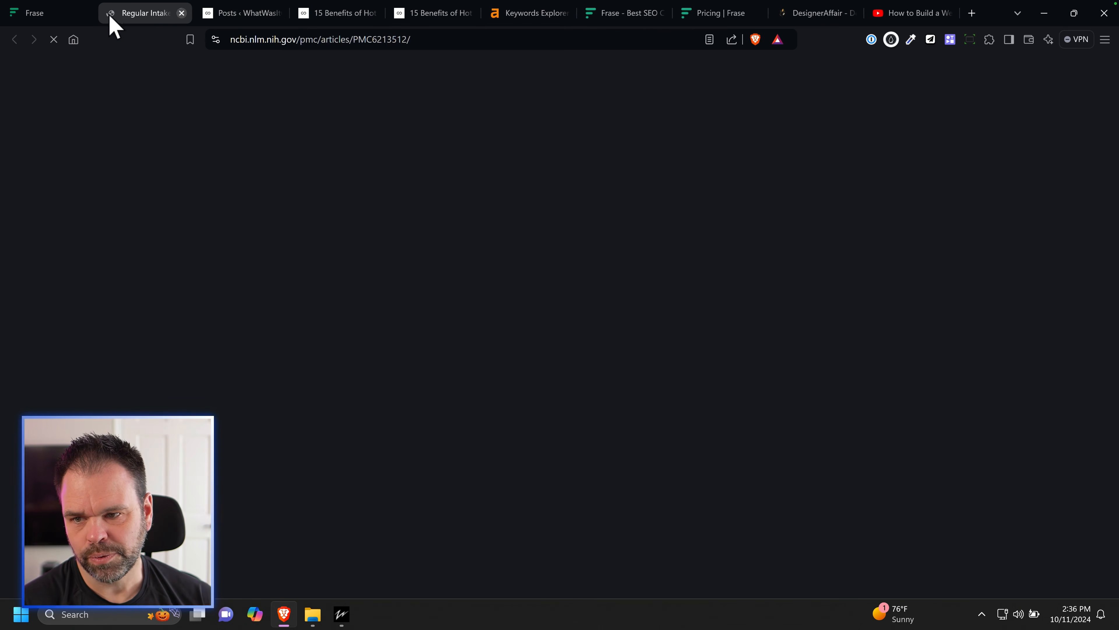
left_click(181, 13)
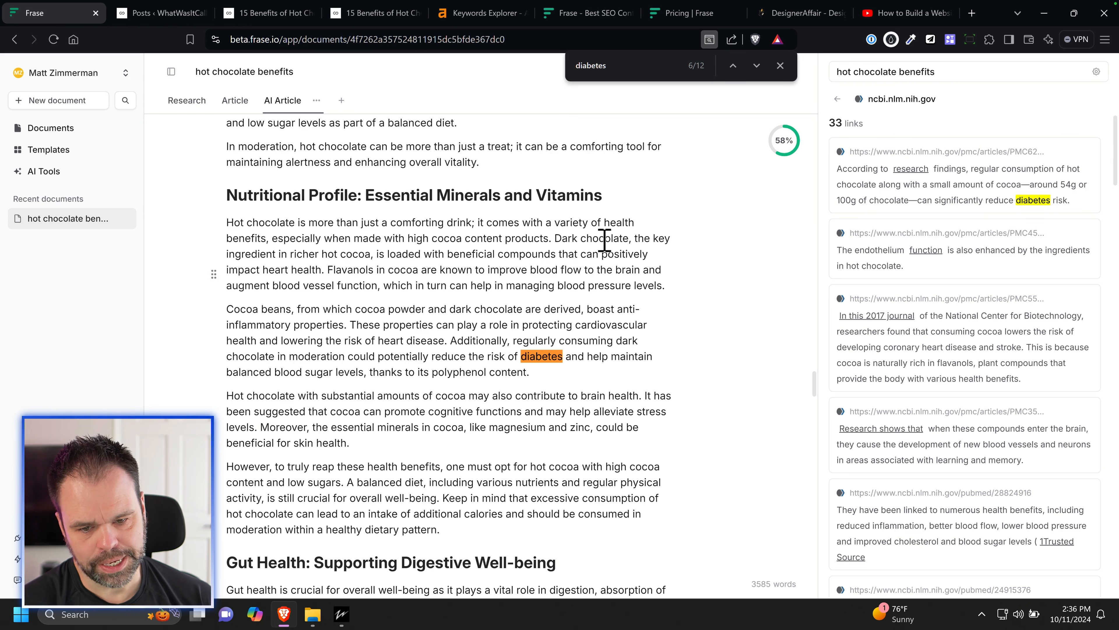
right_click(1043, 152)
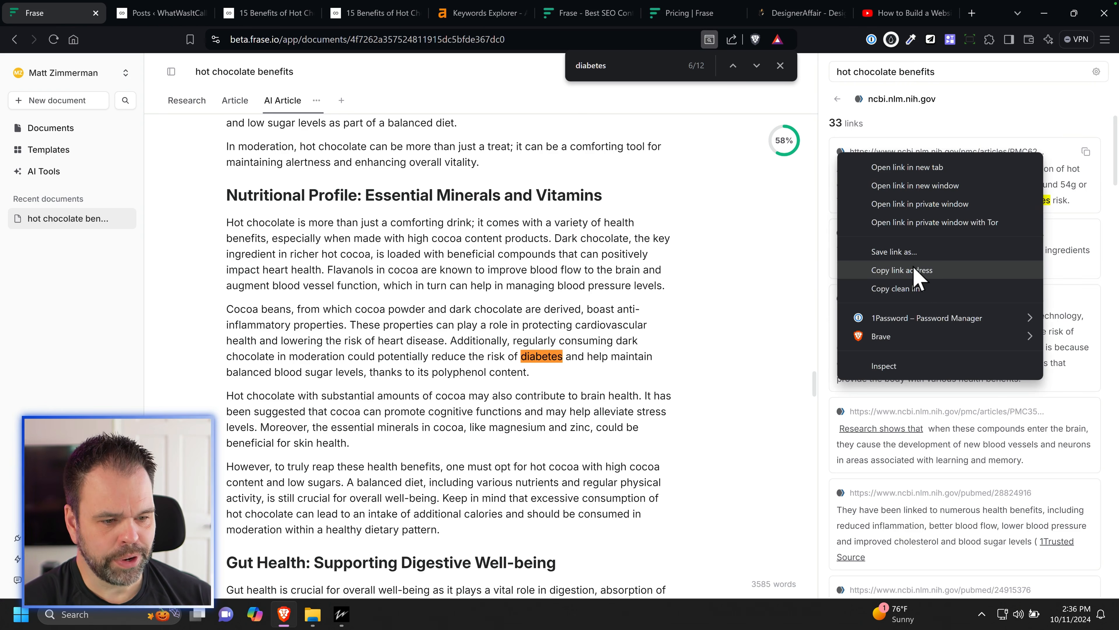
left_click(921, 271)
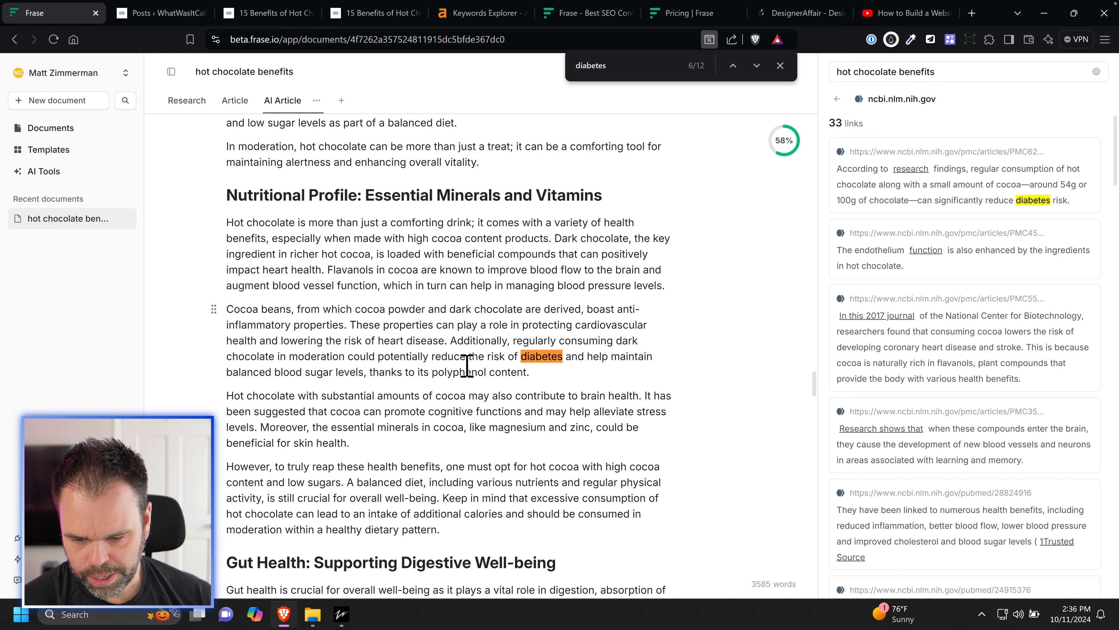
Step: Link the words "reduce the risk of diabetes" in the Nutritional Profile section to the copied research article URL
left_click_drag(434, 356, 562, 357)
left_click(659, 331)
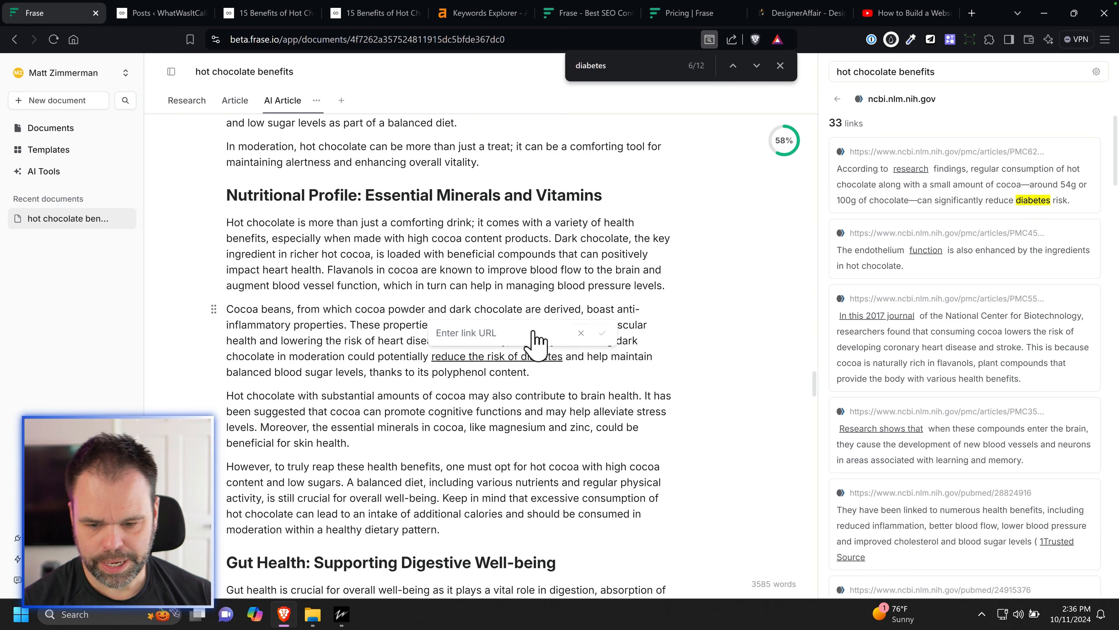
key("ctrl+v")
left_click(602, 333)
left_click(598, 395)
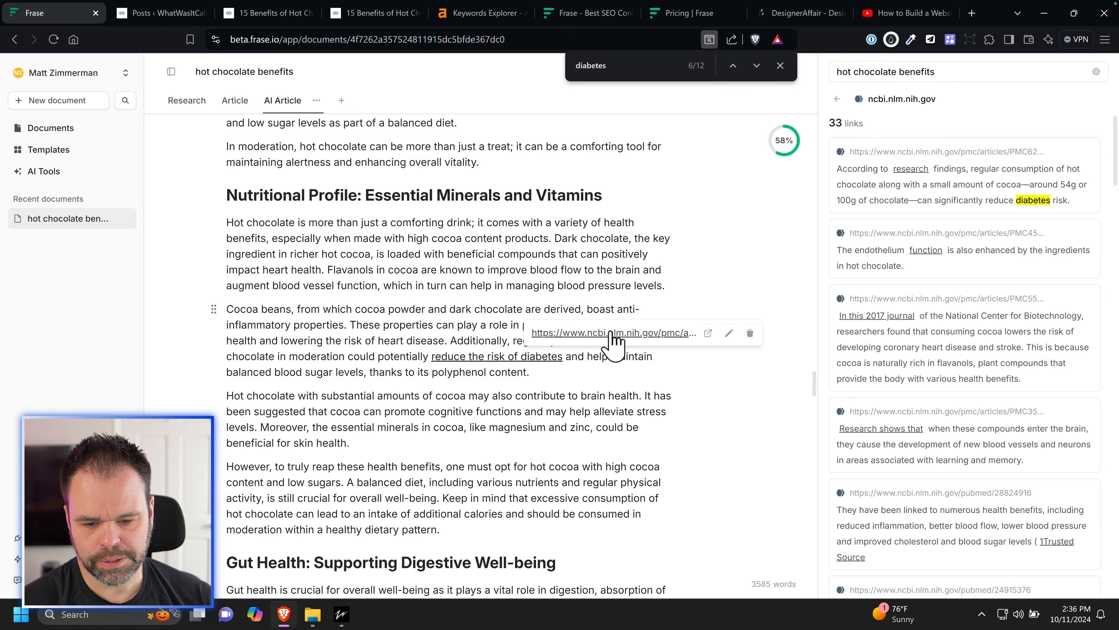
left_click_drag(598, 396, 592, 396)
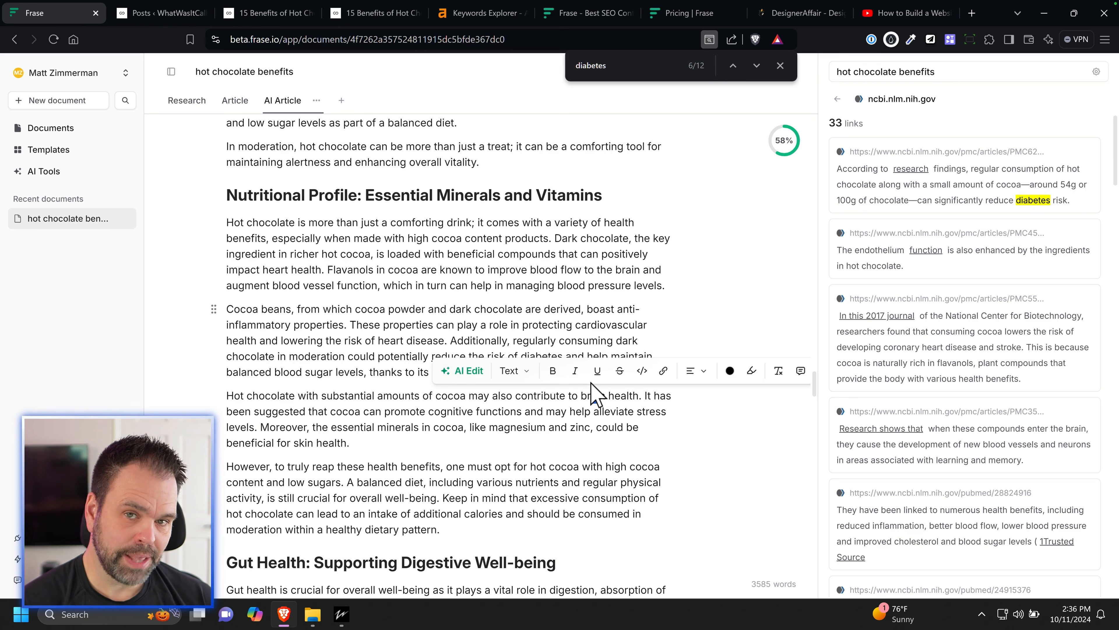
left_click(600, 301)
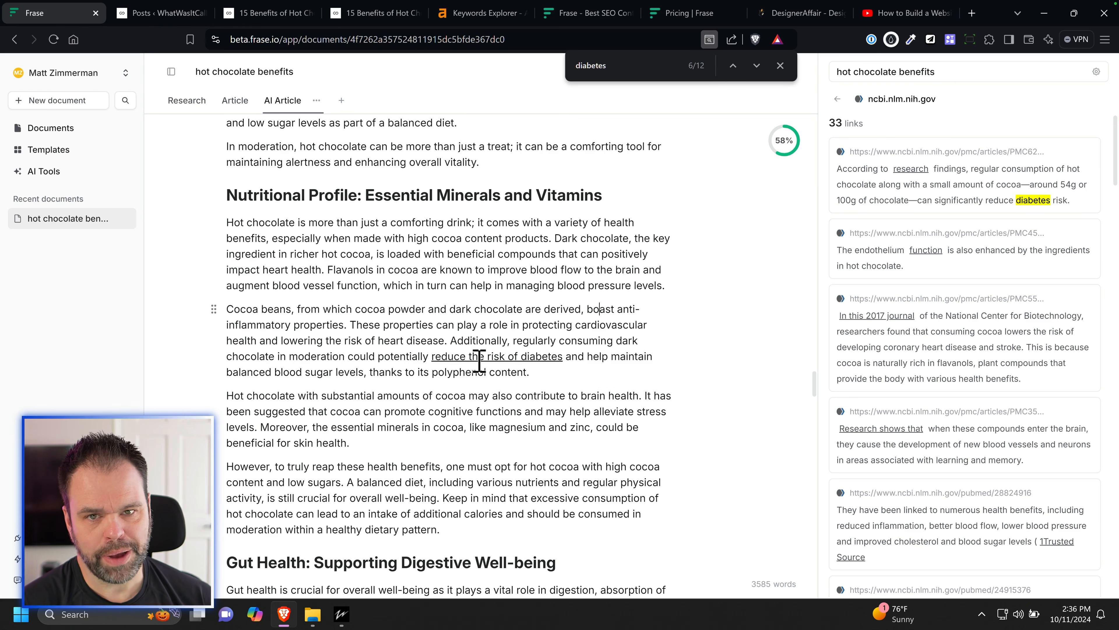
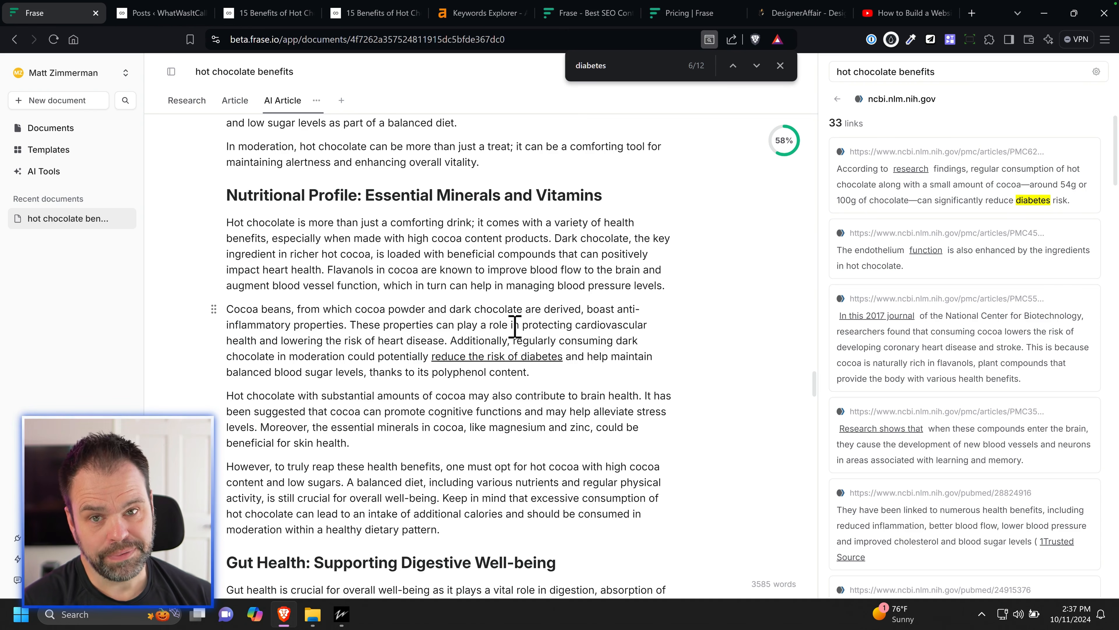
Step: Open the image insertion form on a new line under the Nutritional Profile heading, dismiss it and remove the empty line
scroll(574, 425, "down", 10)
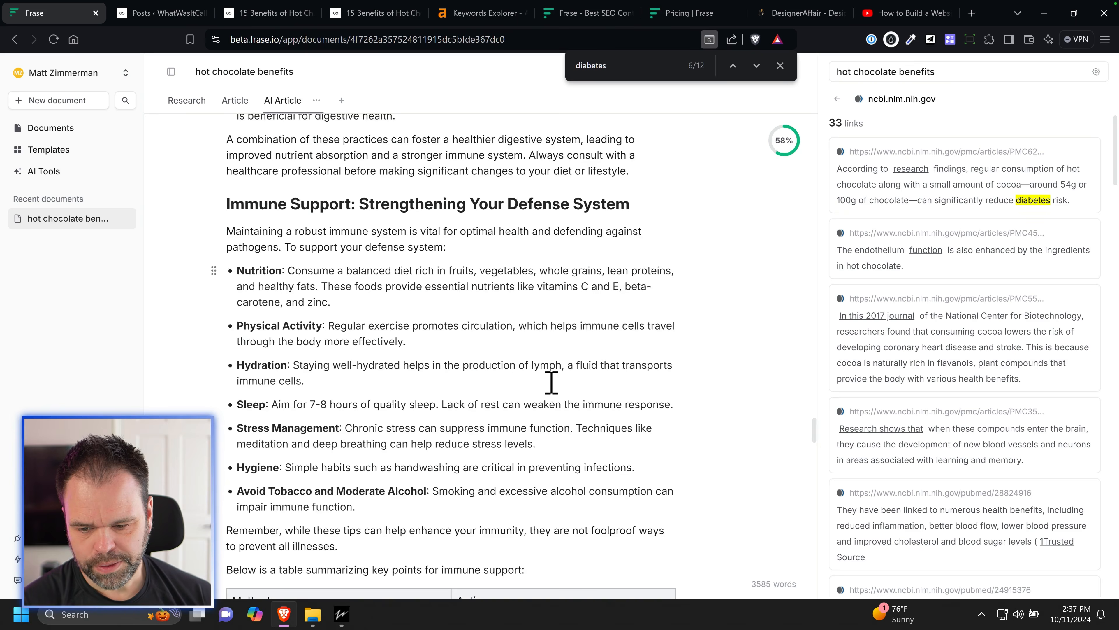
scroll(554, 382, "up", 12)
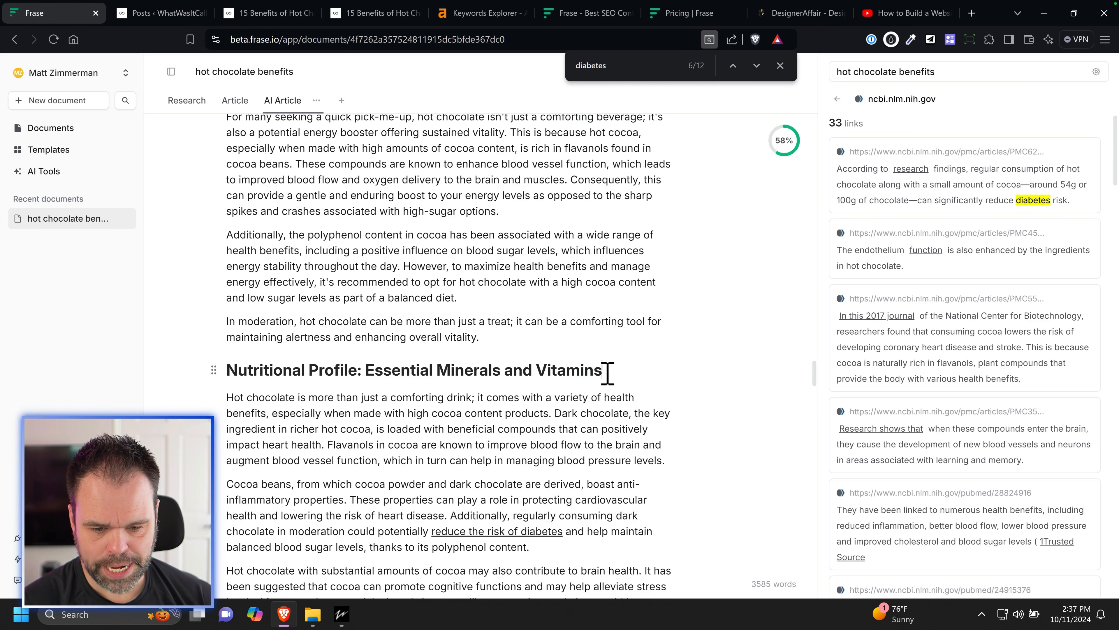
left_click(619, 381)
key("Return")
type("/")
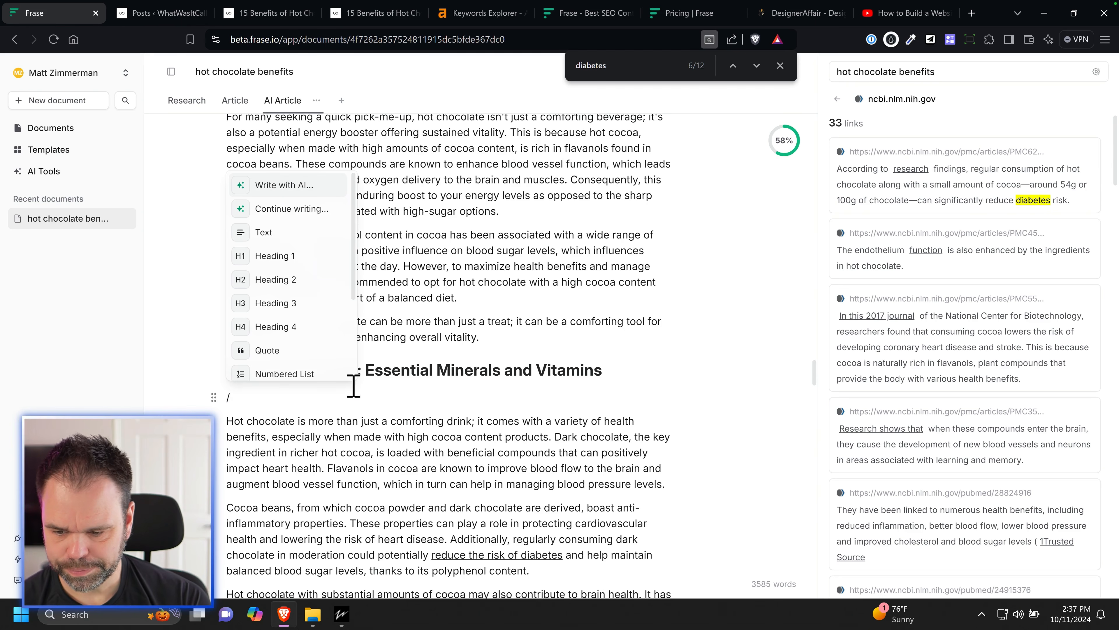
type("image")
left_click(289, 423)
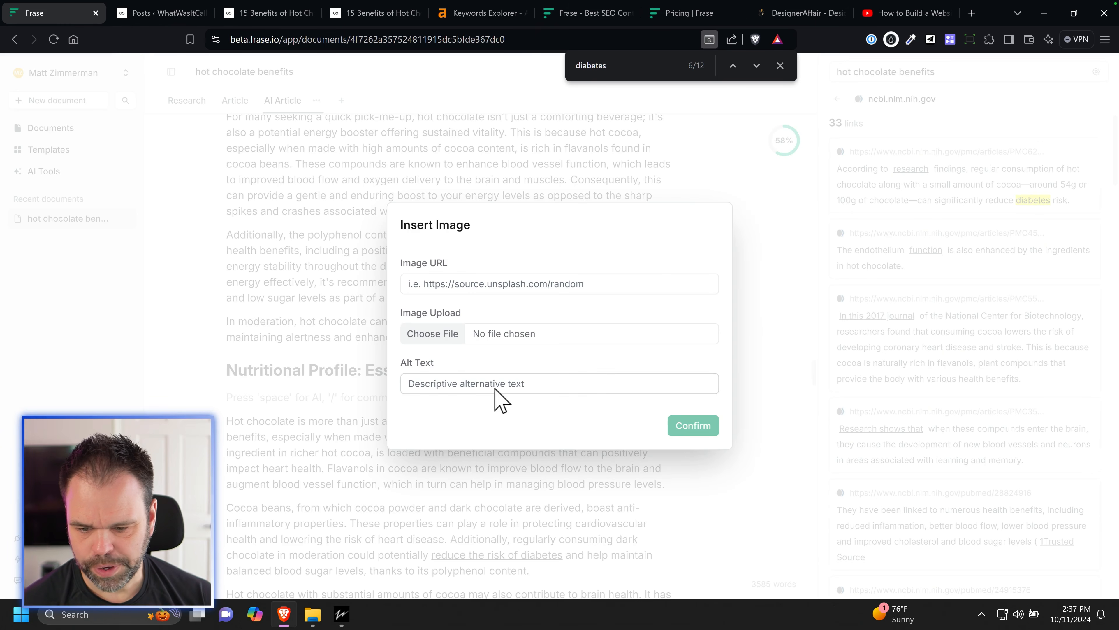
left_click(780, 200)
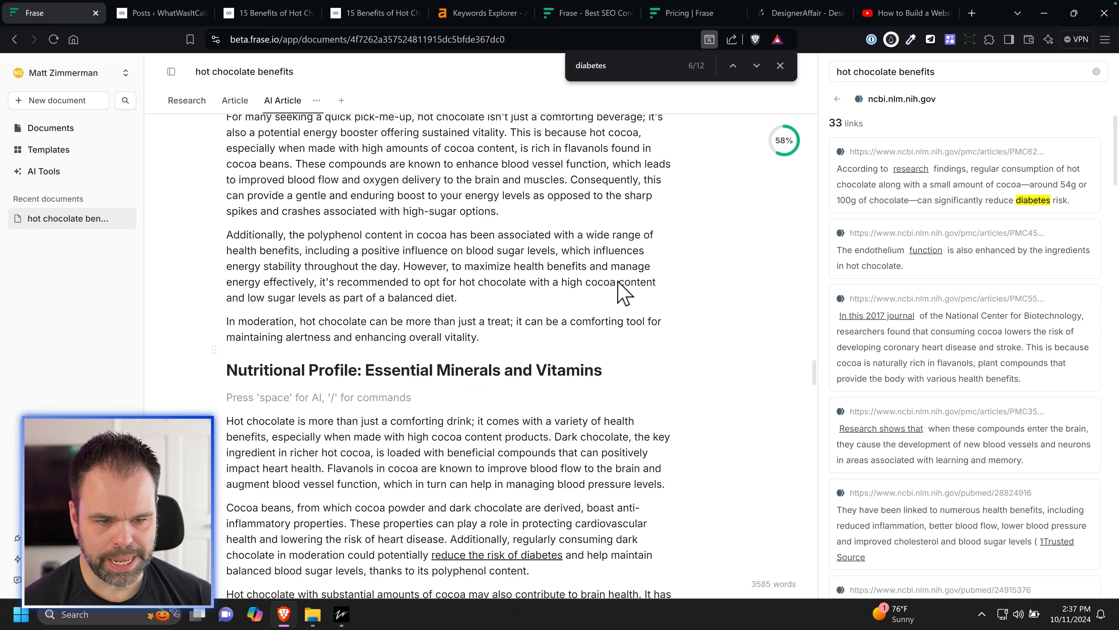
key("BackSpace")
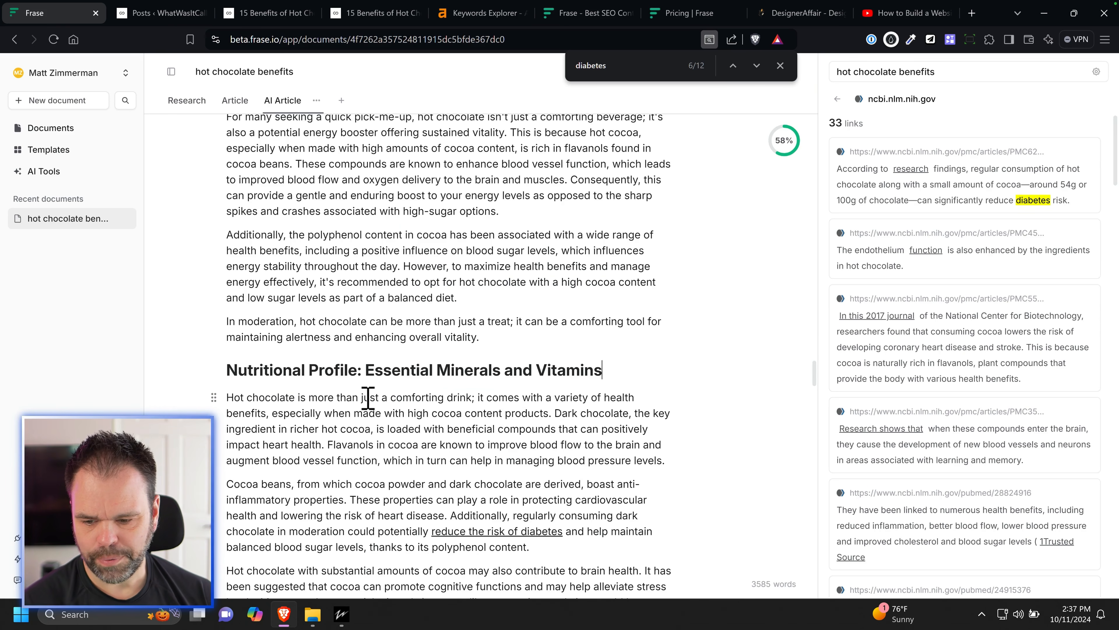
Step: Switch to ZimmWriter, view the Bulk AI Image Generator in the AI Vault, and close it
scroll(430, 430, "down", 10)
scroll(437, 435, "up", 20)
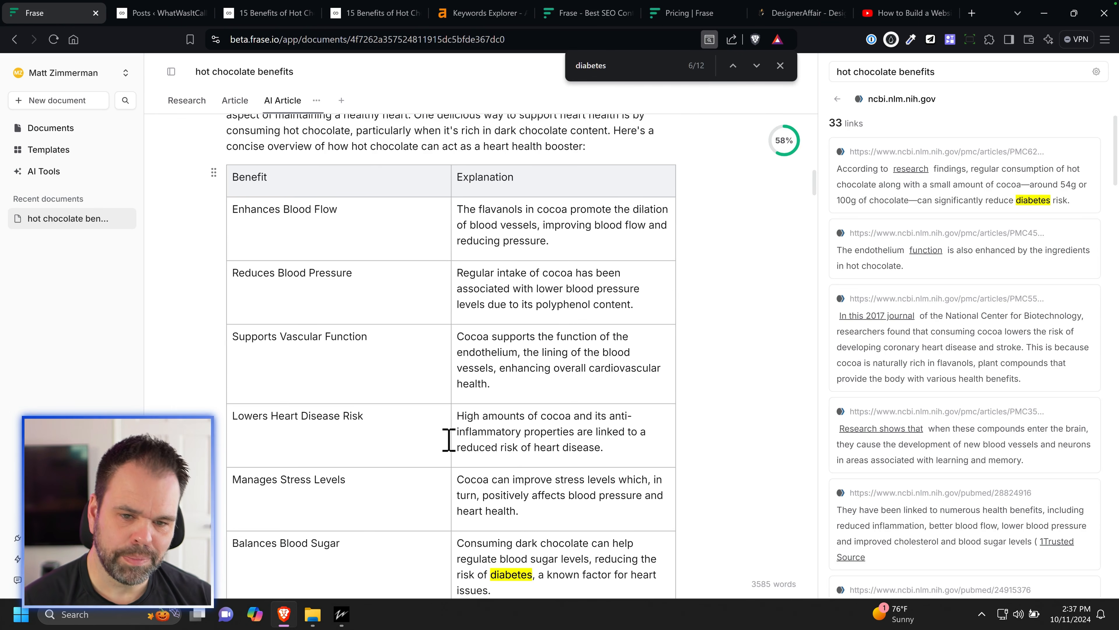
scroll(509, 452, "up", 10)
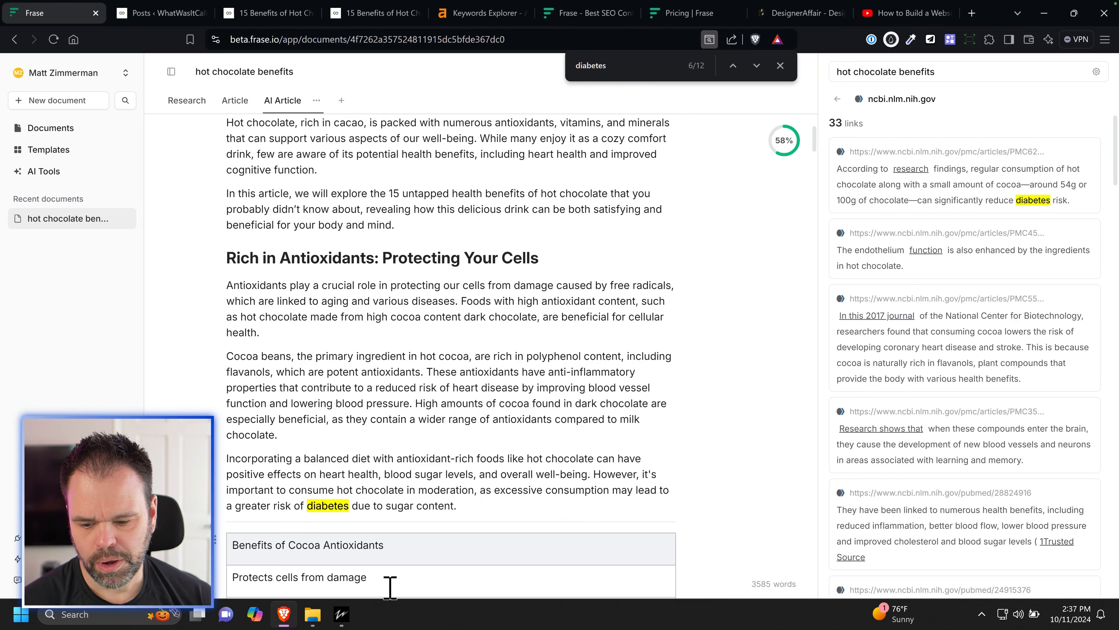
left_click(341, 614)
left_click(573, 394)
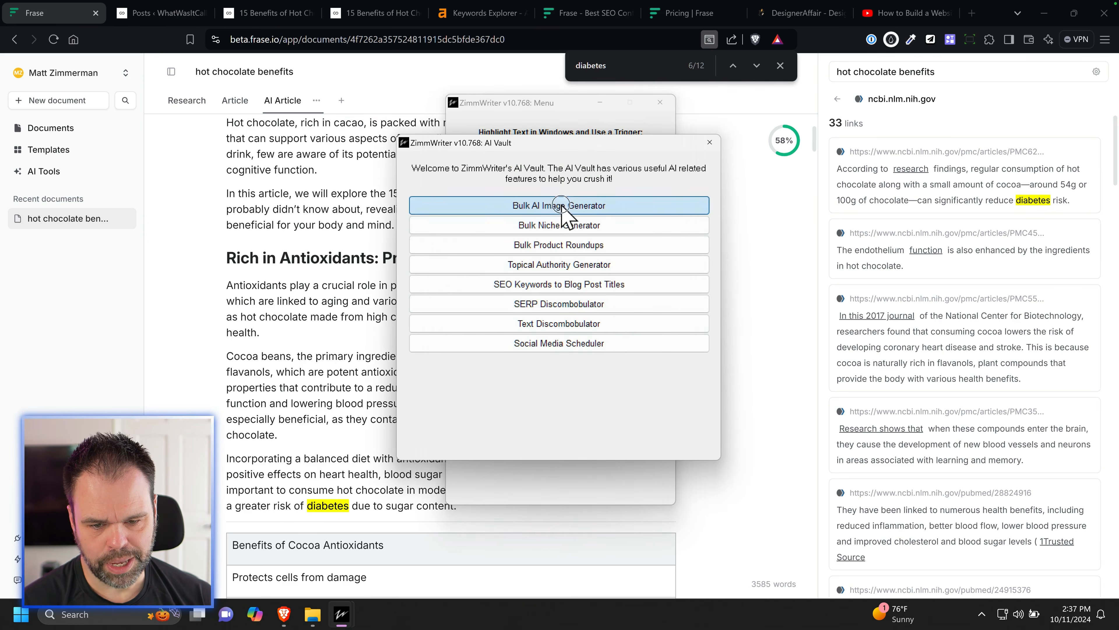
left_click(562, 205)
left_click_drag(538, 115, 653, 116)
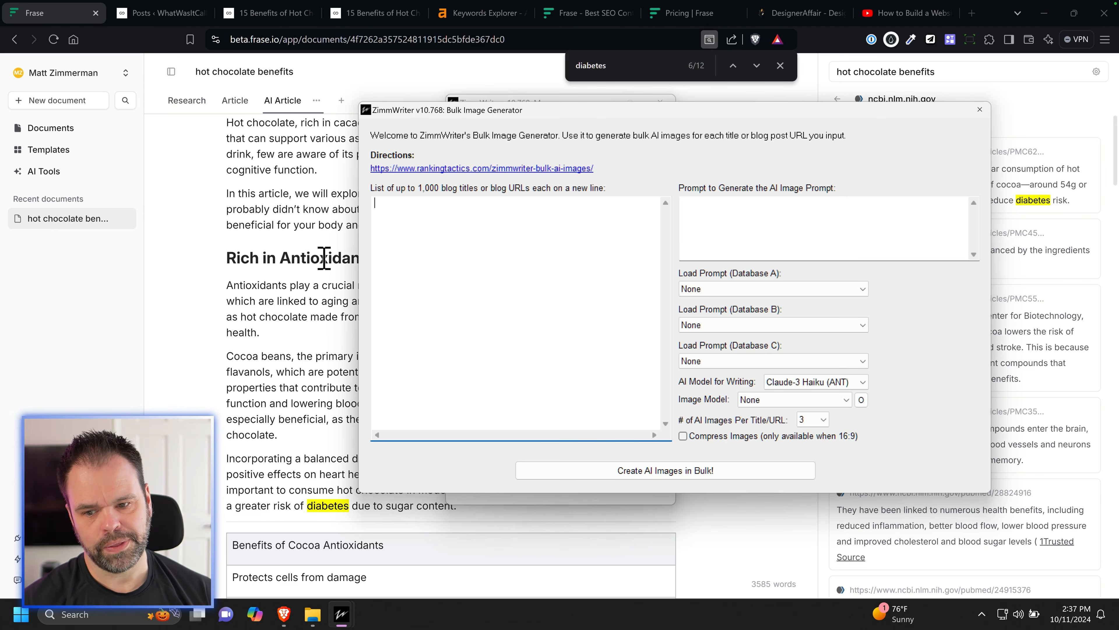
left_click(978, 110)
Step: Close the page search and return to the list of external link sources
left_click(400, 374)
scroll(414, 375, "up", 4)
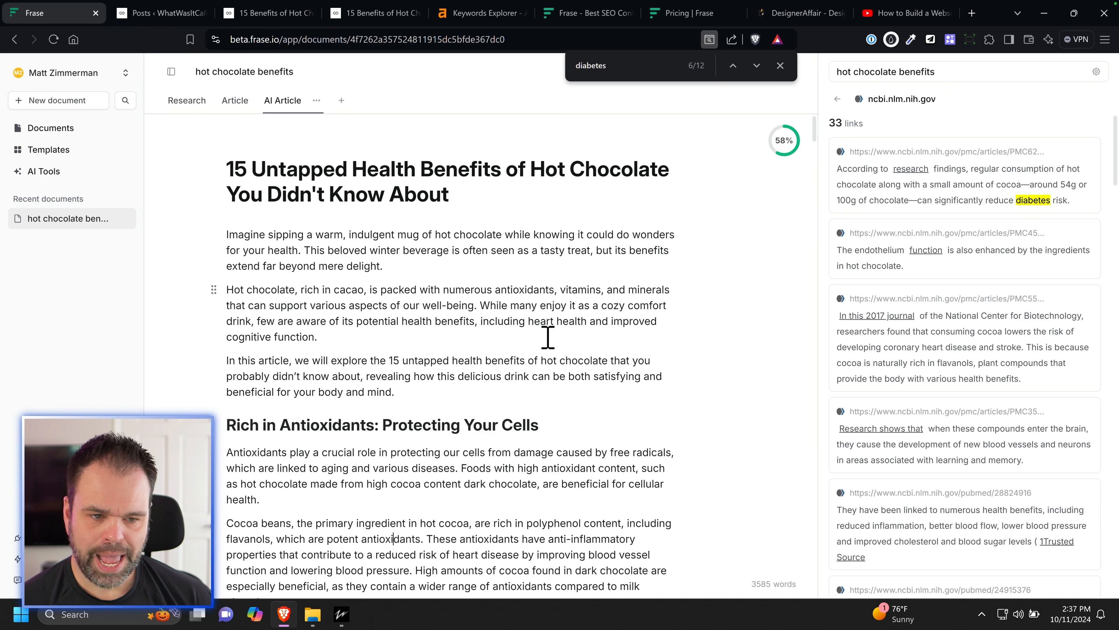
scroll(563, 318, "down", 3)
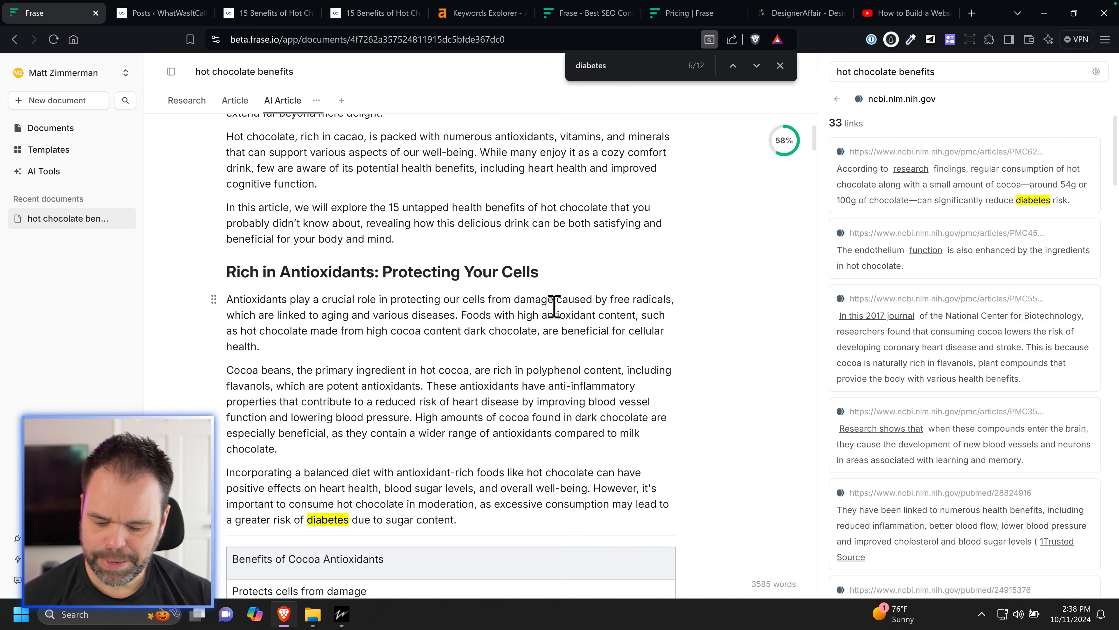
key("ctrl+a")
left_click(580, 254)
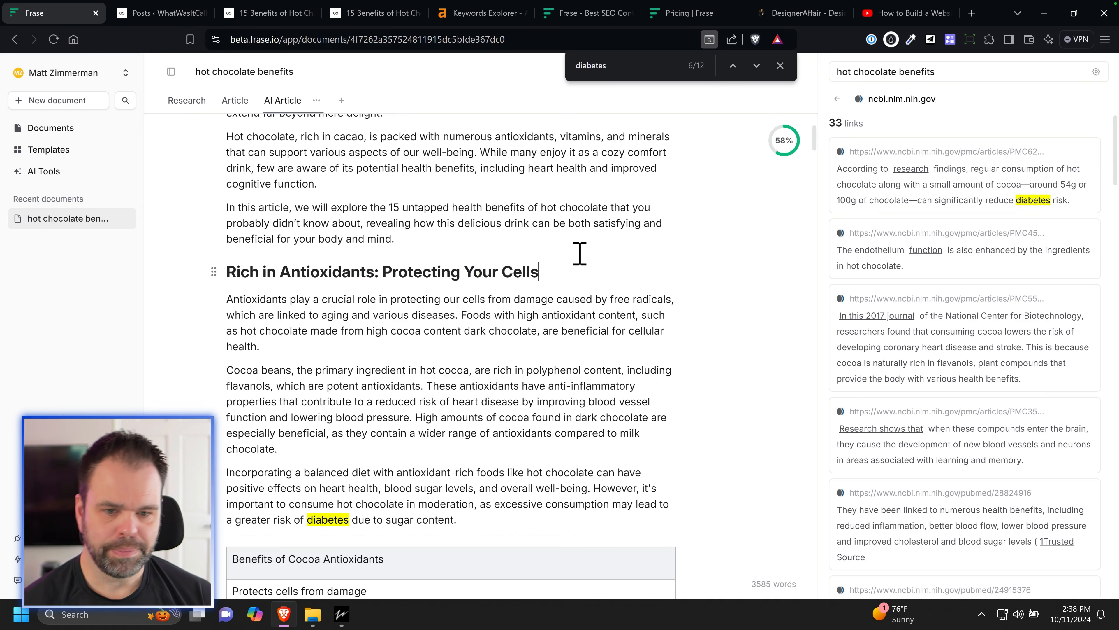
left_click(605, 237)
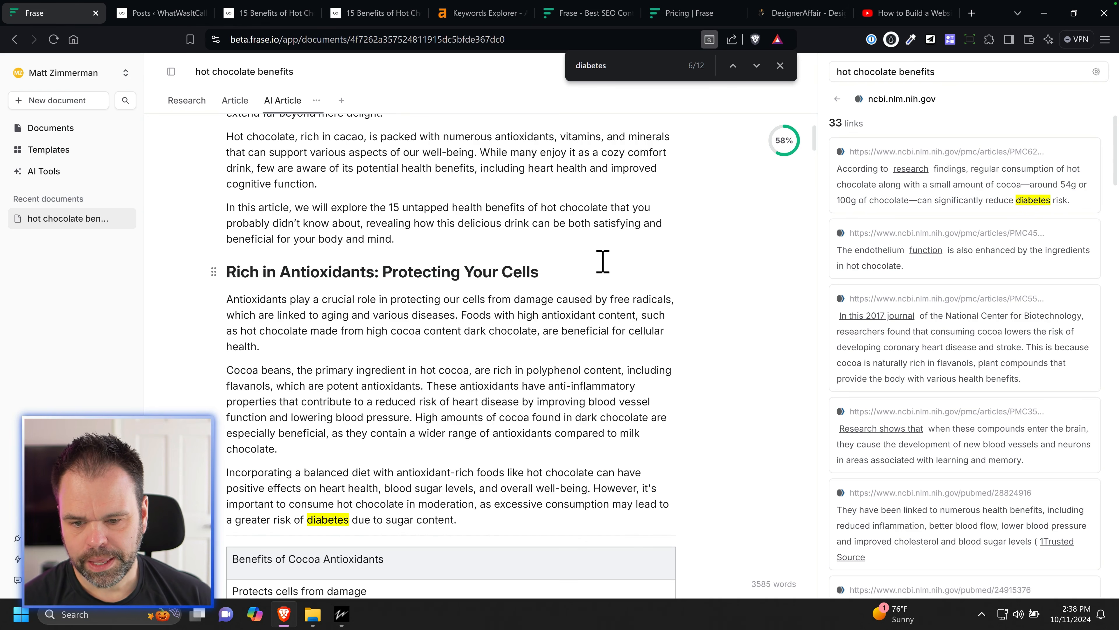
left_click(779, 66)
left_click(839, 99)
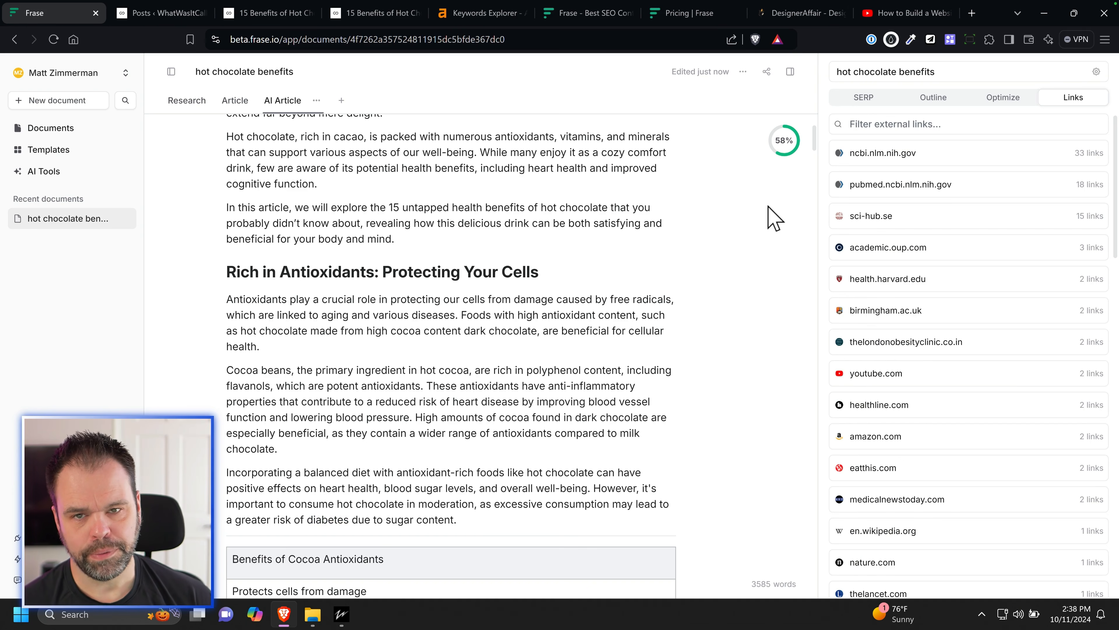
Step: Add a new tab named "test" to the hot chocolate benefits document
scroll(611, 296, "up", 3)
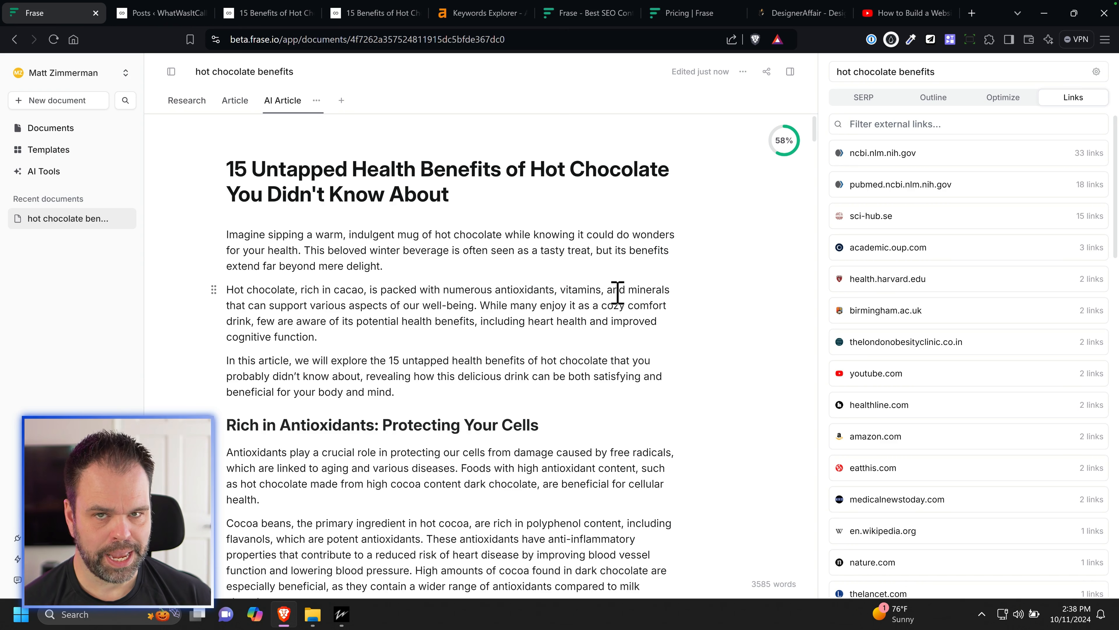
left_click(342, 104)
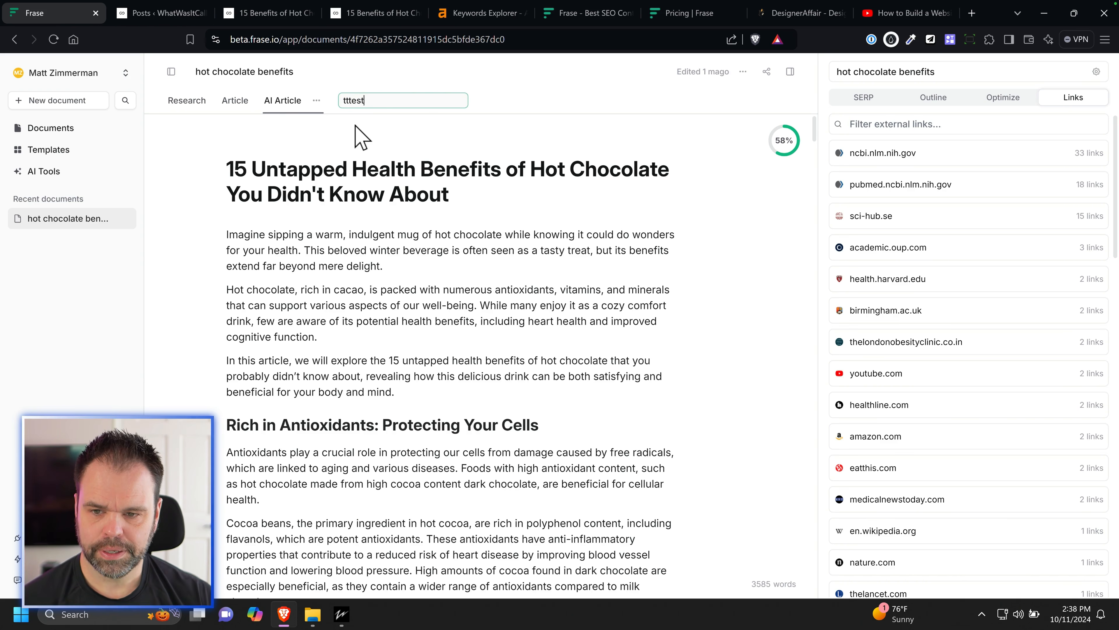
Step: Replace the test tab's title with "15 Benefits of Hot Chocolate", copied from the ZimmWriter output file in Notepad++
scroll(614, 367, "up", 20)
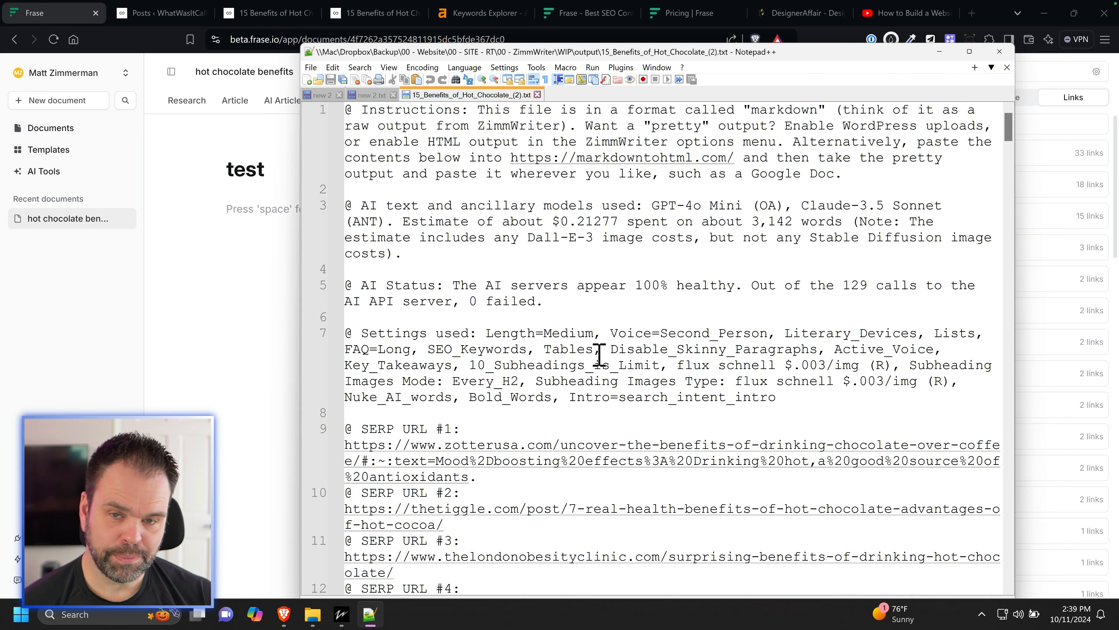
scroll(599, 356, "down", 11)
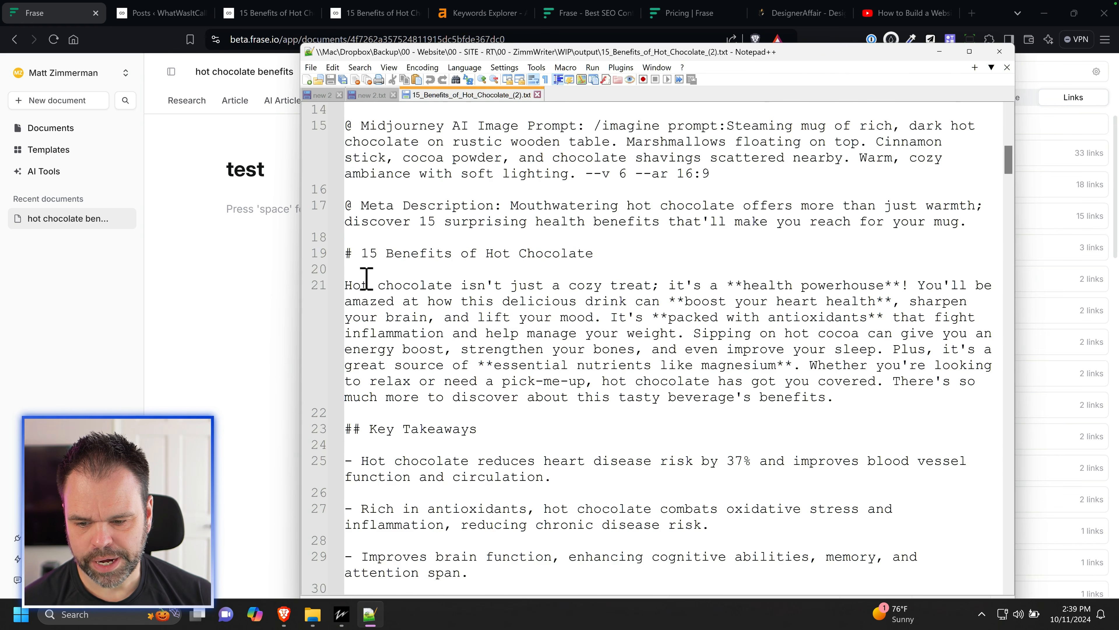
triple_click(349, 285)
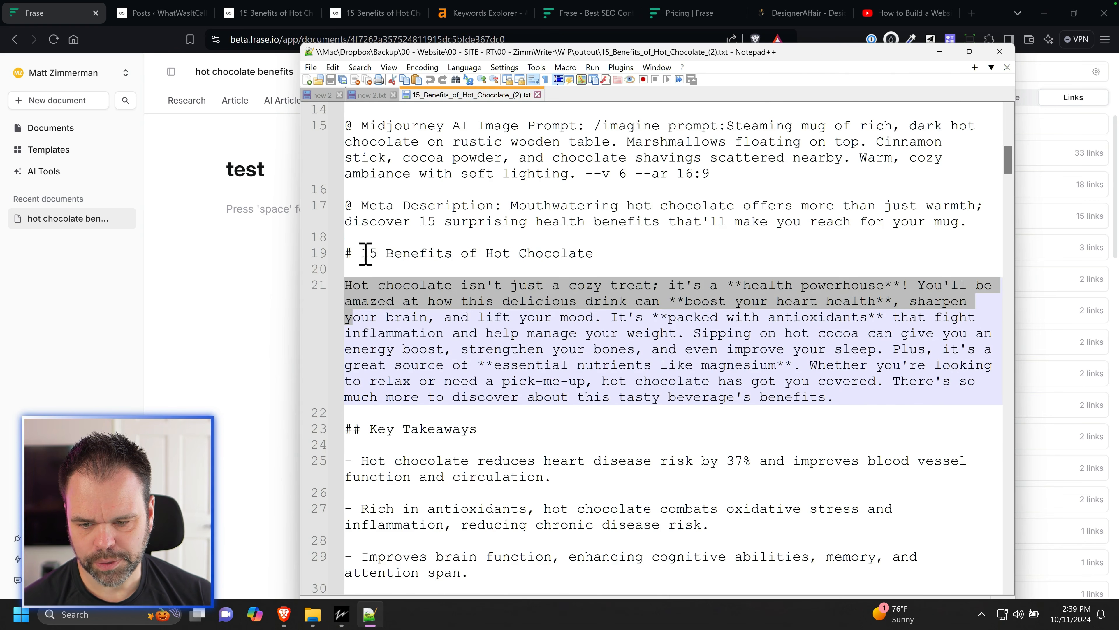
left_click_drag(362, 253, 605, 252)
key("ctrl+c")
left_click(279, 179)
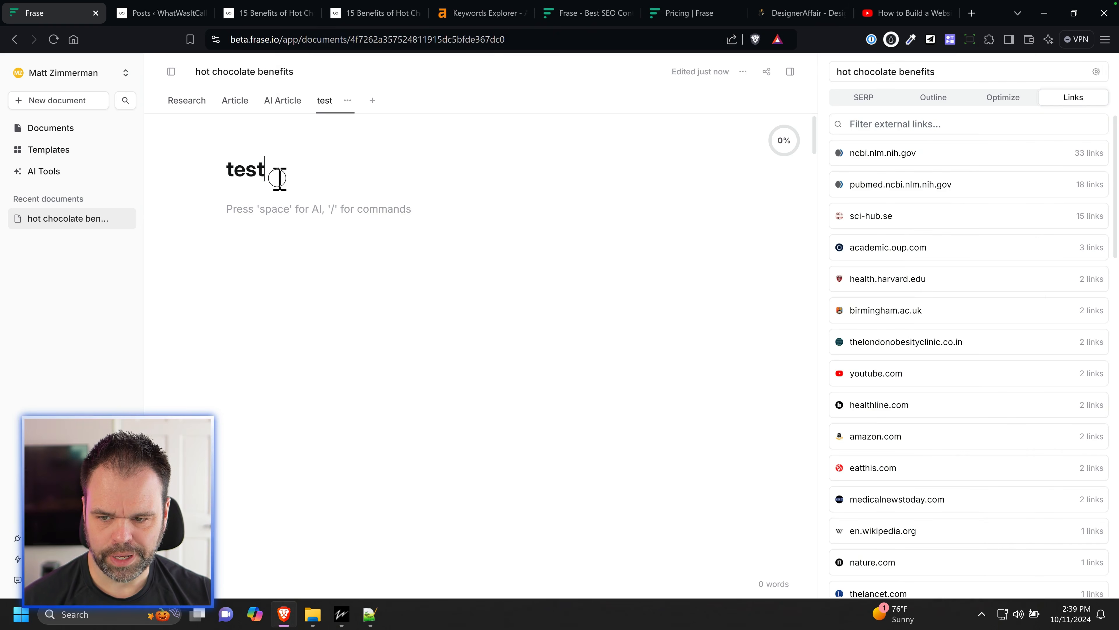
double_click(279, 179)
key("ctrl+v")
Step: Copy the article from its introduction through the end of the Notepad++ file and paste it below the title in the test tab
key("alt+Tab")
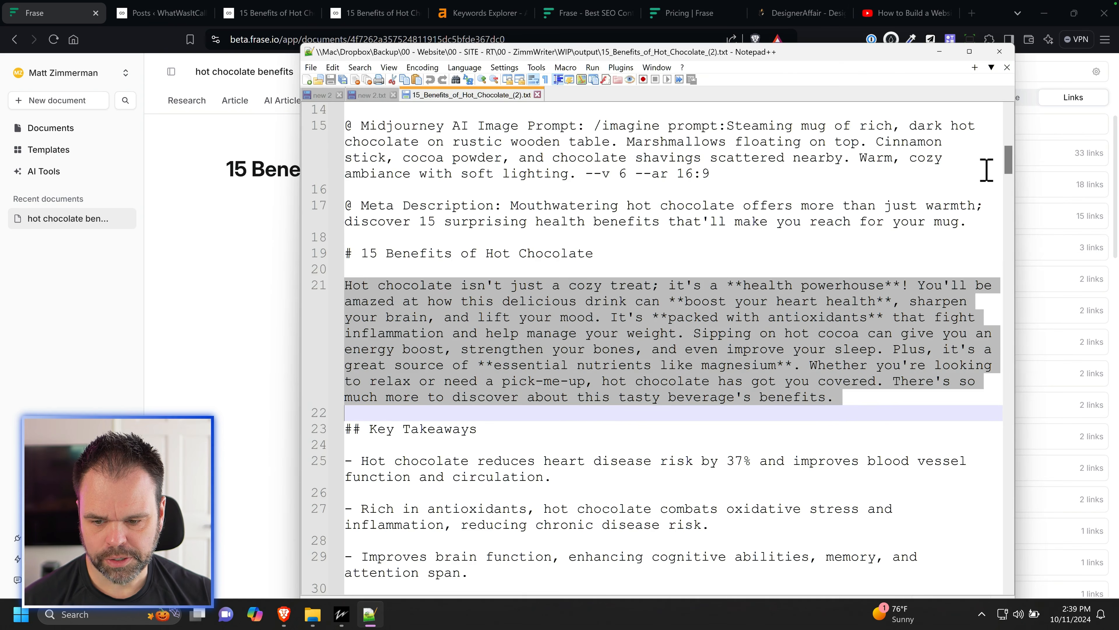
left_click_drag(1009, 163, 1012, 578)
scroll(815, 400, "up", 2)
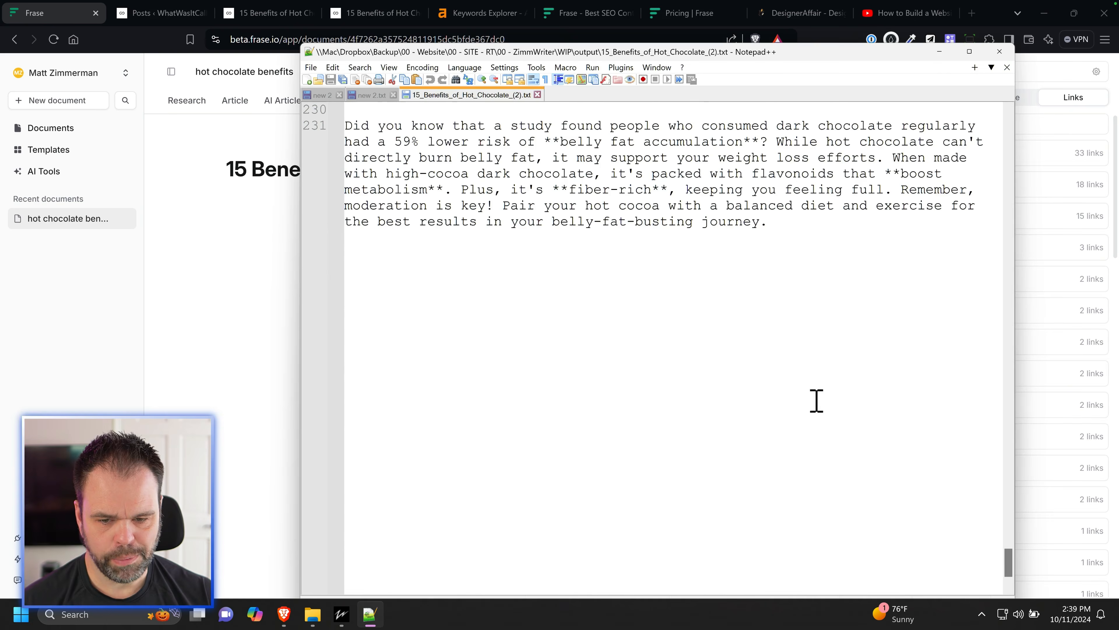
key("ctrl+a")
left_click(269, 210)
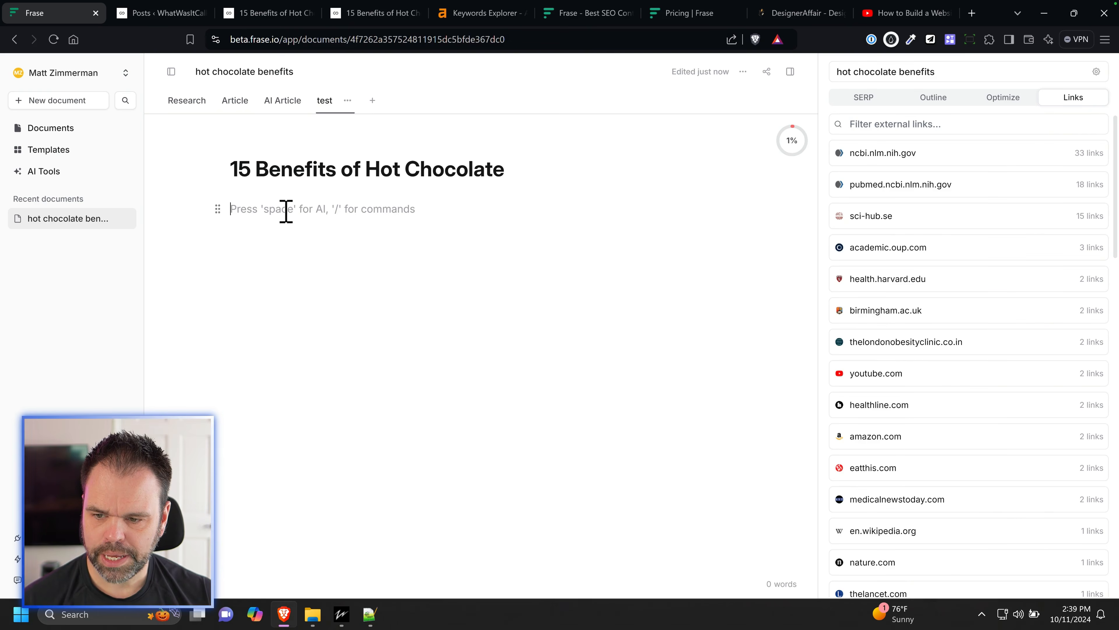
key("ctrl+v")
Step: Review the pasted article from the introduction to the Brain Function Enhancer section, highlighting the image file path under that heading
scroll(412, 430, "up", 15)
scroll(423, 420, "up", 10)
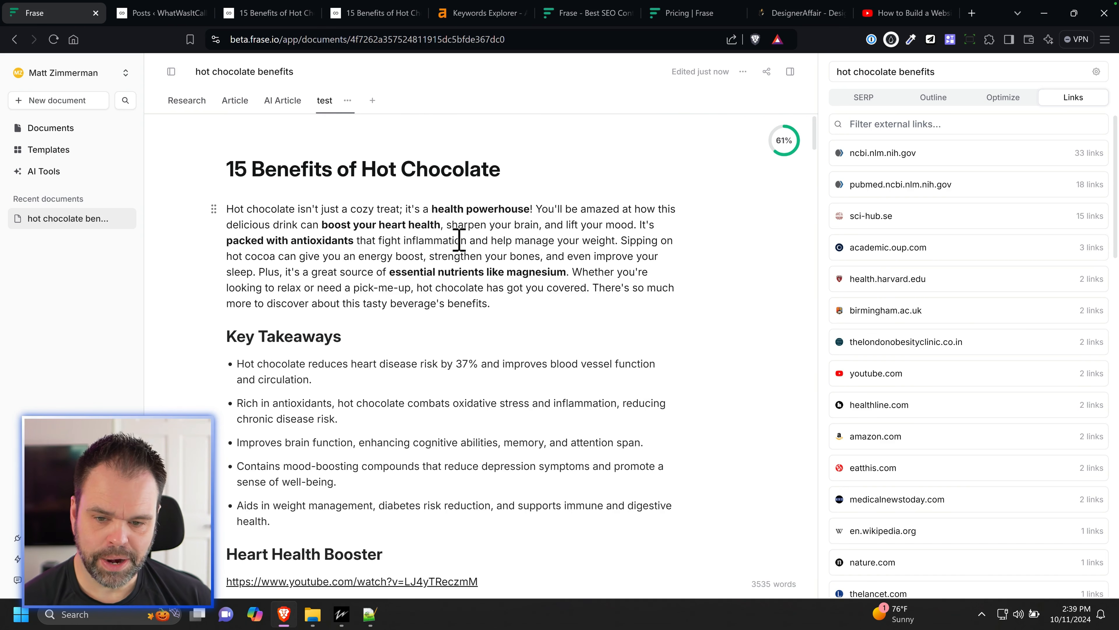
scroll(472, 335, "down", 1)
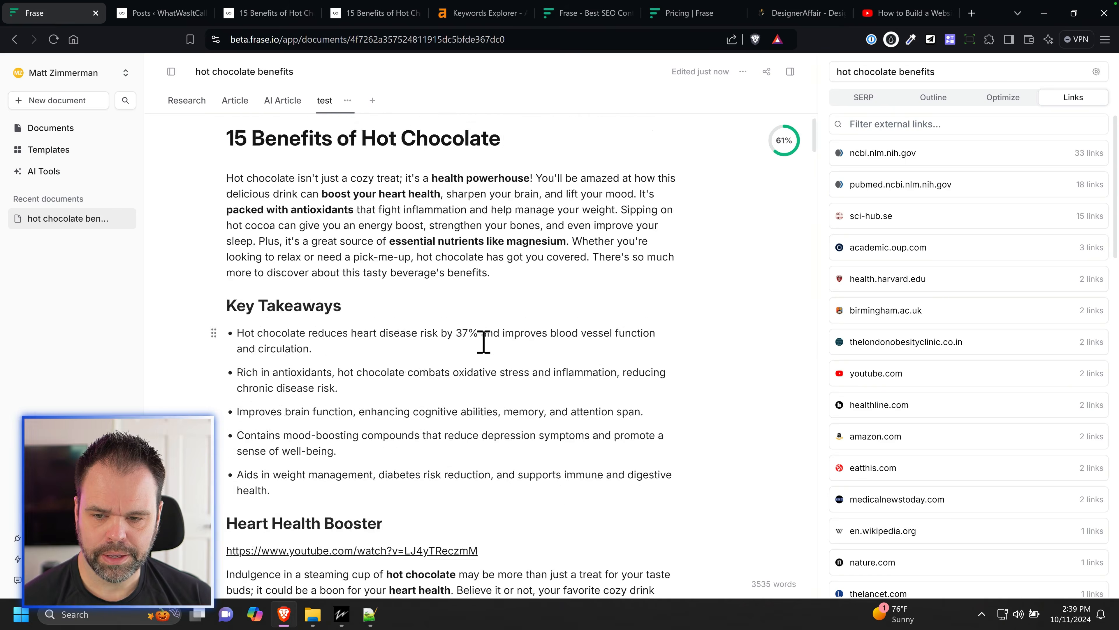
scroll(465, 335, "up", 1)
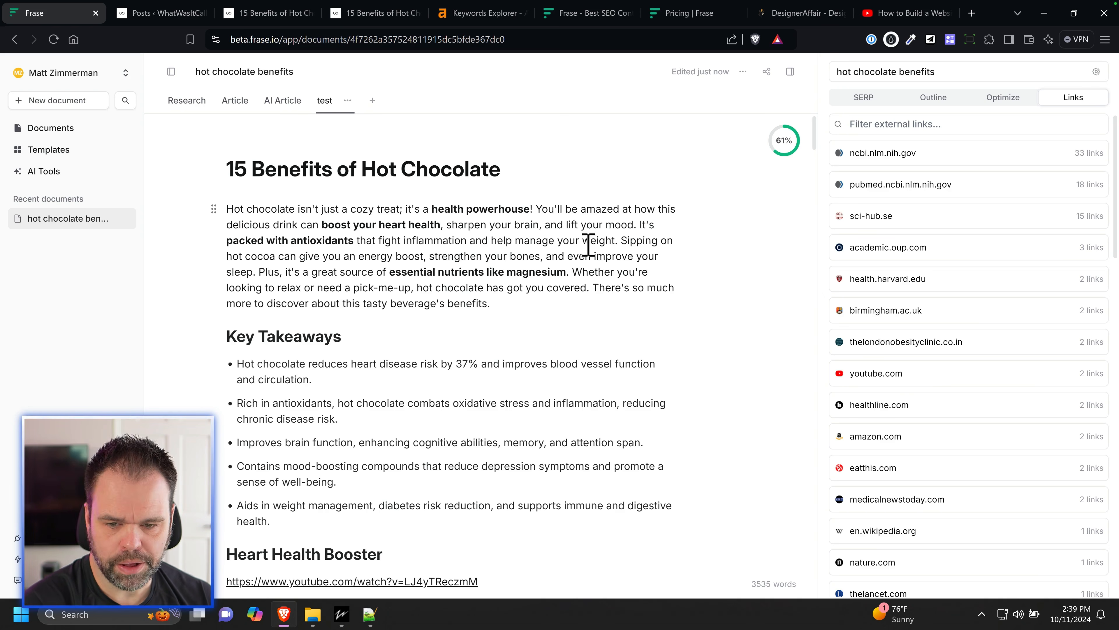
scroll(387, 288, "down", 9)
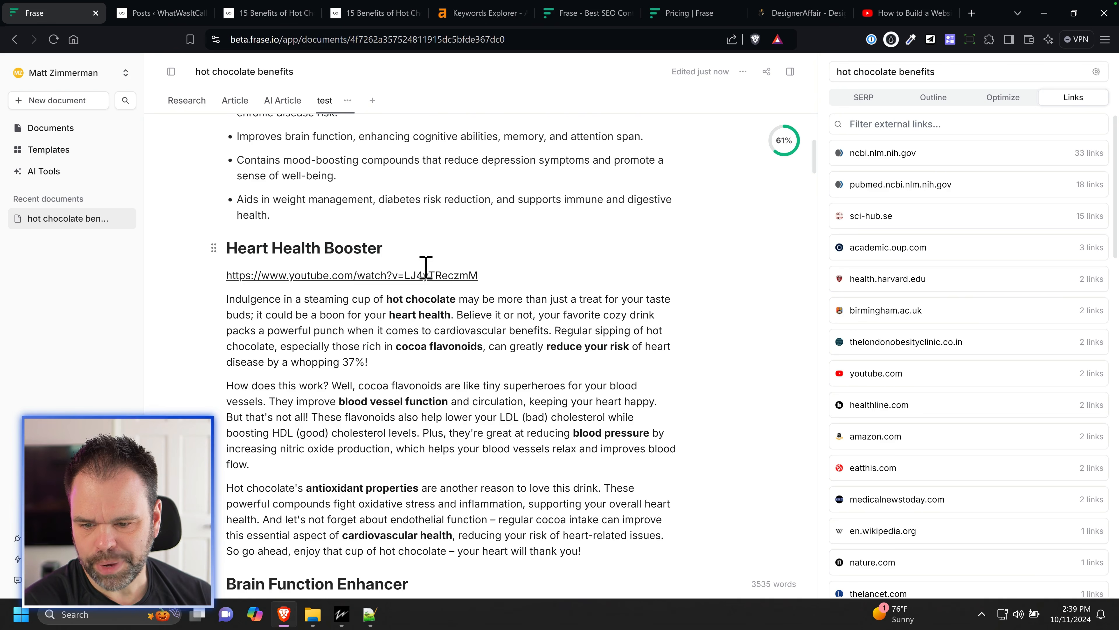
scroll(464, 315, "down", 9)
left_click_drag(559, 321, 223, 304)
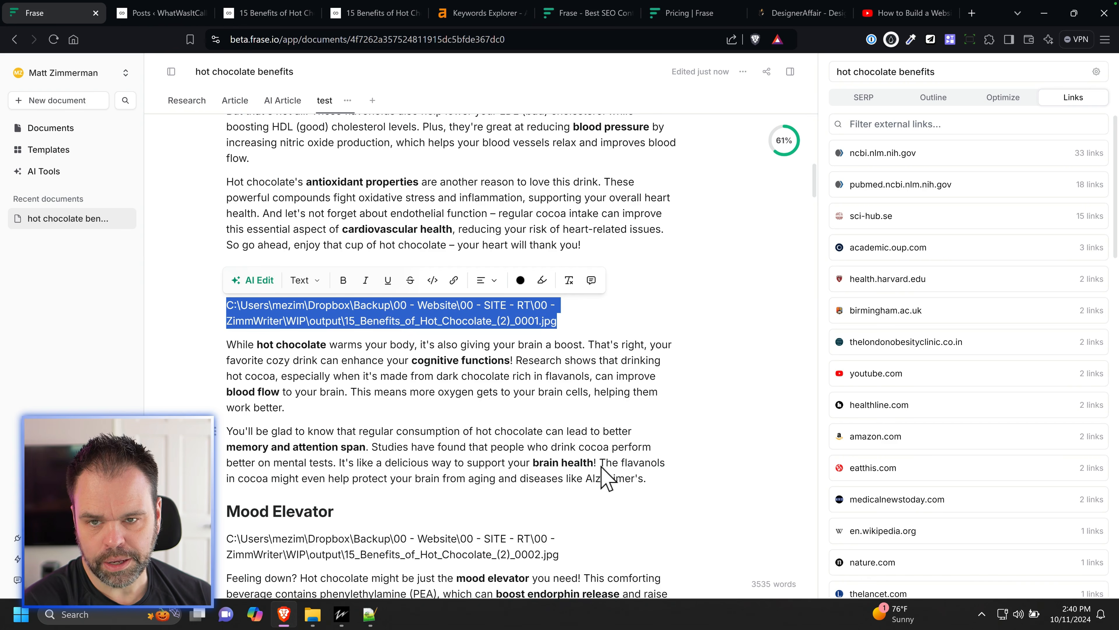
left_click(369, 614)
left_click(264, 374)
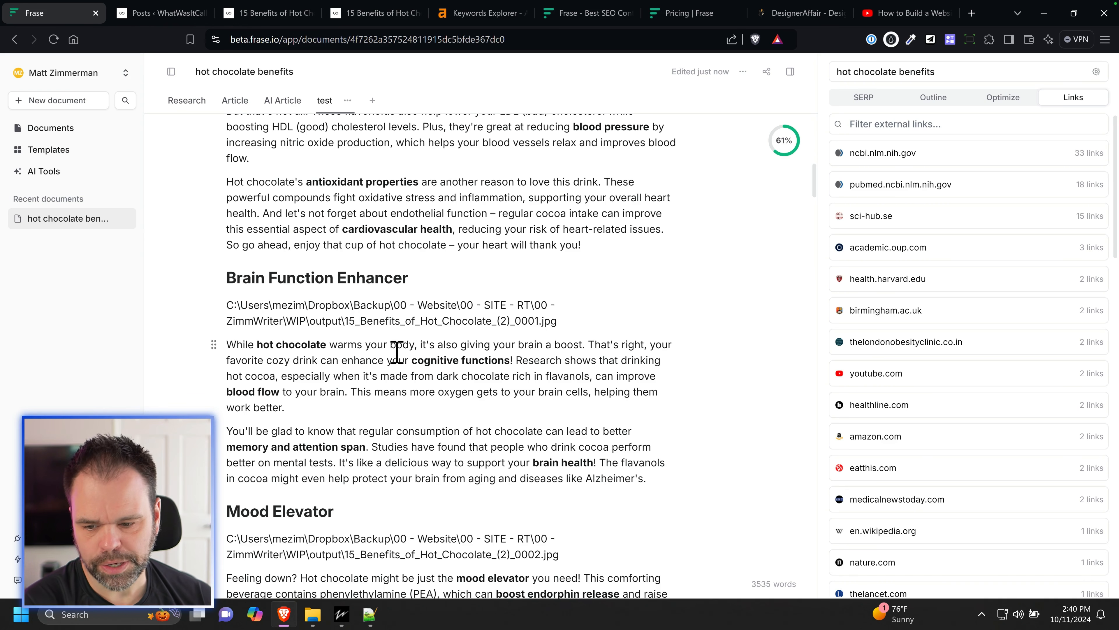
Step: Look through the sections down to Blood Pressure Regulator, view the ncbi.nlm.nih.gov links, and return to the list of sources
scroll(437, 400, "down", 20)
scroll(485, 403, "down", 20)
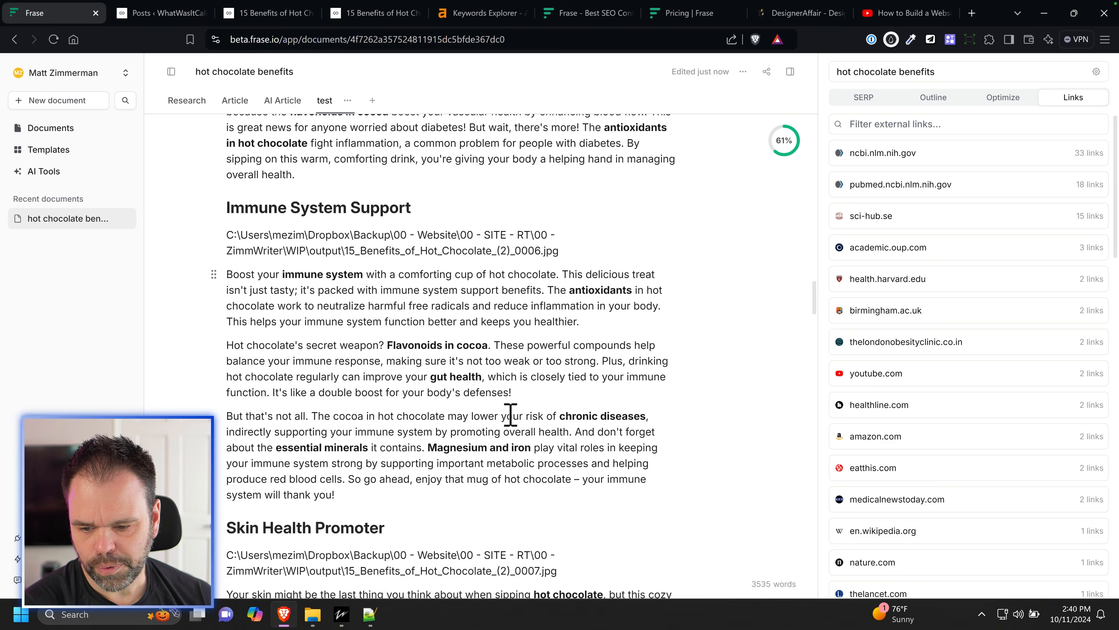
scroll(545, 413, "up", 8)
scroll(545, 413, "up", 2)
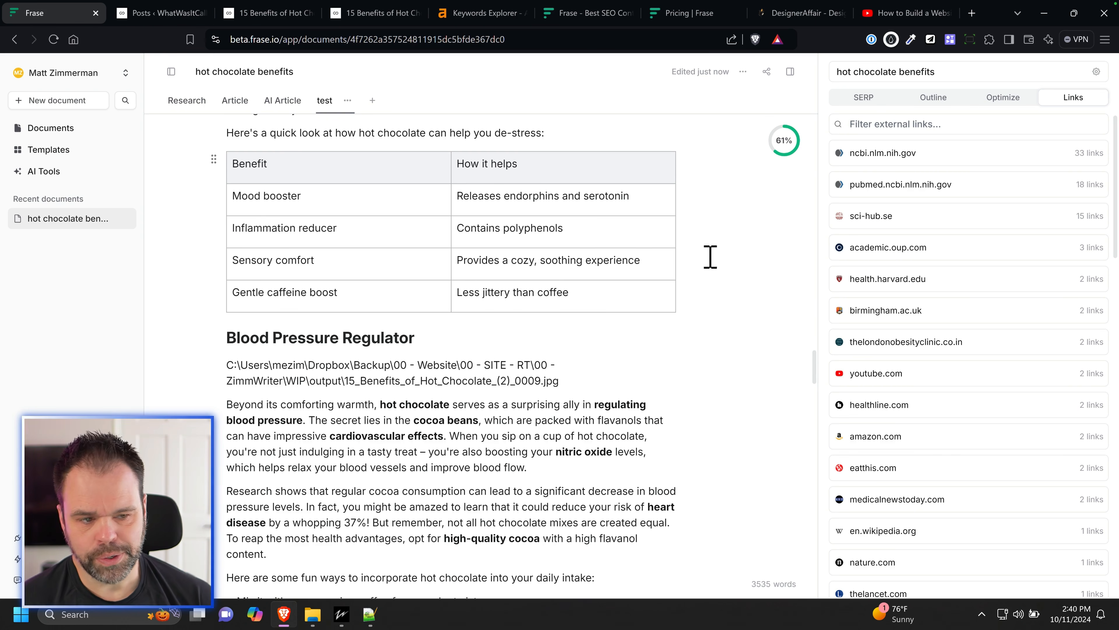
scroll(727, 255, "down", 3)
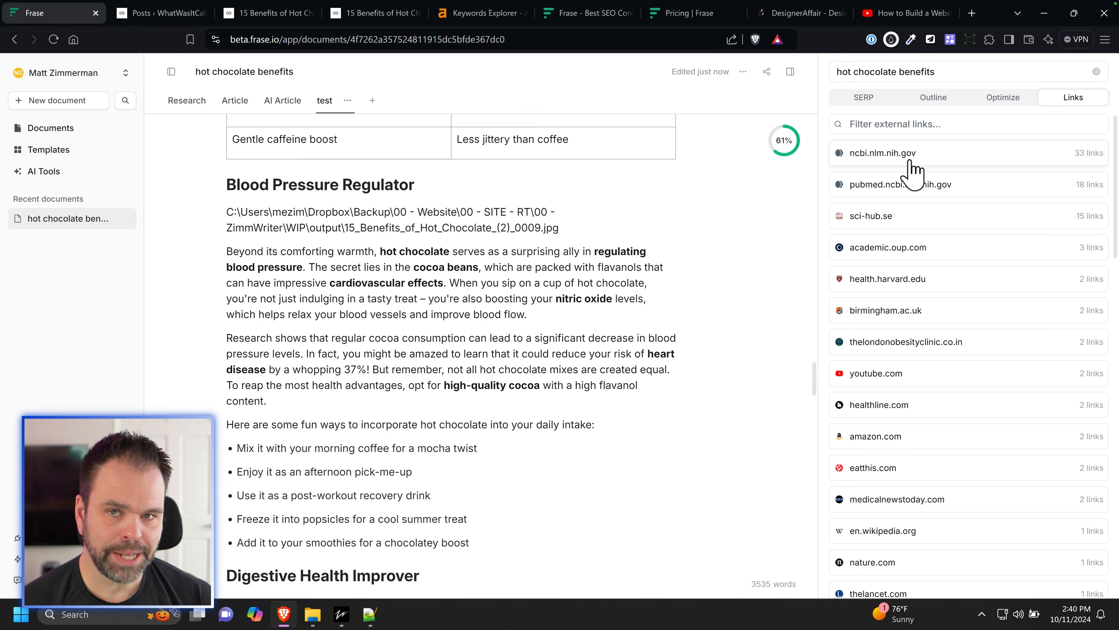
left_click(905, 164)
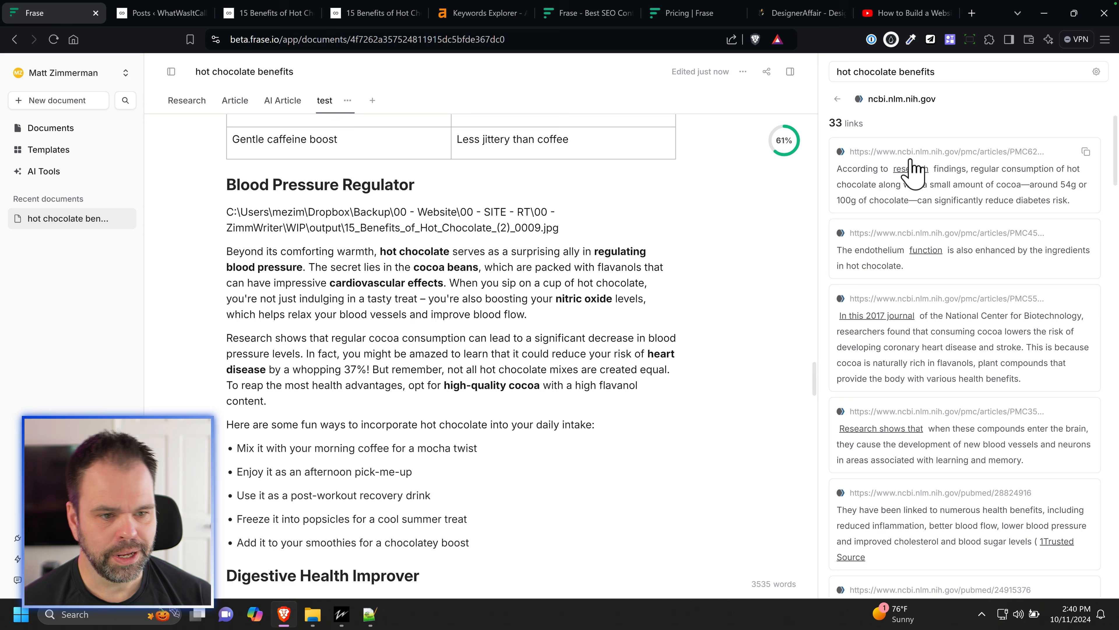
left_click(837, 99)
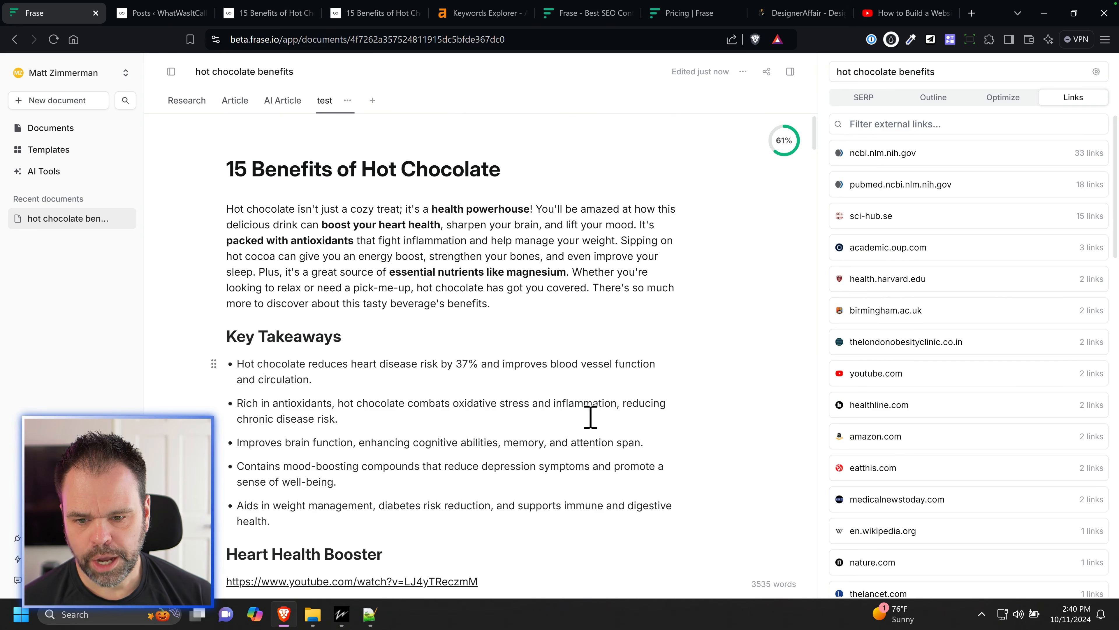
Step: Copy the published article at whatwasitcalled.com/15-benefits-of-hot-chocolate/ from its title through the end of the belly fat answer
left_click(260, 13)
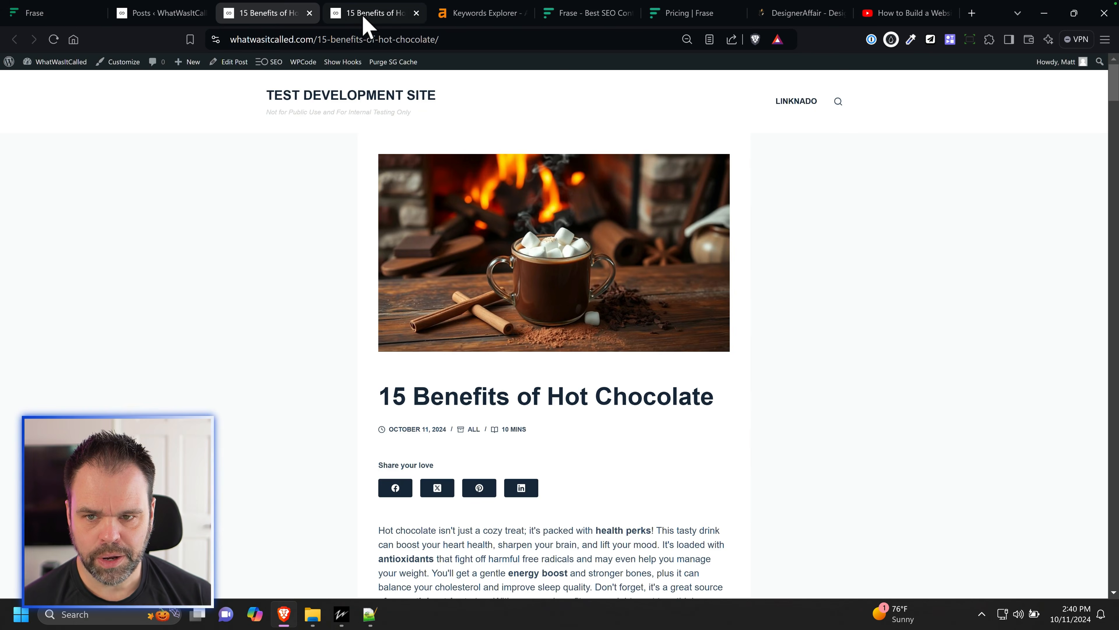
scroll(547, 382, "down", 6)
scroll(610, 392, "up", 3)
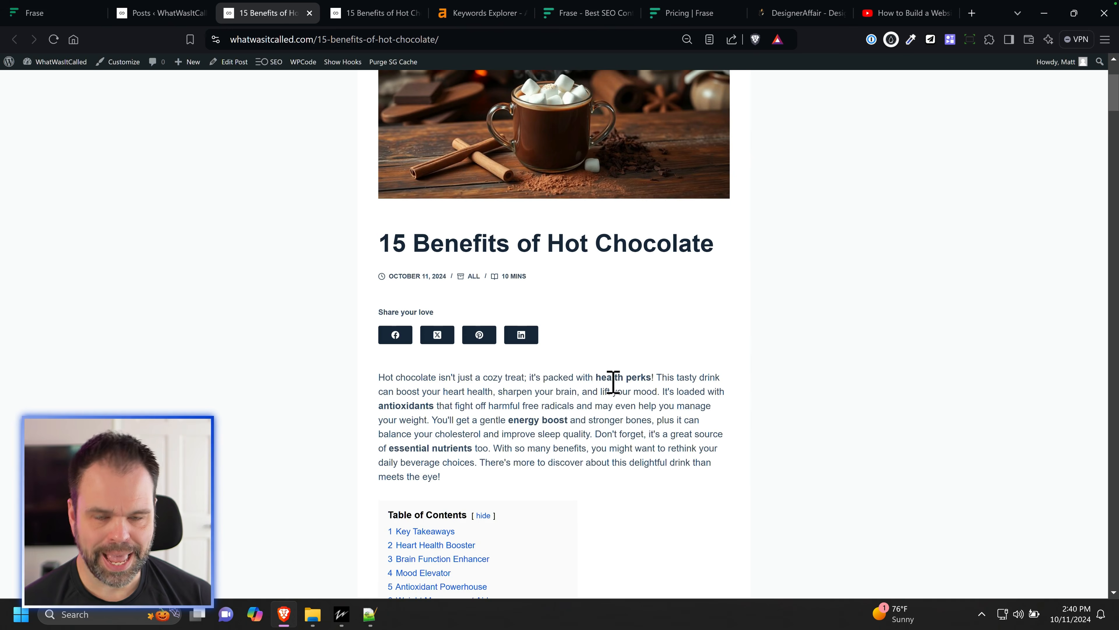
scroll(619, 394, "up", 4)
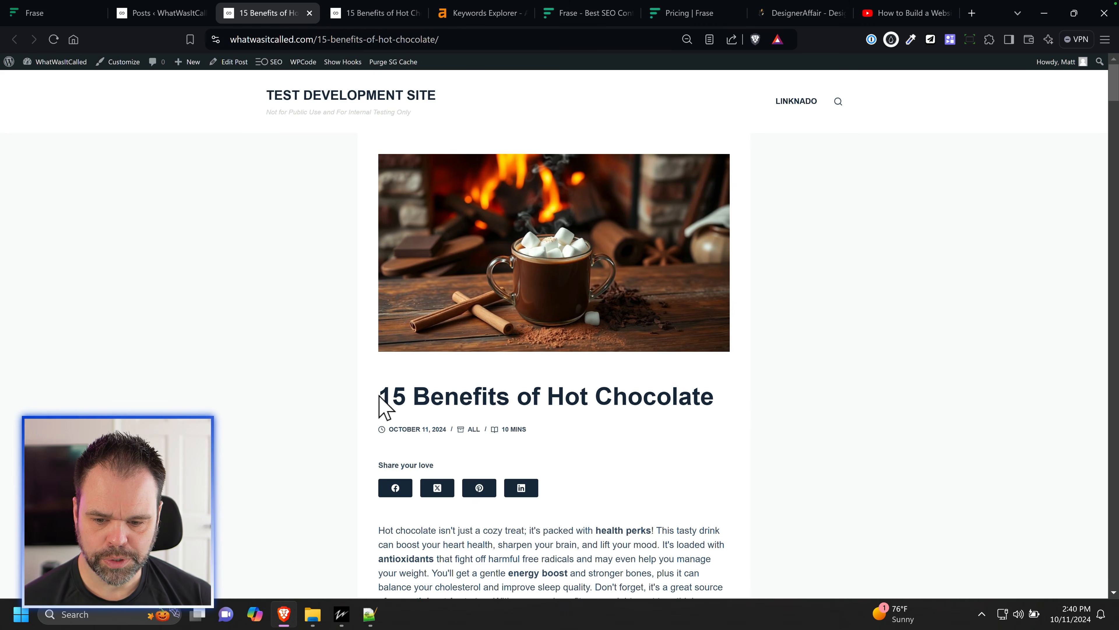
left_click_drag(380, 396, 507, 430)
scroll(565, 445, "down", 20)
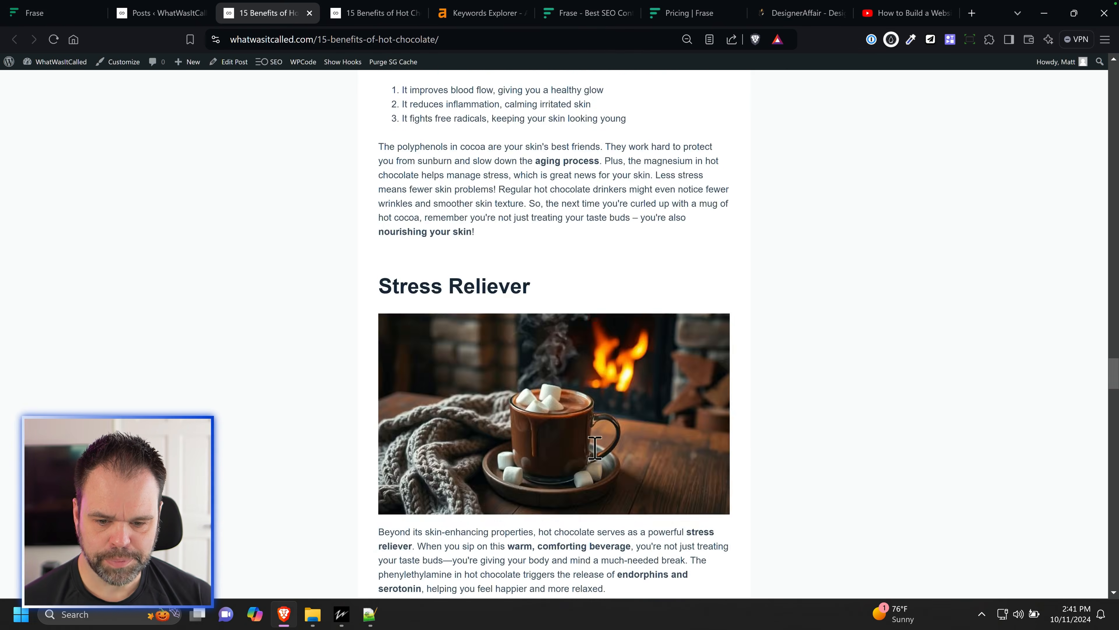
scroll(595, 448, "down", 20)
scroll(603, 463, "up", 3)
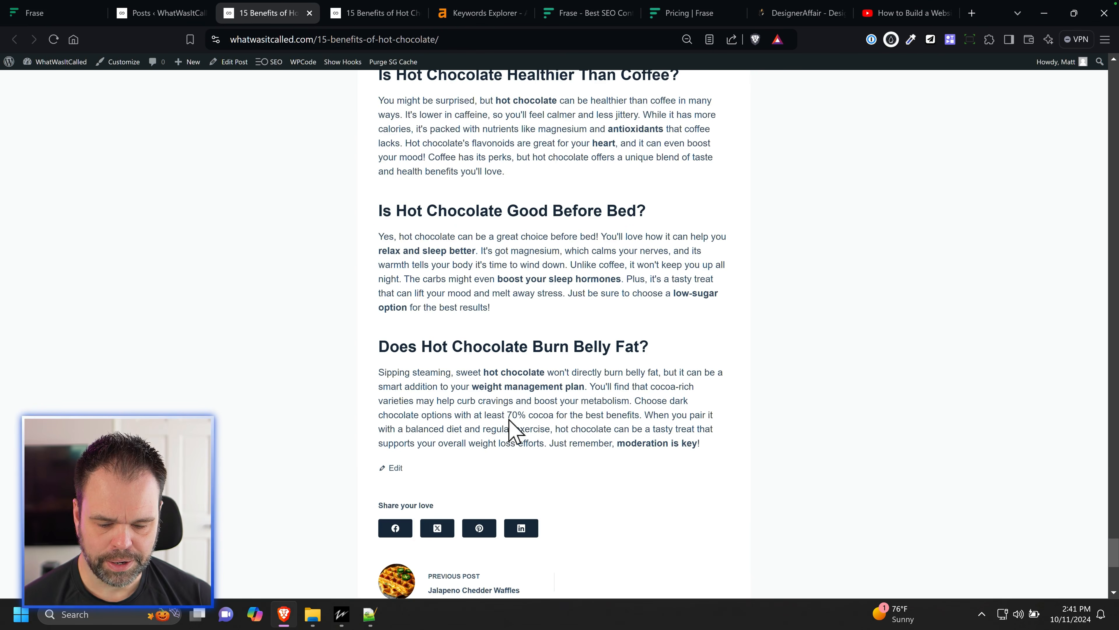
left_click(705, 456, "shift")
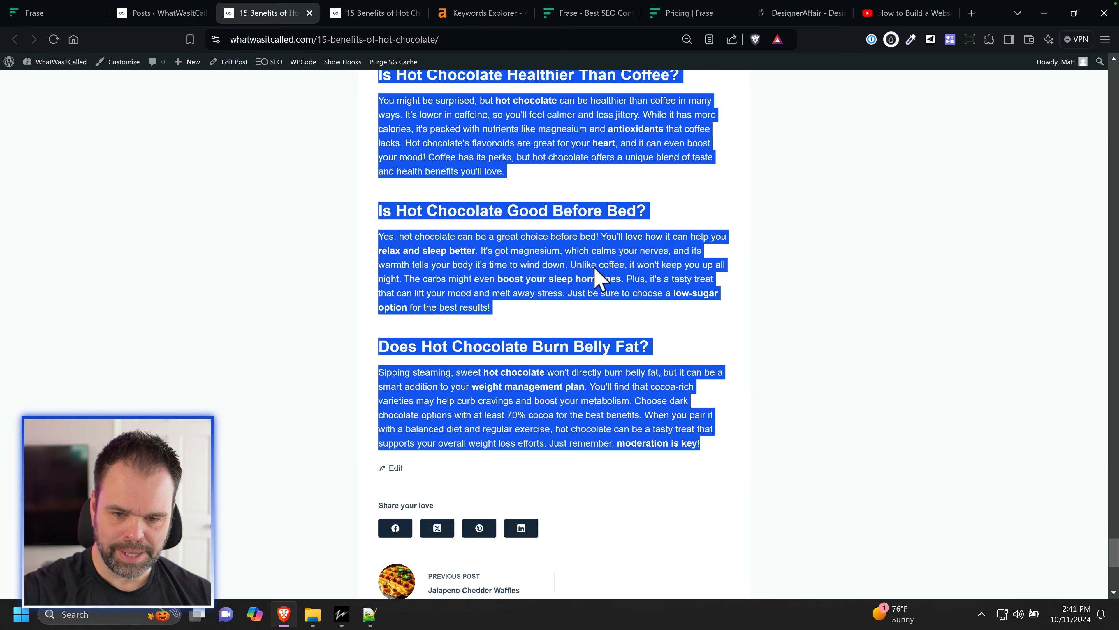
scroll(617, 309, "up", 20)
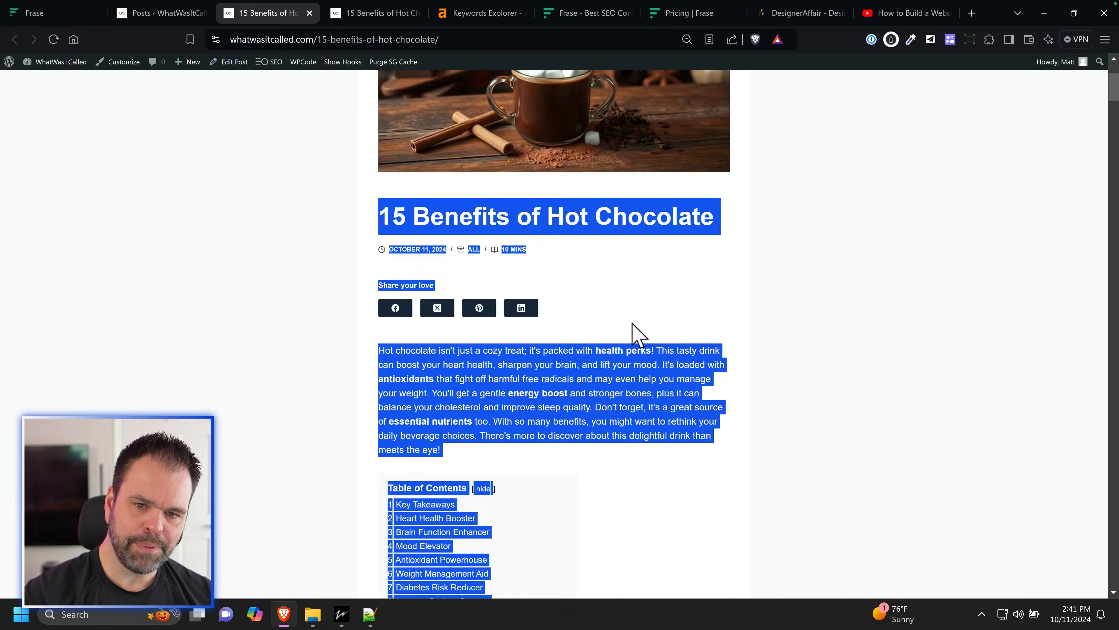
scroll(639, 335, "up", 4)
left_click(362, 305)
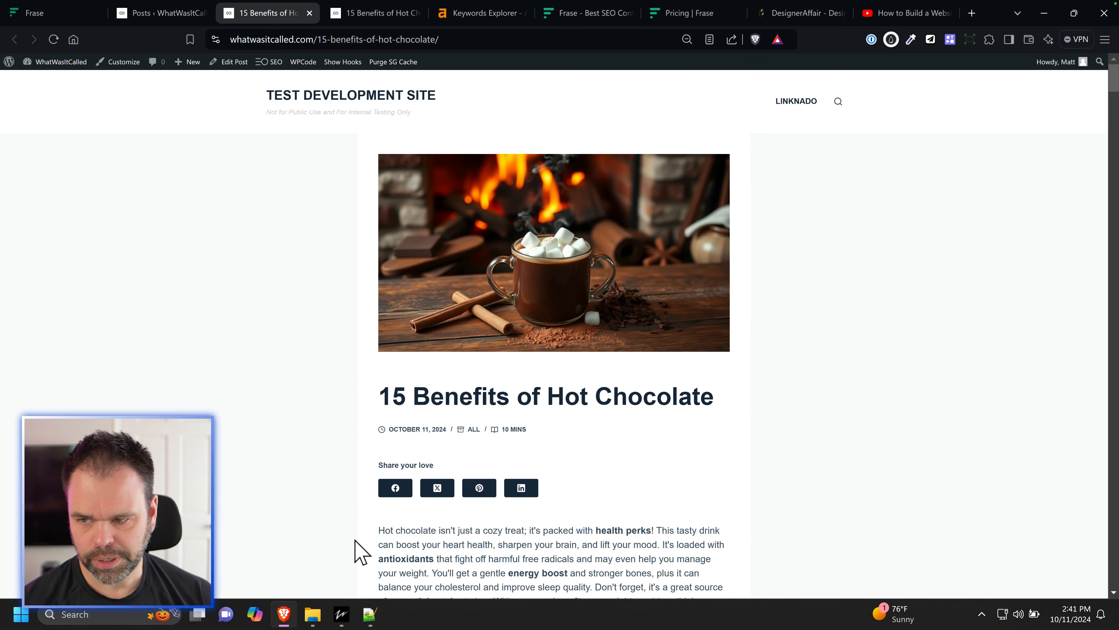
Step: Add a tab named test1 to the hot chocolate benefits document in Frase and paste the copied article into it
left_click(70, 14)
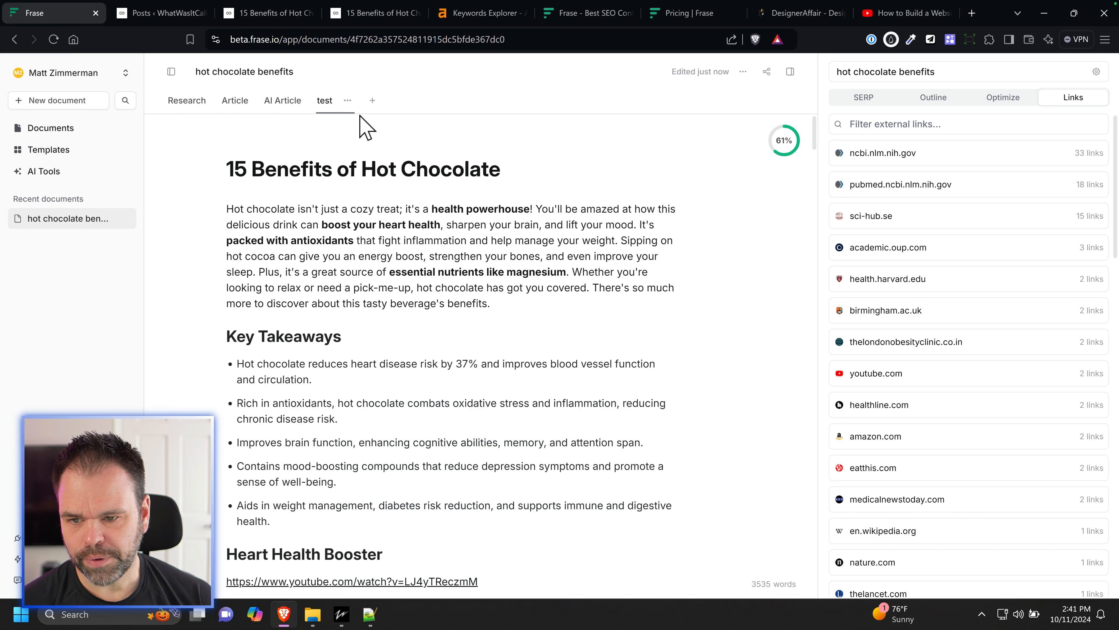
left_click(372, 100)
type("test")
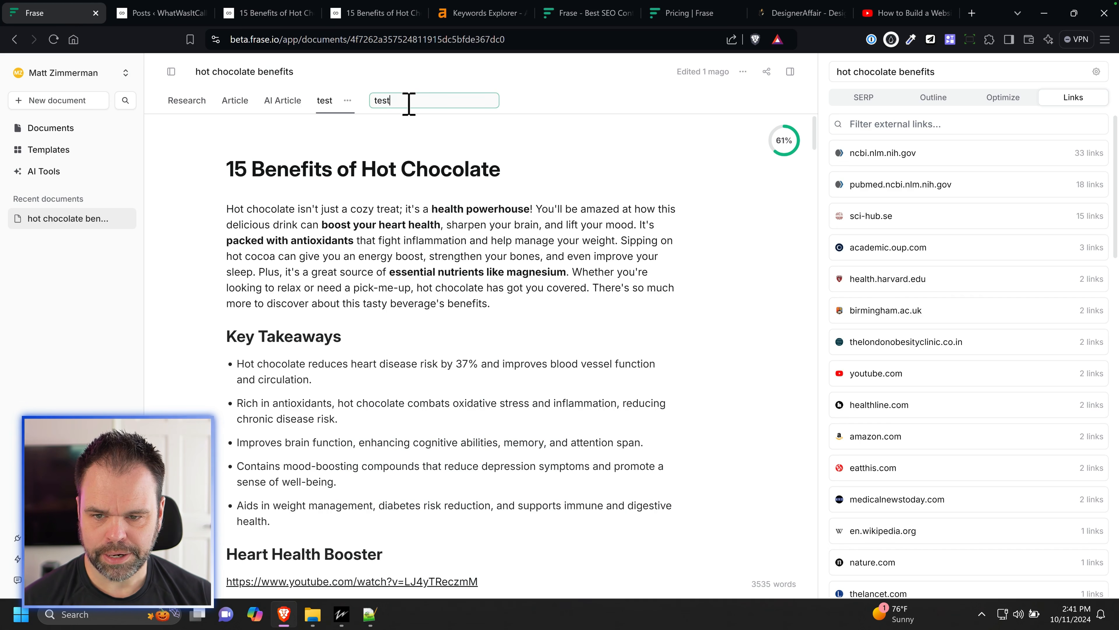
type("1")
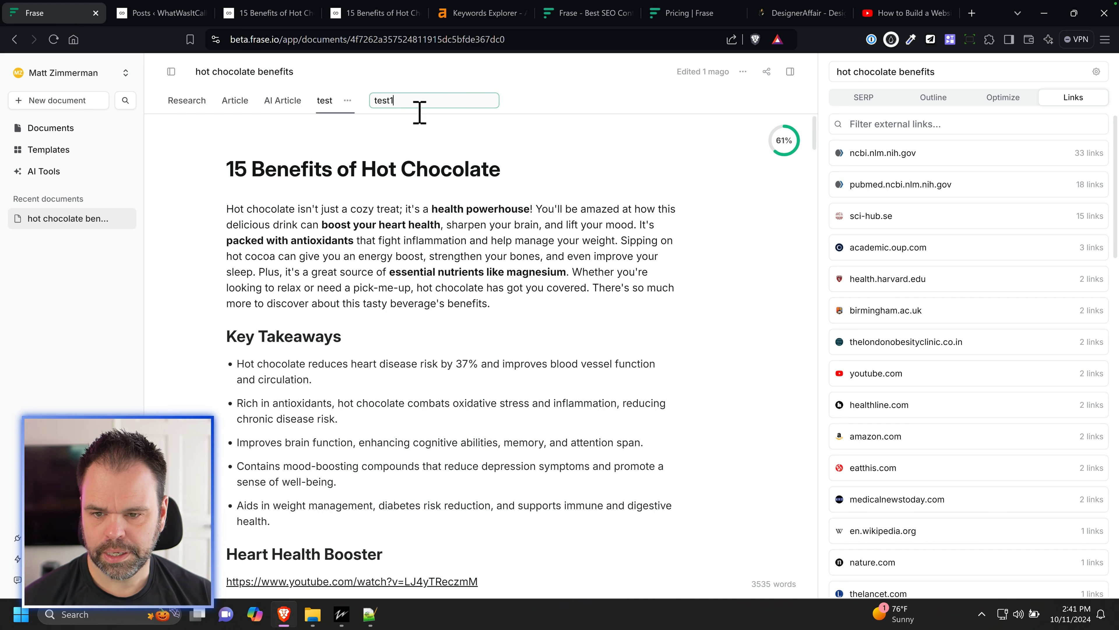
key("Return")
left_click(328, 197)
key("ctrl+v")
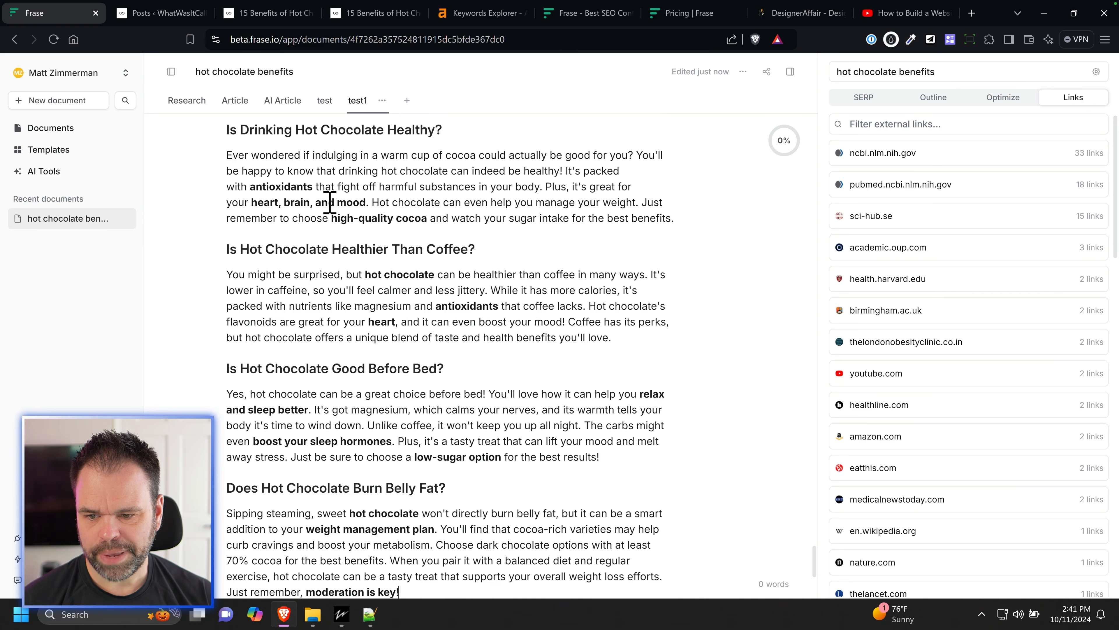
Step: Check the optimization scores and highlighted topics of the article in test1
left_click(995, 96)
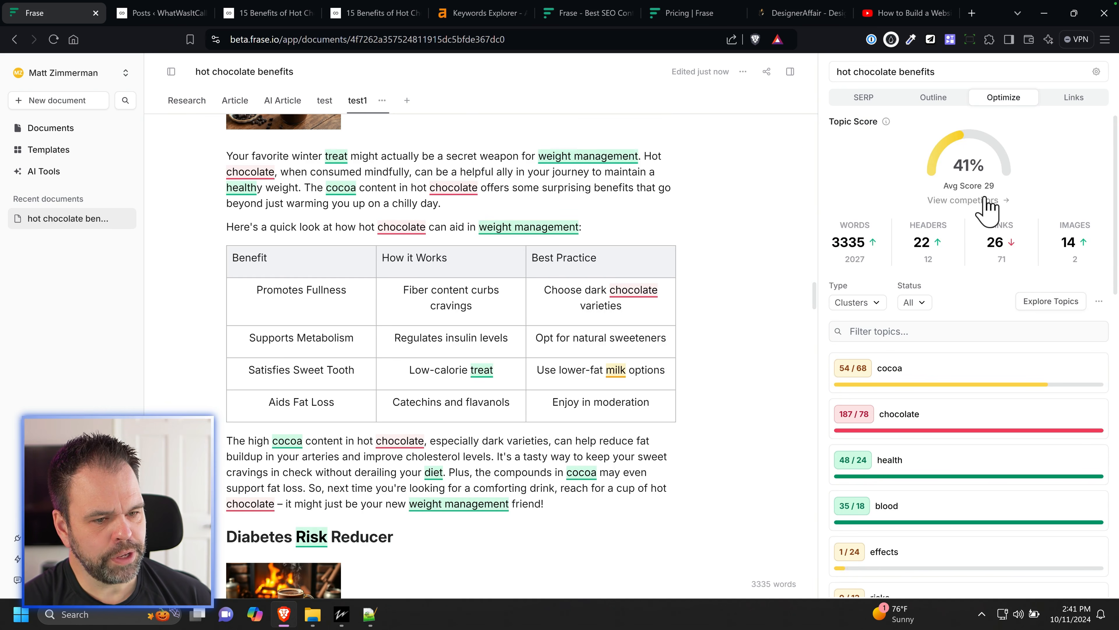
scroll(594, 291, "down", 10)
scroll(602, 294, "up", 15)
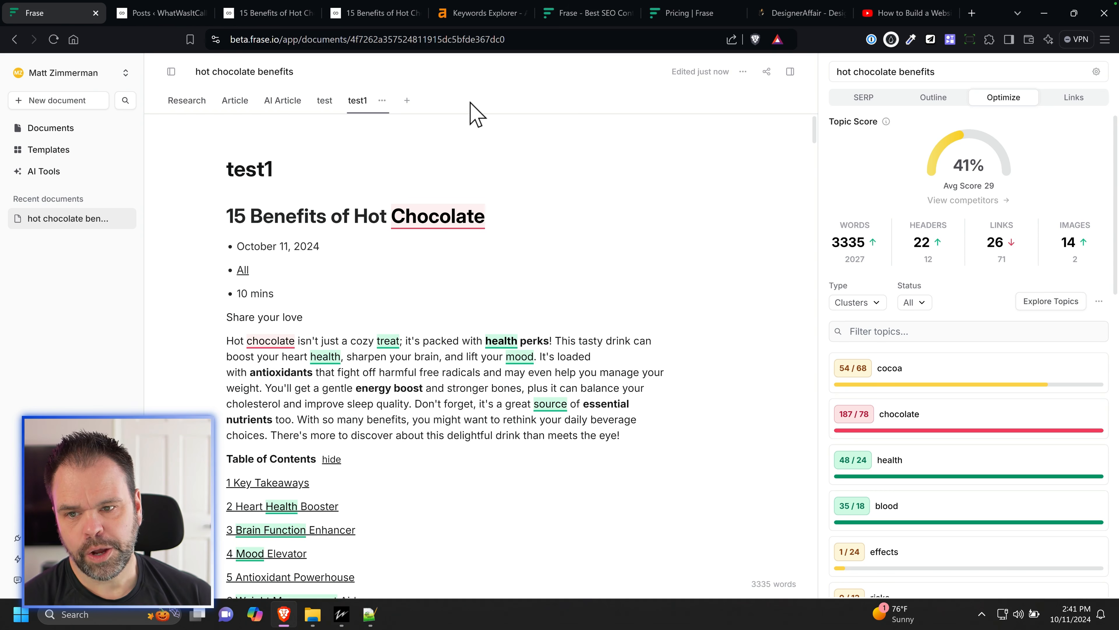
Step: Add another tab named test2 to the hot chocolate benefits document
left_click(407, 100)
type("t")
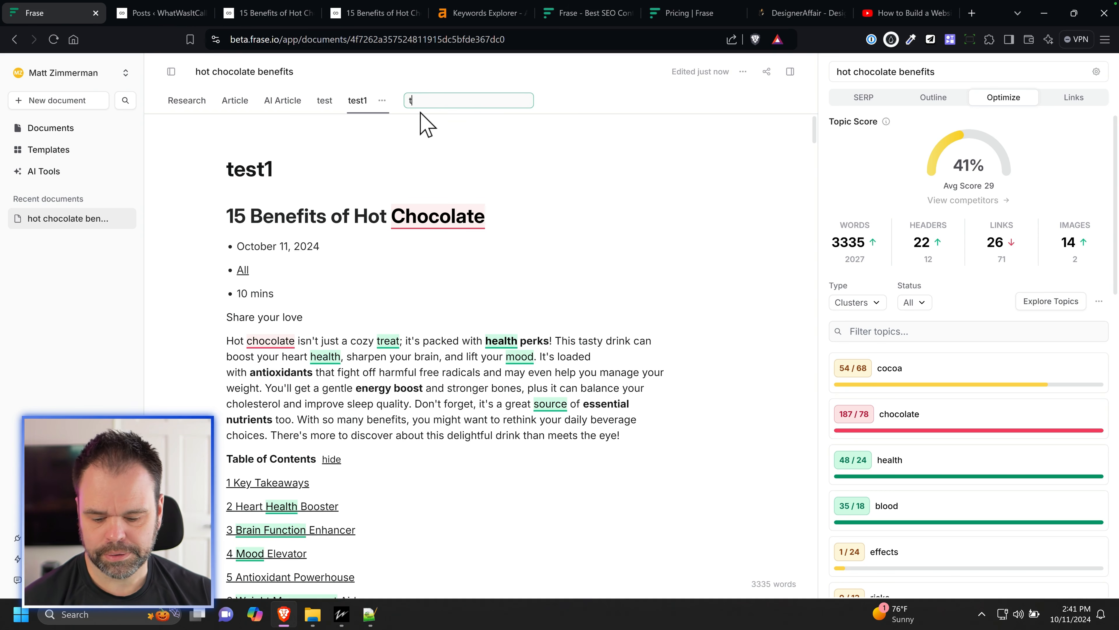
type("est2")
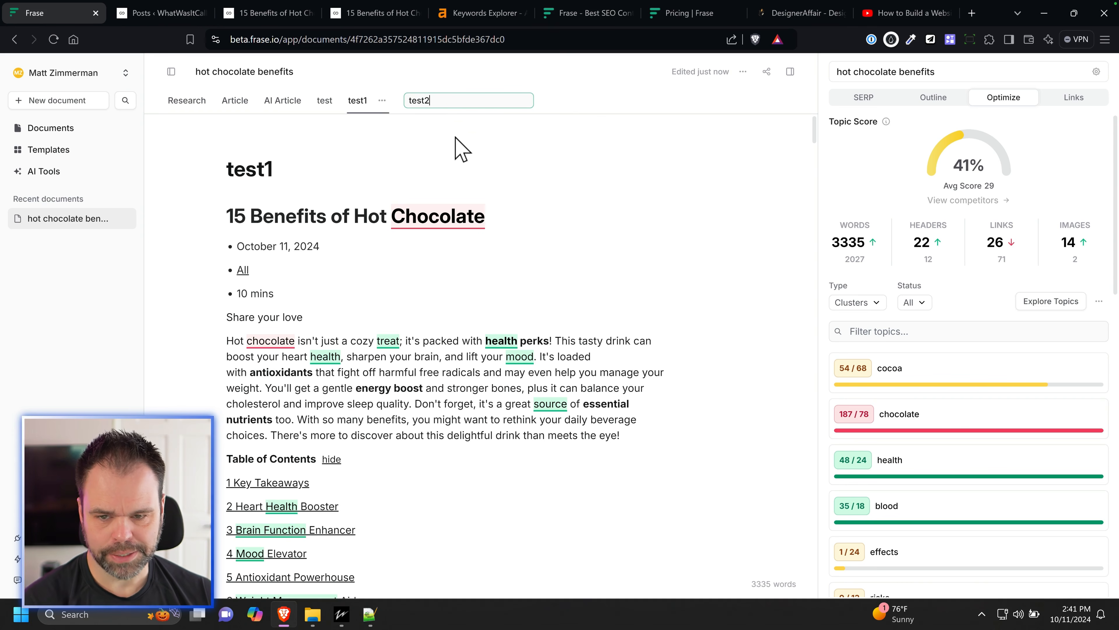
key("Return")
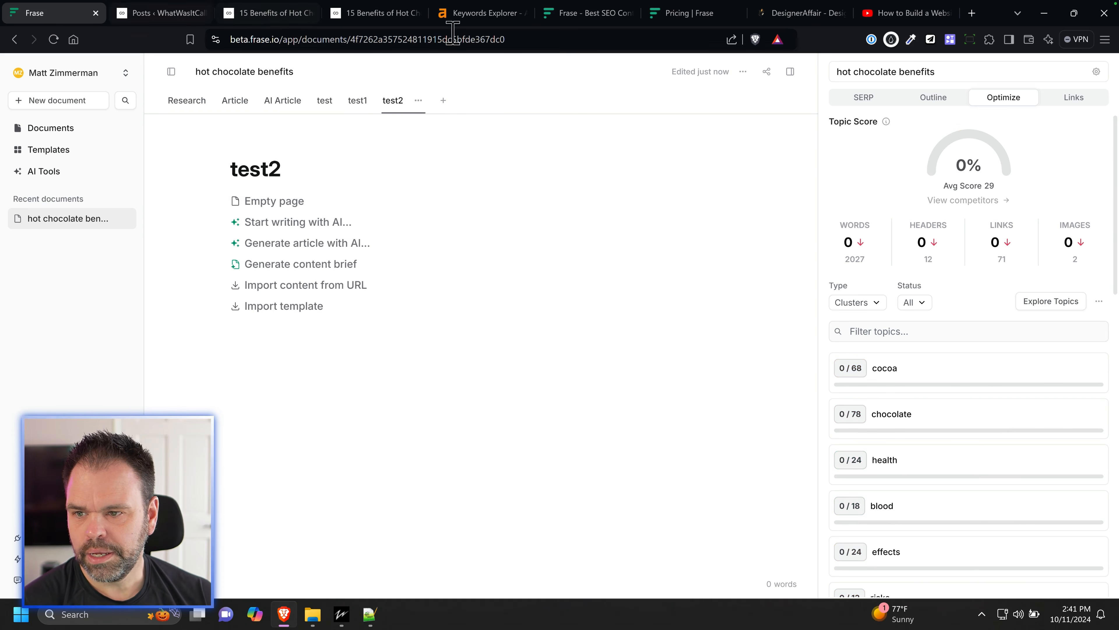
Step: Copy the second published article, at whatwasitcalled.com/15-benefits-of-hot-chocolate-2/, from its title through the end of the belly fat answer
left_click(382, 13)
scroll(387, 240, "up", 15)
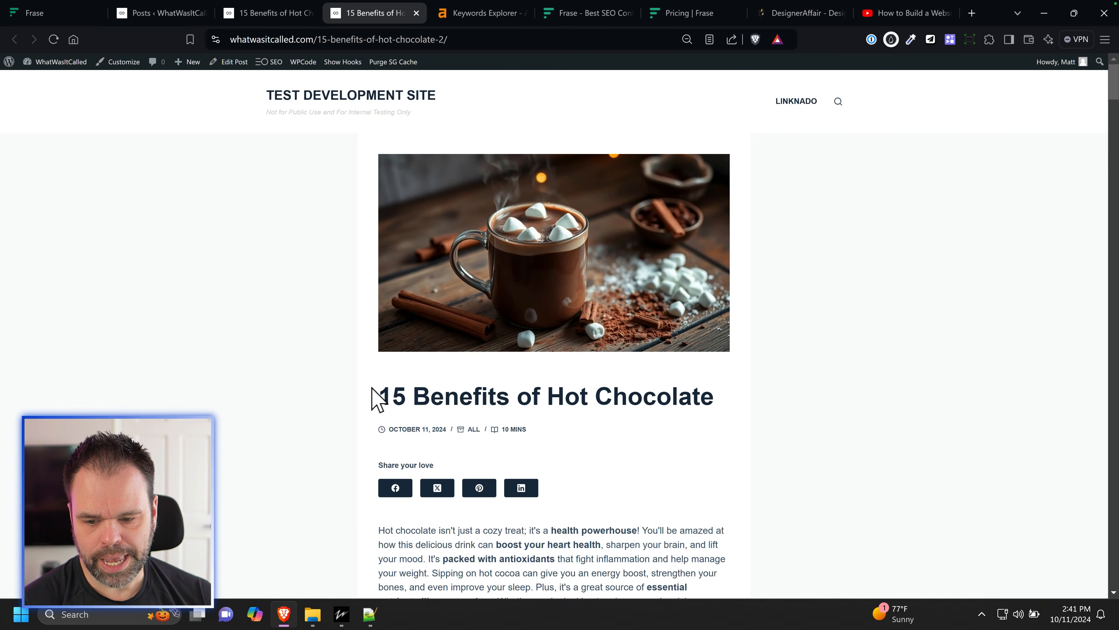
left_click_drag(371, 388, 430, 465)
scroll(542, 498, "down", 20)
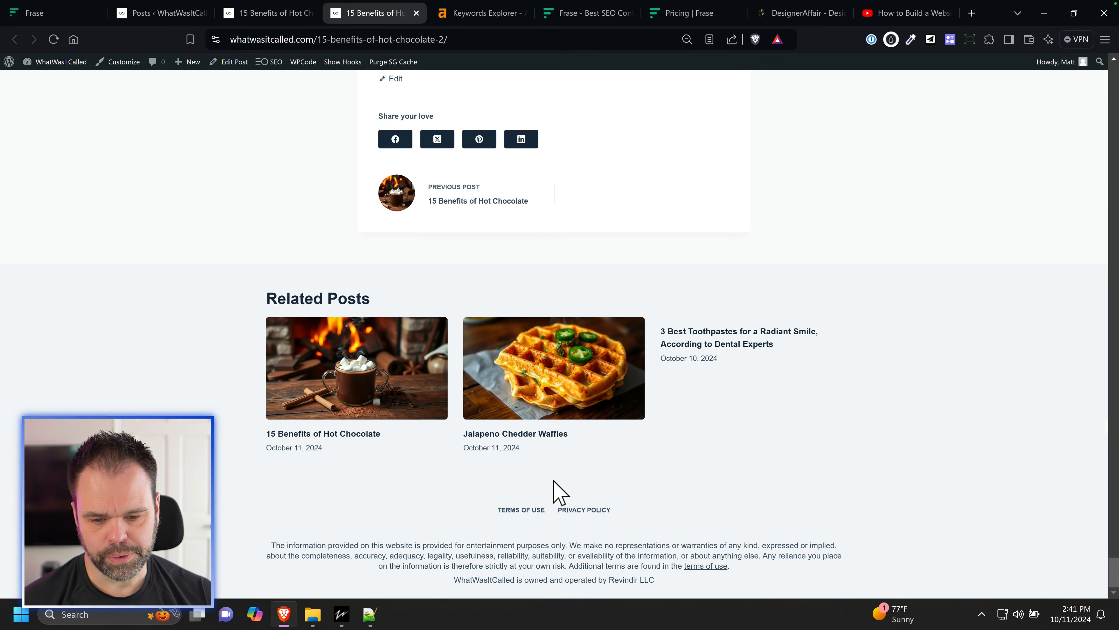
scroll(545, 294, "up", 5)
left_click_drag(475, 382, 383, 88)
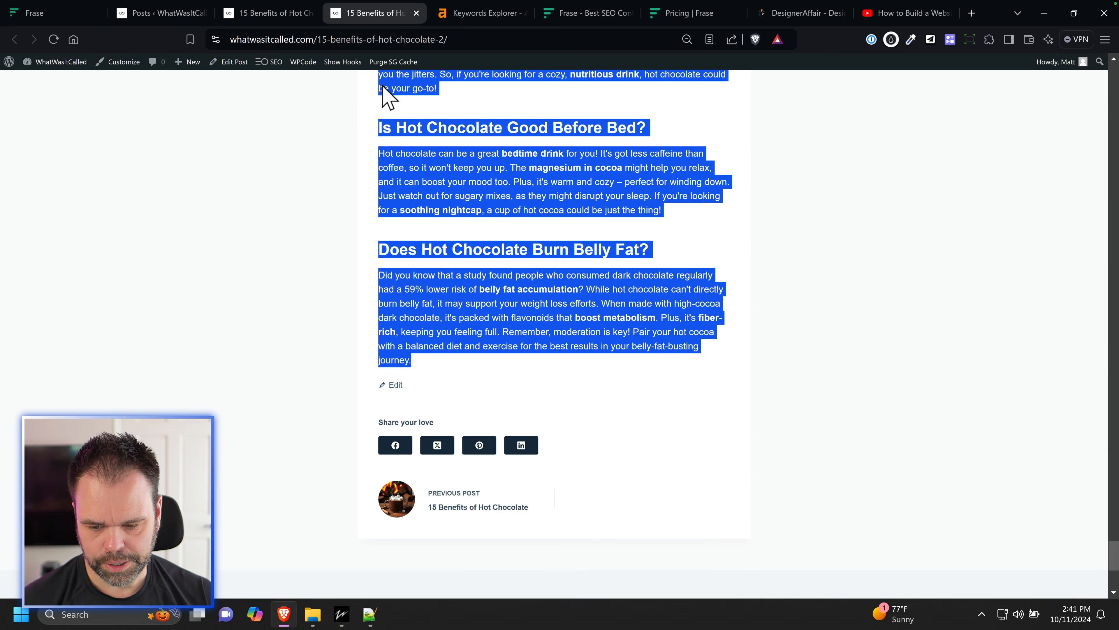
Step: Paste the second article into the test2 tab in Frase and compare its topic score with that of test1
left_click(79, 13)
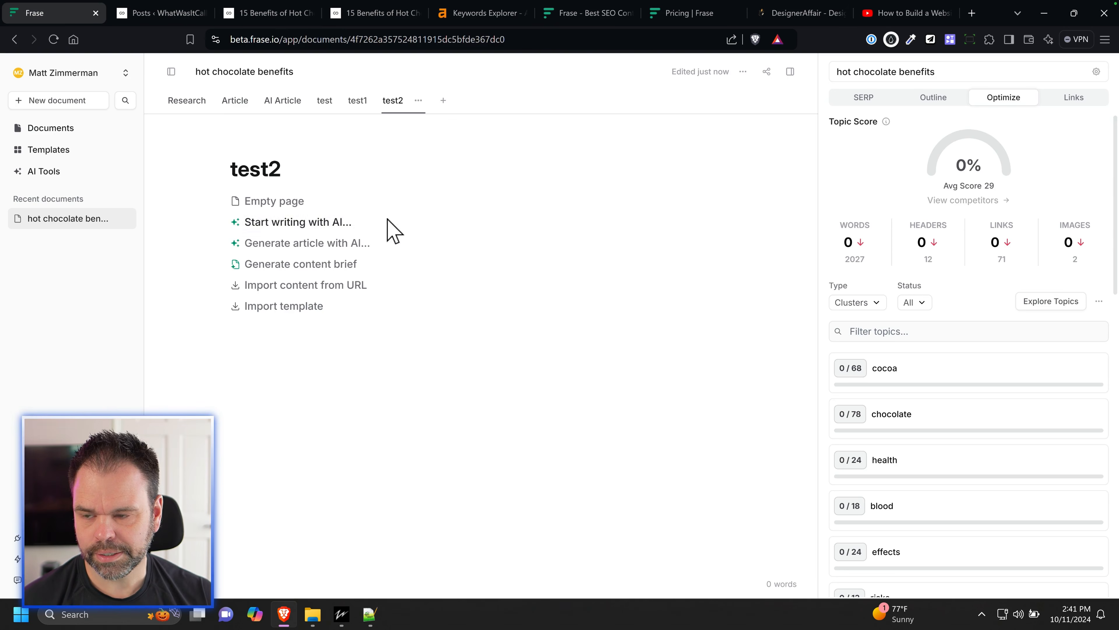
left_click(326, 195)
key("ctrl+v")
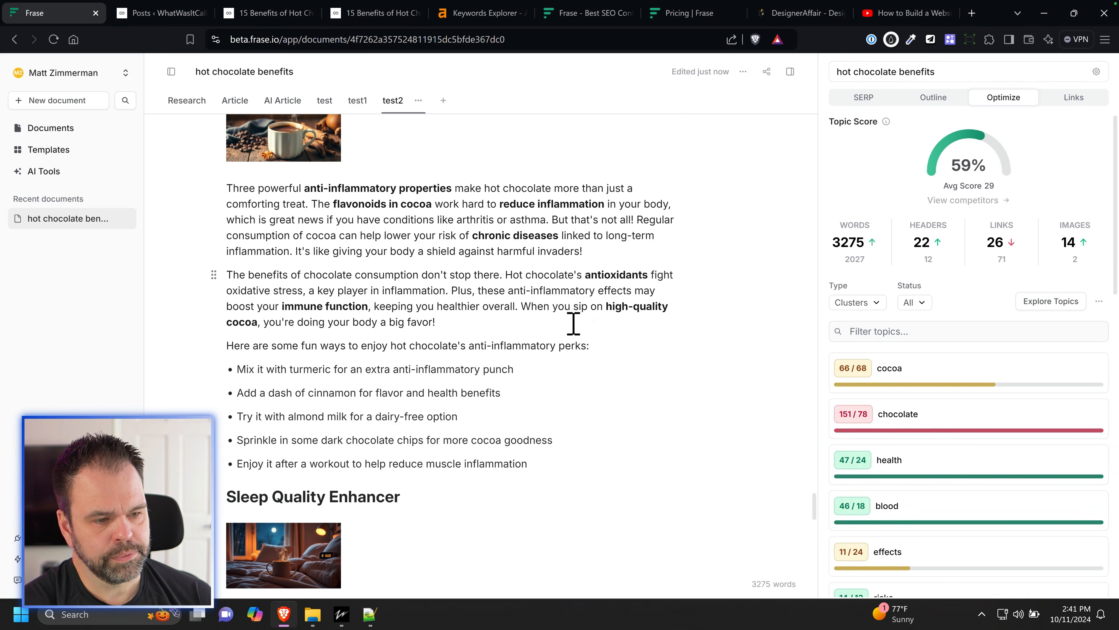
scroll(573, 323, "up", 10)
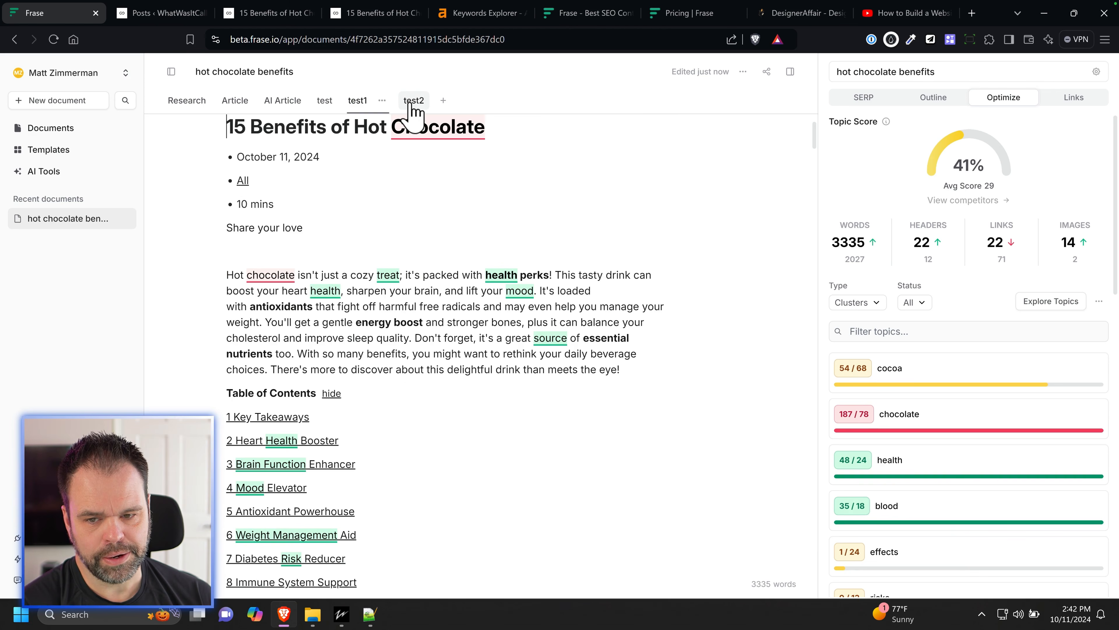
left_click(410, 102)
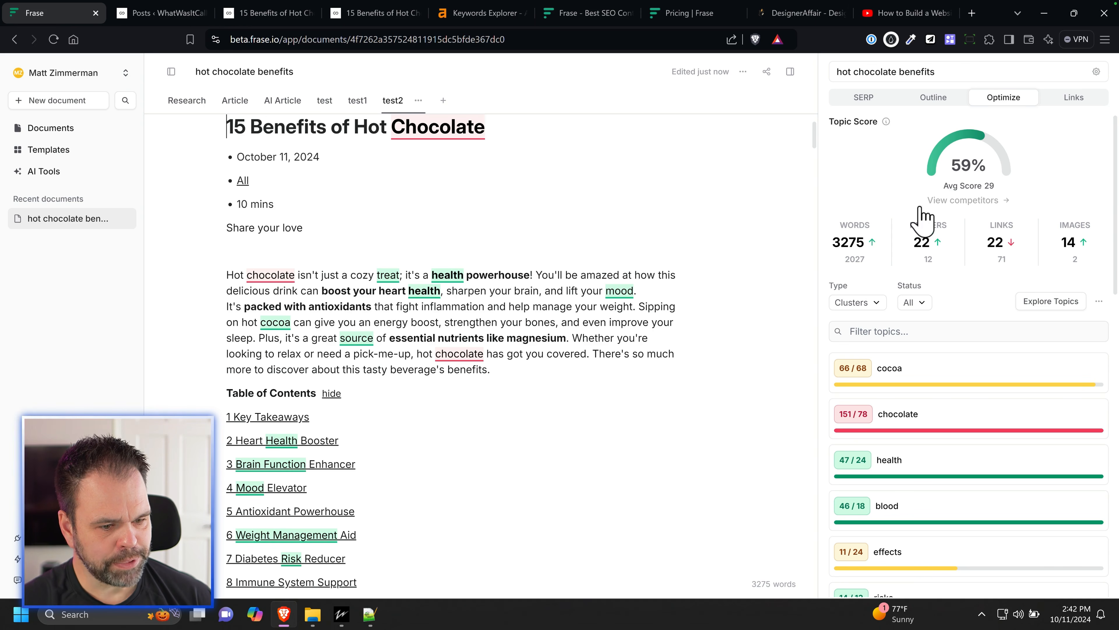
Step: Set the topic type to Long Tail and copy the topics to the clipboard
left_click(865, 304)
left_click(856, 328)
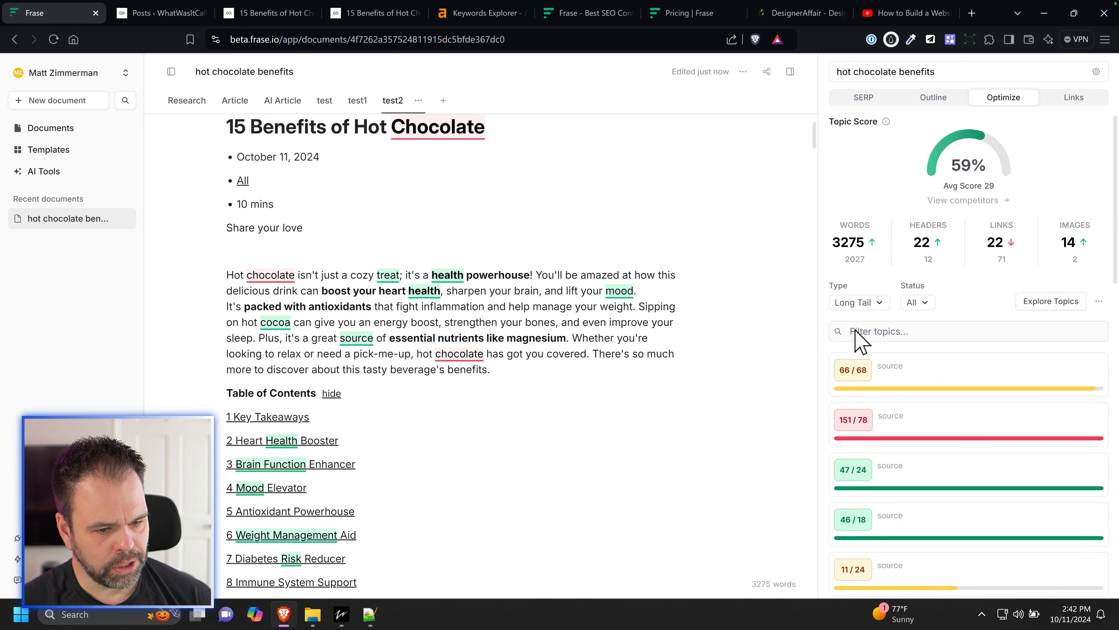
left_click(1099, 301)
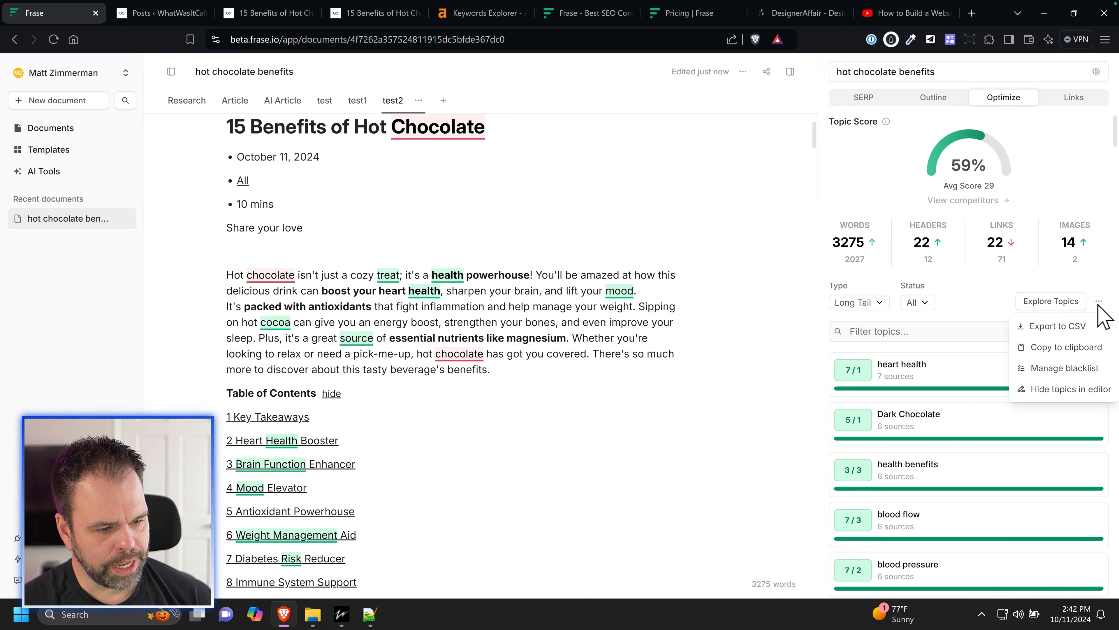
left_click(1067, 348)
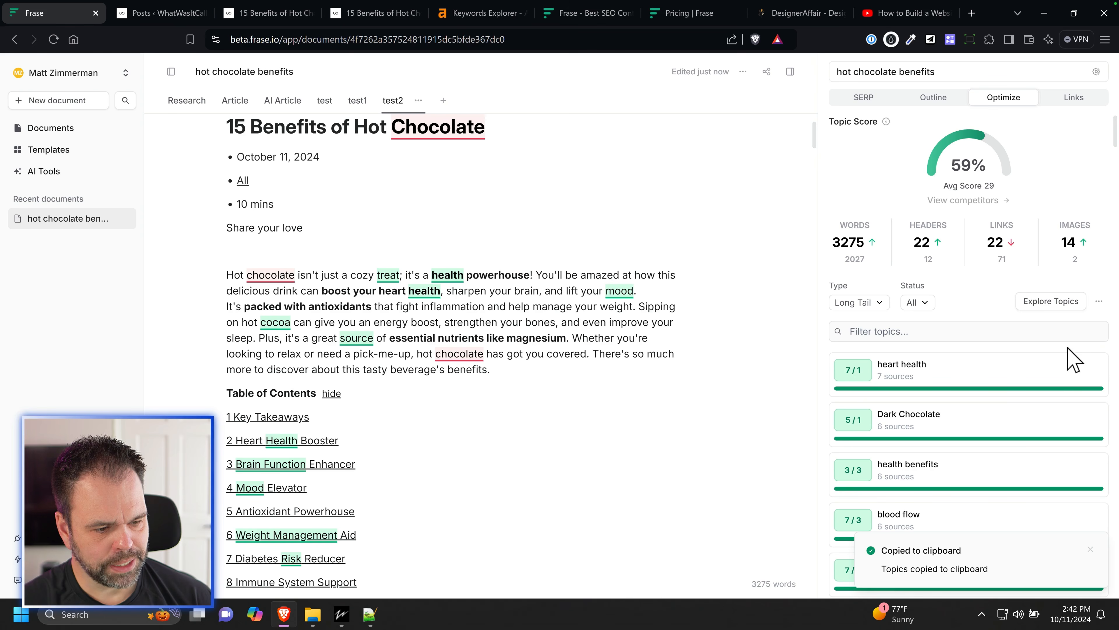
Step: Paste the copied long-tail topics into a new Notepad++ file, look through the keyword list, and put the window away
left_click(370, 614)
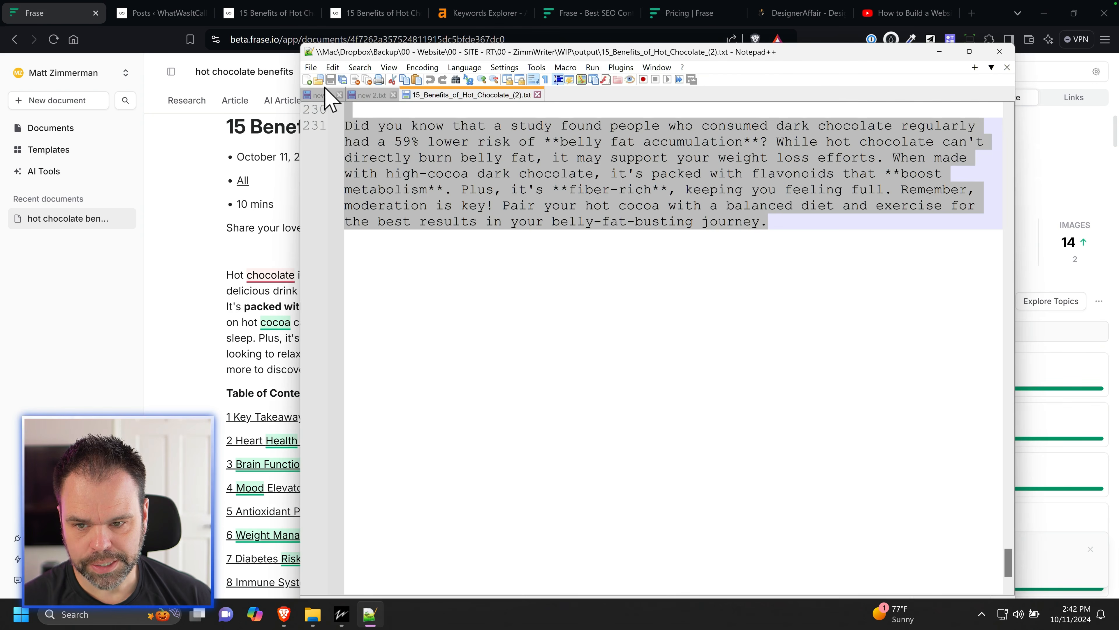
left_click(308, 80)
key("ctrl+v")
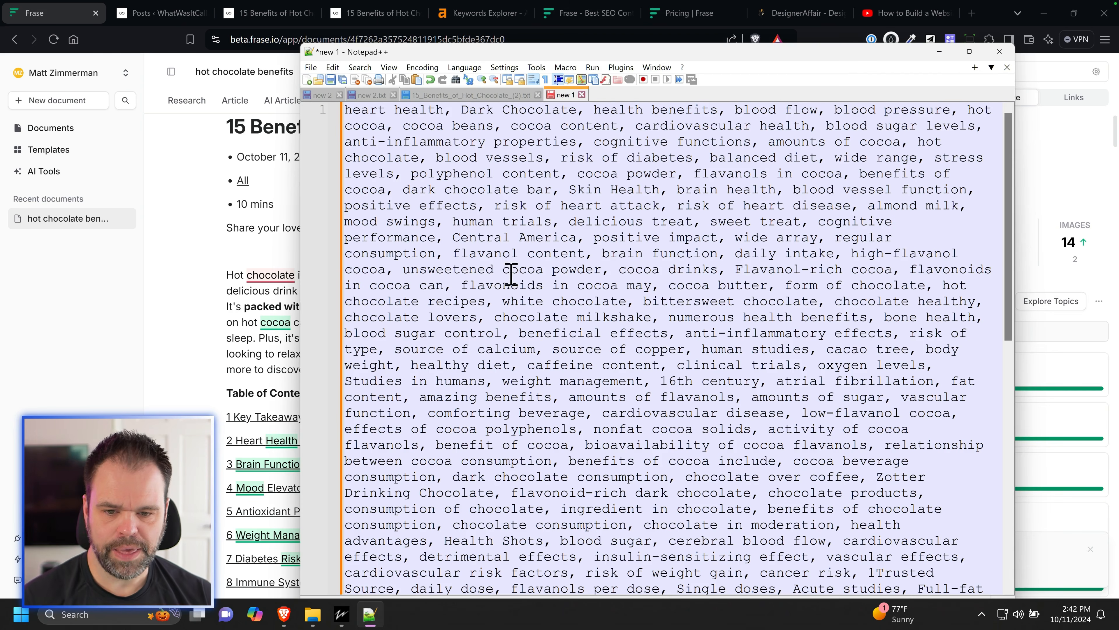
scroll(543, 290, "down", 7)
scroll(617, 374, "up", 7)
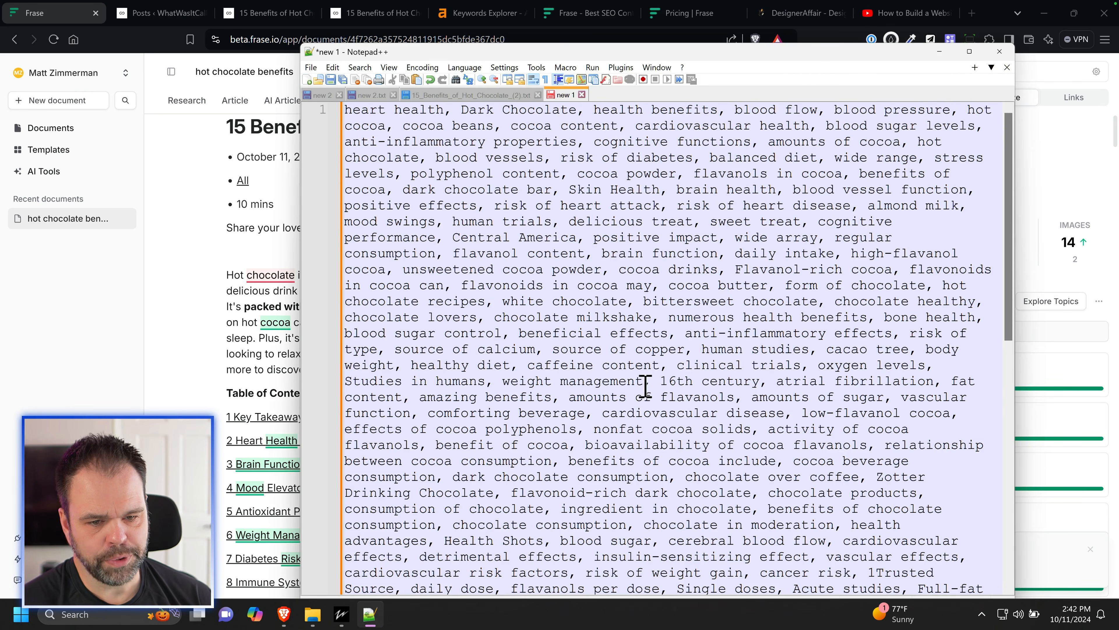
left_click(370, 615)
Step: View the Bulk SEO CSV options in ZimmWriter's Bulk Writer, then close them and the Bulk Writer
left_click(343, 615)
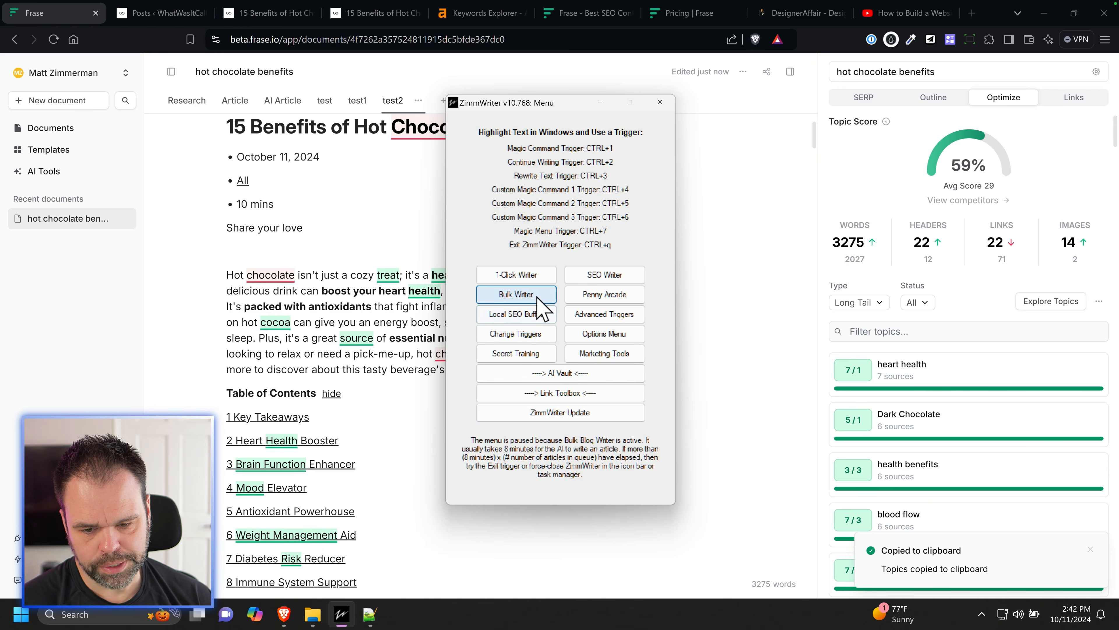
left_click(515, 294)
left_click(801, 417)
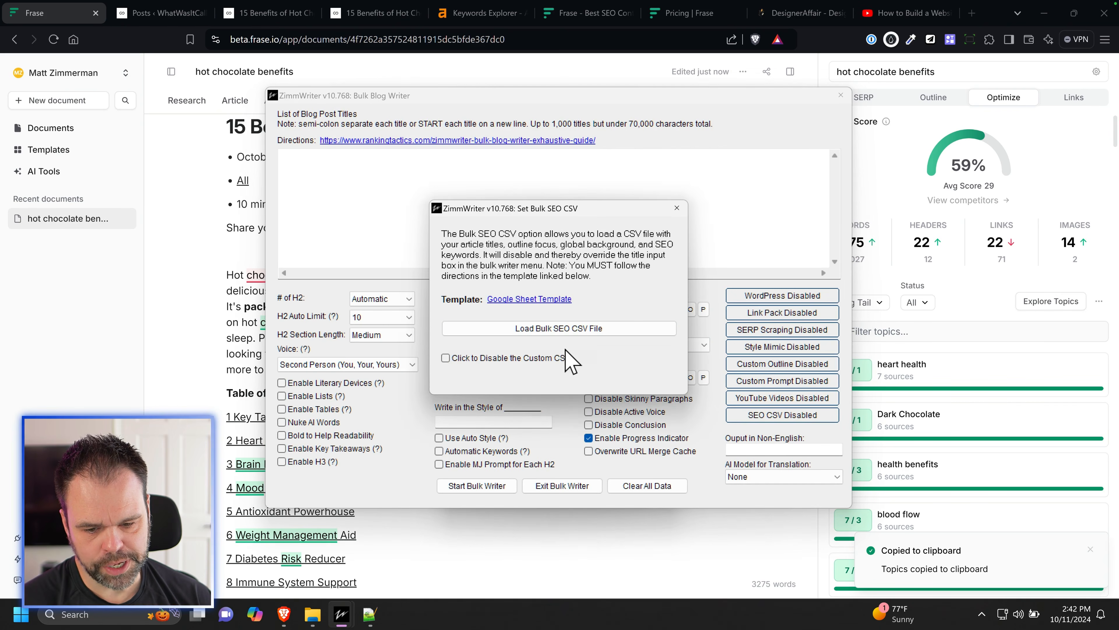
left_click(677, 208)
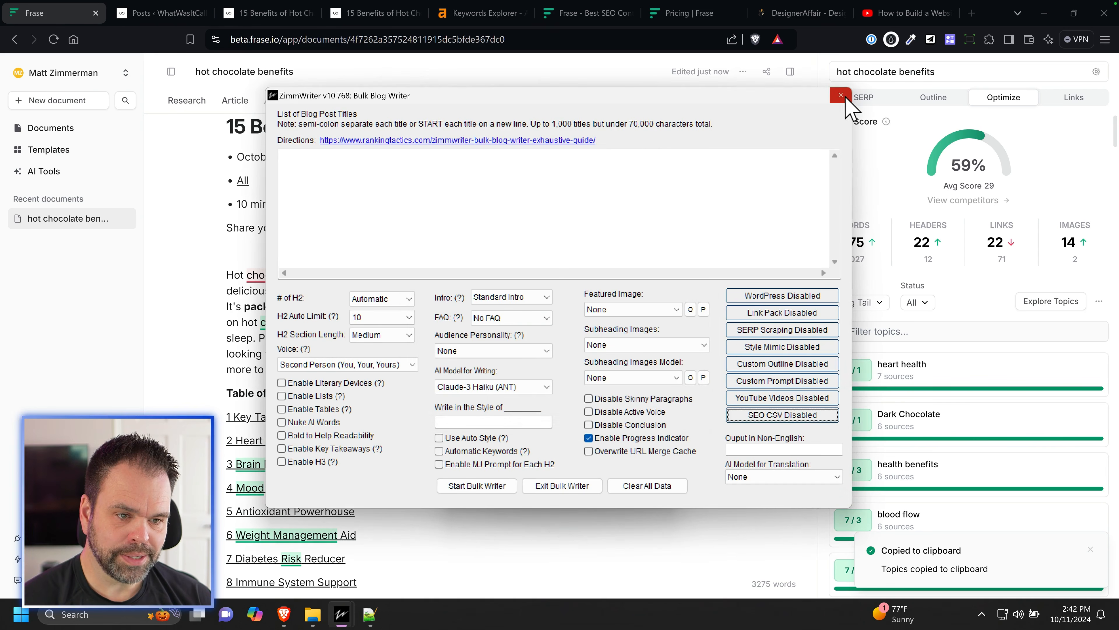
left_click(840, 96)
Step: Look through the article setup steps in ZimmWriter's SEO Writer and return to the main menu
left_click(602, 275)
scroll(705, 230, "down", 15)
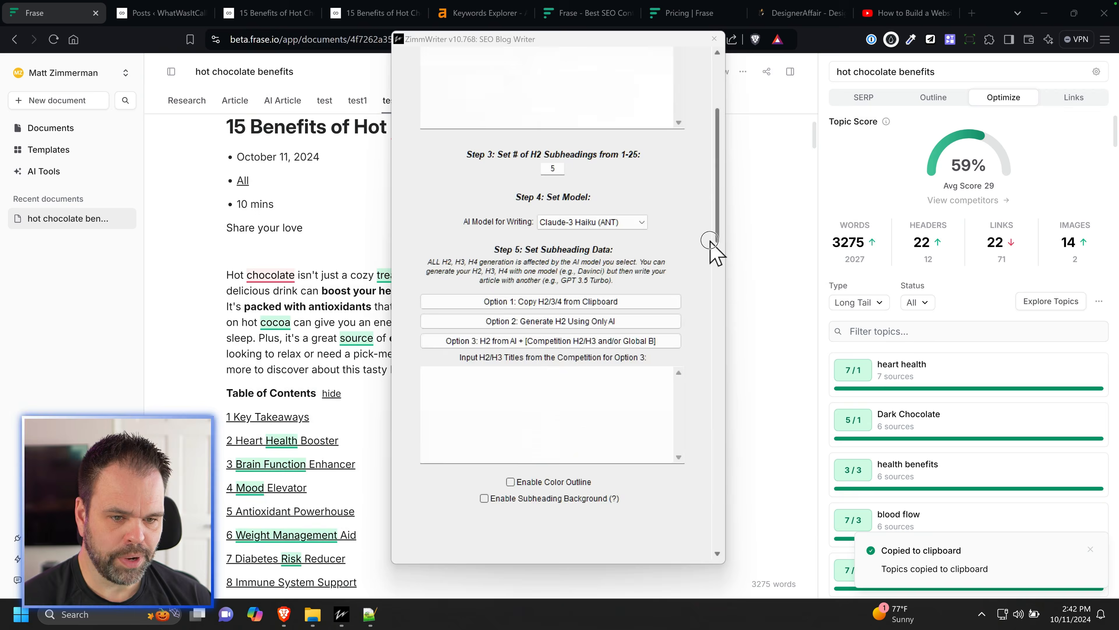
left_click(715, 39)
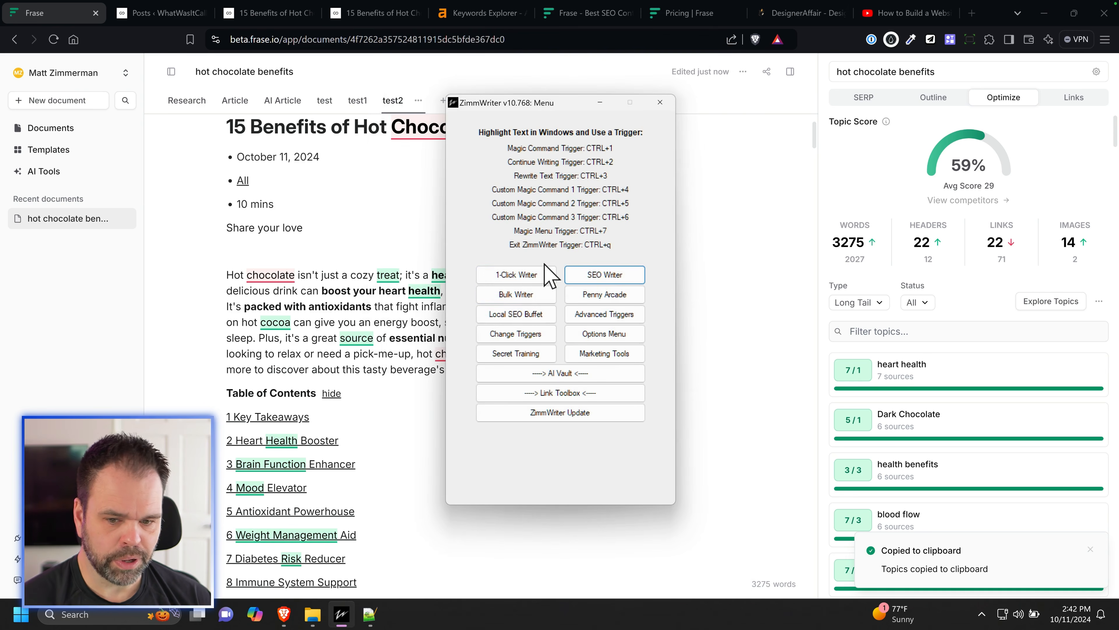
Step: Paste the copied long-tail topics into the manual keywords of ZimmWriter's SEO Writer
left_click(514, 292)
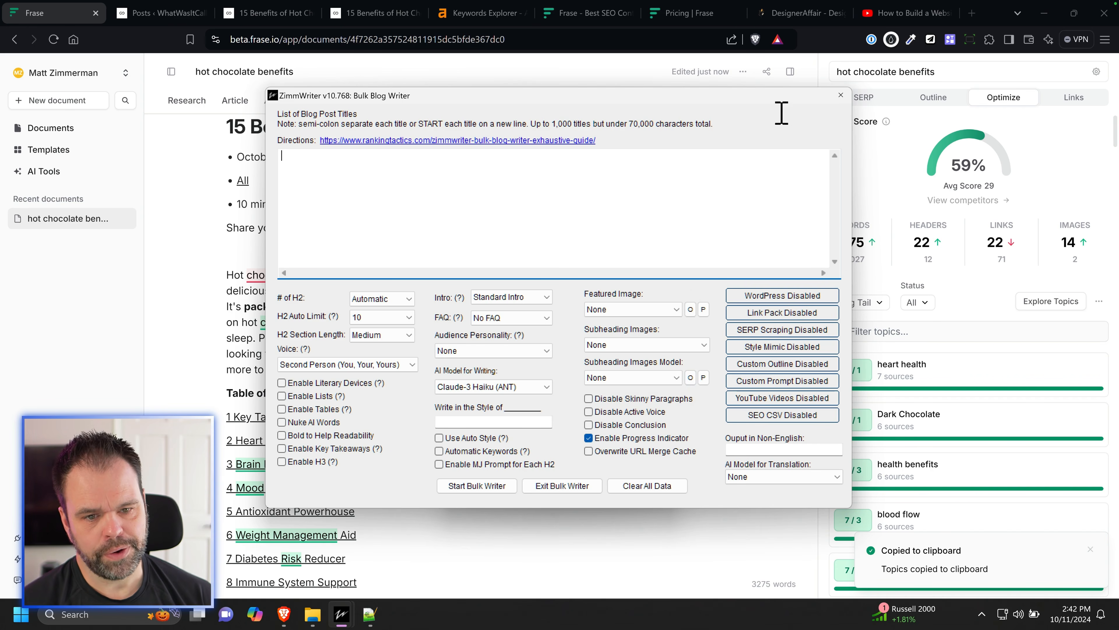
left_click(840, 96)
left_click(573, 342)
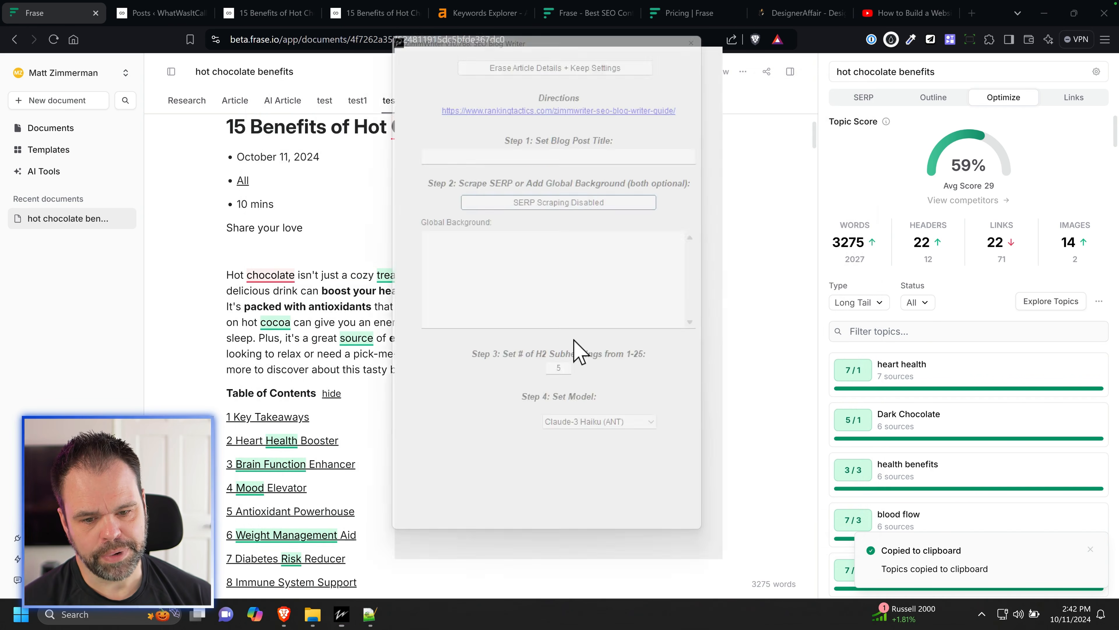
scroll(575, 344, "down", 20)
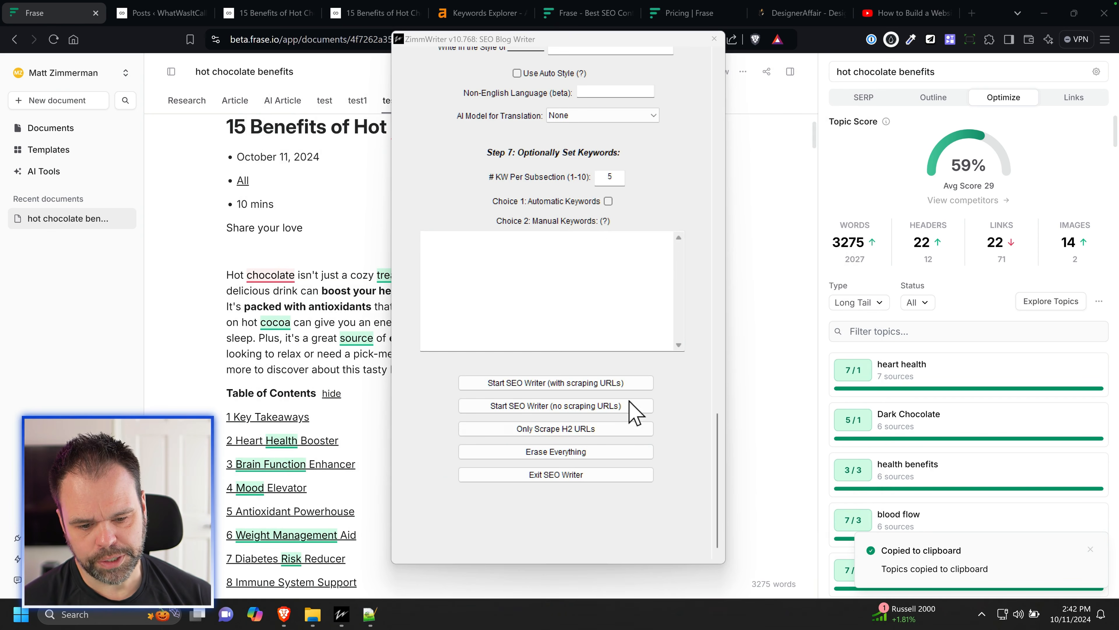
left_click(600, 241)
key("ctrl+v")
scroll(627, 297, "up", 5)
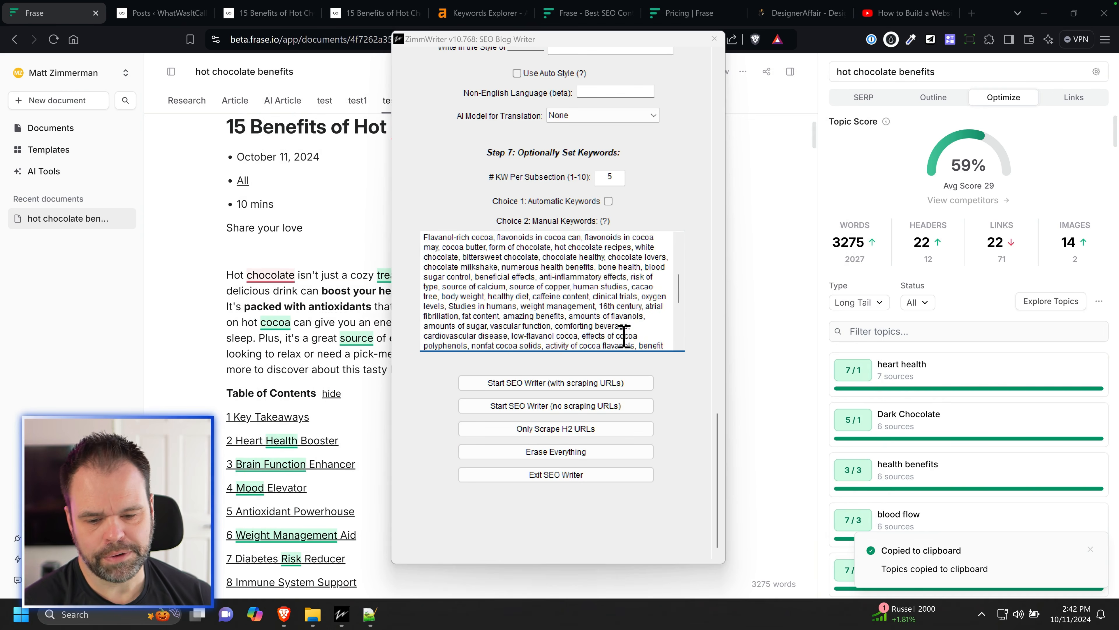
Step: Look back over the SEO Writer's setup steps, close it, and return to the Frase document
scroll(701, 282, "up", 15)
scroll(704, 284, "up", 10)
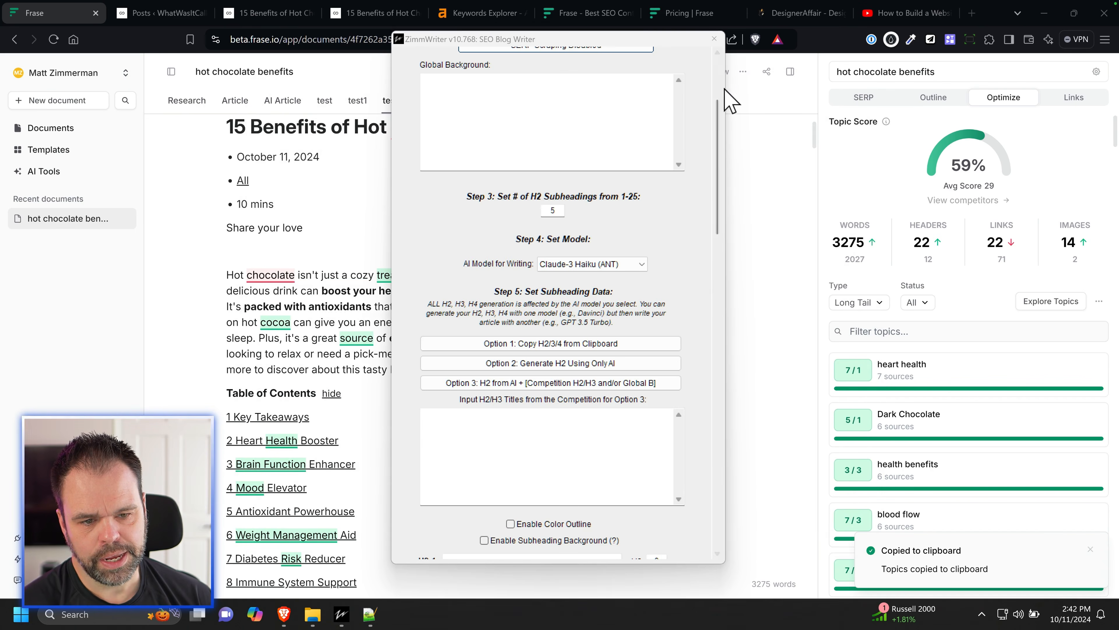
left_click(714, 39)
left_click(340, 260)
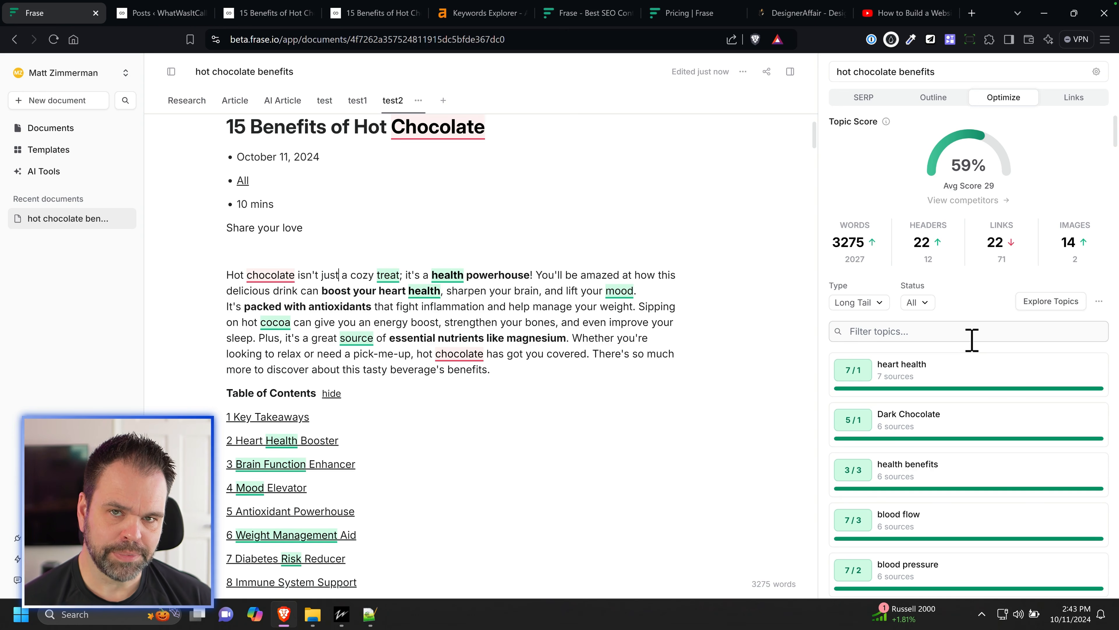
Step: View the export and copy options for the long-tail topics in Frase, then dismiss them
left_click(1099, 301)
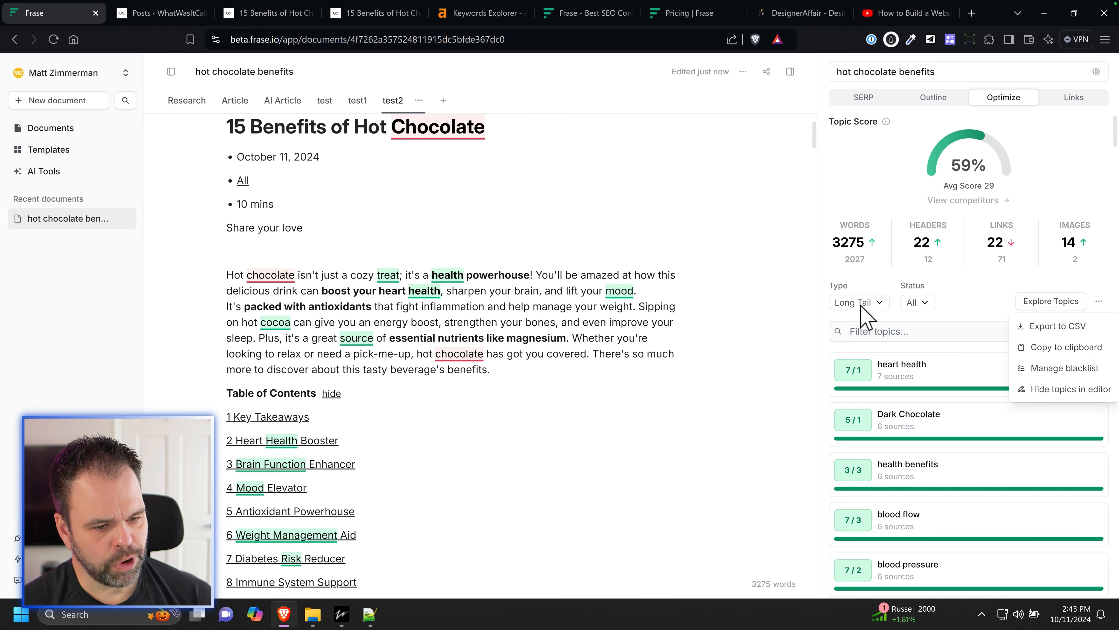
left_click(700, 300)
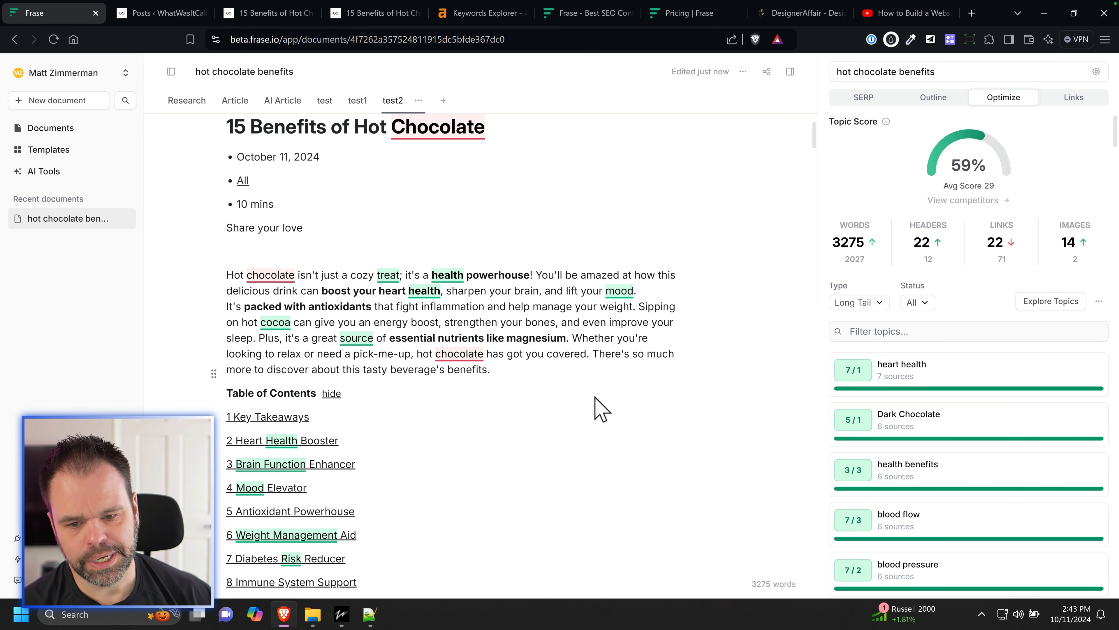
Step: Switch to Frase Legacy and open the "hot chocolate benefits" document there
scroll(586, 396, "up", 2)
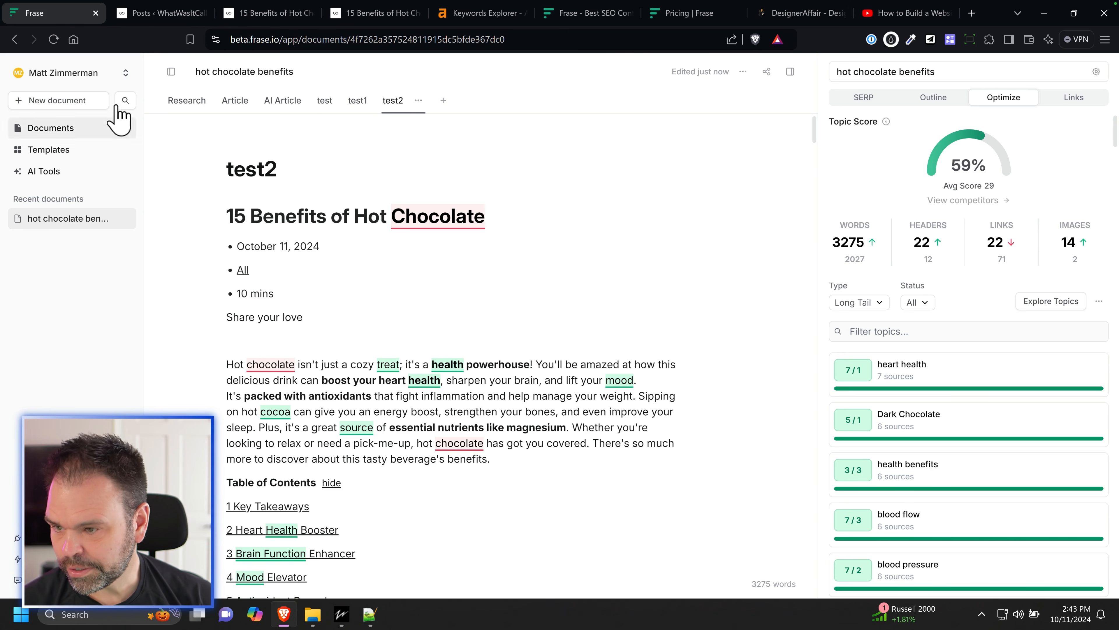
left_click(86, 74)
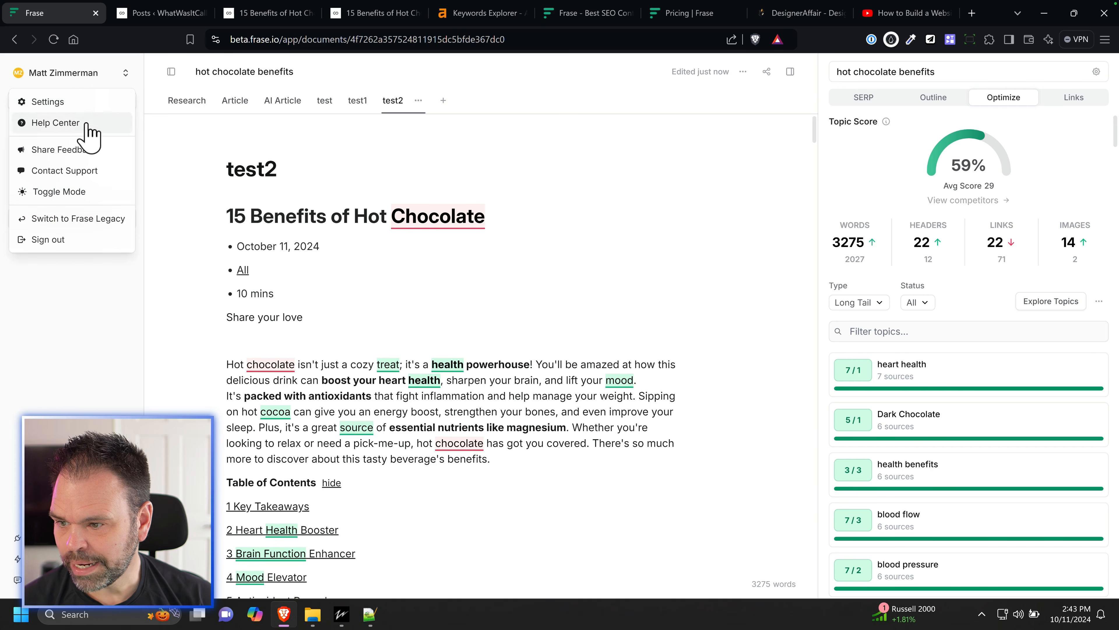
left_click(72, 220)
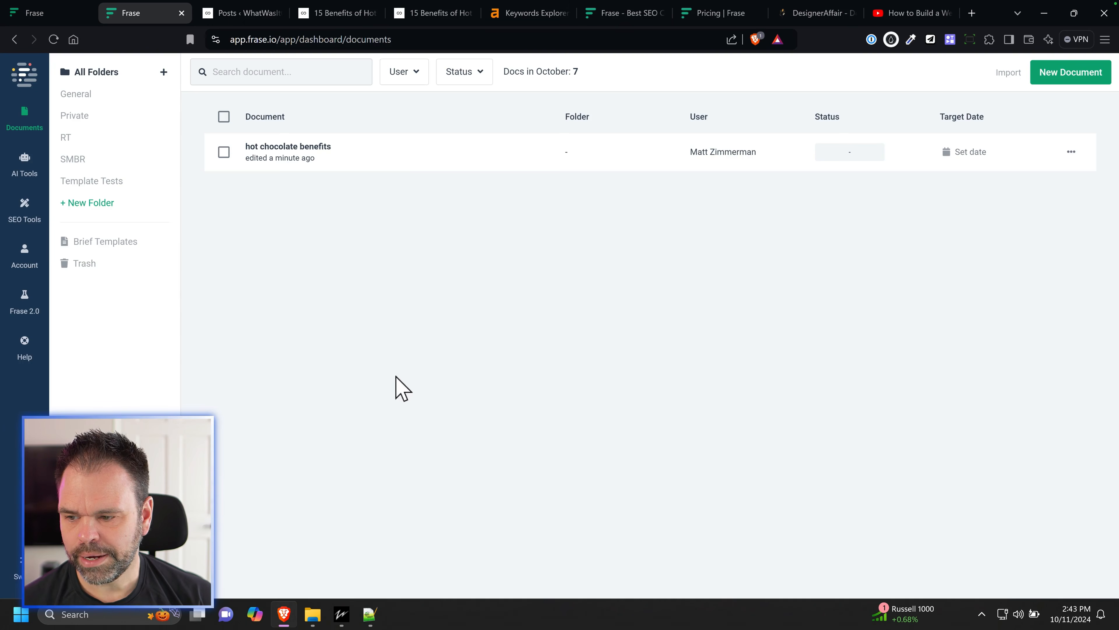
left_click(300, 158)
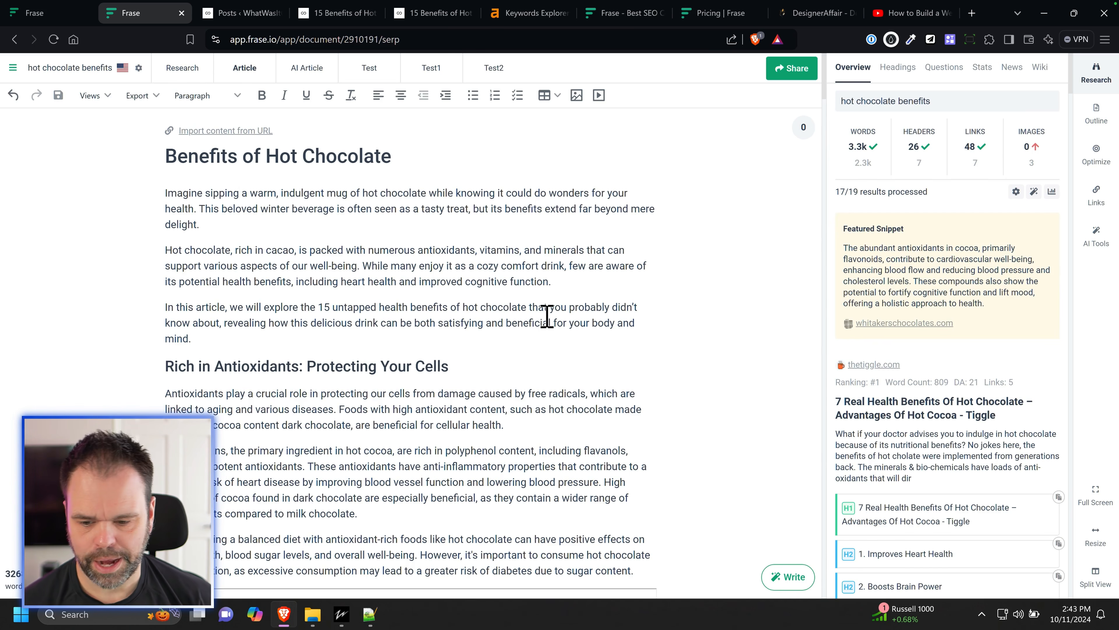
Step: Go back to the document list, reopen "hot chocolate benefits", and look through the competing search results in its research overview
left_click(14, 68)
left_click(48, 79)
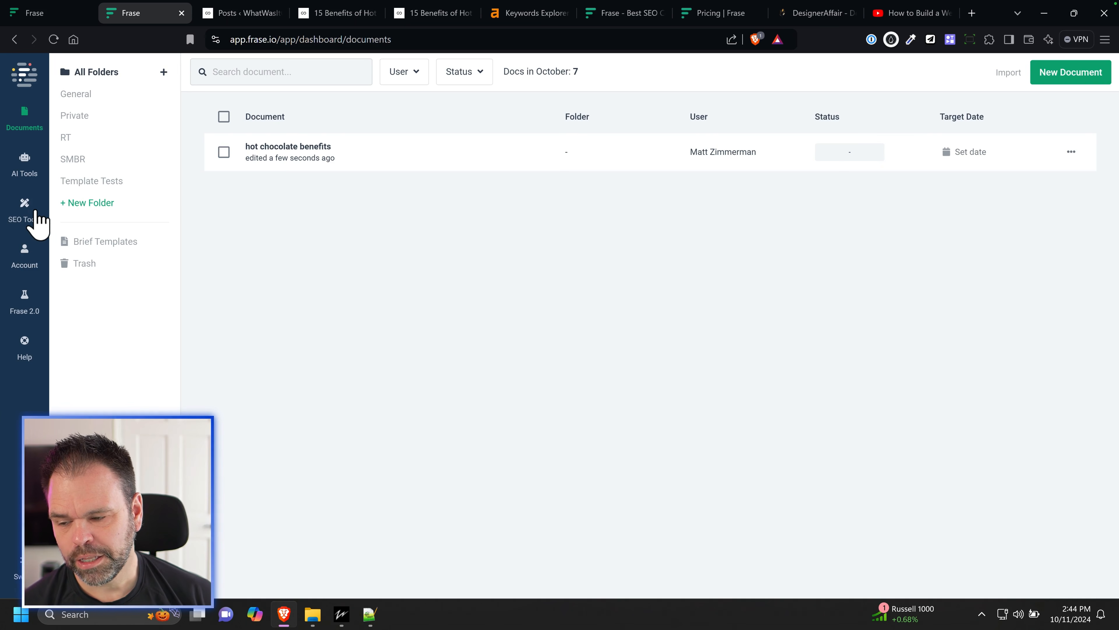
left_click(312, 153)
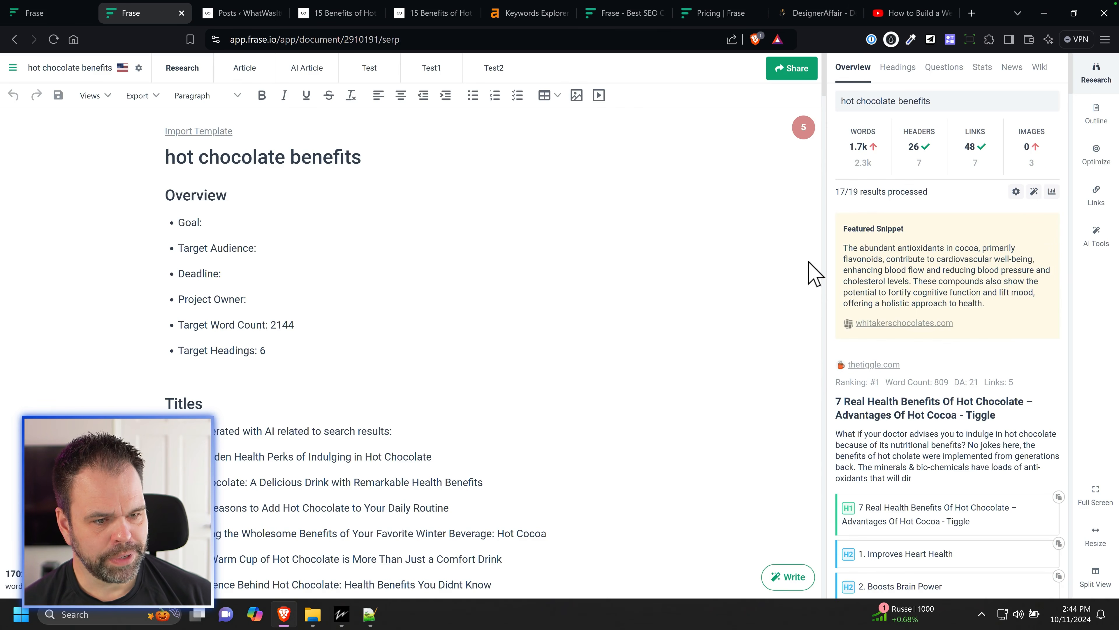
scroll(960, 412, "down", 15)
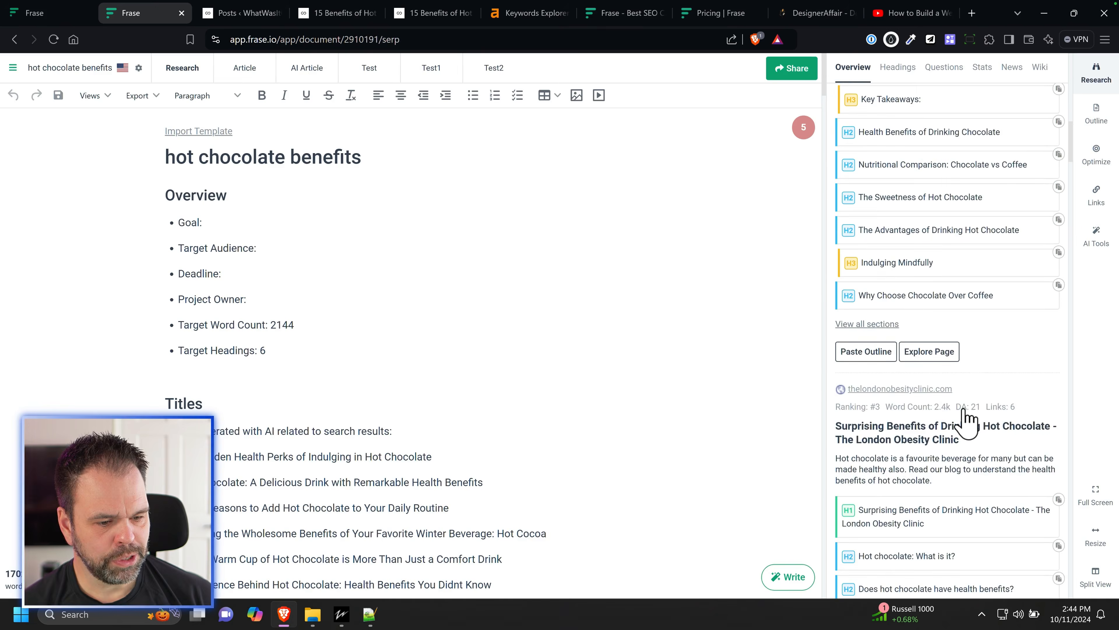
scroll(969, 424, "up", 15)
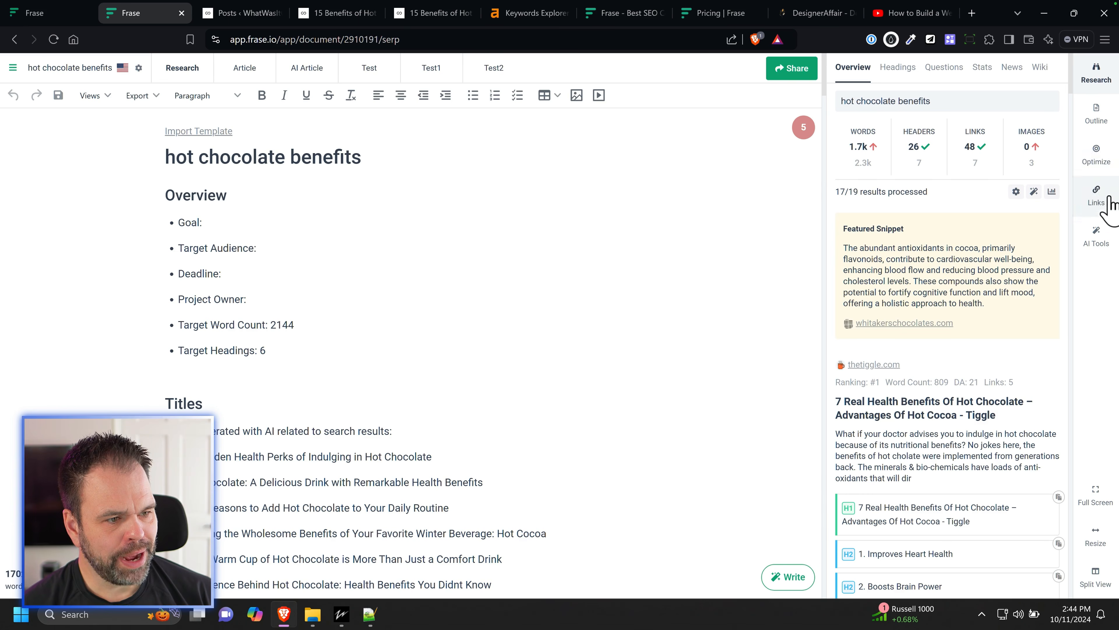
Step: In the document's optimization data, examine the SERP mentions and related topics for Dark Chocolate, then return to the topic list
left_click(1098, 160)
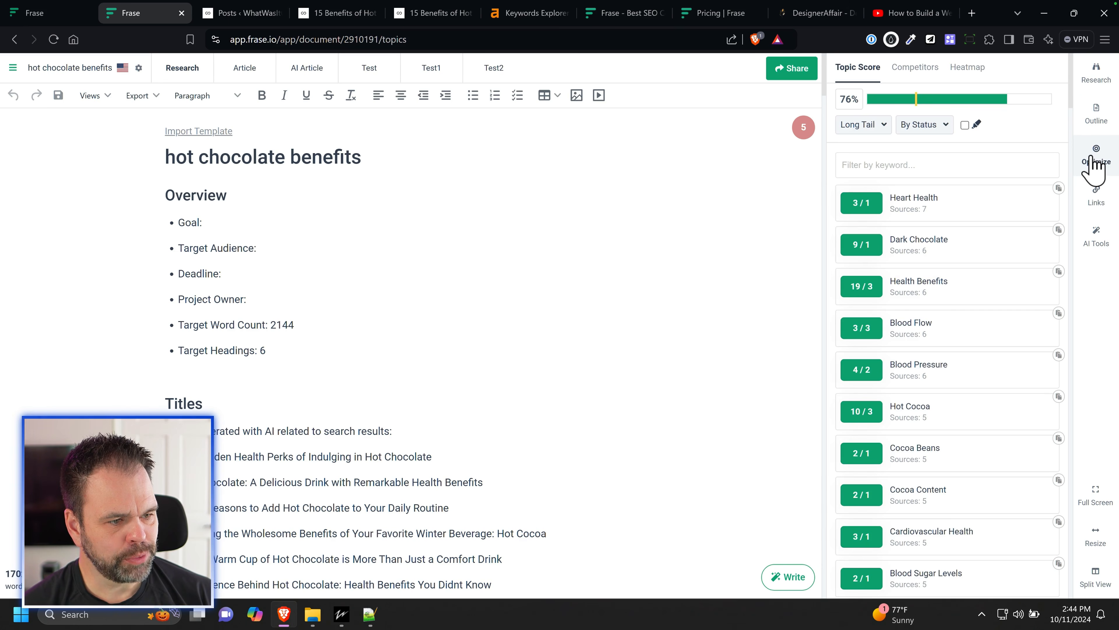
left_click(857, 124)
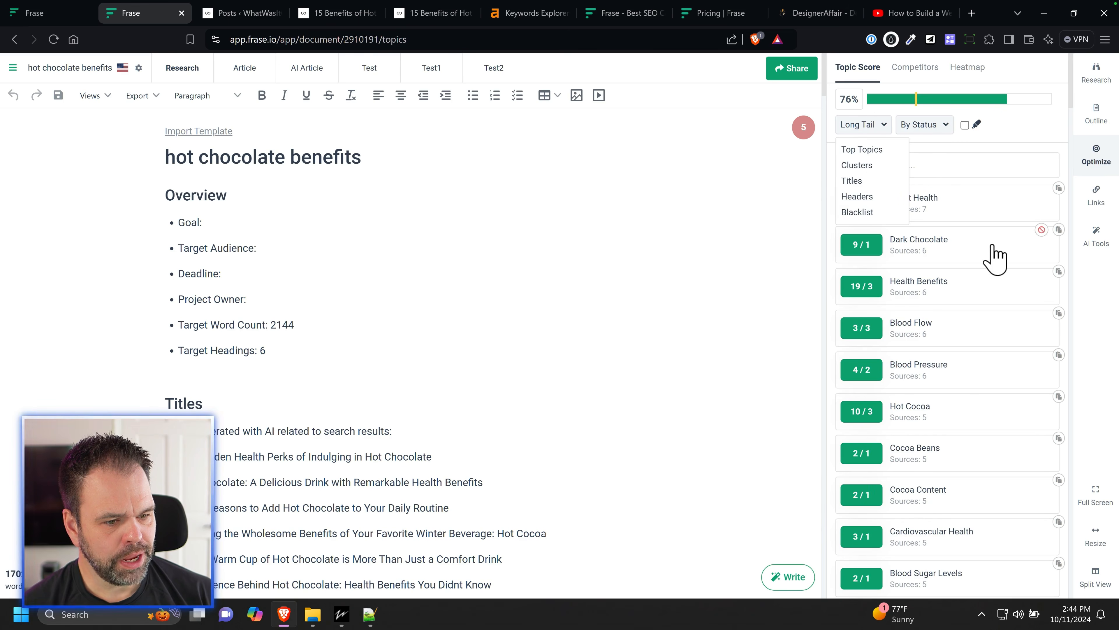
left_click(992, 256)
scroll(909, 317, "down", 15)
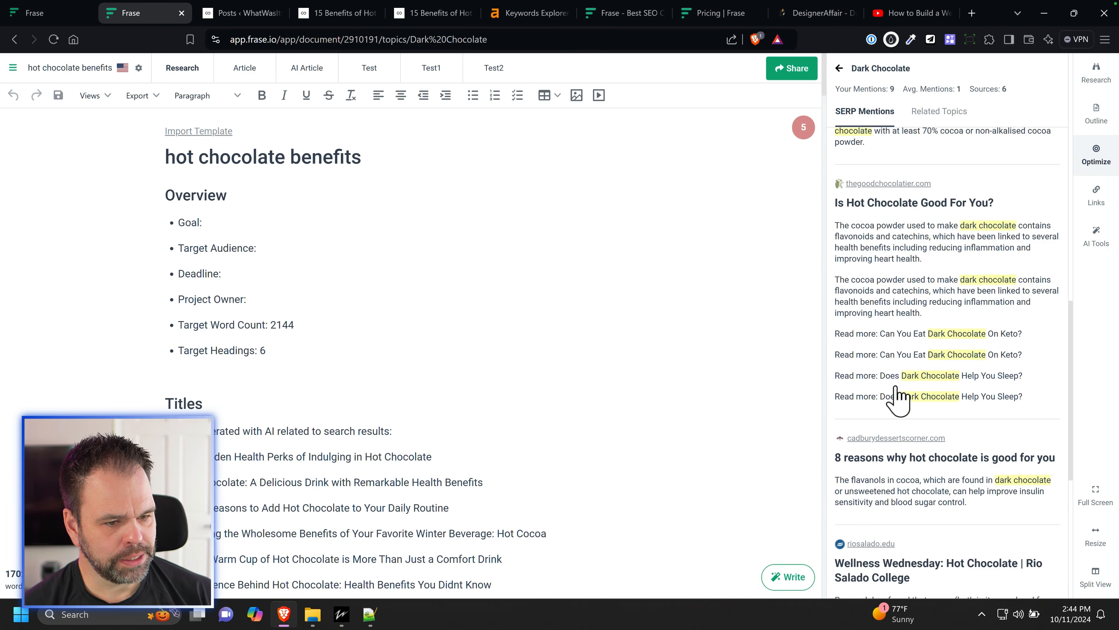
scroll(905, 401, "up", 15)
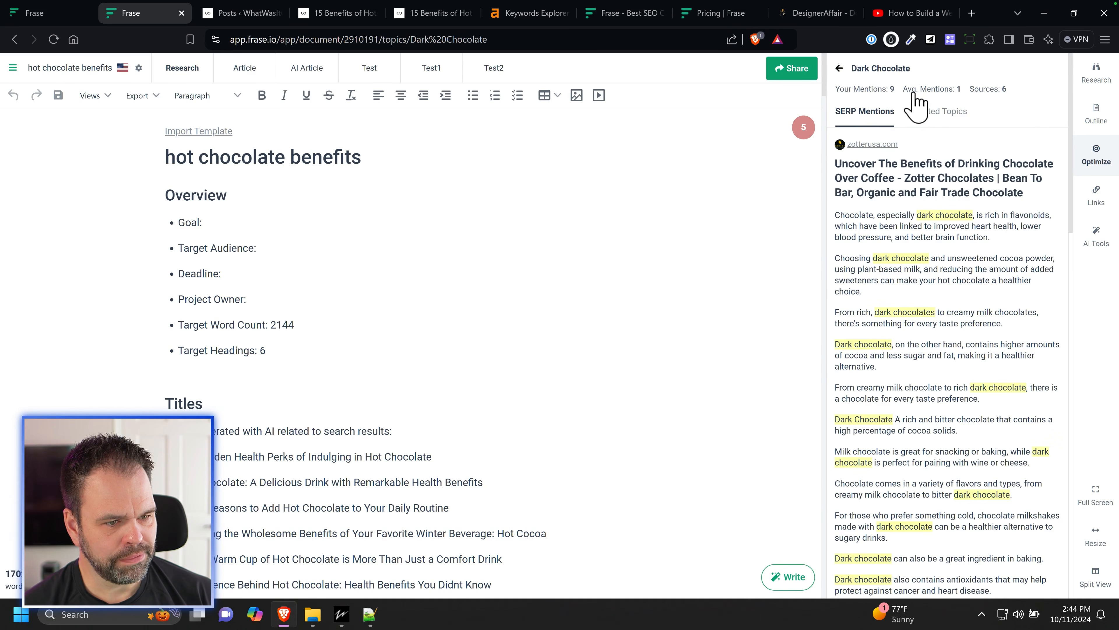
left_click(943, 118)
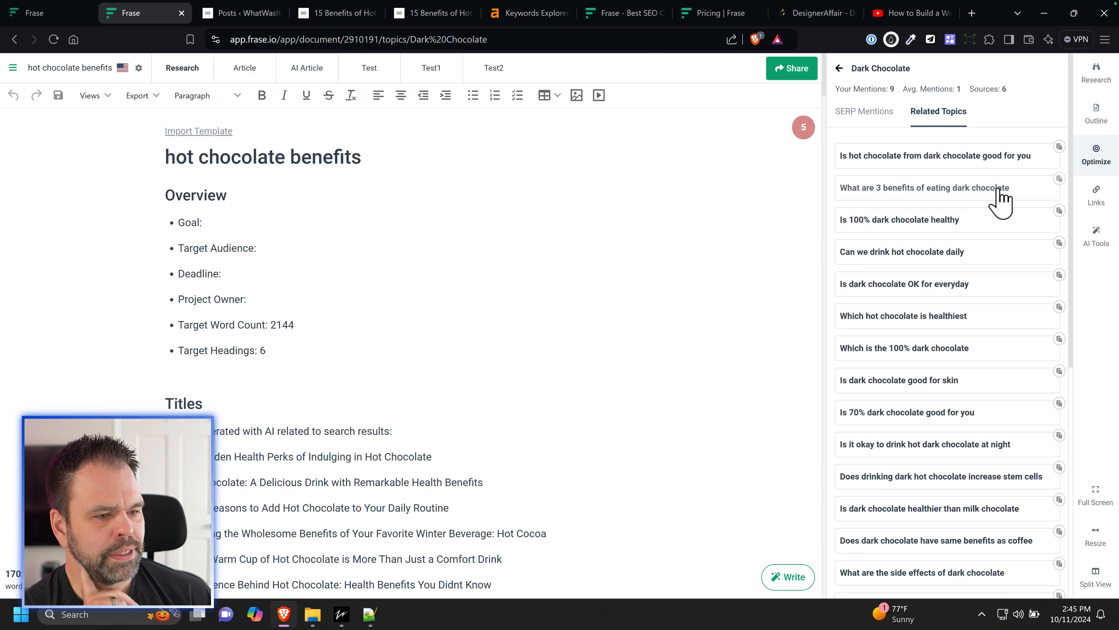
scroll(970, 402, "down", 6)
scroll(974, 419, "up", 6)
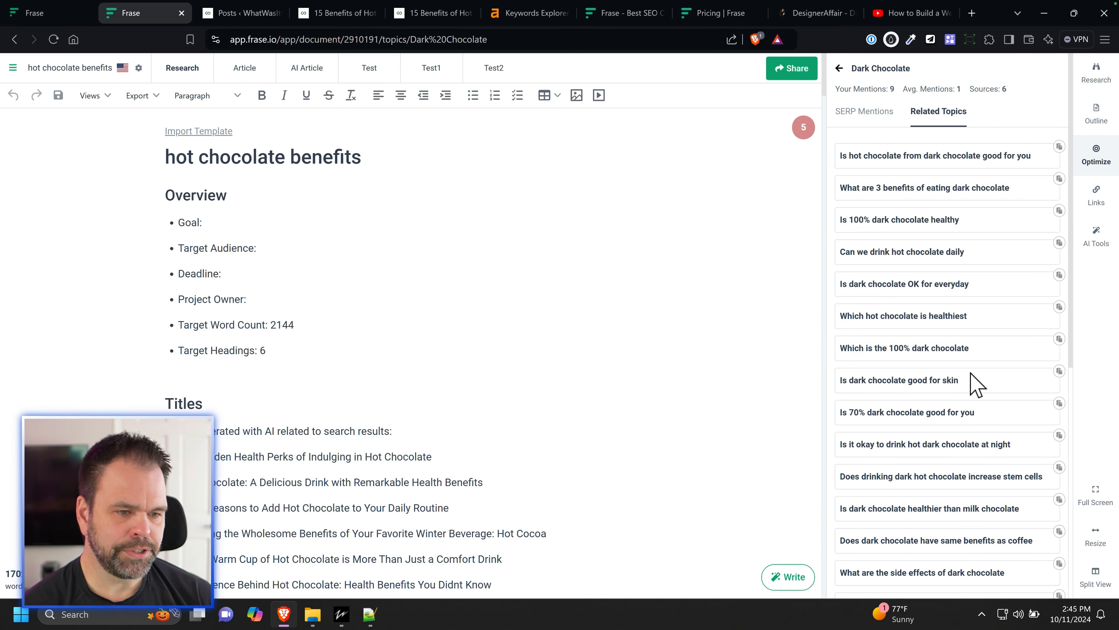
left_click(839, 68)
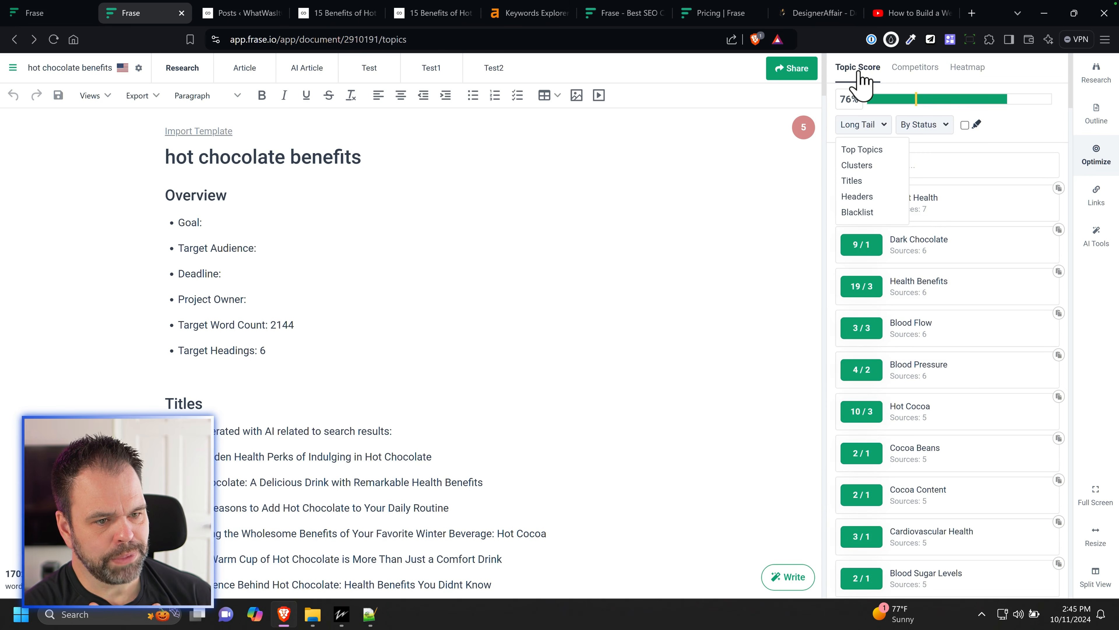
Step: Compare the competitors' topic scores, rankings and word counts with the hot chocolate benefits document
left_click(923, 71)
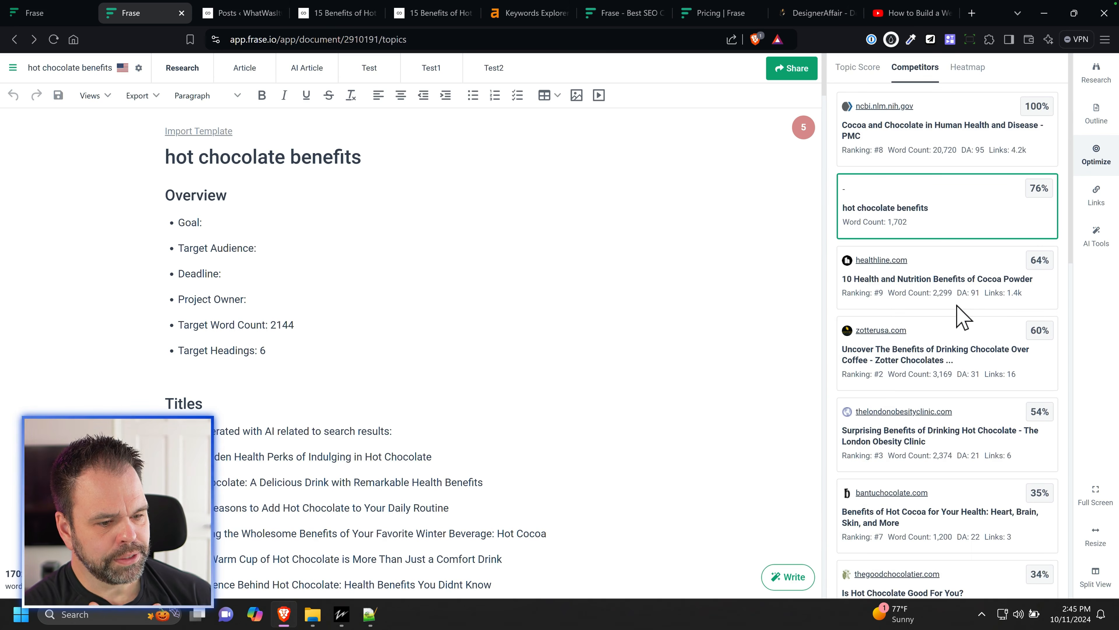
scroll(963, 458, "down", 9)
scroll(958, 422, "up", 9)
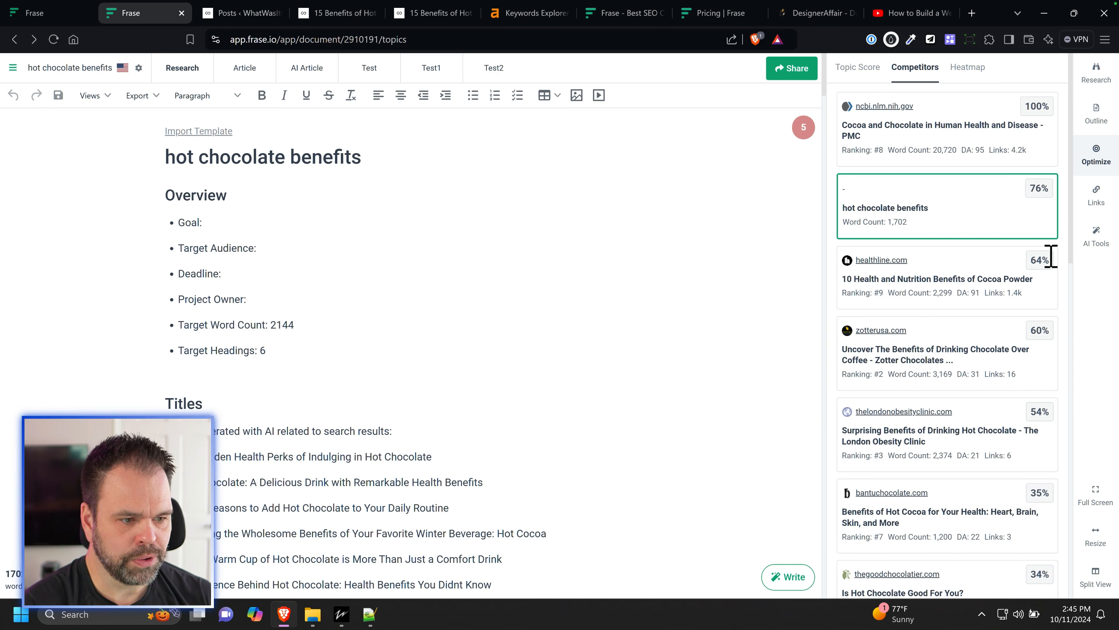
scroll(1018, 511, "down", 7)
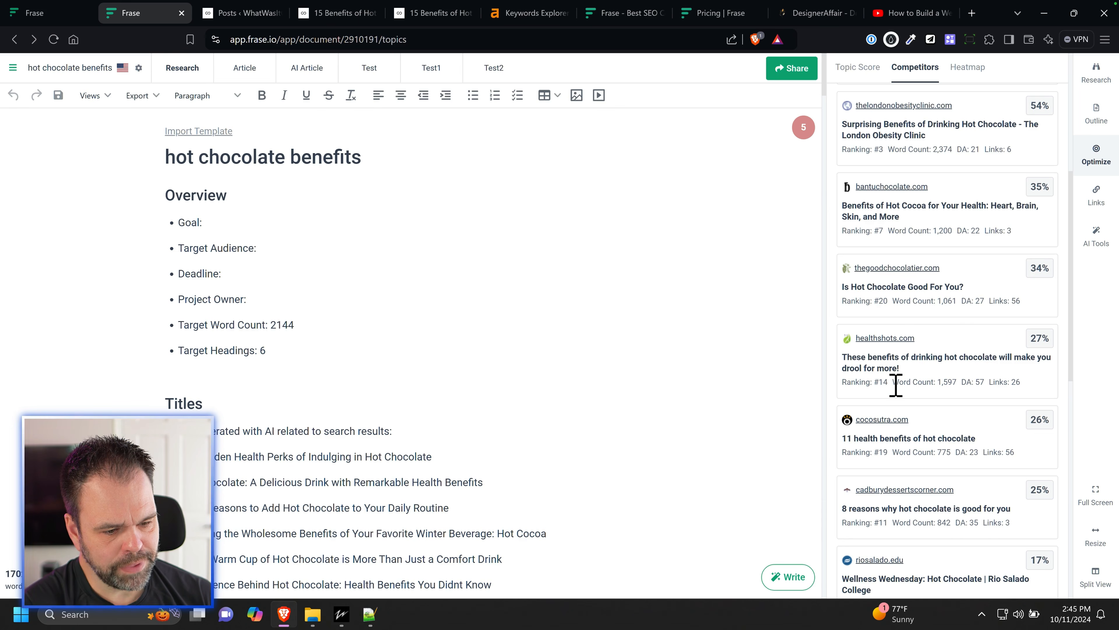
left_click(878, 382)
key("alt+Left")
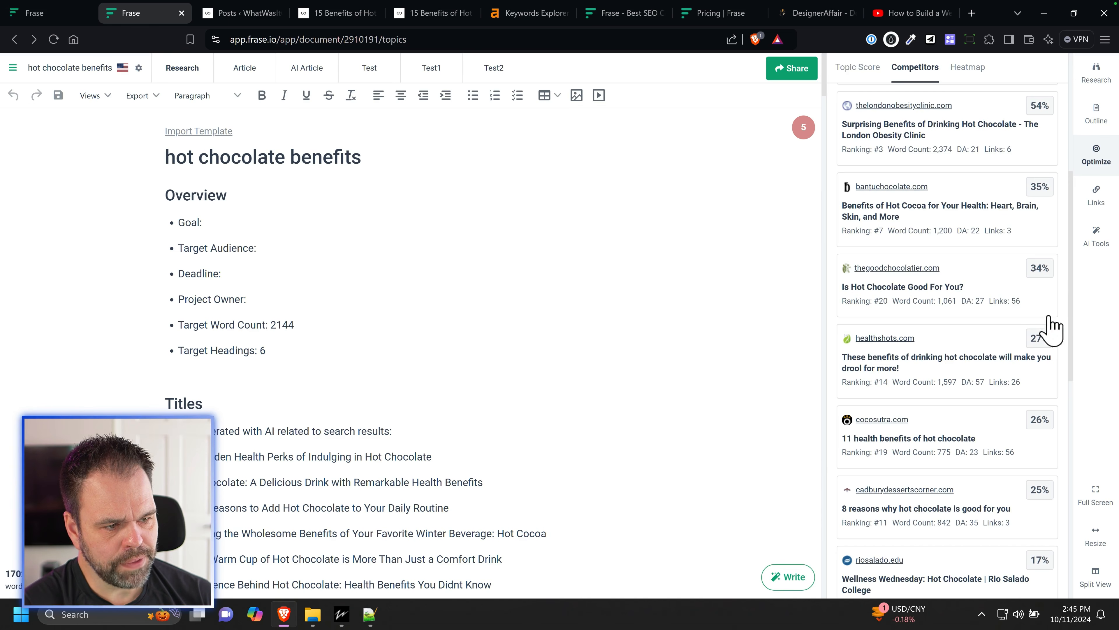
scroll(1036, 375, "up", 6)
scroll(1031, 399, "up", 1)
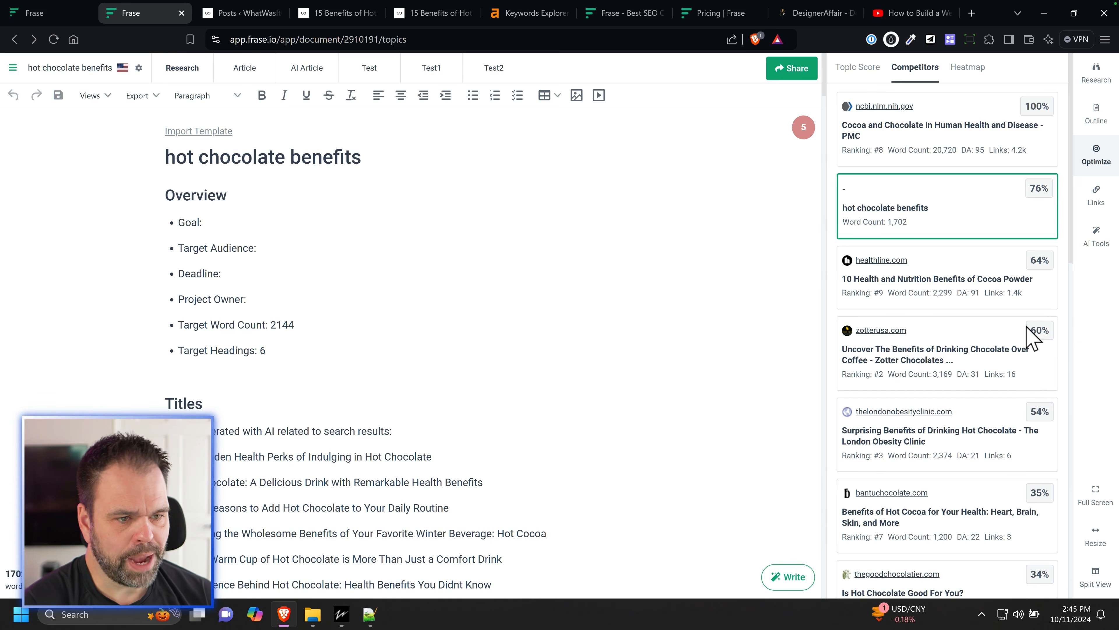
Step: Examine the heatmap of long-tail topic usage across the ranking pages, then close it
left_click(970, 68)
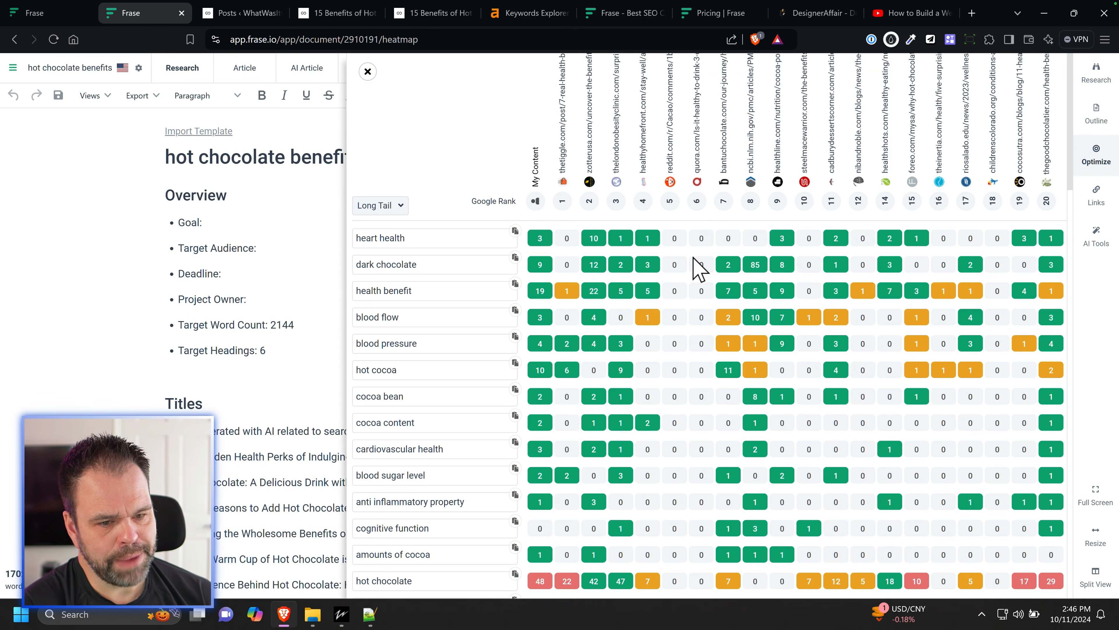
scroll(757, 392, "down", 5)
scroll(760, 391, "up", 5)
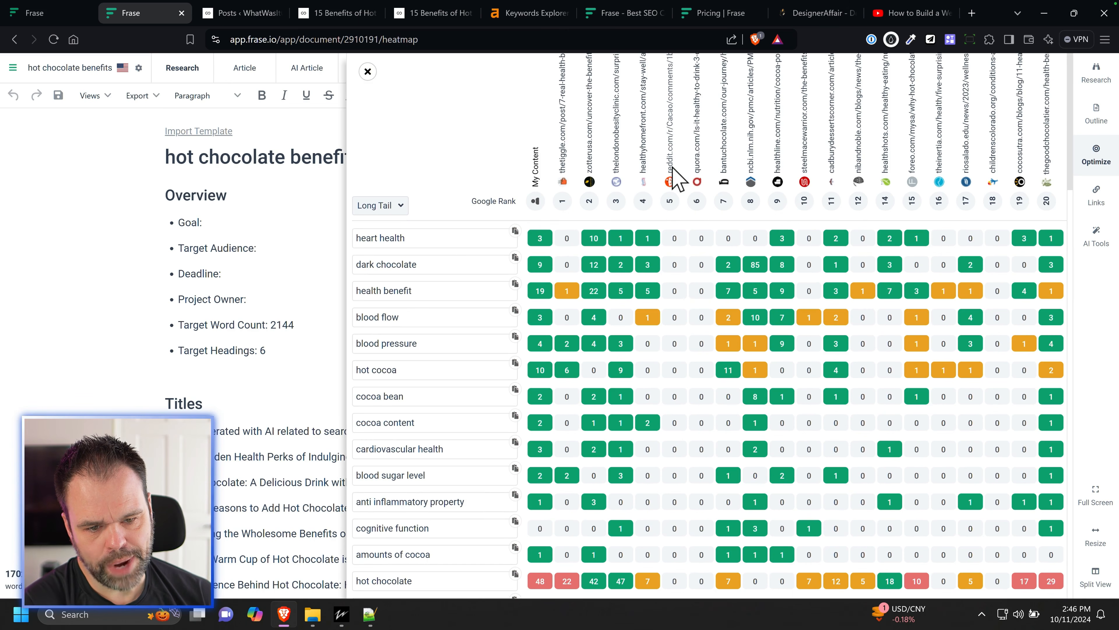
scroll(678, 277, "down", 3)
scroll(680, 337, "down", 15)
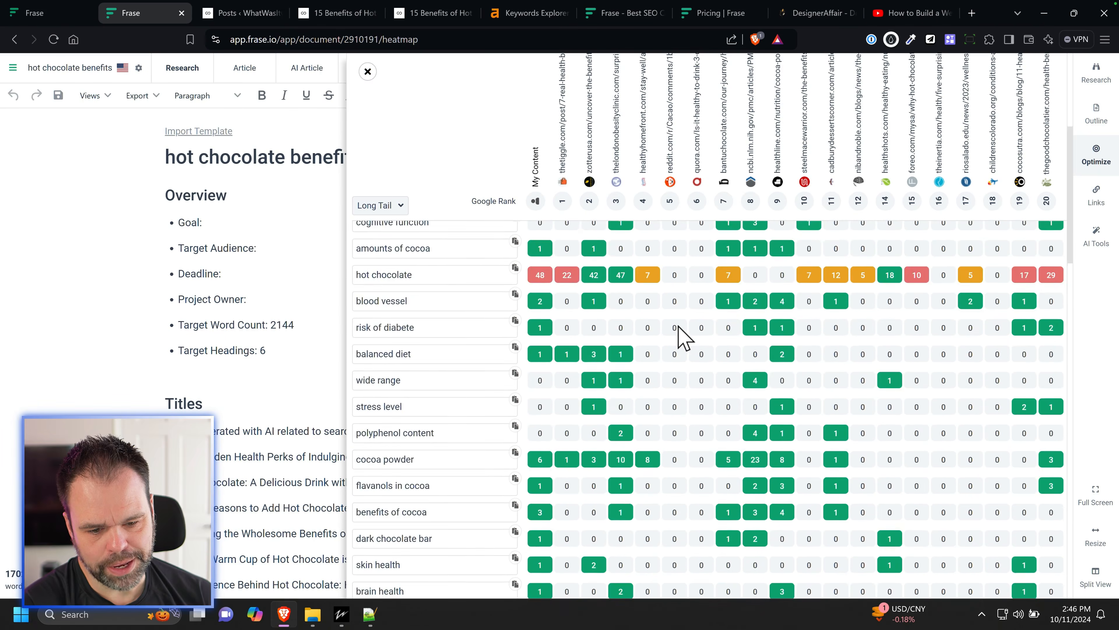
scroll(678, 361, "up", 20)
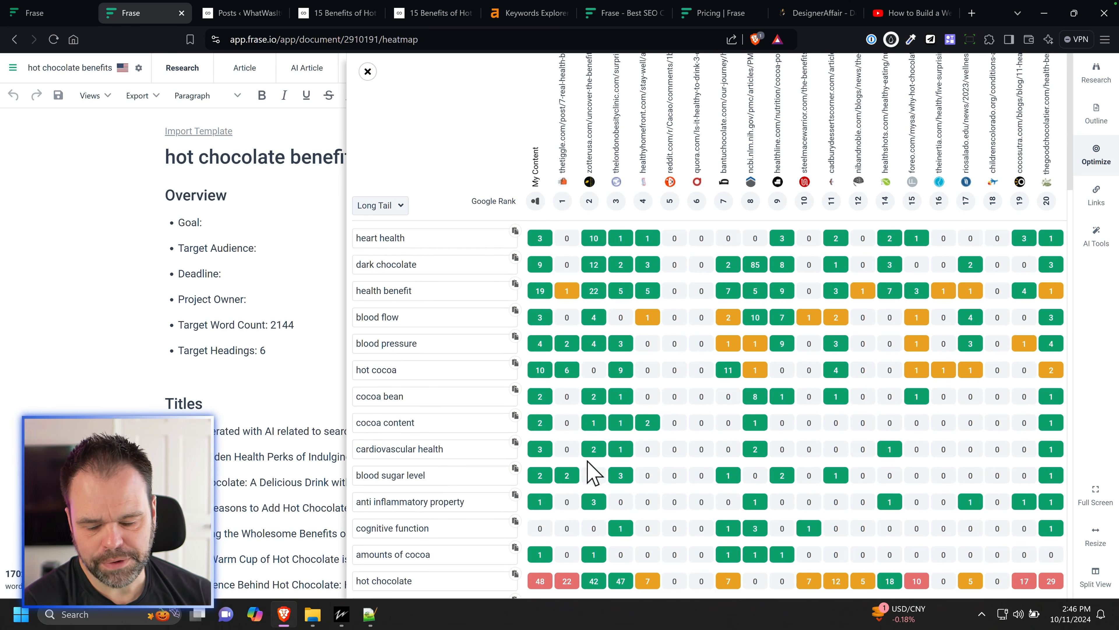
scroll(592, 467, "down", 20)
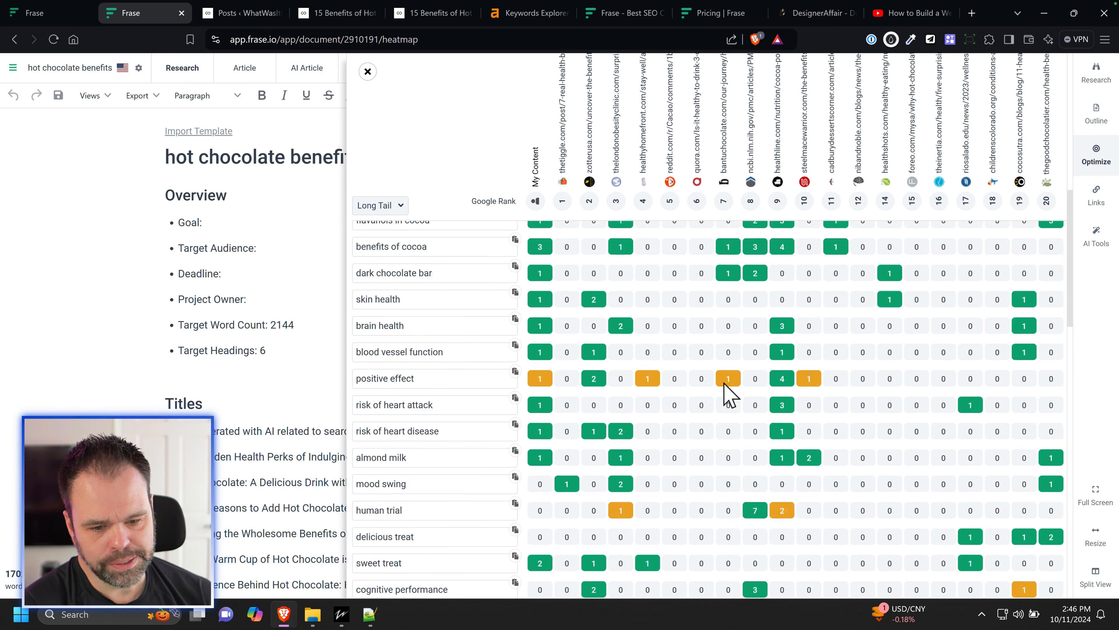
scroll(749, 344, "up", 10)
left_click(368, 71)
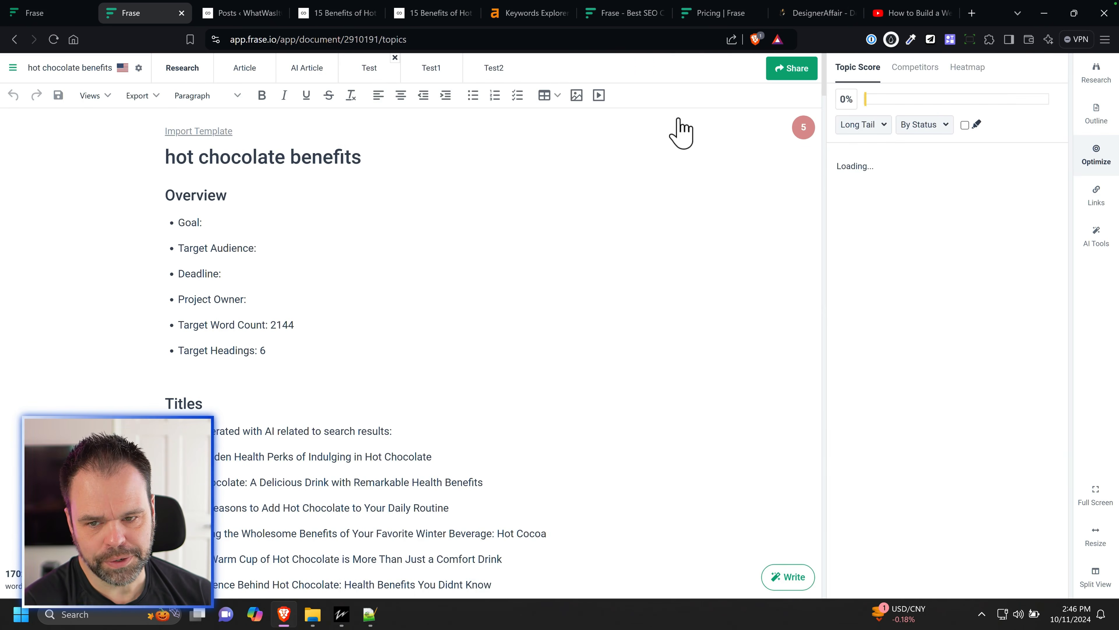
Step: Examine the external links that top search results use, including those to ncbi.nlm.nih.gov, and return to the domain list
left_click(1102, 199)
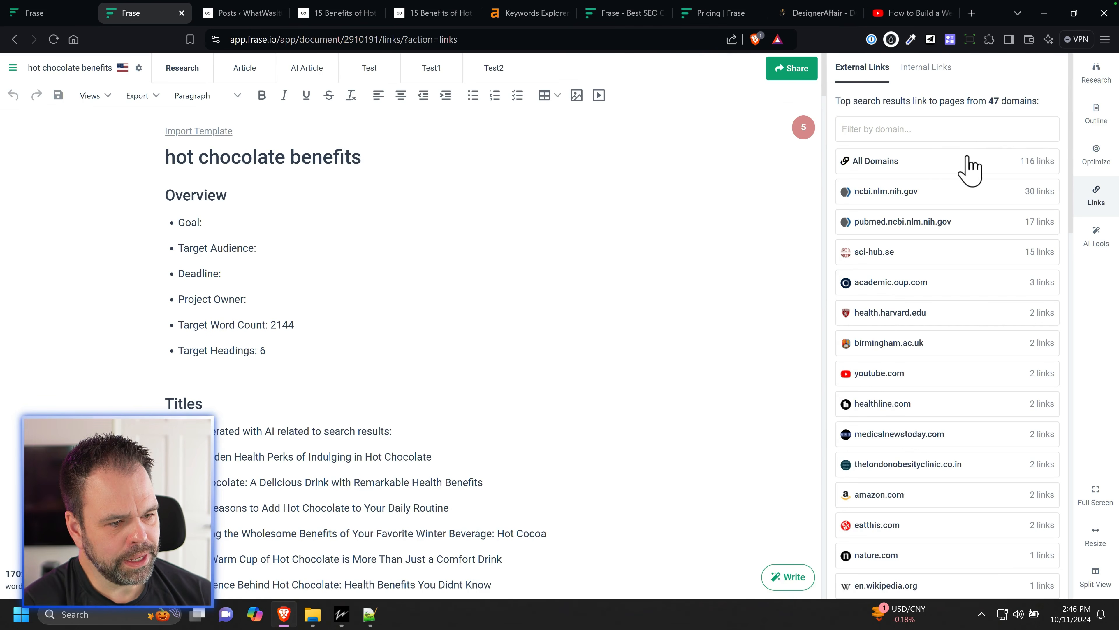
left_click(938, 194)
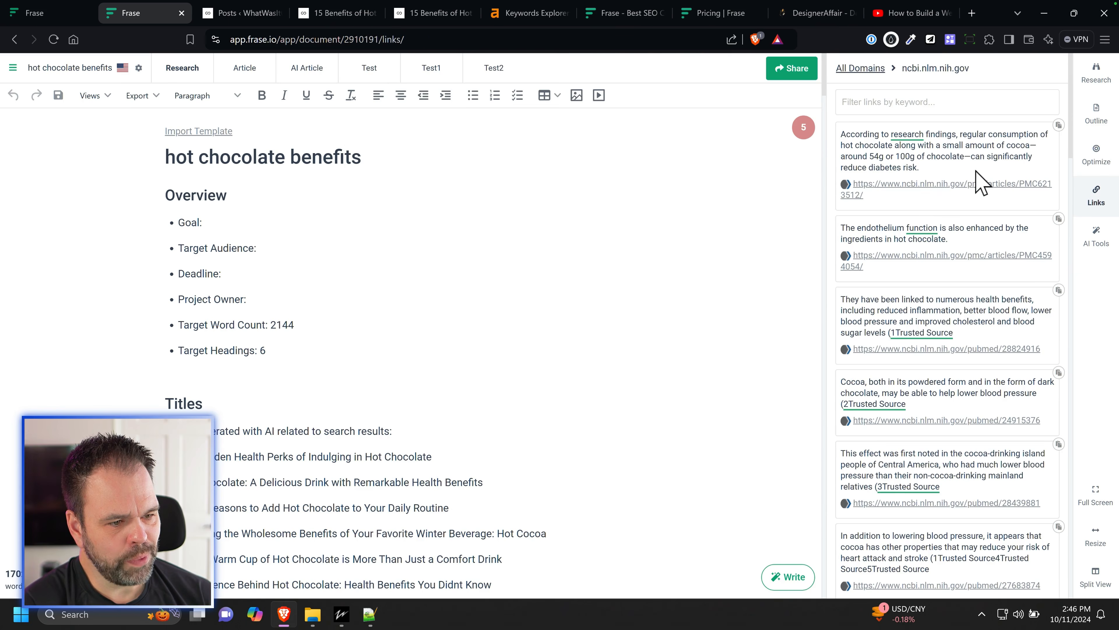
left_click(863, 69)
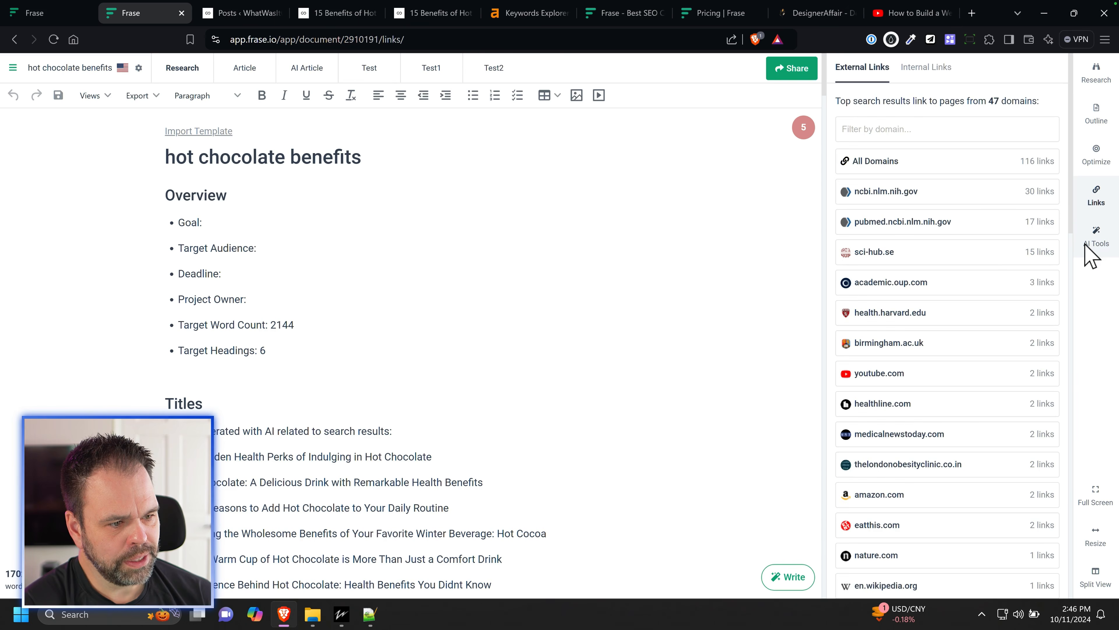
Step: Look over the document's AI writing tools, including the popular community ones, and return to the in-editor writing settings
left_click(1102, 247)
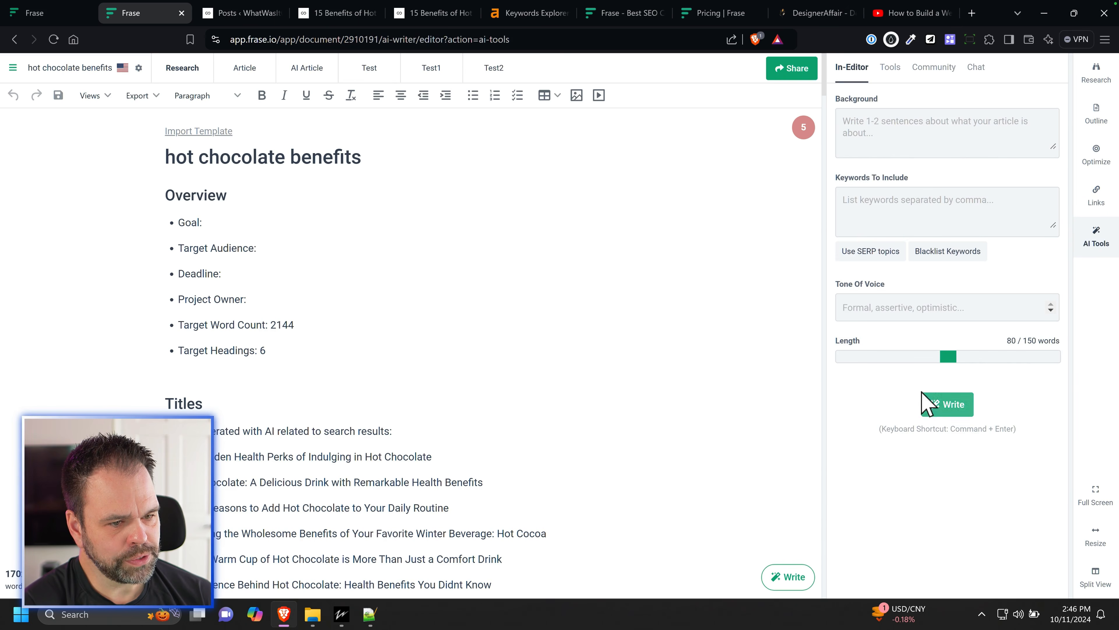
left_click(935, 70)
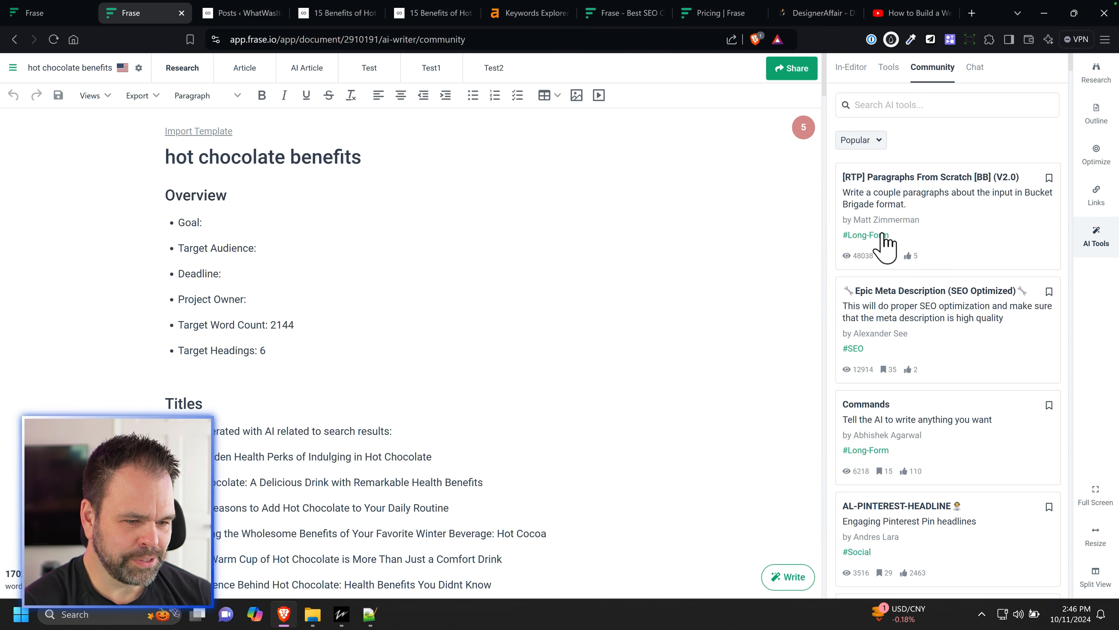
left_click(856, 70)
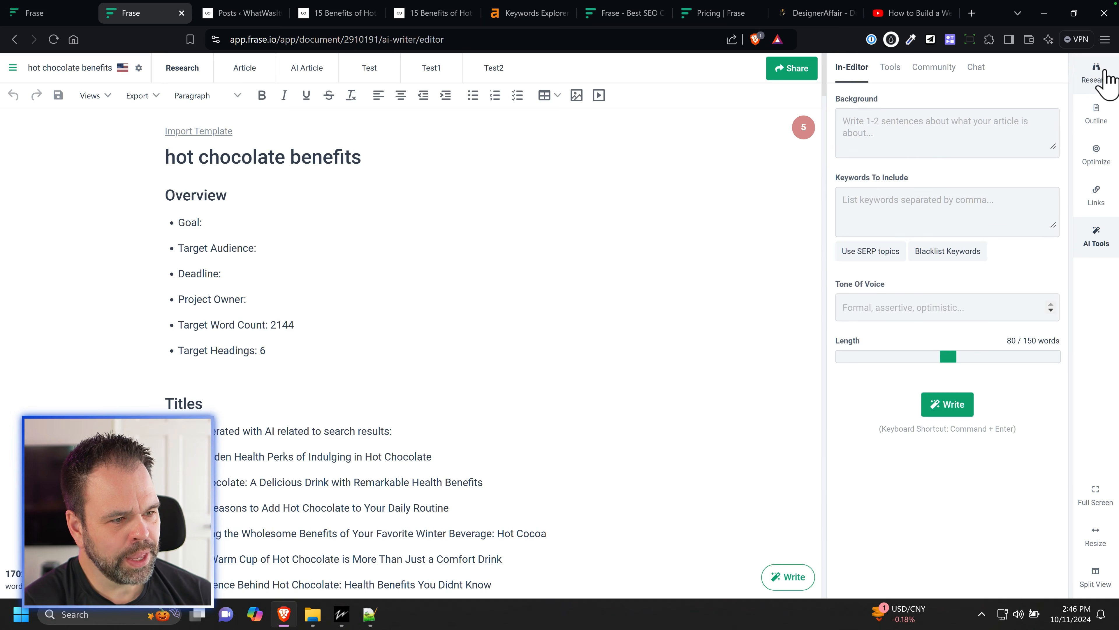
Step: With the AI Article open, look through the research data's competitor headings and its Quora and SERP questions
left_click(1102, 79)
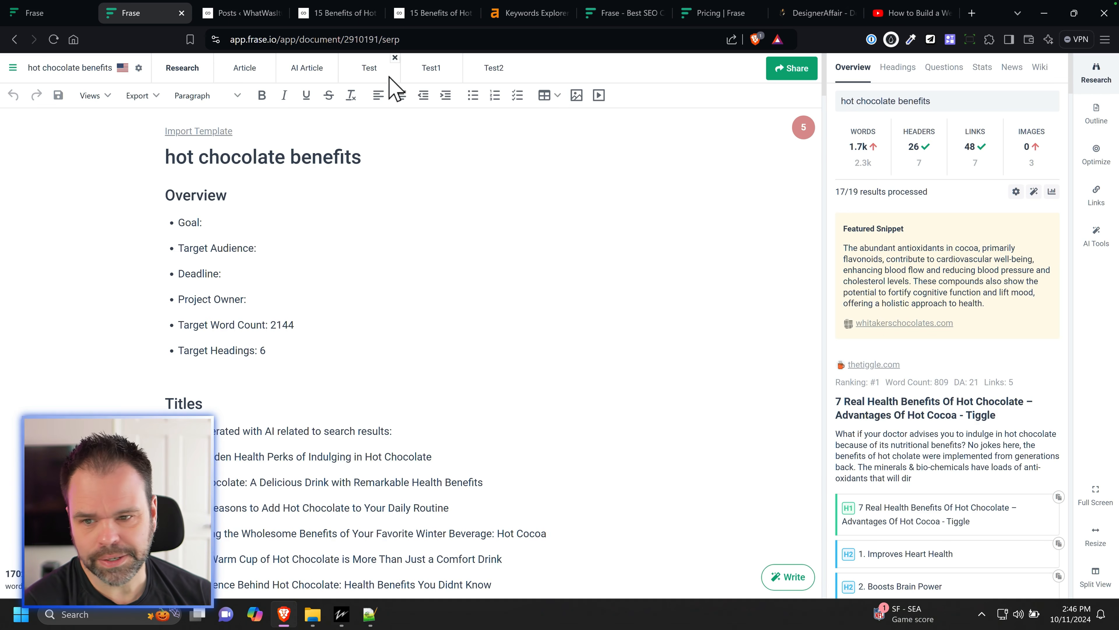
left_click(314, 75)
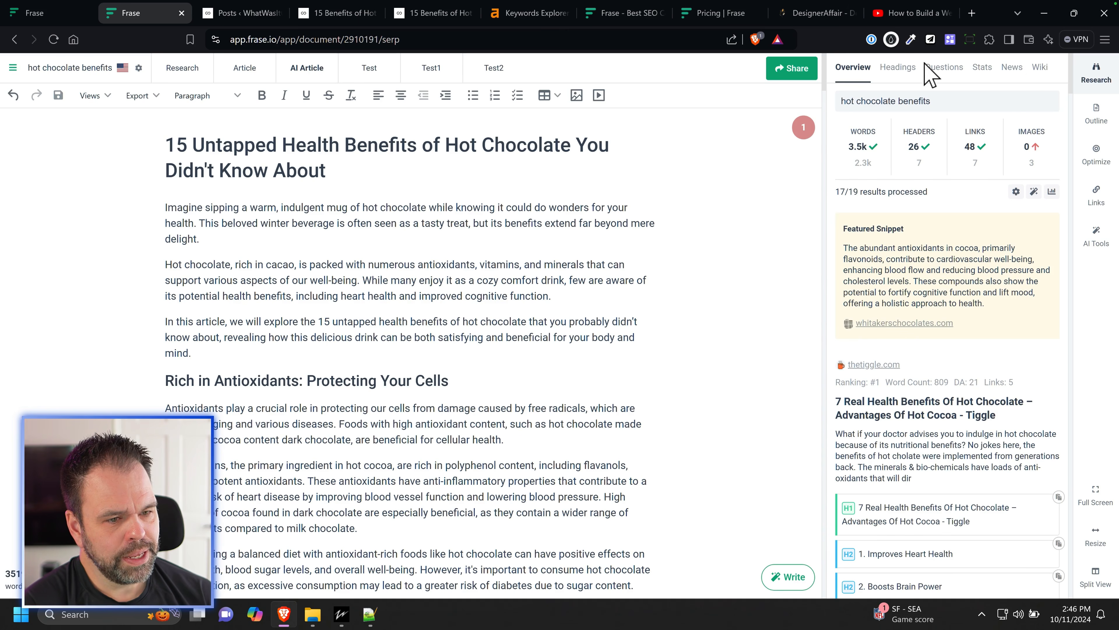
left_click(898, 68)
scroll(927, 282, "down", 20)
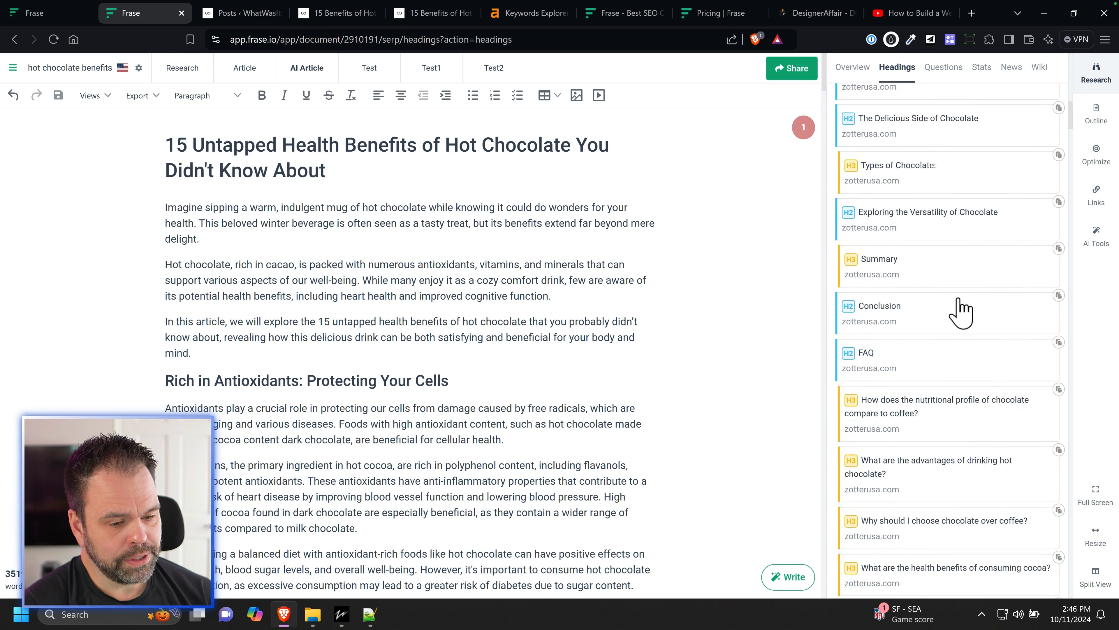
scroll(973, 334, "up", 20)
left_click(944, 67)
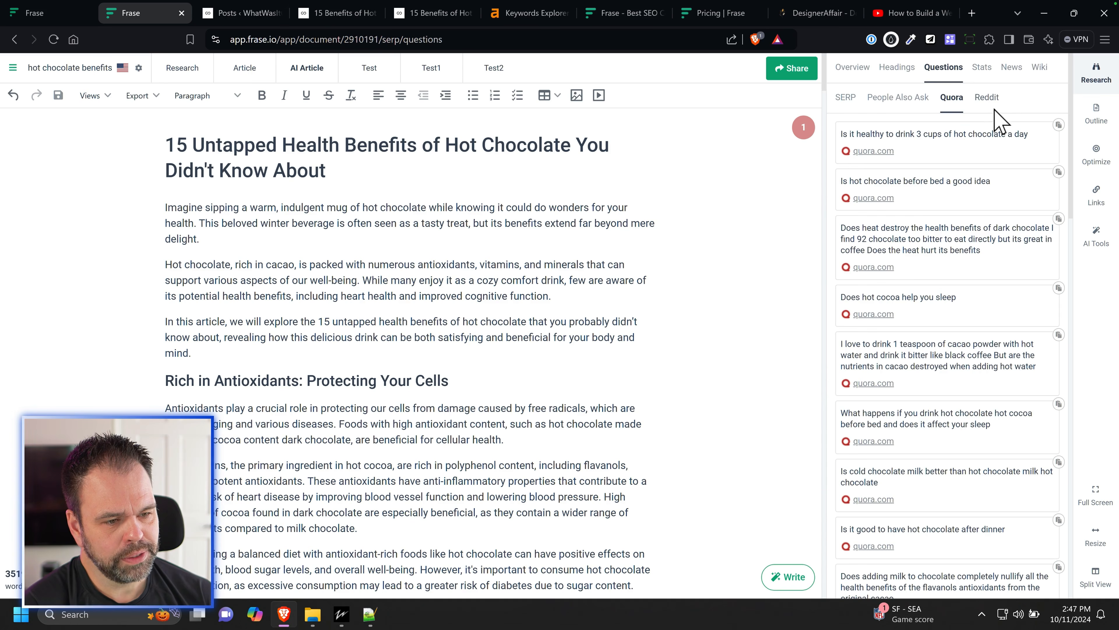
left_click(844, 98)
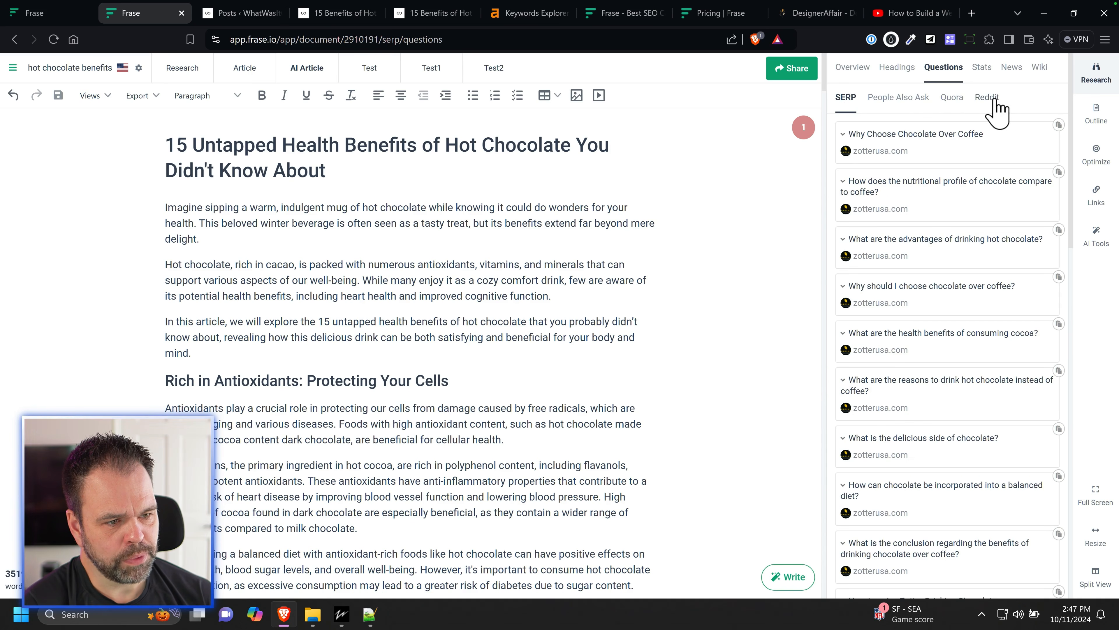
Step: Insert the researched statistic on 42 studies and cardiovascular risk, with its source, below the AI Article's first paragraph
left_click(982, 68)
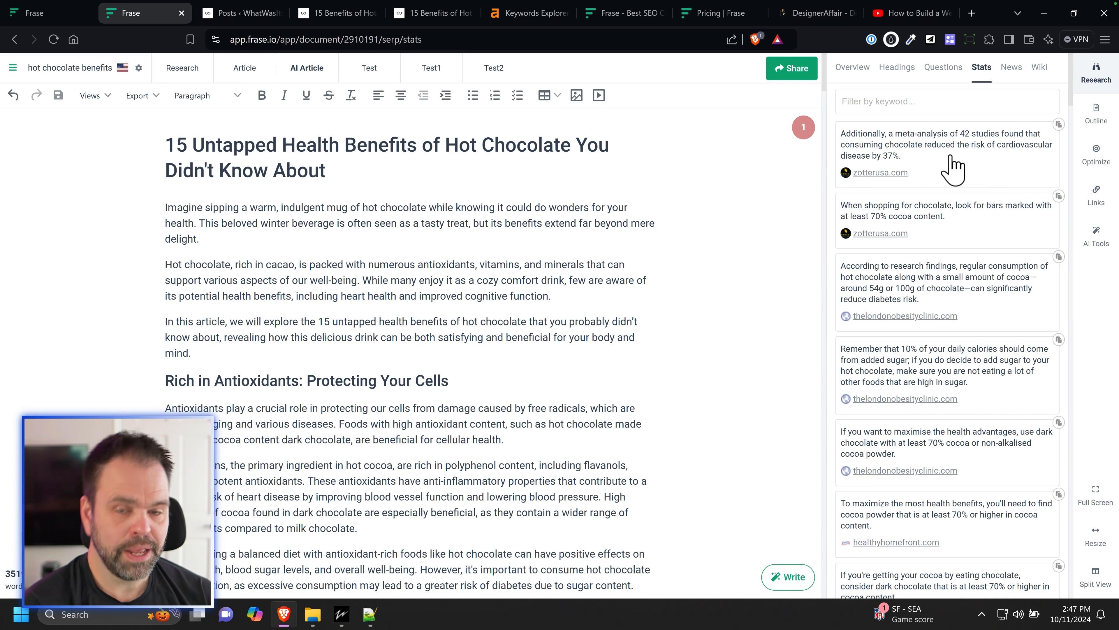
left_click(282, 246)
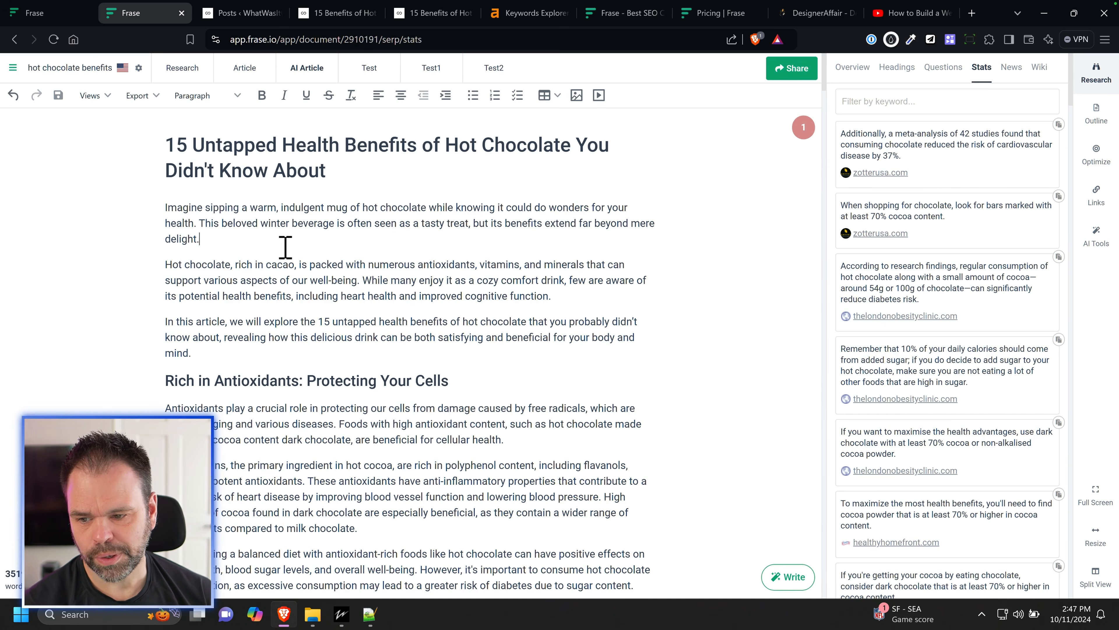
key("Return")
left_click(1059, 124)
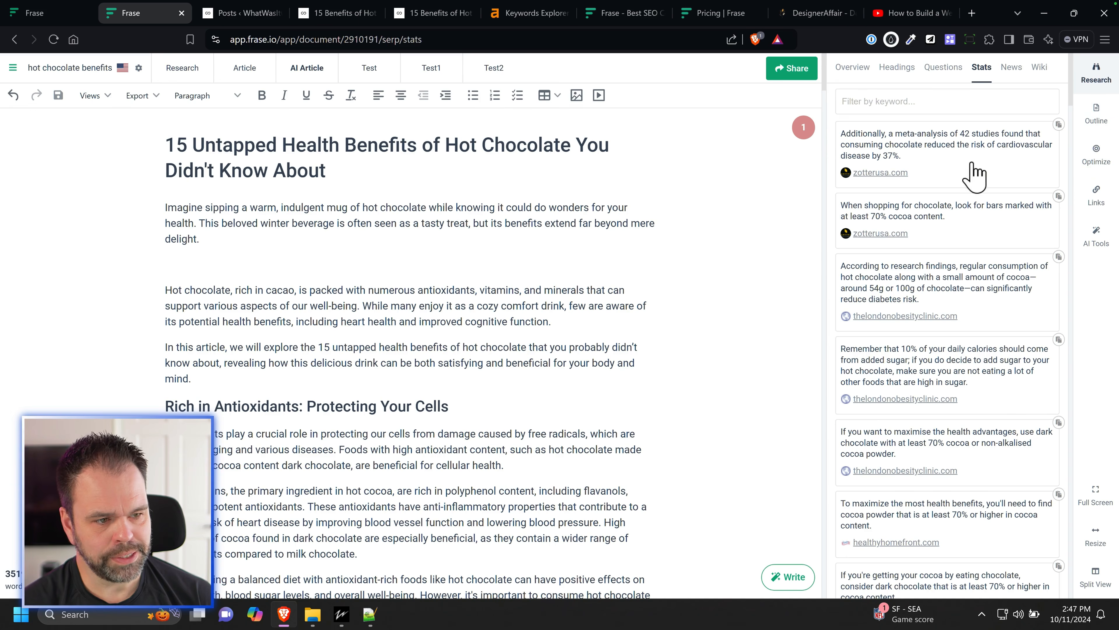
Step: Rewrite the inserted 42-studies sentence with AI and replace it with the neutral "A review of 42 studies indicated" version
left_click_drag(310, 280, 167, 273)
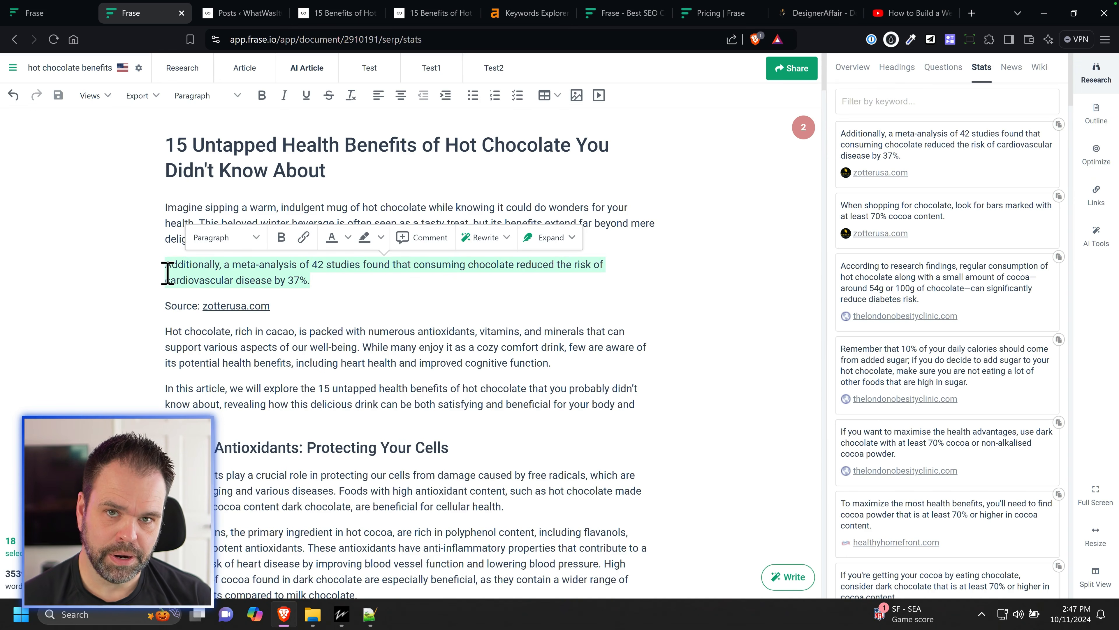
left_click(489, 238)
left_click(537, 265)
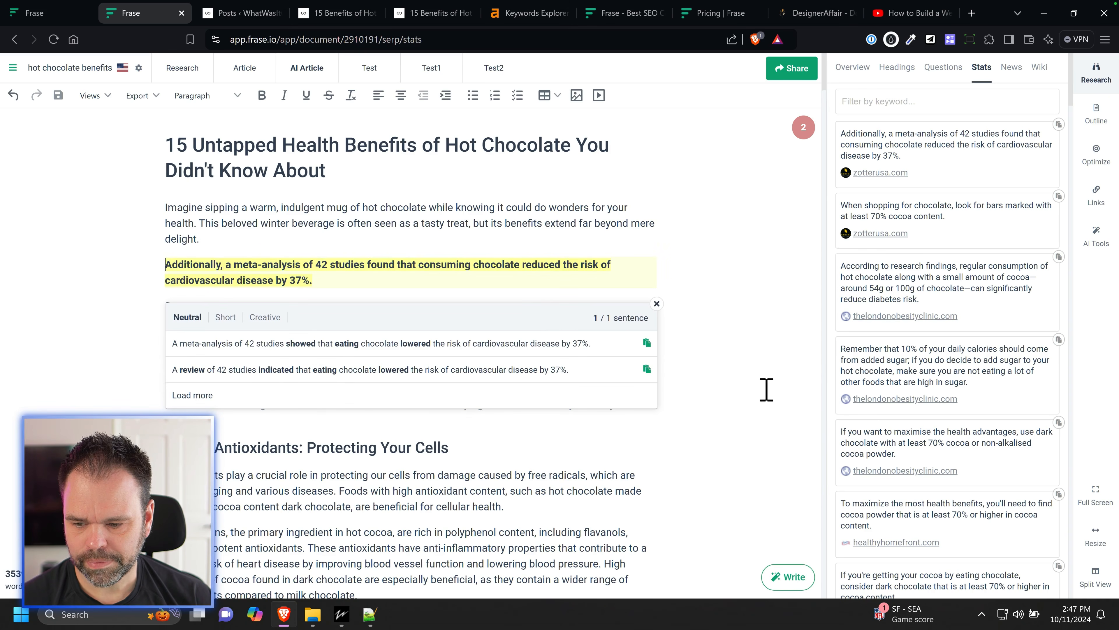
left_click(646, 369)
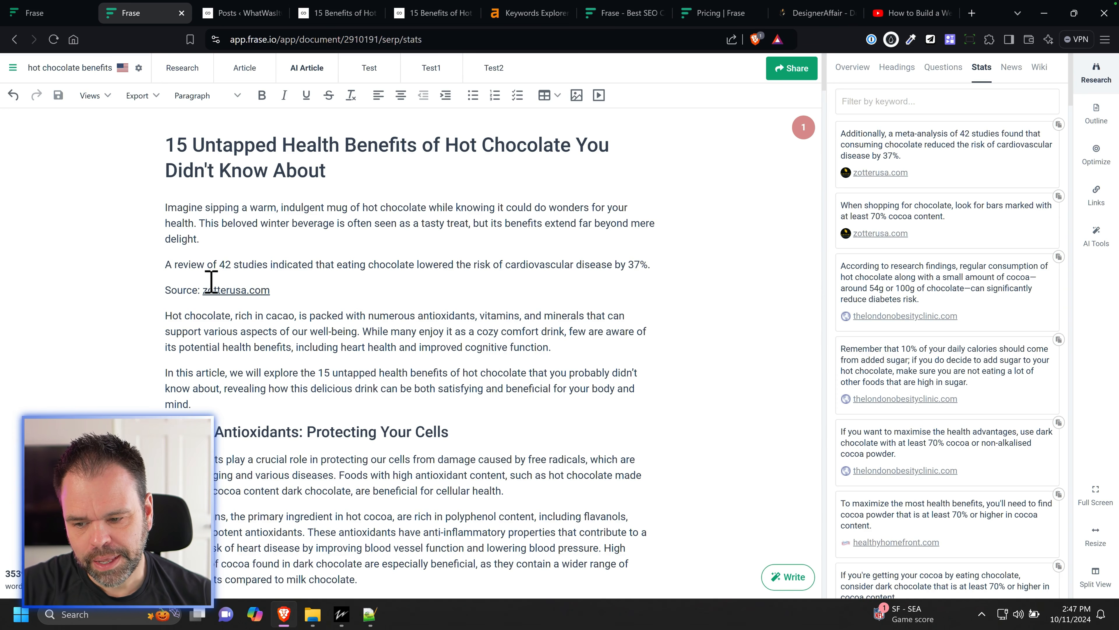
Step: Delete the rewritten 42-studies sentence together with its zotterusa.com source line from the AI Article
left_click_drag(203, 289, 165, 289)
left_click(617, 262)
left_click_drag(607, 261, 416, 264)
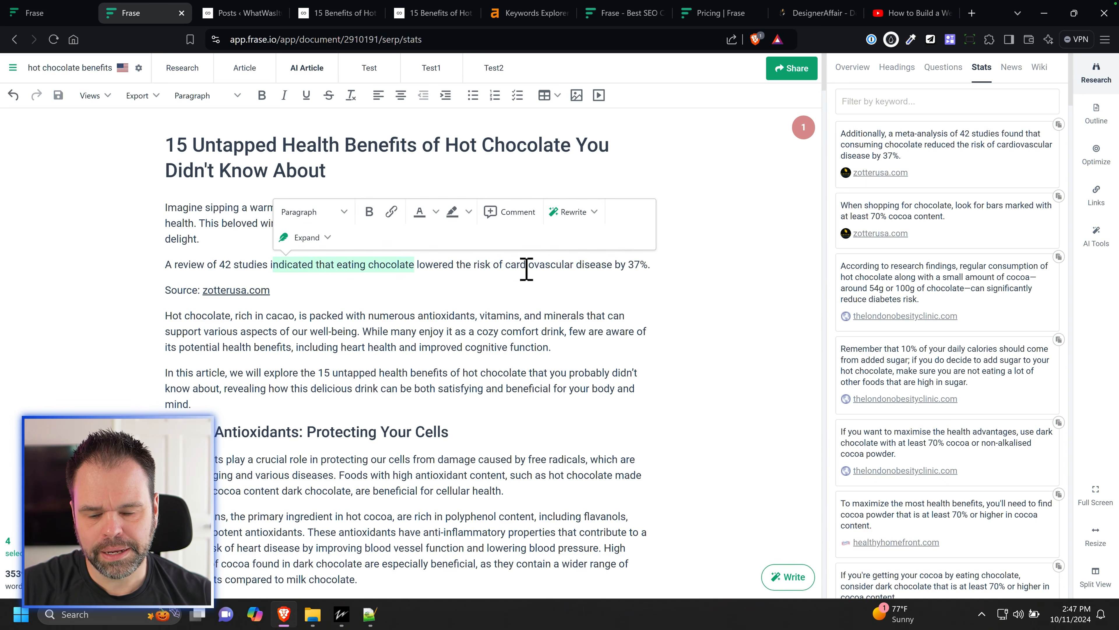
left_click_drag(657, 263, 165, 265)
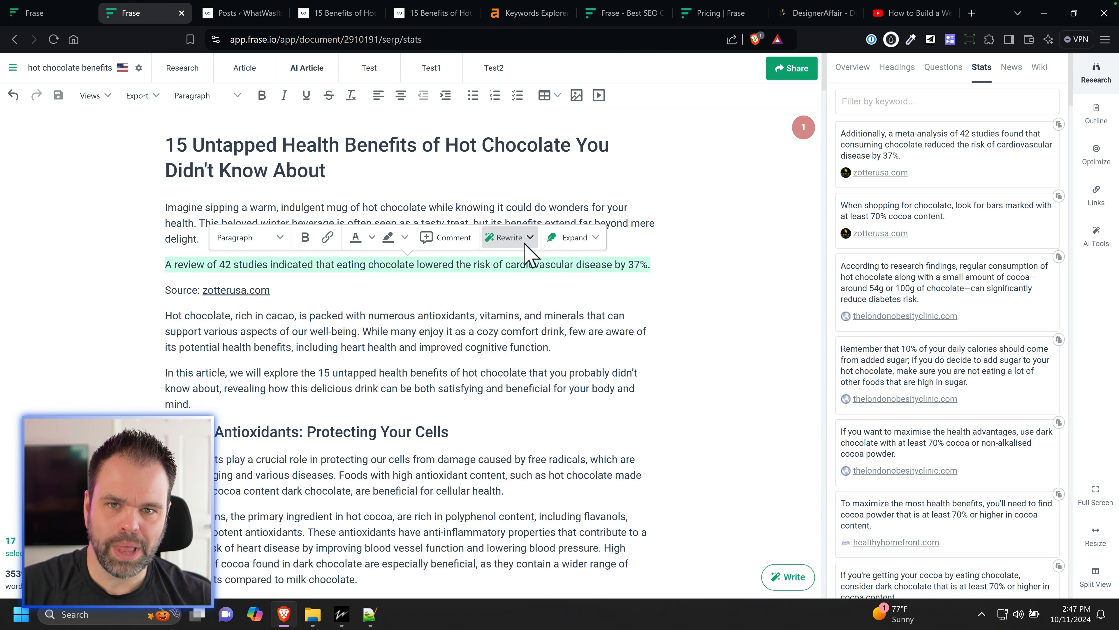
left_click_drag(288, 292, 164, 263)
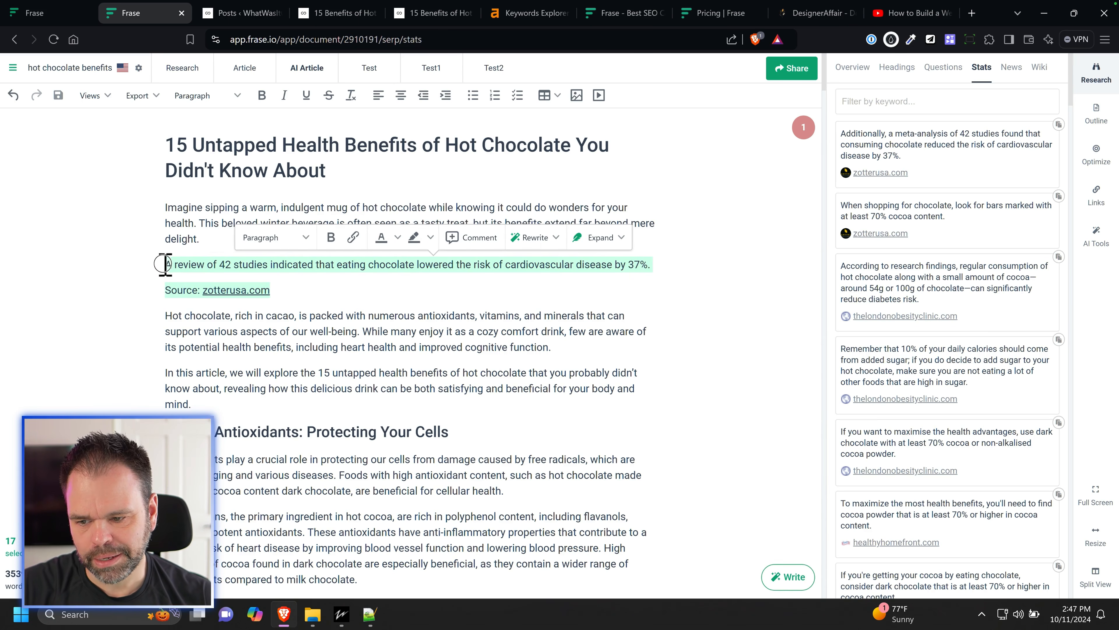
key("BackSpace")
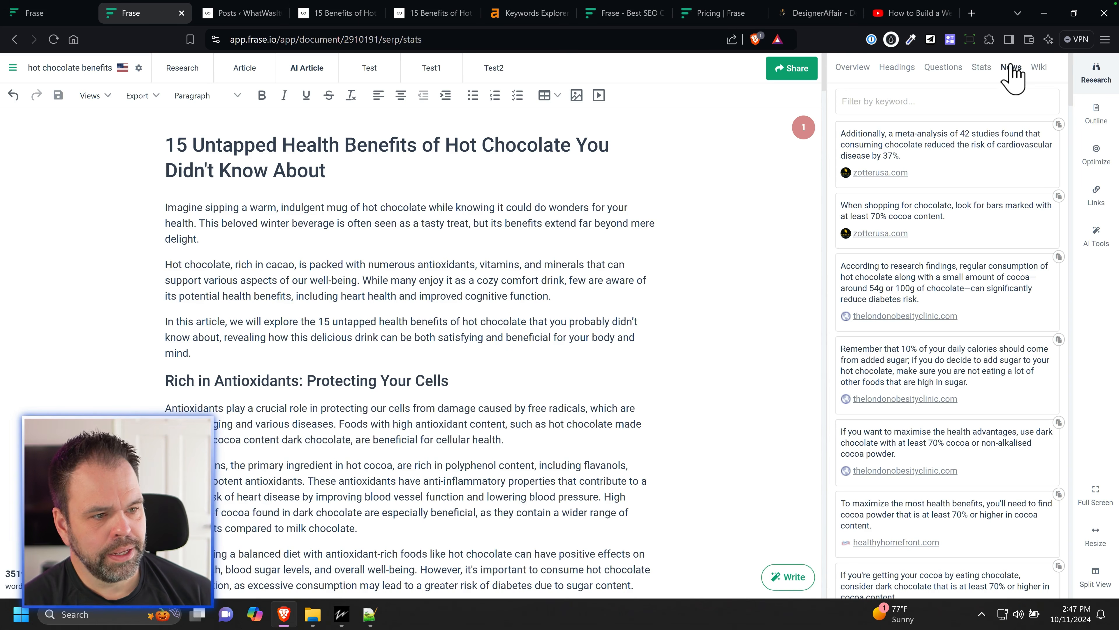
Step: Look through the related news articles and Wikipedia entries in the document's research data
left_click(1011, 67)
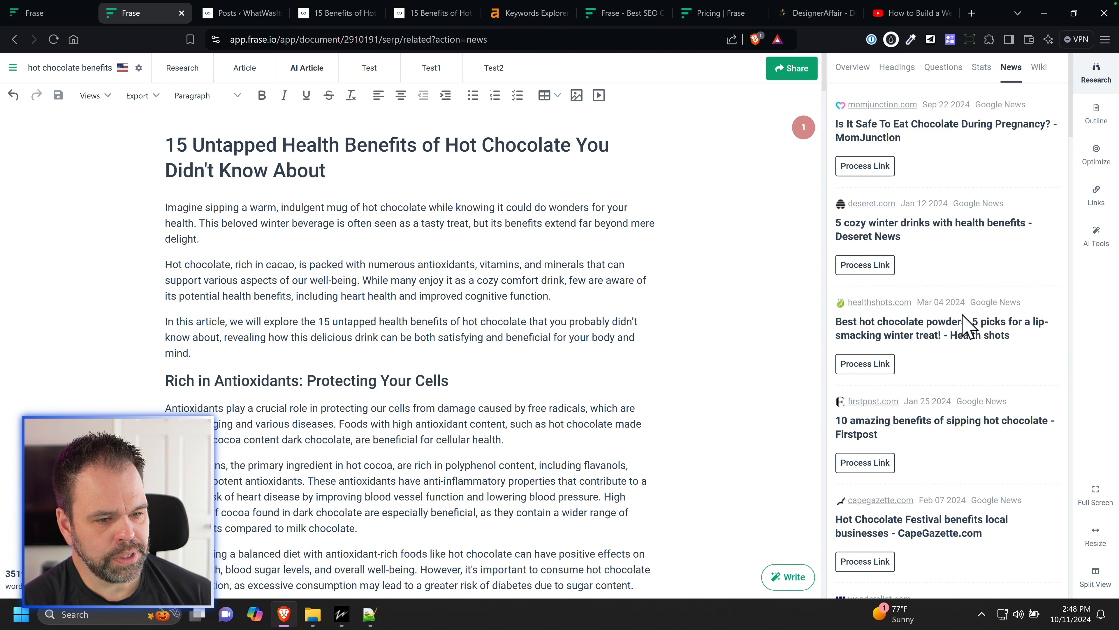
left_click(1041, 70)
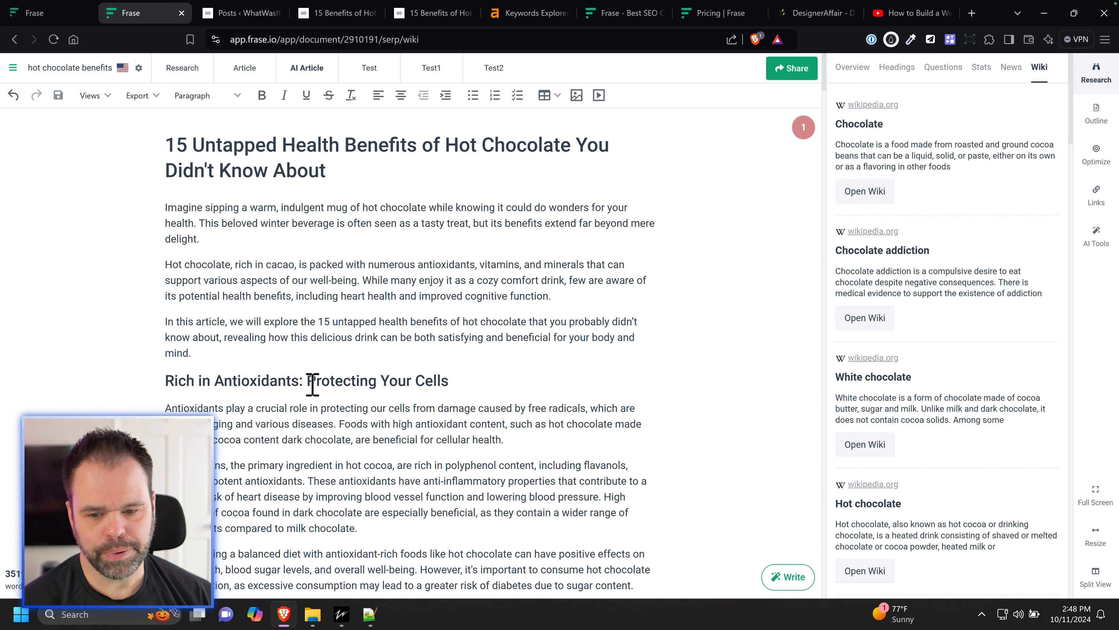
scroll(312, 380, "down", 10)
scroll(348, 380, "up", 10)
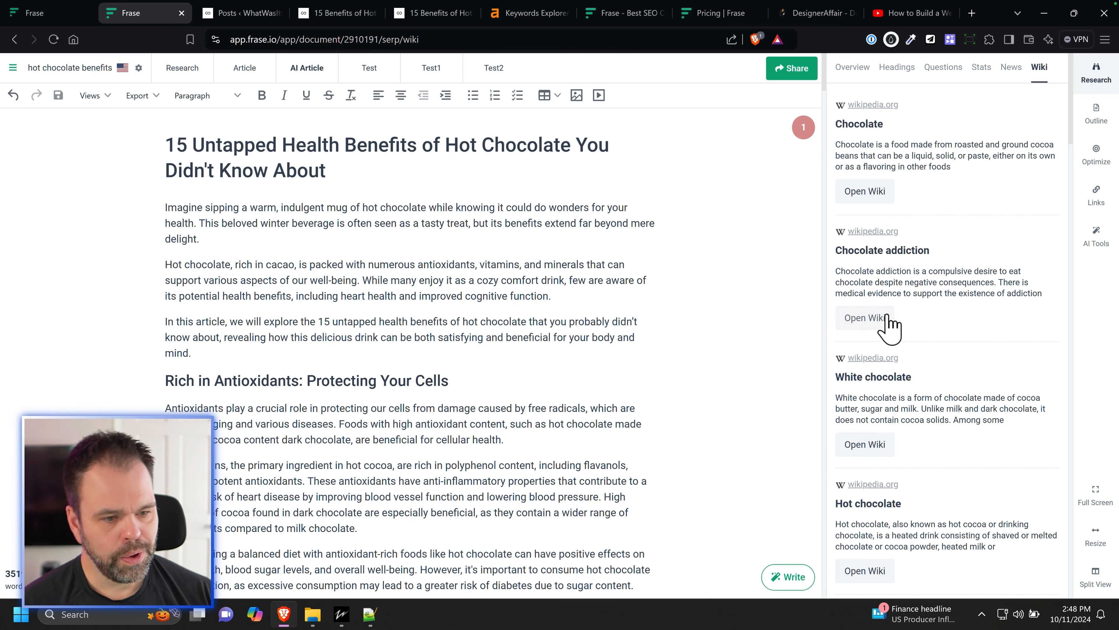
Step: Read through the White chocolate Wikipedia entry within the research data, then return to the list of entries
left_click(868, 446)
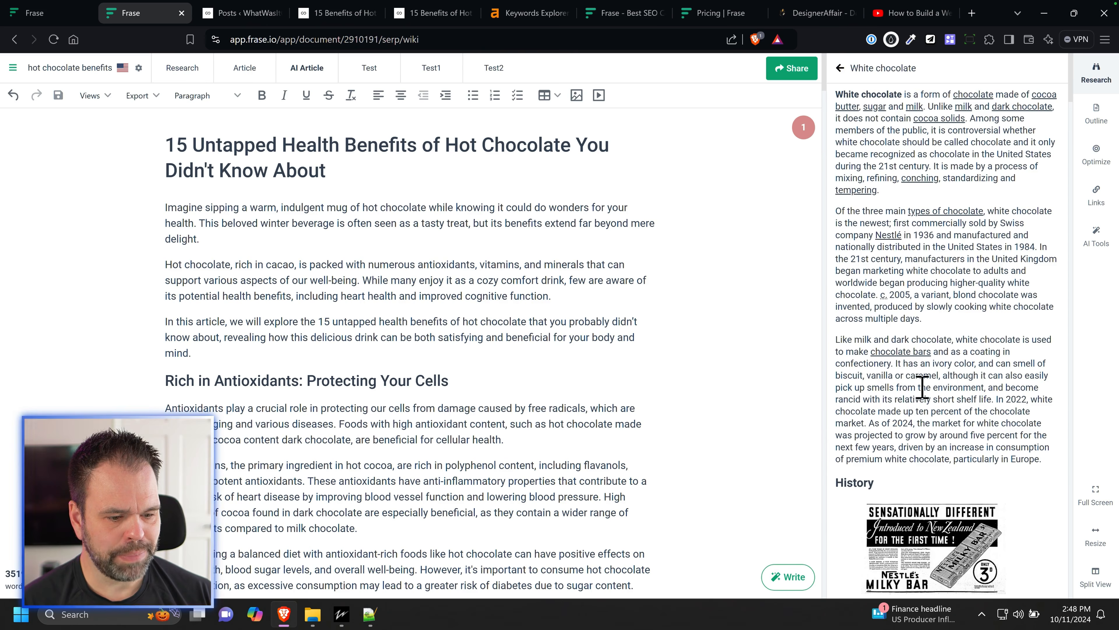
scroll(947, 403, "down", 10)
scroll(952, 399, "down", 15)
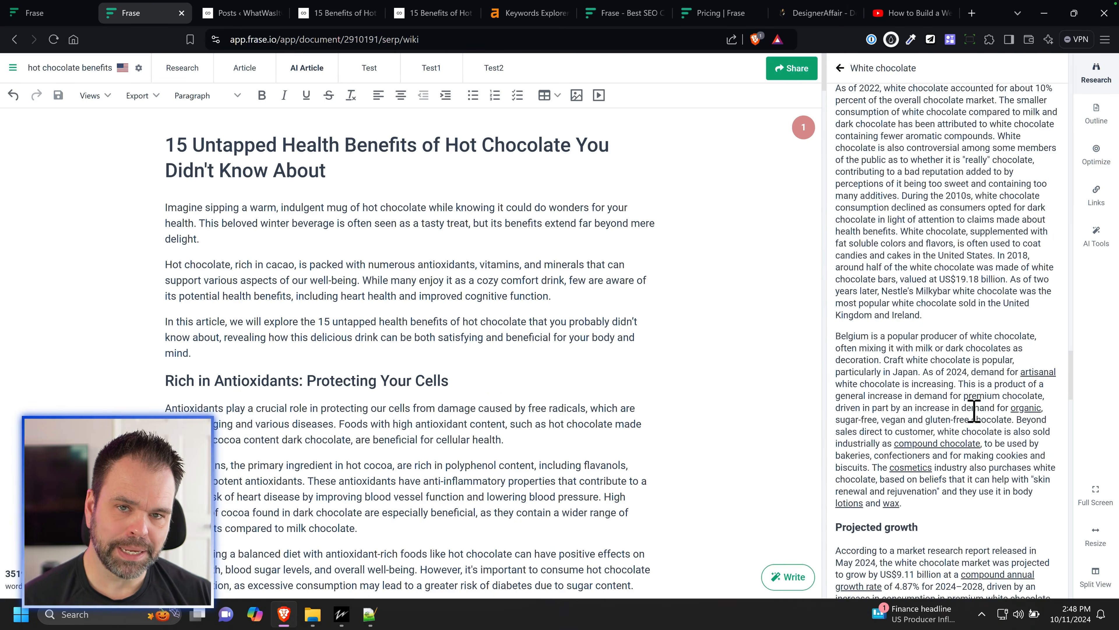
scroll(995, 418, "up", 20)
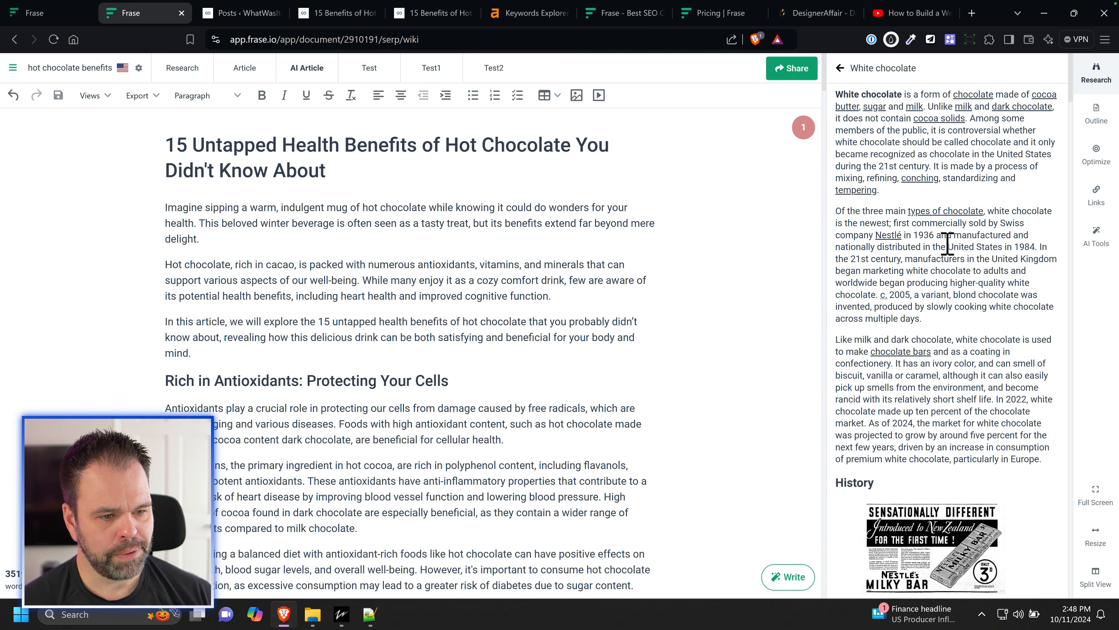
left_click(840, 70)
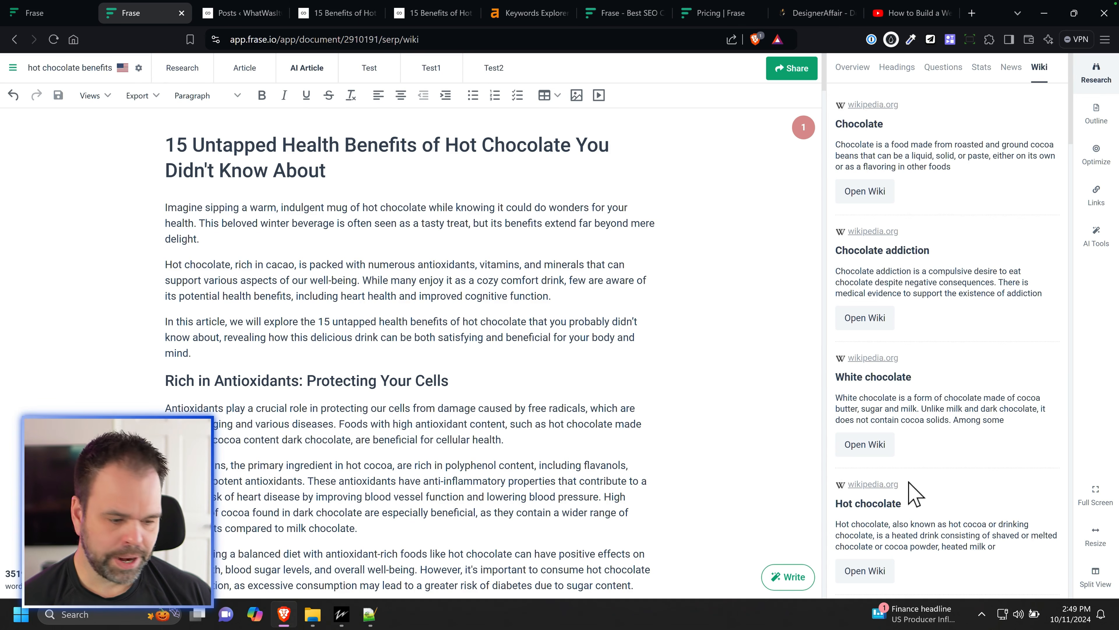
Step: Show the Research brief in split view beside the AI Article and look through its titles, questions and statistics
left_click(1099, 585)
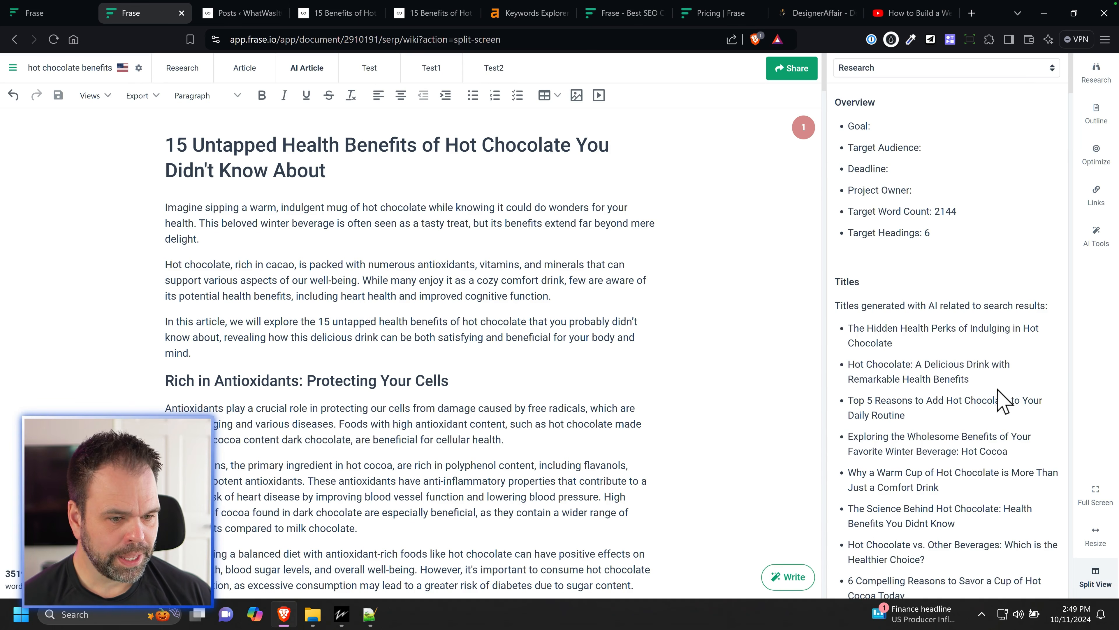
left_click(1002, 67)
left_click(1001, 70)
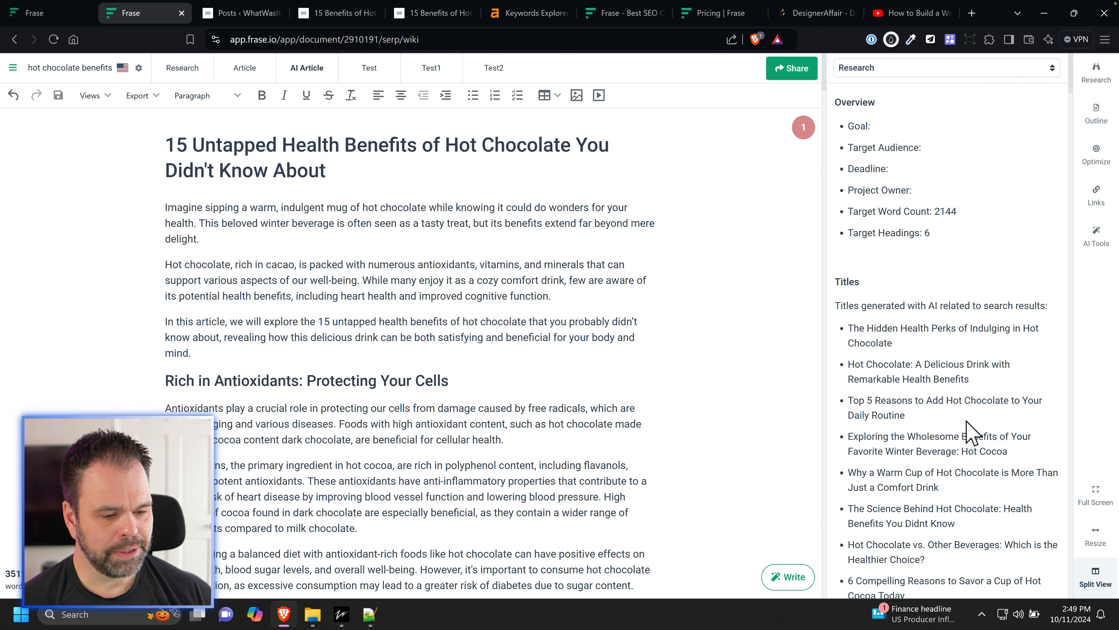
scroll(965, 430, "down", 15)
scroll(977, 441, "down", 20)
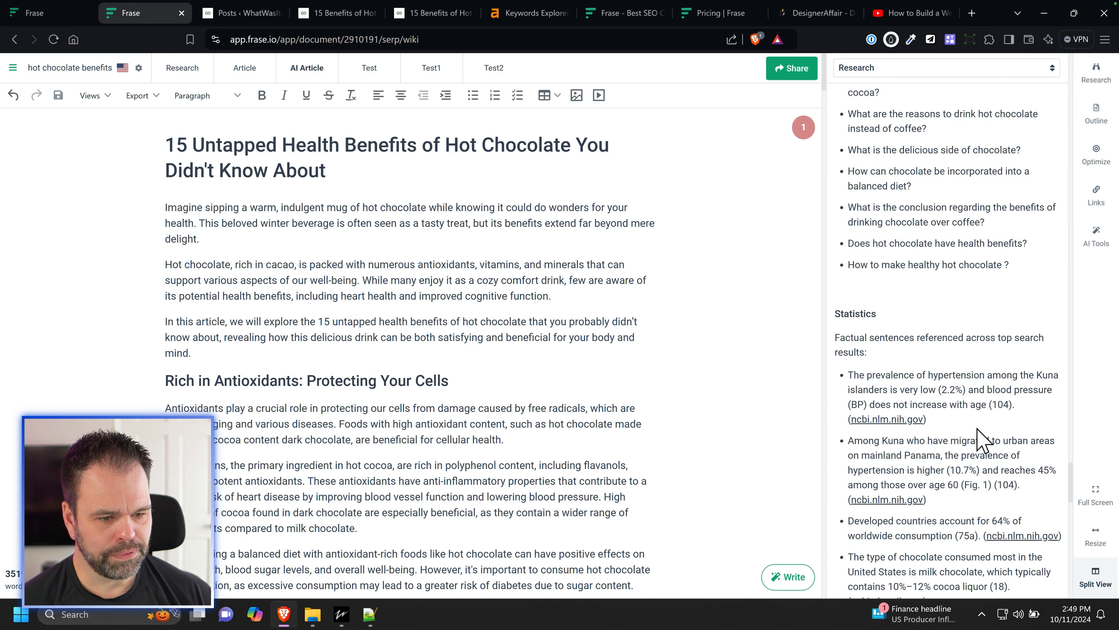
scroll(314, 374, "down", 15)
scroll(314, 374, "up", 7)
scroll(958, 401, "down", 10)
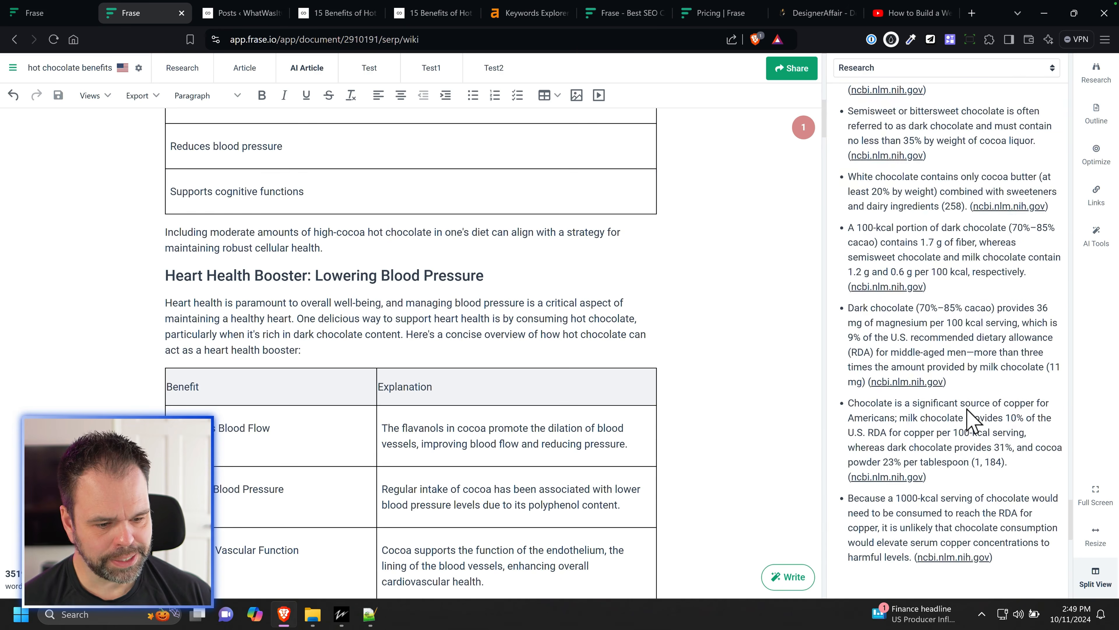
Step: Copy the dark chocolate magnesium statistic with its source from the Research brief into the AI Article above "Heart Health Booster"
scroll(970, 425, "up", 5)
left_click_drag(947, 352, 849, 286)
key("ctrl+c")
left_click(378, 248)
key("Return")
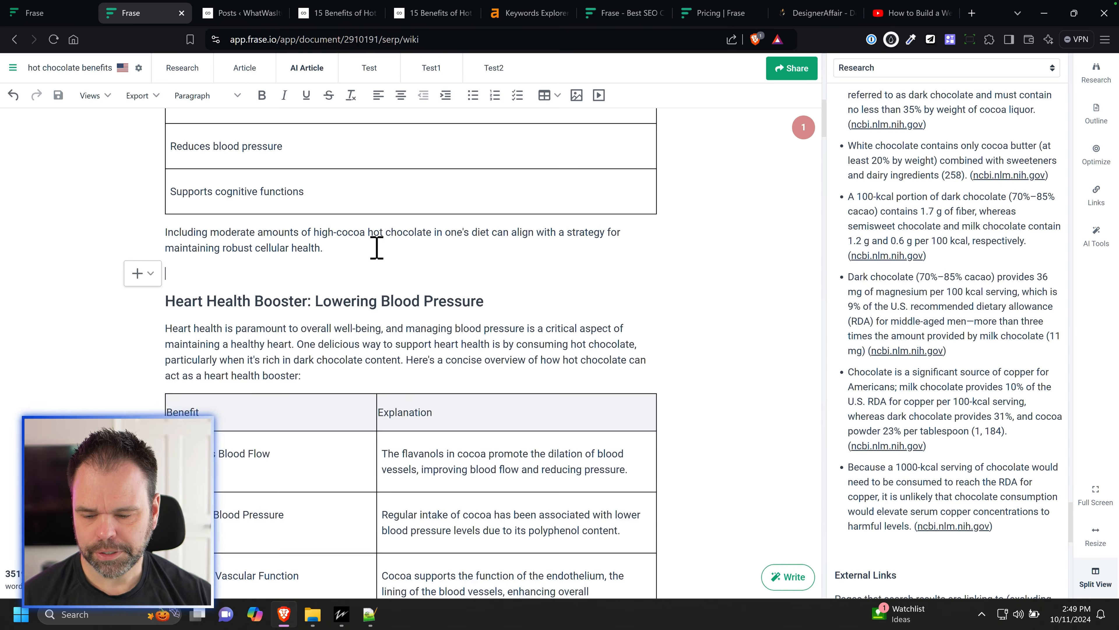
key("ctrl+v")
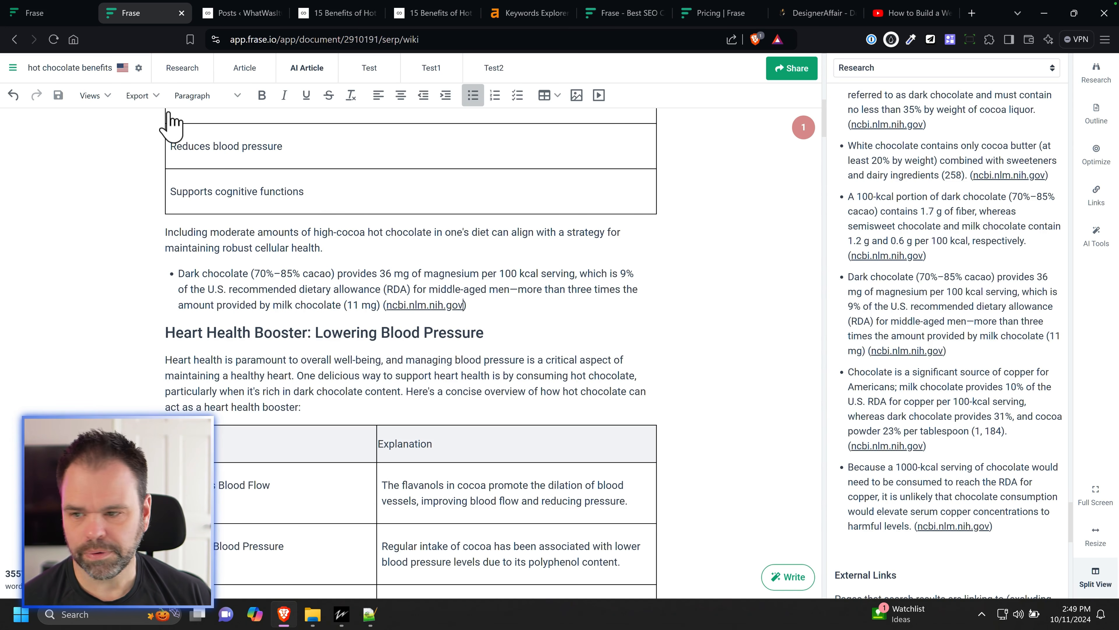
Step: Leave the hot chocolate benefits document and return to the document list
left_click(12, 69)
left_click(43, 74)
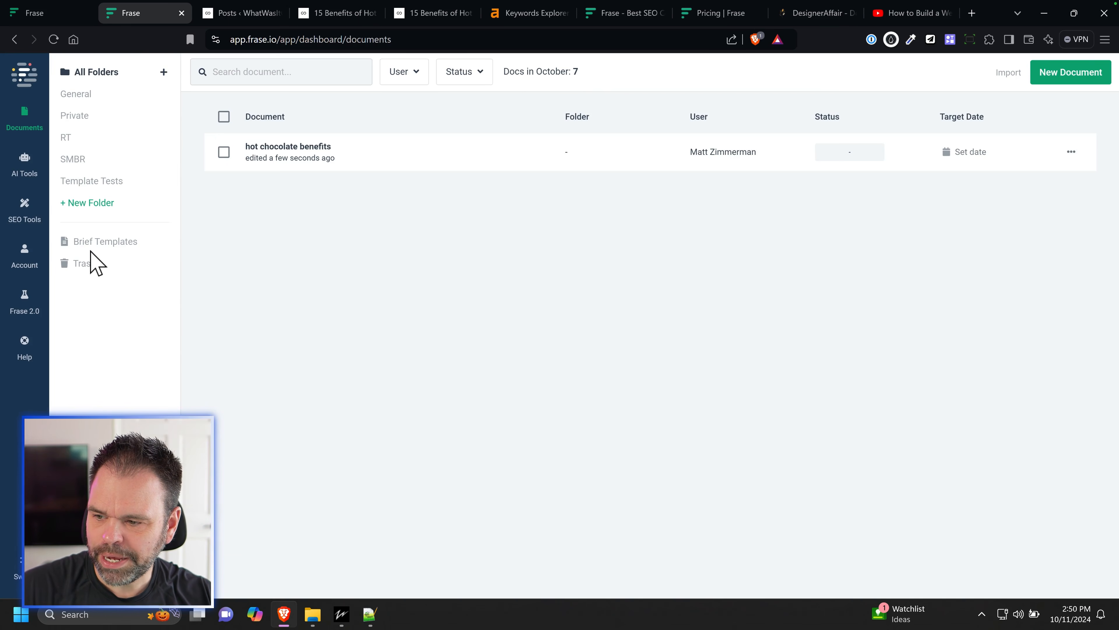
Step: Generate a Wikipedia Concept Map in English for hot chocolate, choosing the first Hot Chocolate topic
left_click(24, 216)
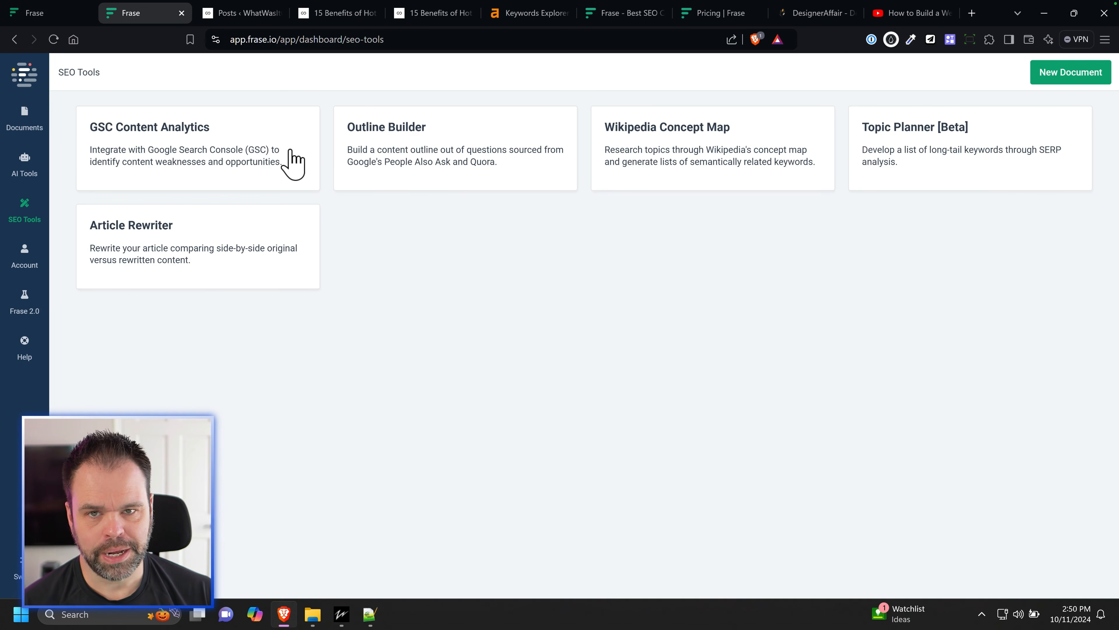
left_click(704, 149)
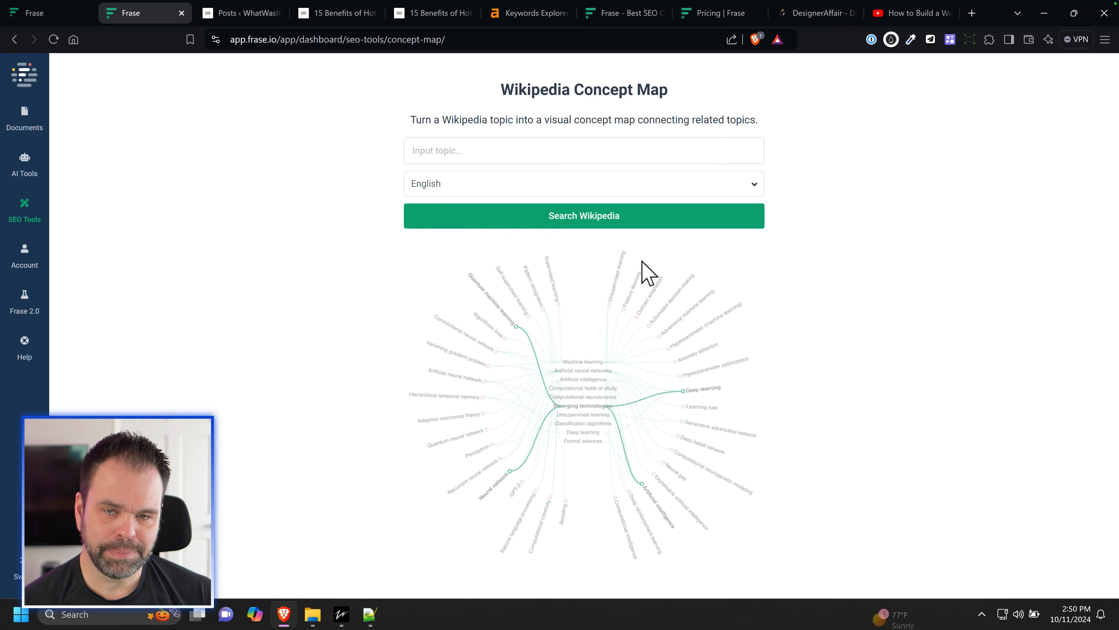
left_click(607, 157)
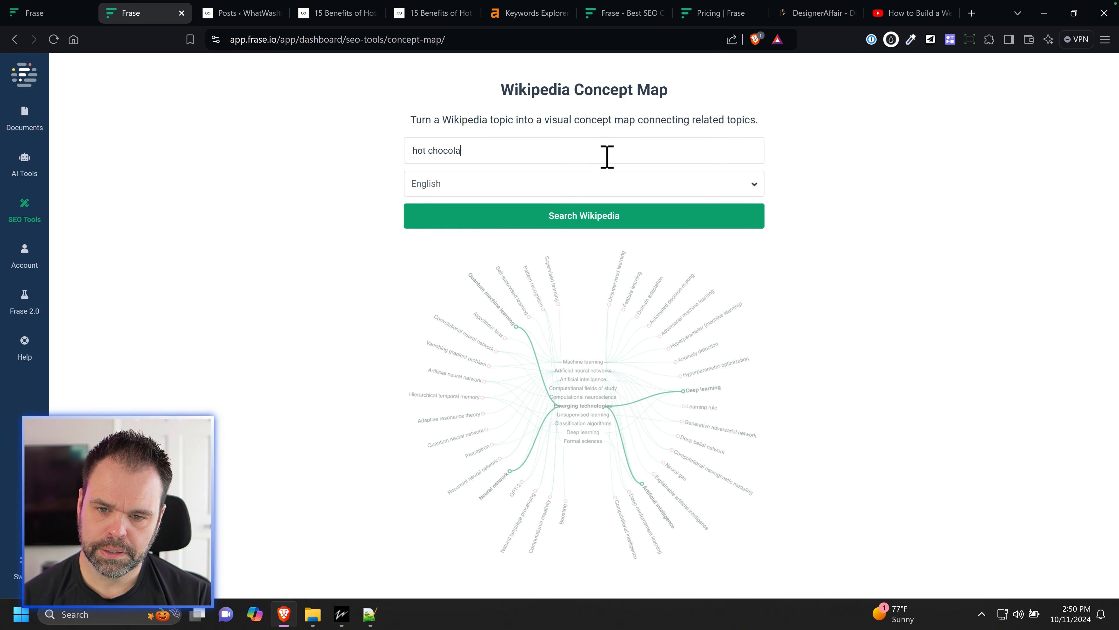
left_click(615, 223)
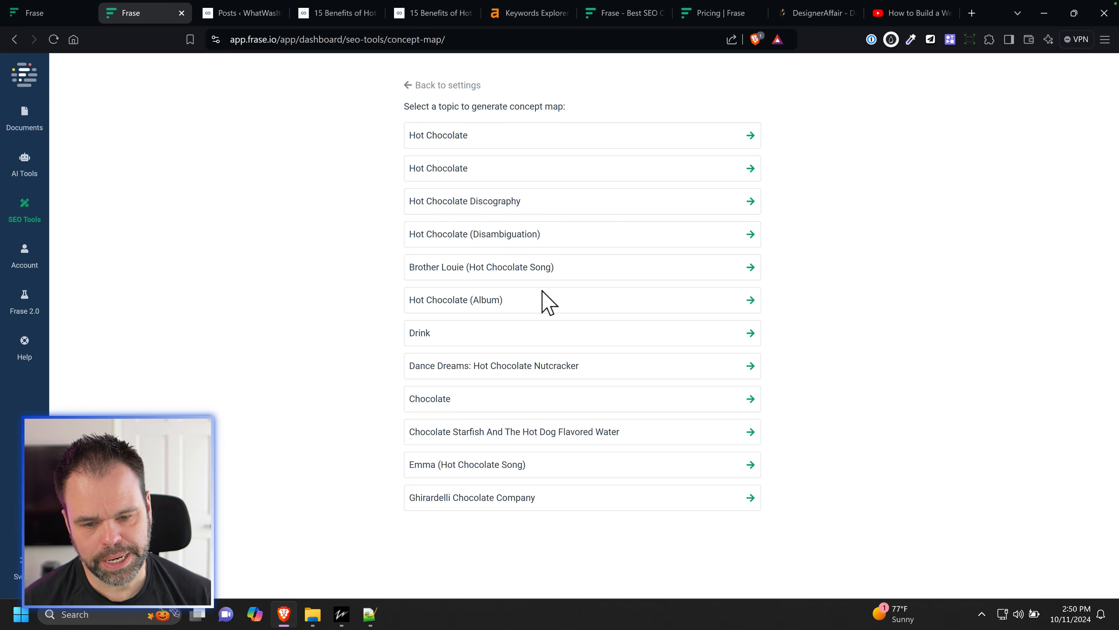
left_click(463, 138)
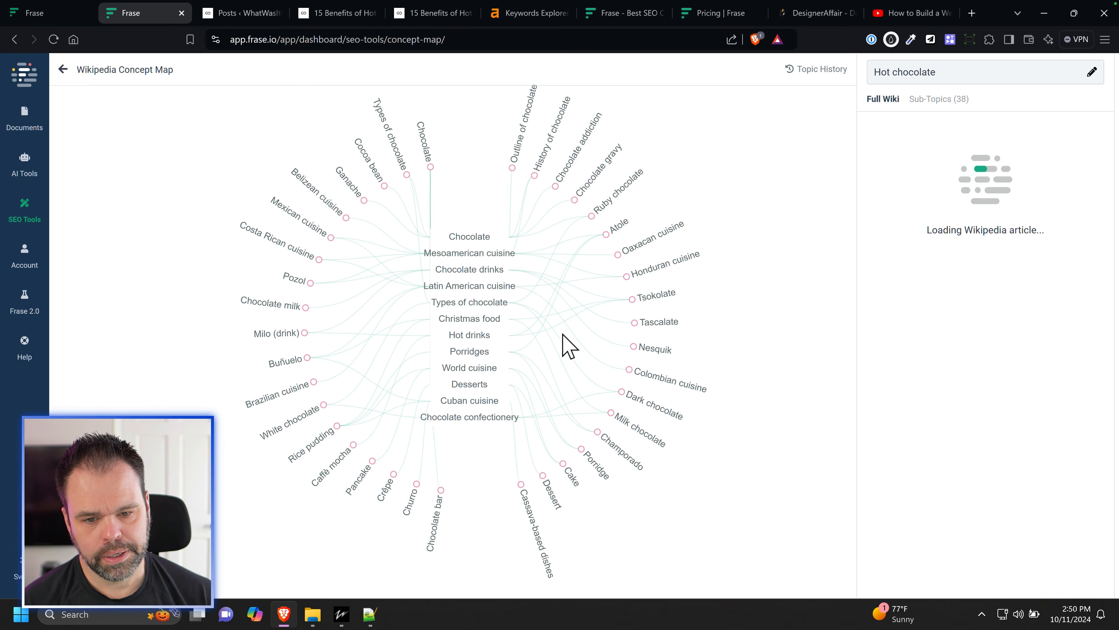
Step: Explore the Tsokolate concept map, return to Hot chocolate through the topic history, and view Rice pudding before leaving the map
left_click(654, 295)
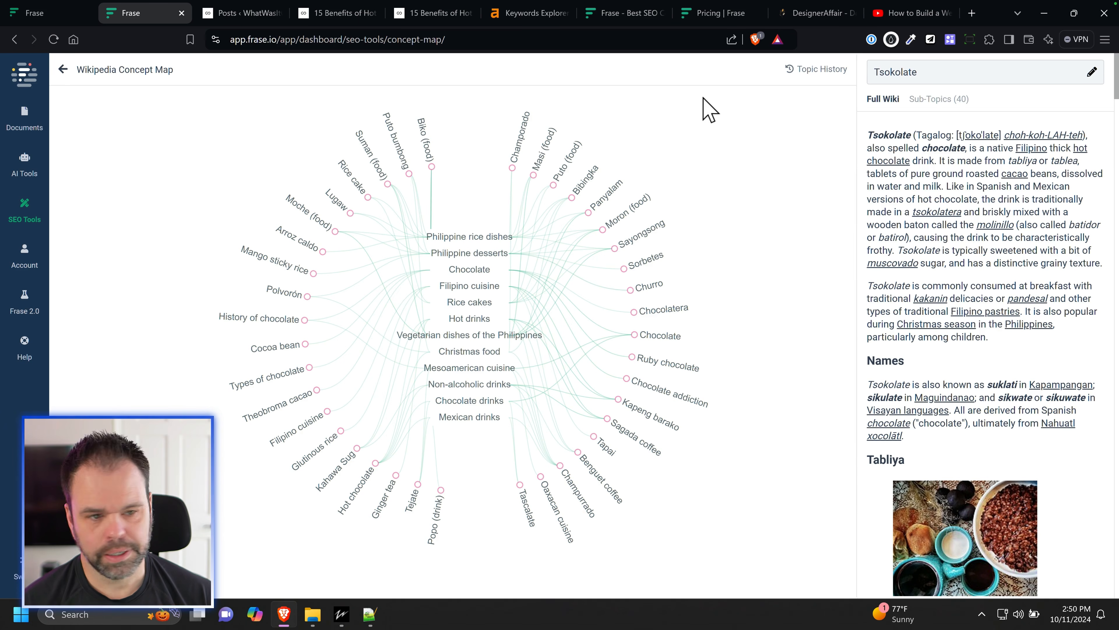
left_click(796, 71)
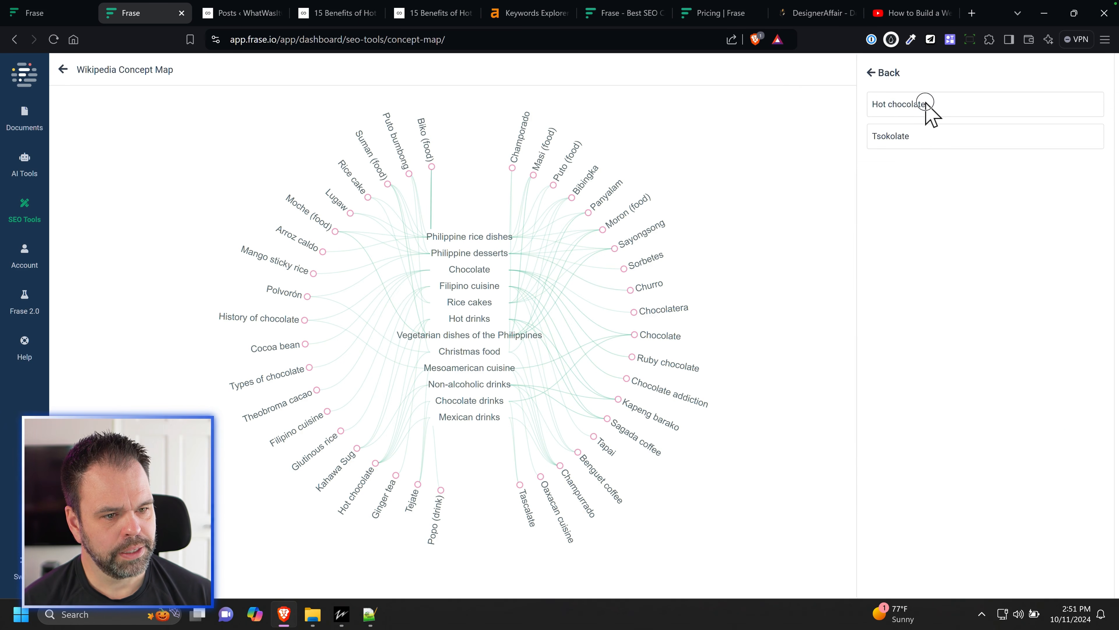
left_click(895, 106)
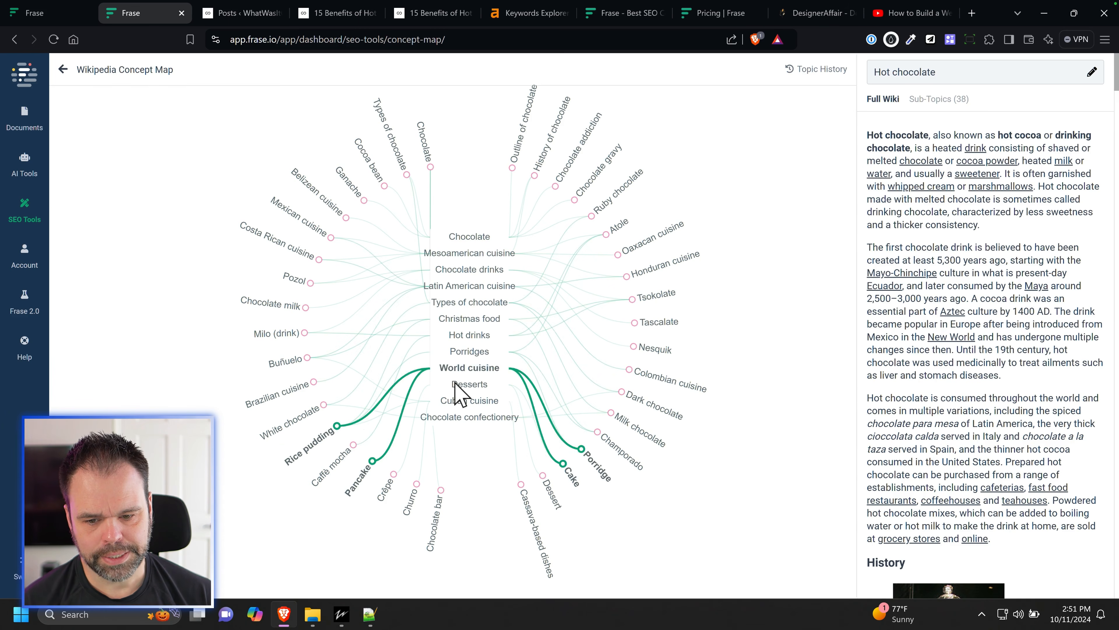
left_click(335, 439)
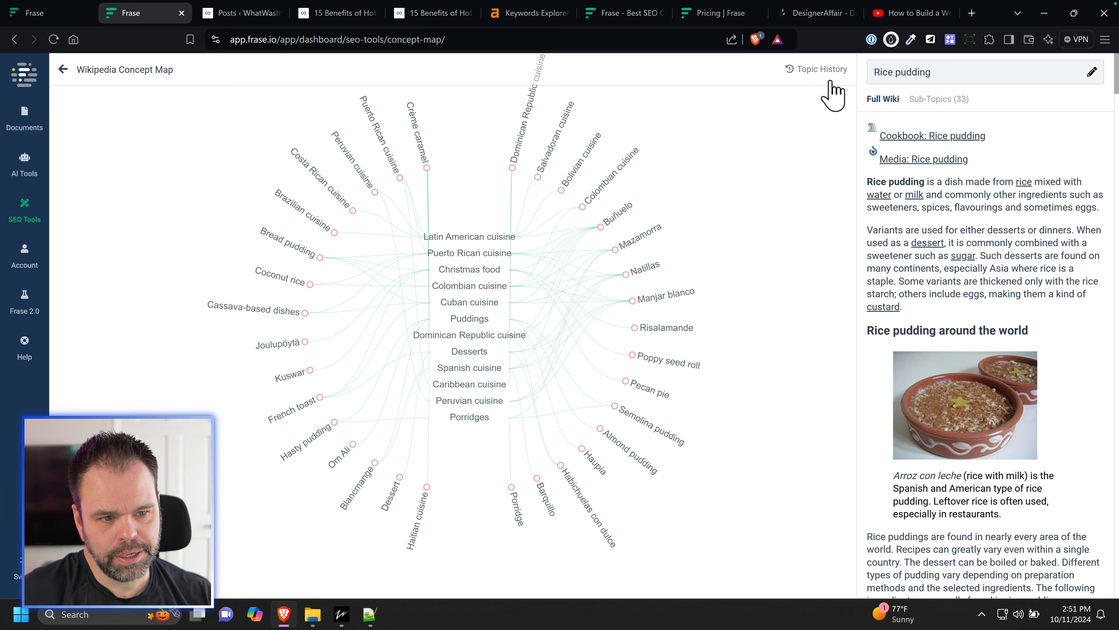
left_click(63, 70)
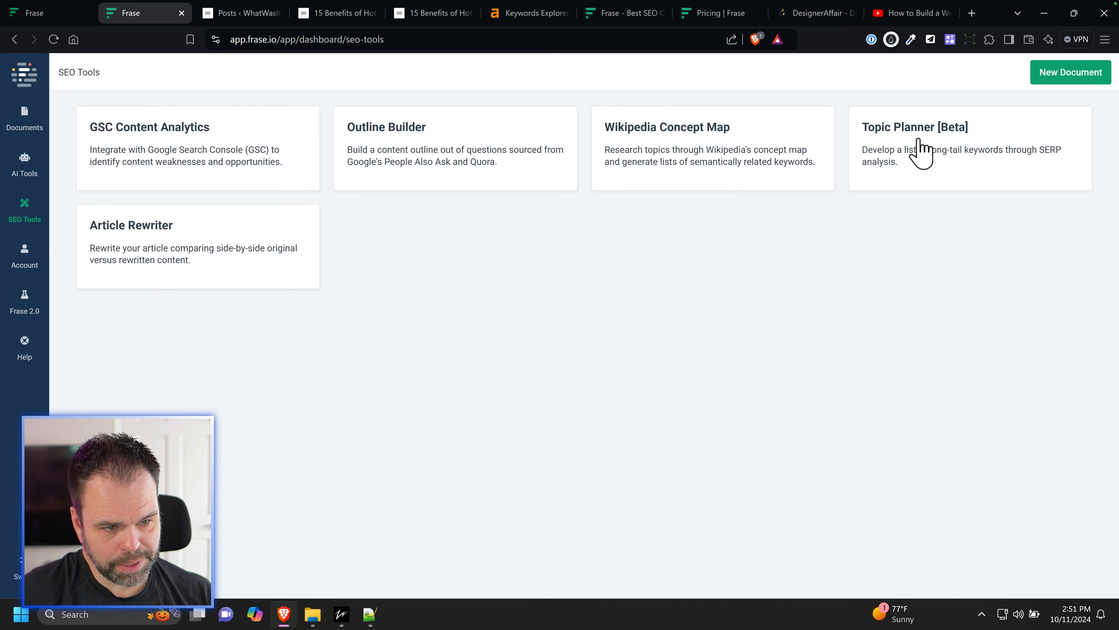
Step: View the Article Rewriter and look through the AI Tools library, ending back at the document list
left_click(203, 250)
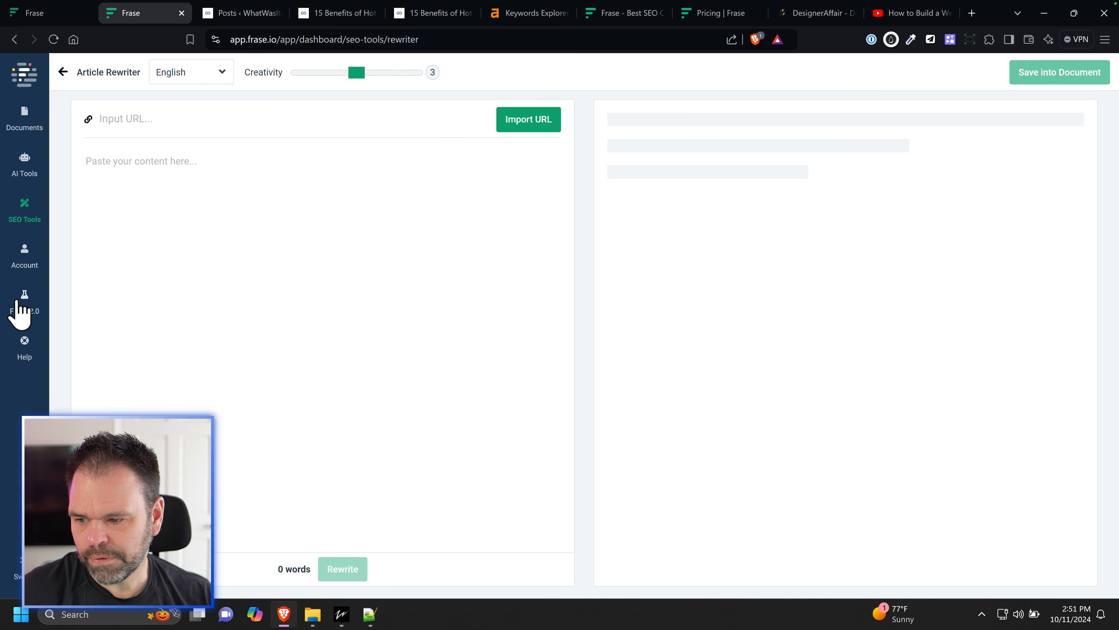
left_click(29, 170)
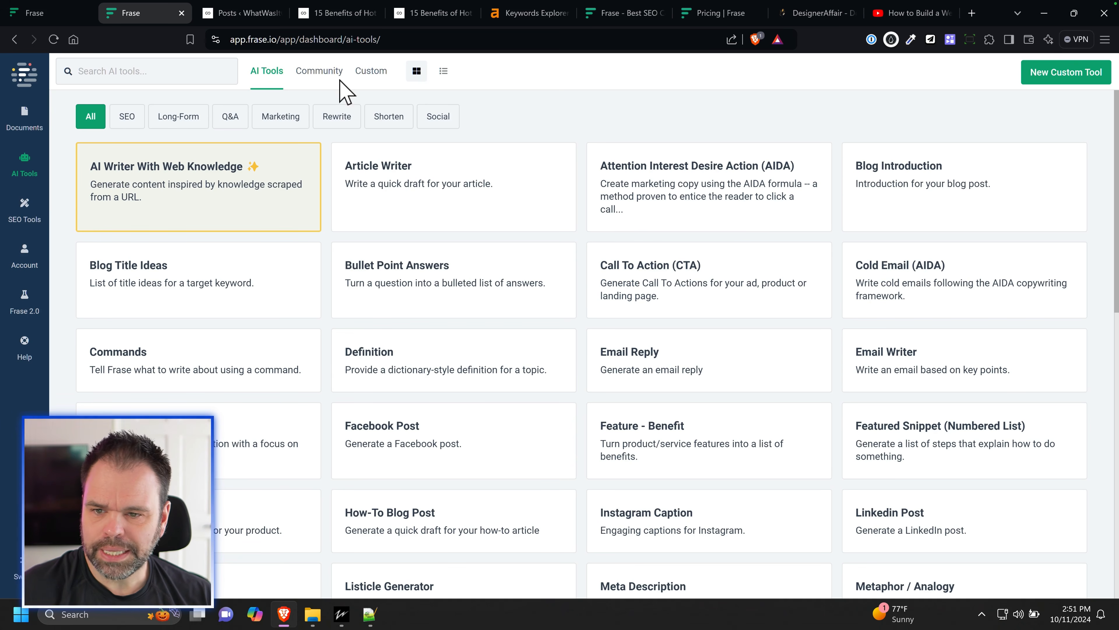
scroll(375, 436, "down", 10)
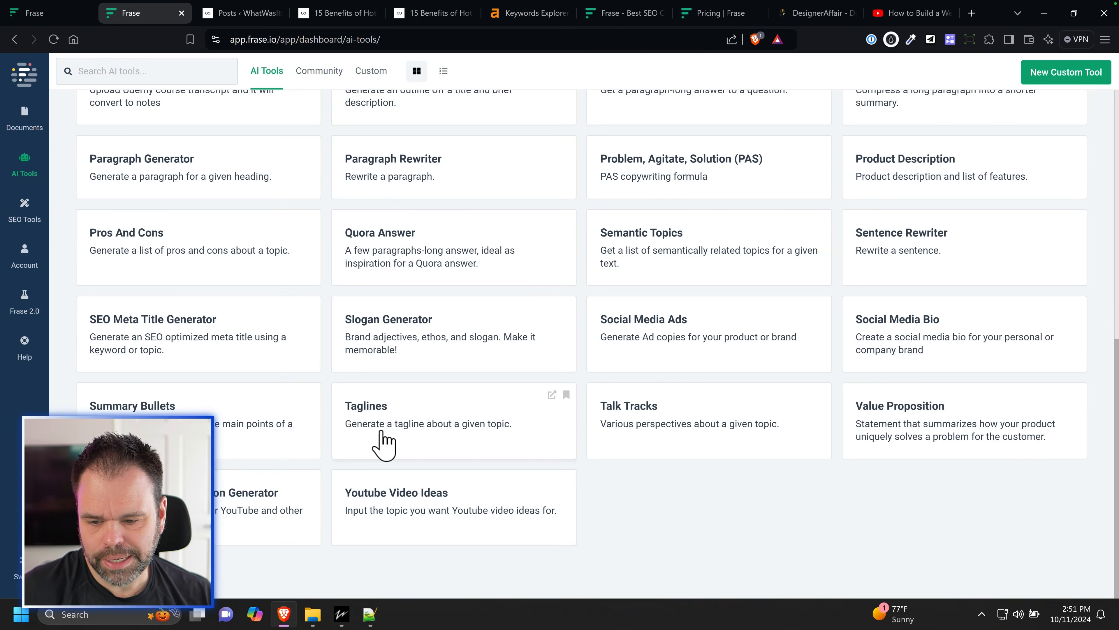
scroll(374, 437, "up", 10)
left_click(24, 118)
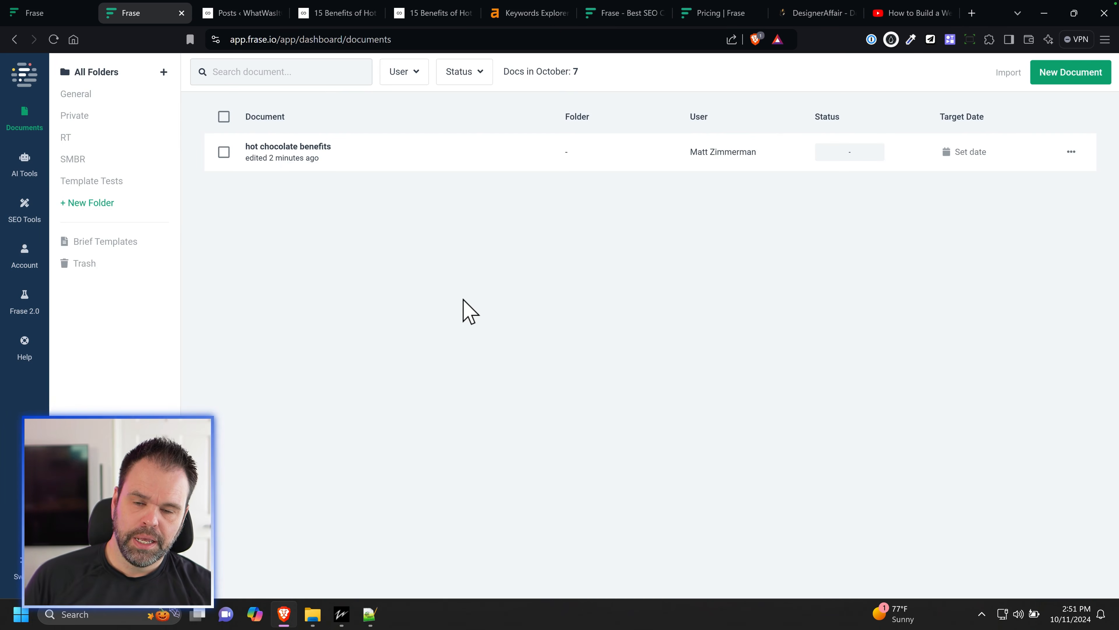
Step: Compare the prices, users and search query limits of the Free Trial, Solo, Basic and Team plans on Frase's pricing page
left_click(701, 17)
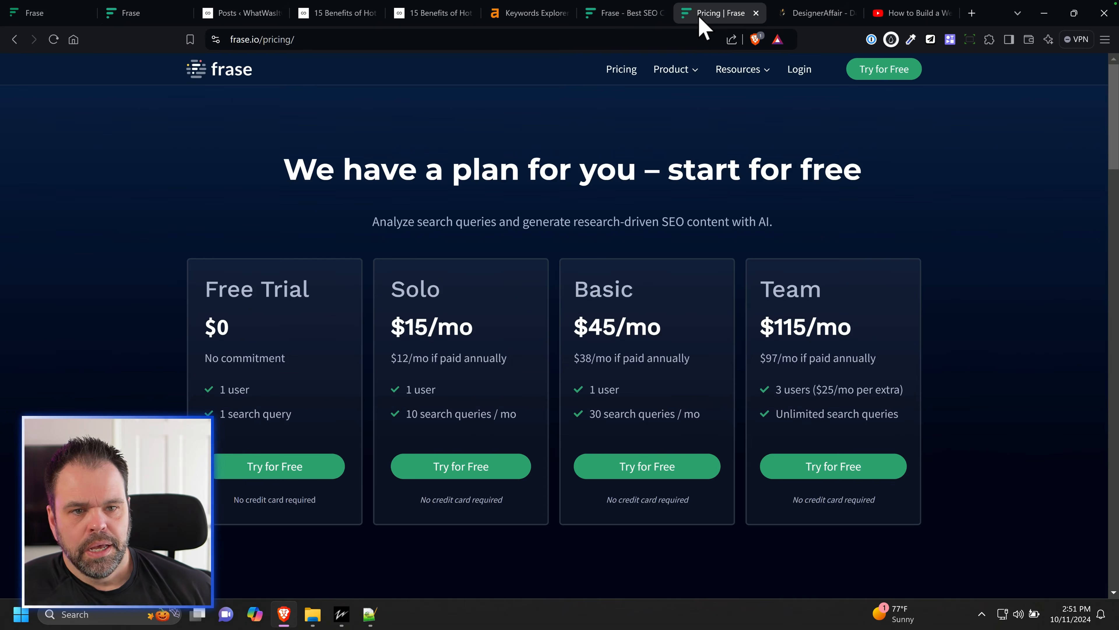
scroll(350, 455, "down", 3)
scroll(358, 449, "up", 3)
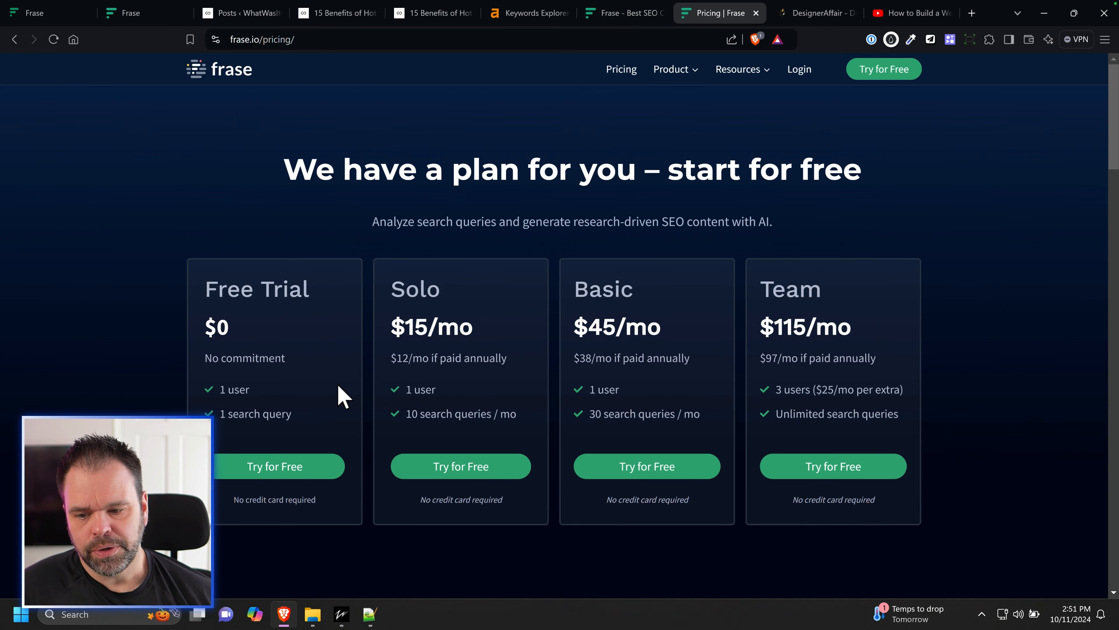
left_click_drag(317, 414, 213, 384)
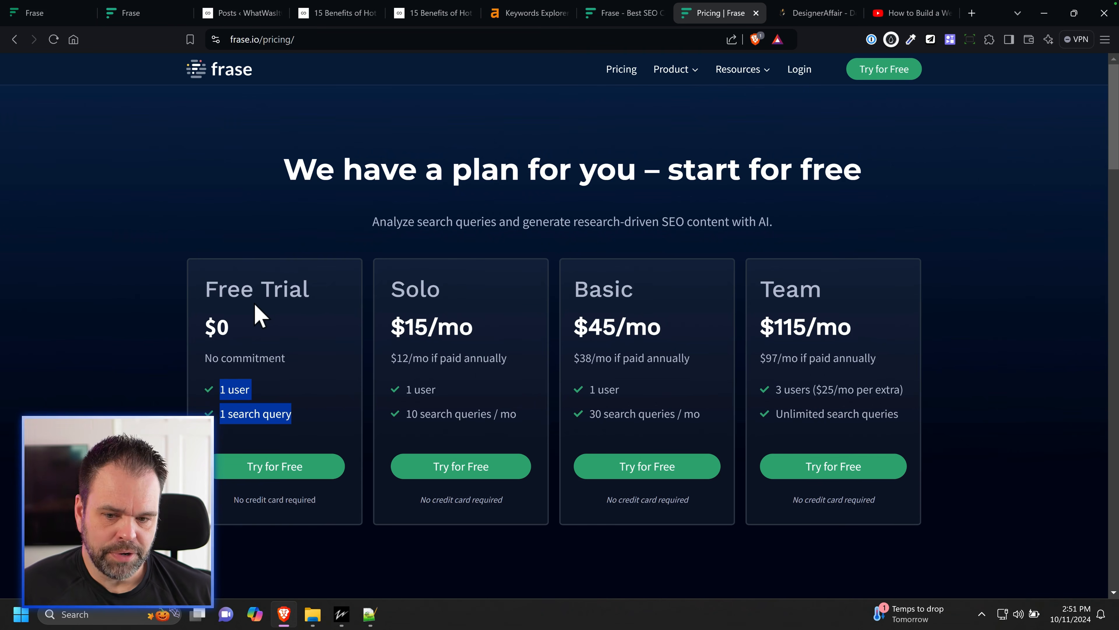
left_click_drag(402, 413, 713, 421)
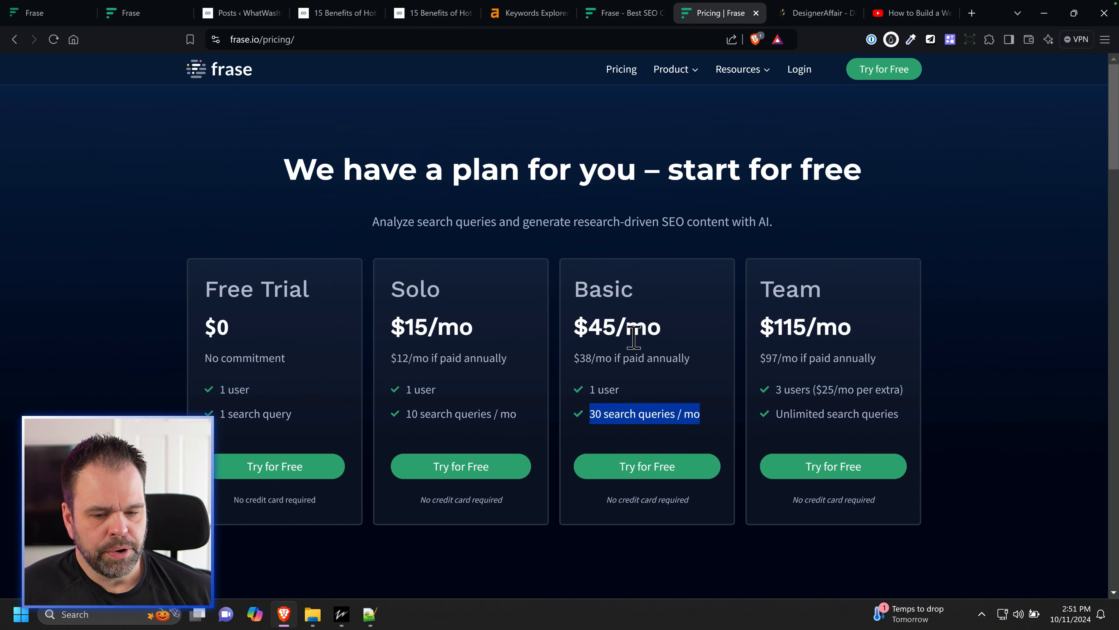
left_click_drag(571, 327, 752, 331)
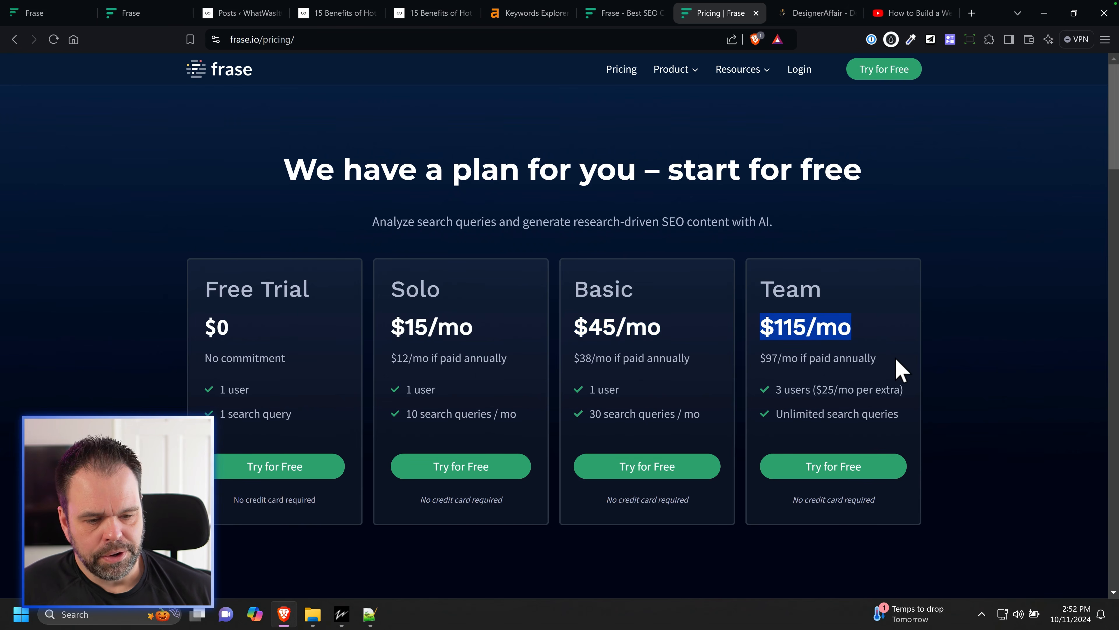
left_click_drag(901, 417, 762, 417)
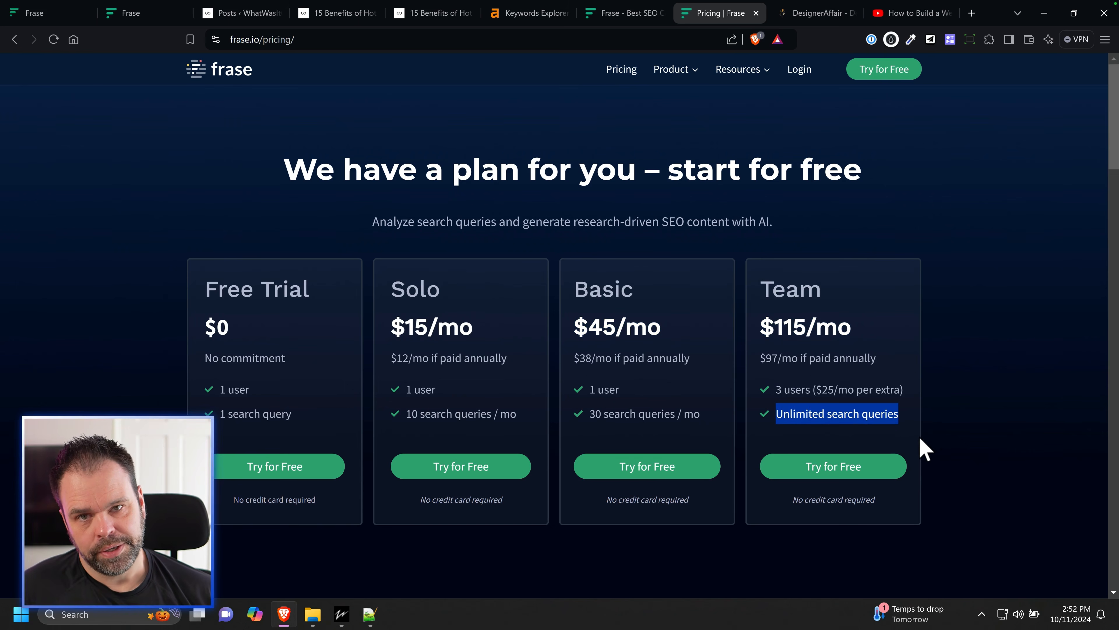
scroll(921, 441, "down", 3)
Step: Open the hot chocolate benefits document and view its sharing links and preferences, closing them without changes
left_click(622, 16)
left_click(137, 17)
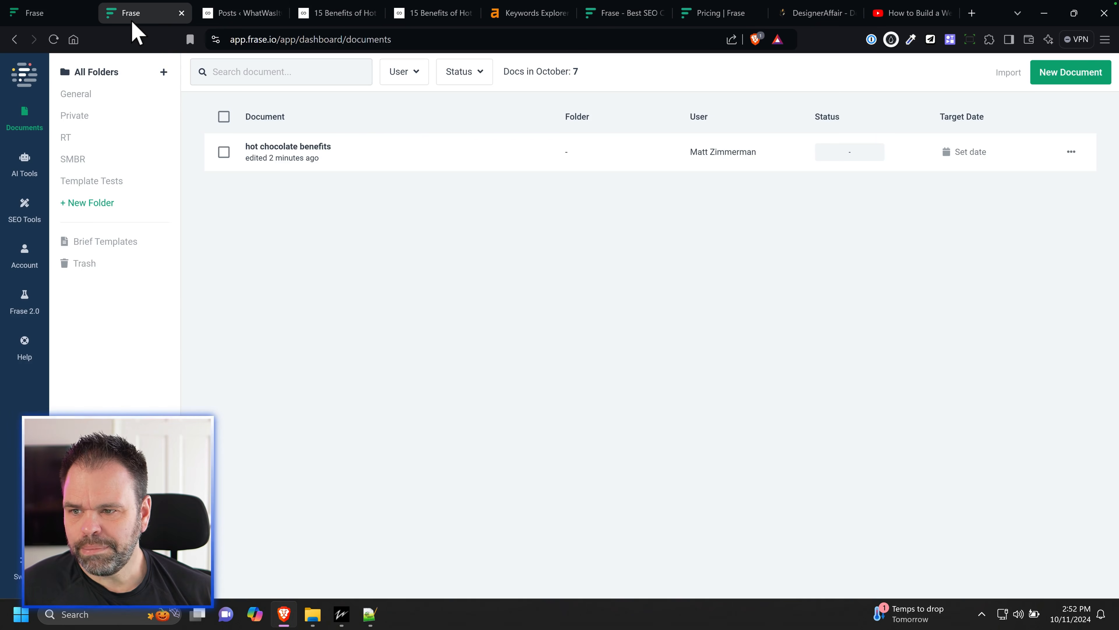
left_click(288, 145)
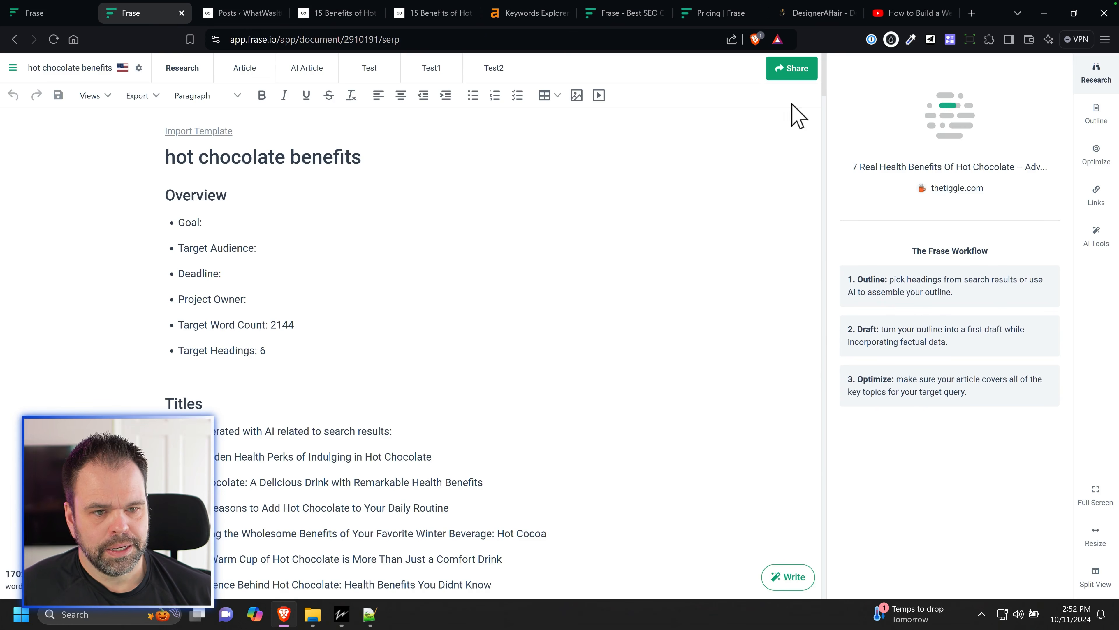
left_click(789, 70)
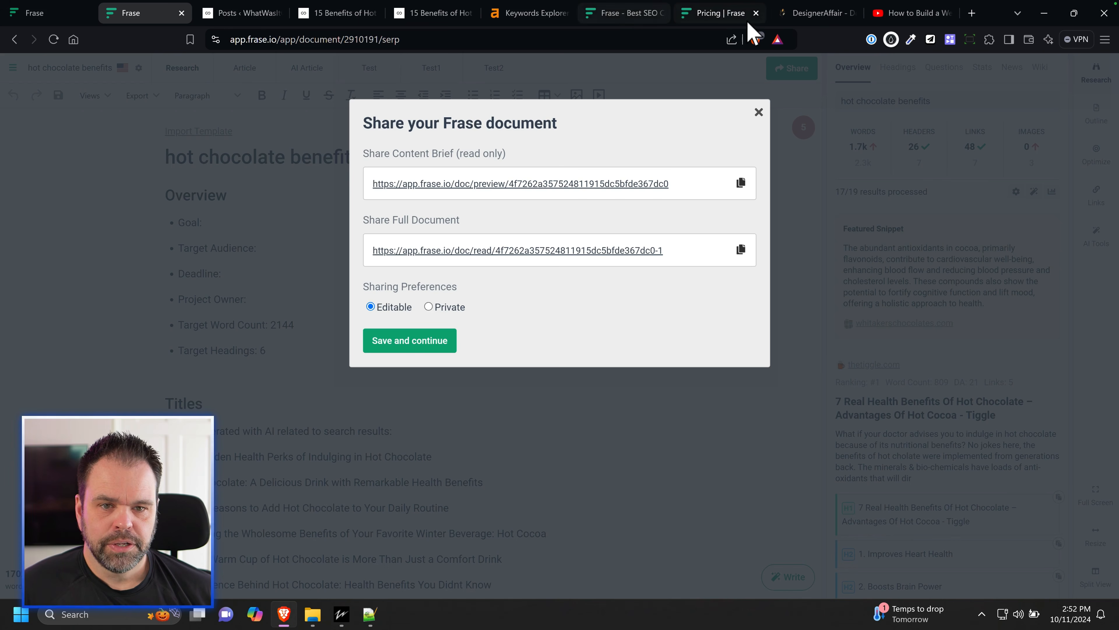
left_click(758, 113)
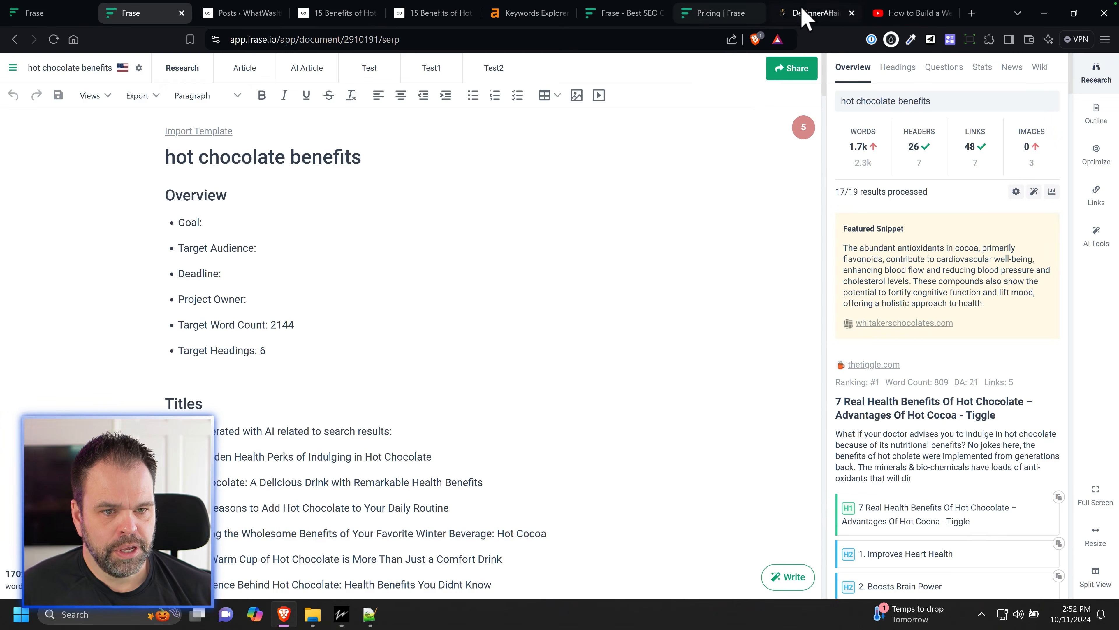
left_click(732, 13)
left_click(154, 15)
left_click(777, 66)
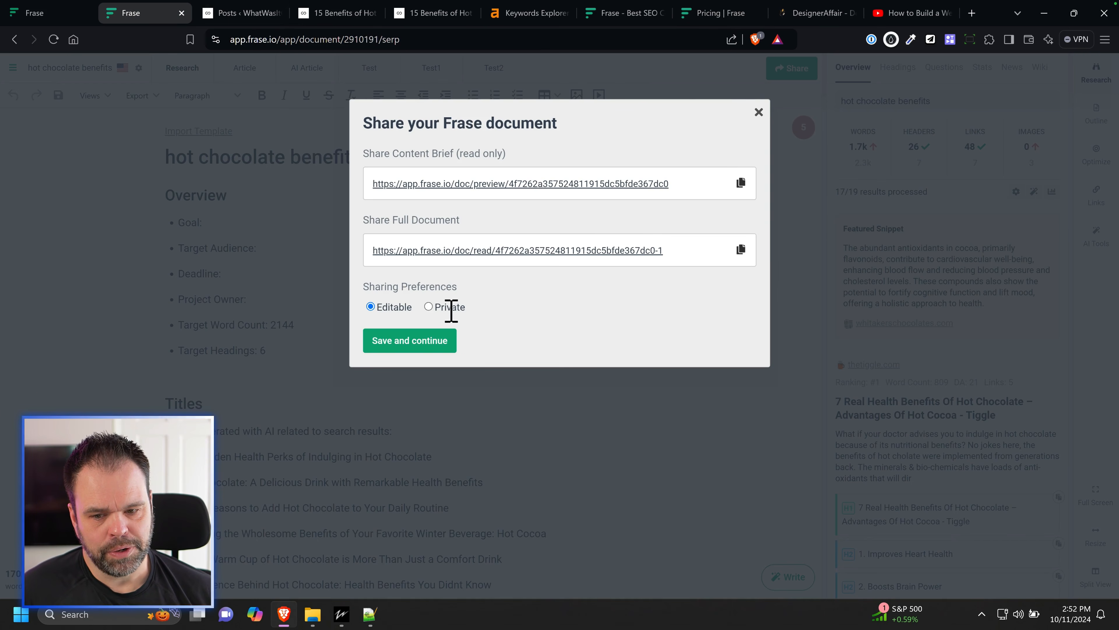
left_click(758, 112)
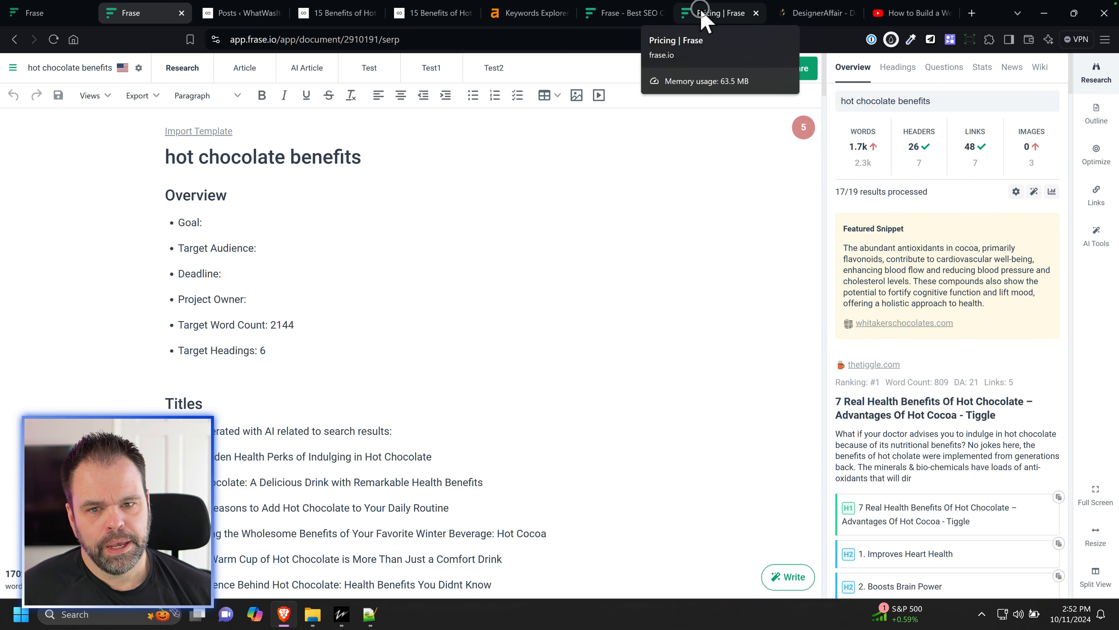
Step: Review the Team plan's included users and monthly price and the Pro Add-on on the pricing page
left_click(705, 20)
left_click_drag(778, 237, 810, 237)
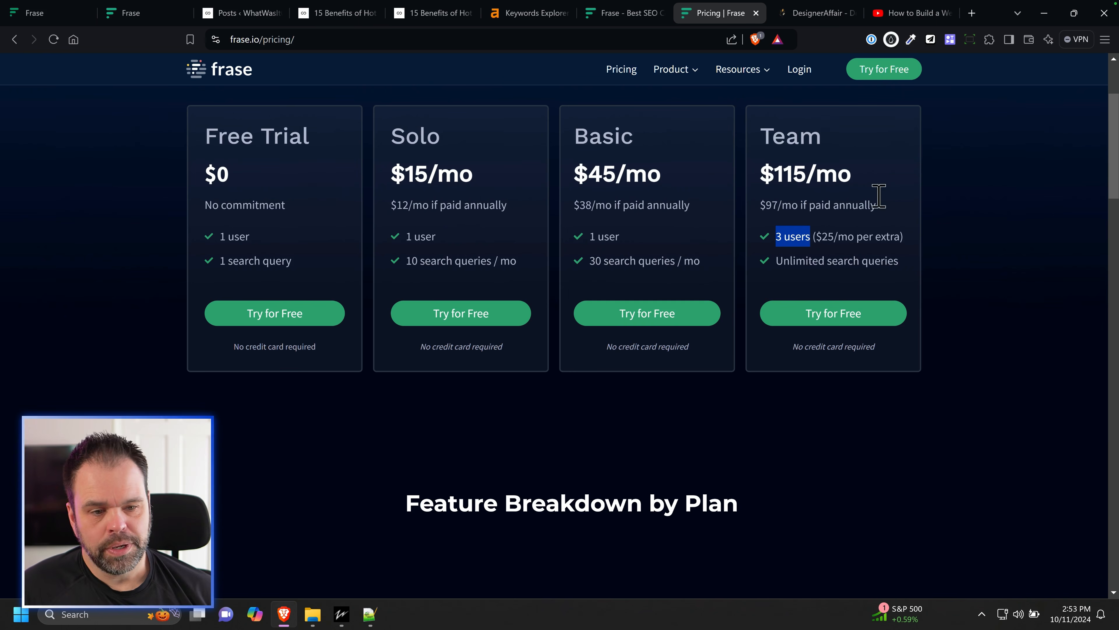
left_click_drag(875, 176, 759, 173)
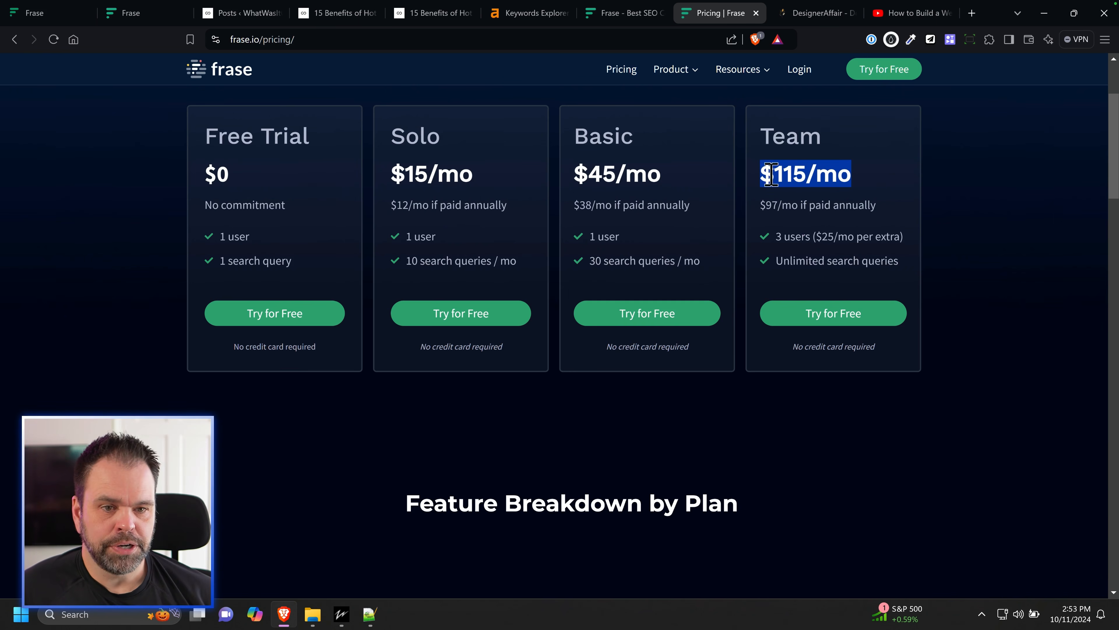
scroll(731, 425, "down", 15)
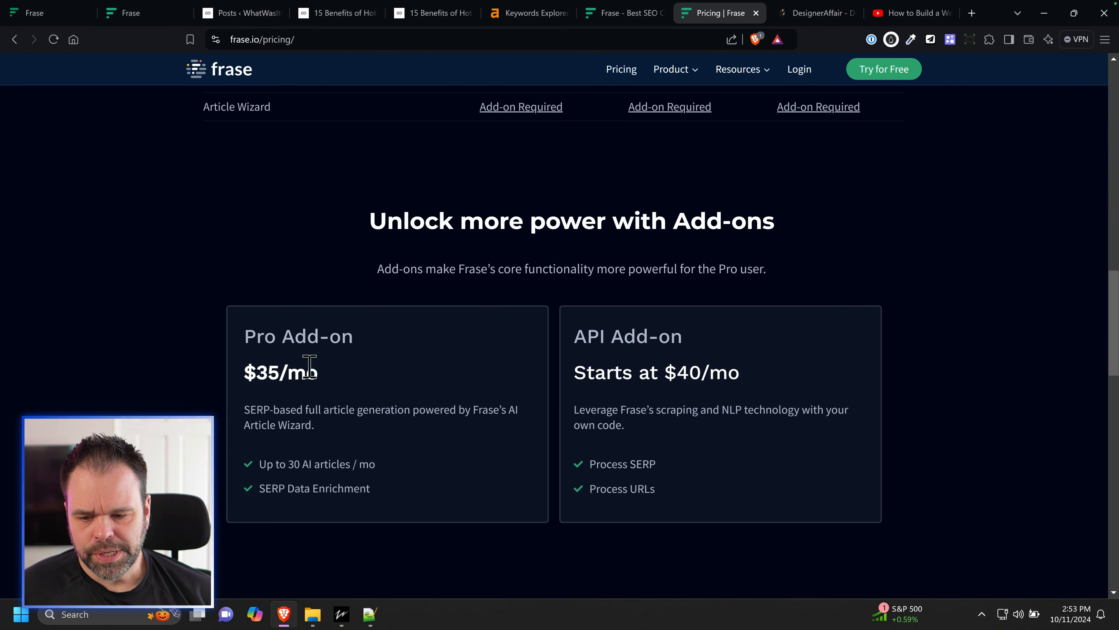
left_click_drag(256, 334, 393, 335)
Step: Examine the feature breakdown's search queries and AI words for the Basic and Team plans, ending at the Pro and API add-ons
scroll(379, 484, "up", 6)
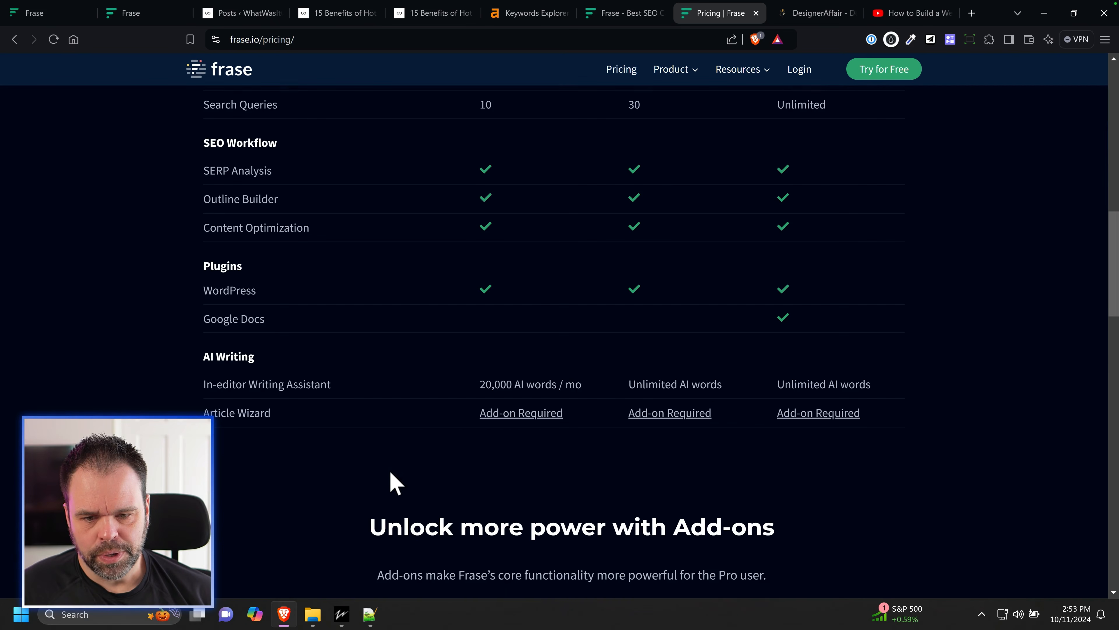
scroll(746, 414, "up", 3)
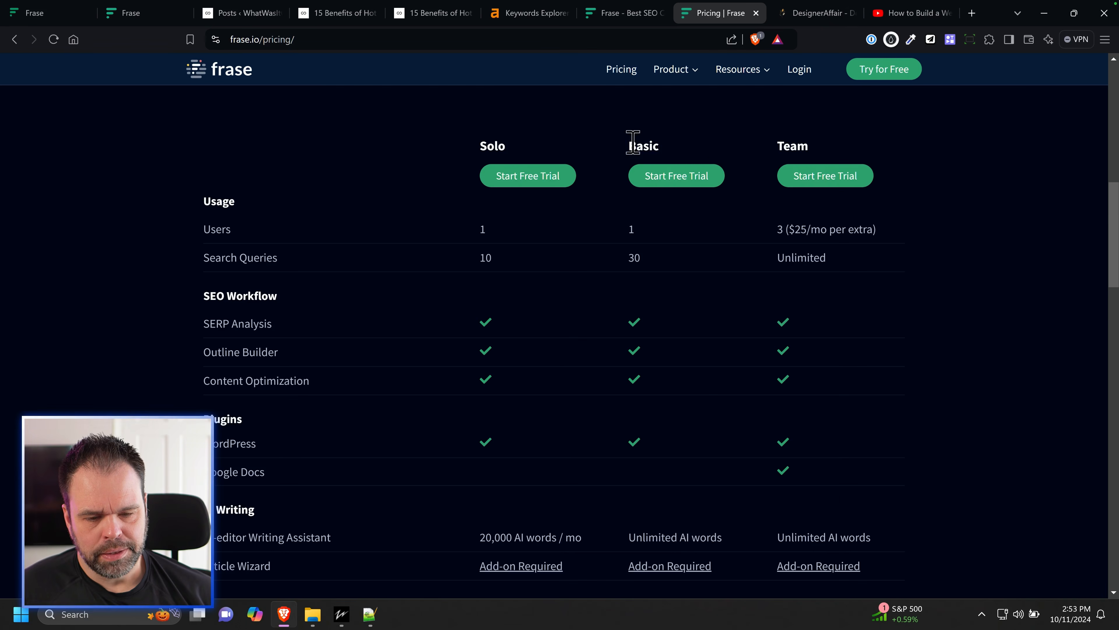
double_click(635, 144)
double_click(633, 258)
double_click(792, 146)
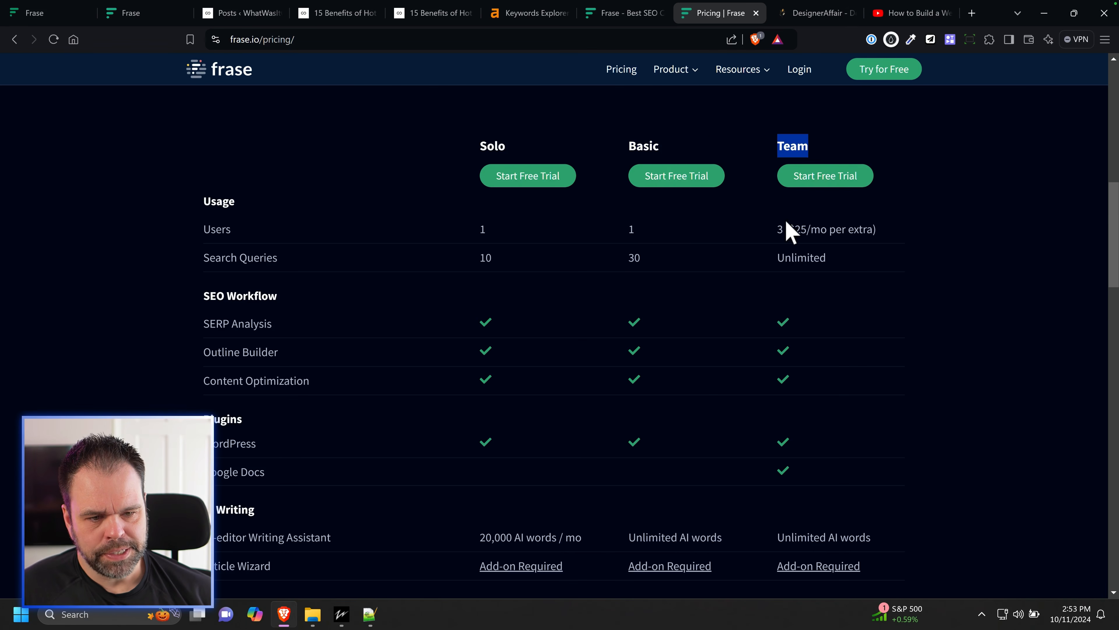
left_click_drag(785, 257, 826, 259)
scroll(679, 504, "down", 3)
scroll(674, 498, "down", 1)
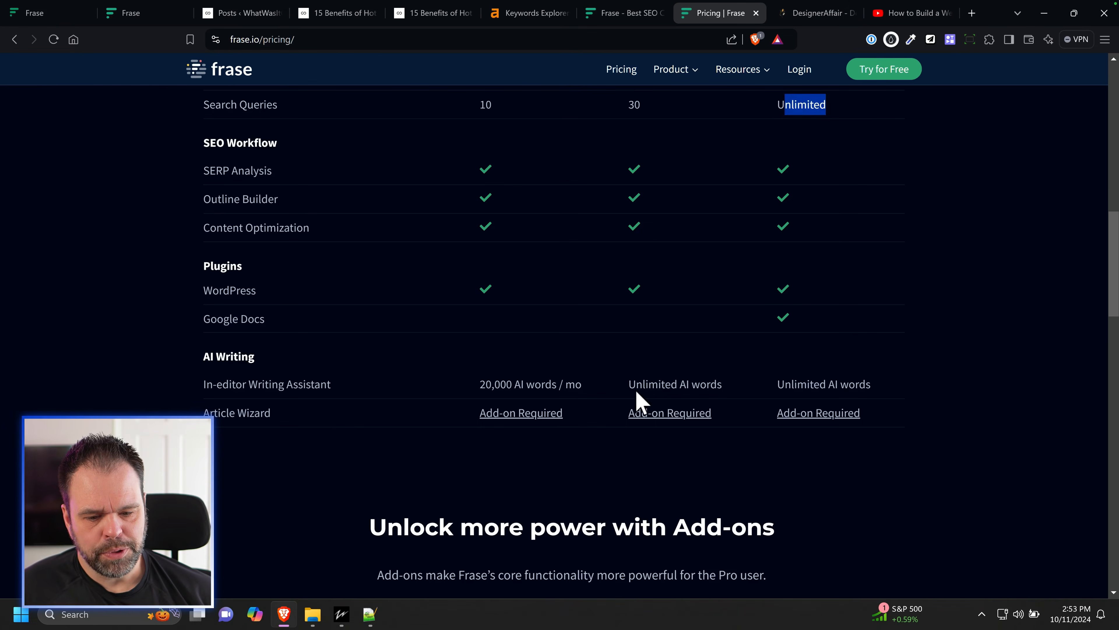
left_click_drag(628, 386, 879, 401)
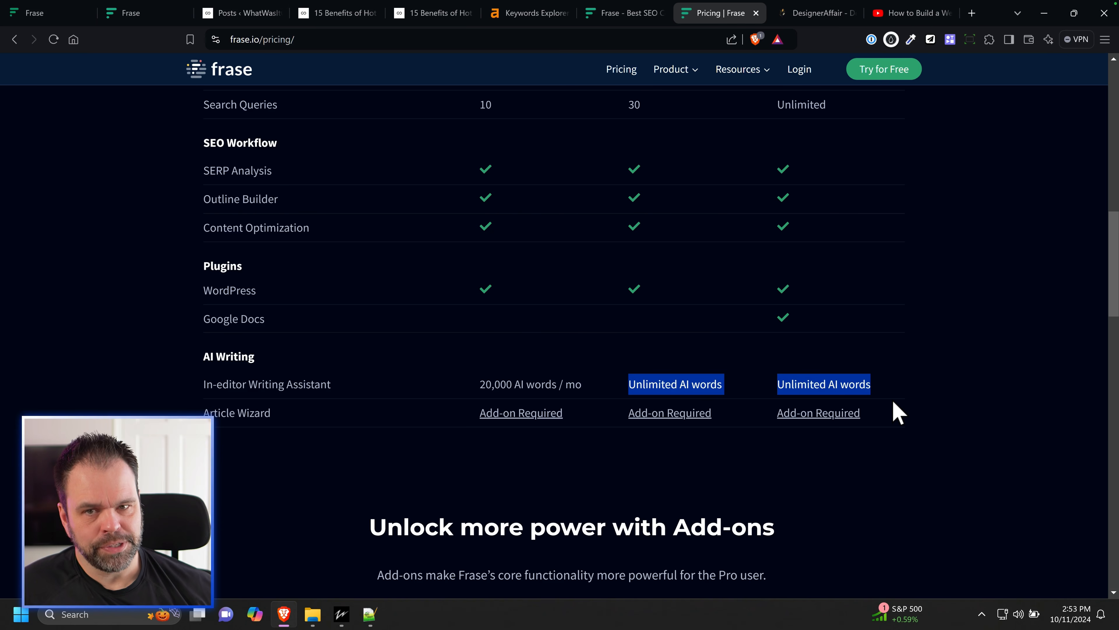
scroll(898, 413, "down", 10)
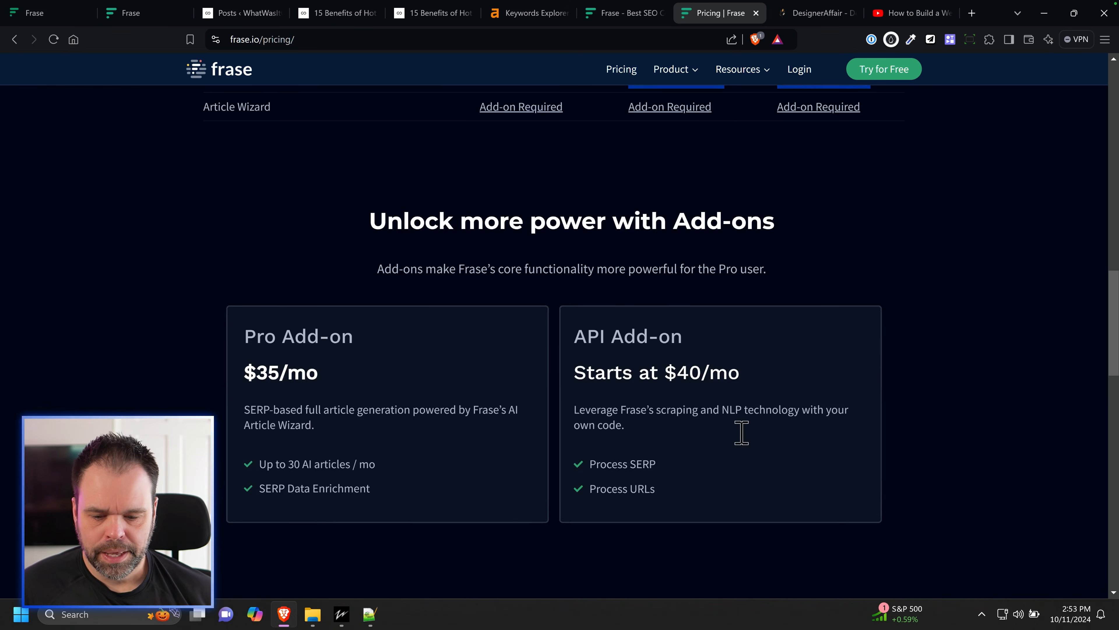
Step: Review the Pro Add-on's price and monthly AI article allowance alongside the plans' AI writing features on the pricing page
left_click_drag(246, 183, 397, 351)
scroll(397, 351, "up", 3)
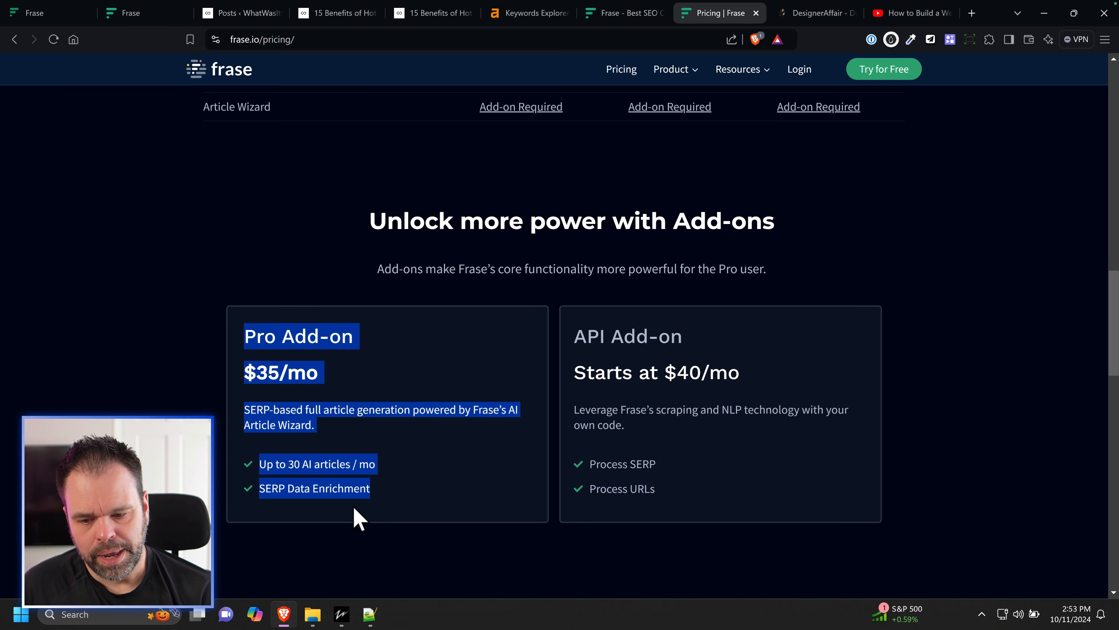
scroll(464, 352, "up", 6)
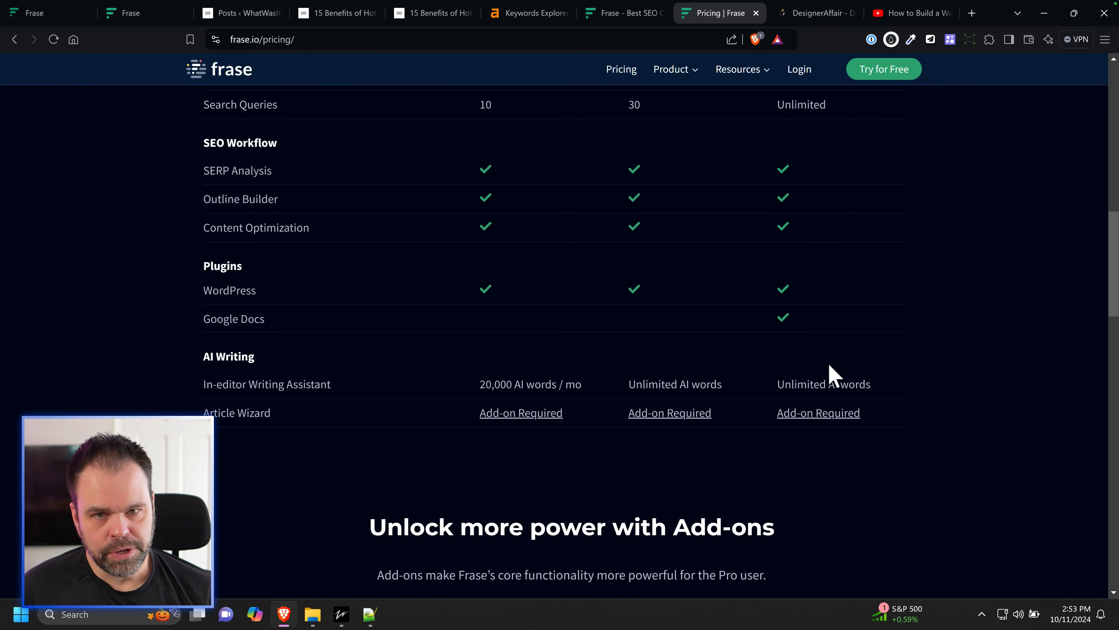
scroll(837, 377, "down", 9)
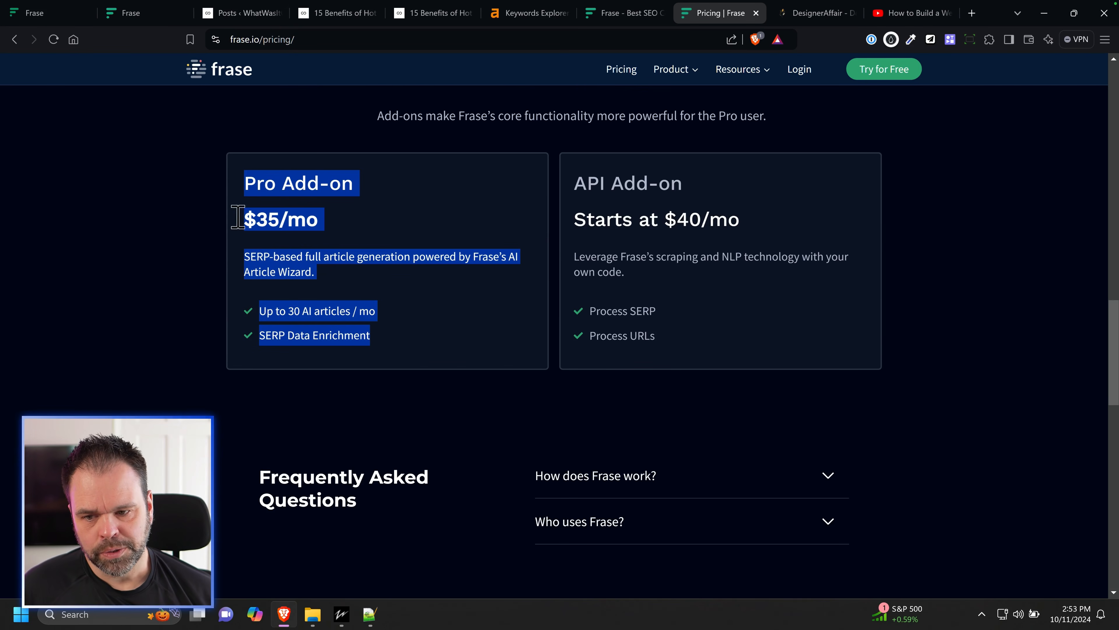
left_click(262, 311)
left_click_drag(262, 311, 399, 319)
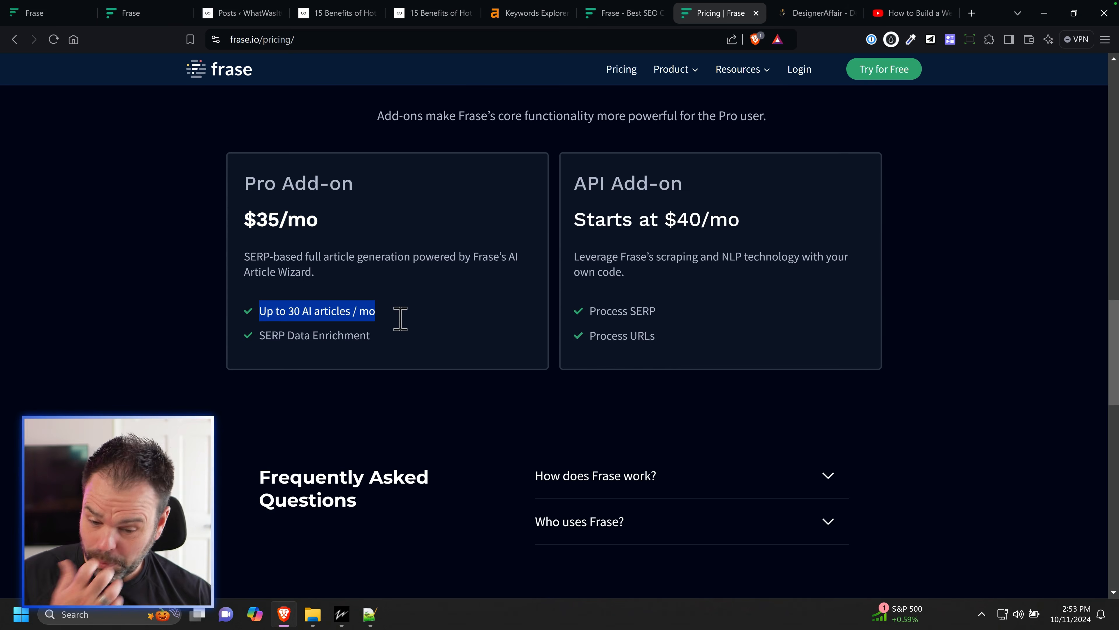
scroll(399, 318, "up", 15)
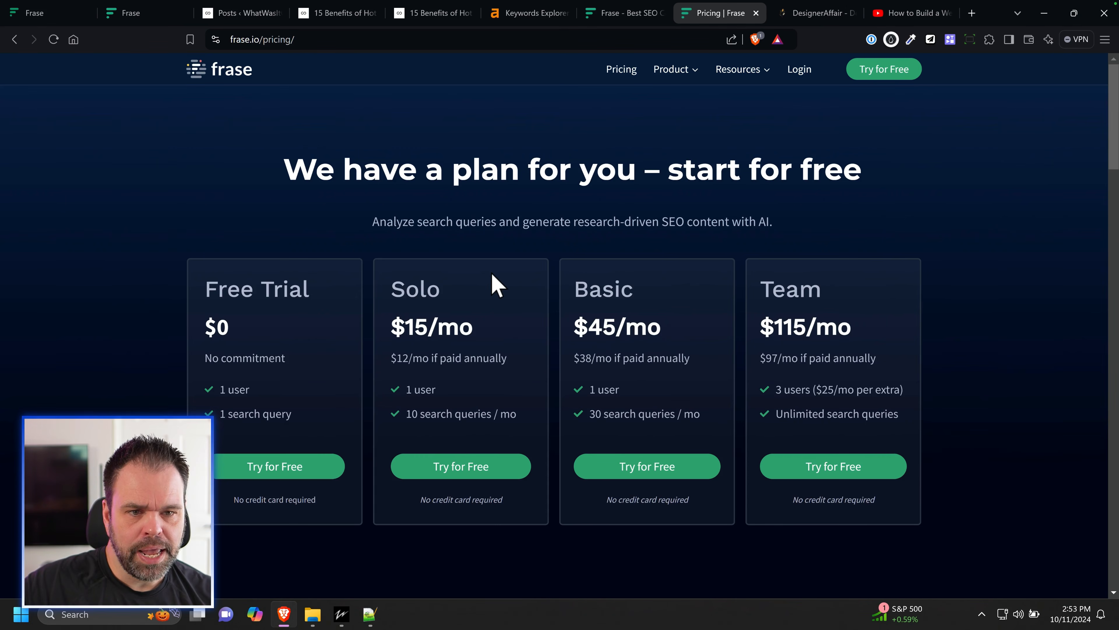
Step: Switch to Notepad++ and replace the contents of the "new 1" note with FRASE50, returning to the pricing page
key("alt+Tab")
key("ctrl+a")
key("Delete")
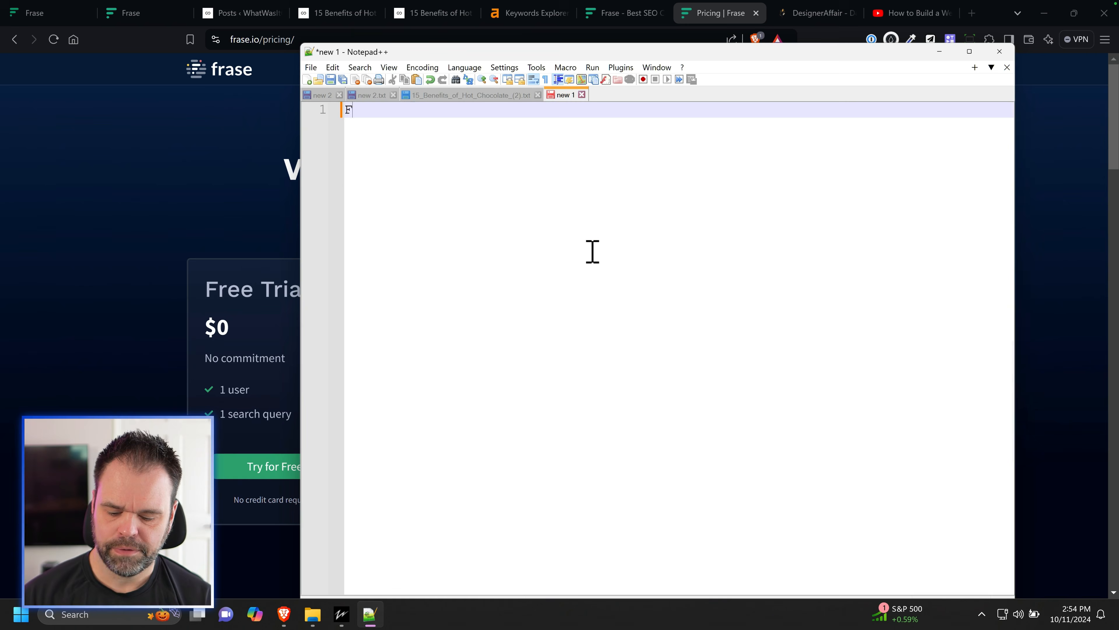
type("FRASE50")
key("BackSpace")
key("BackSpace")
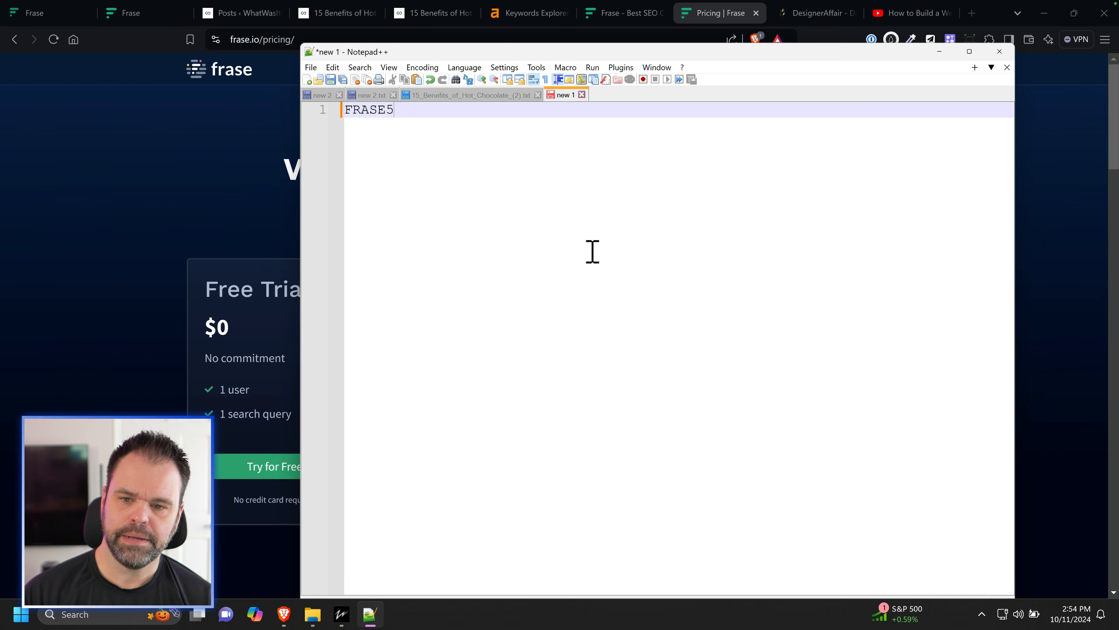
type("50")
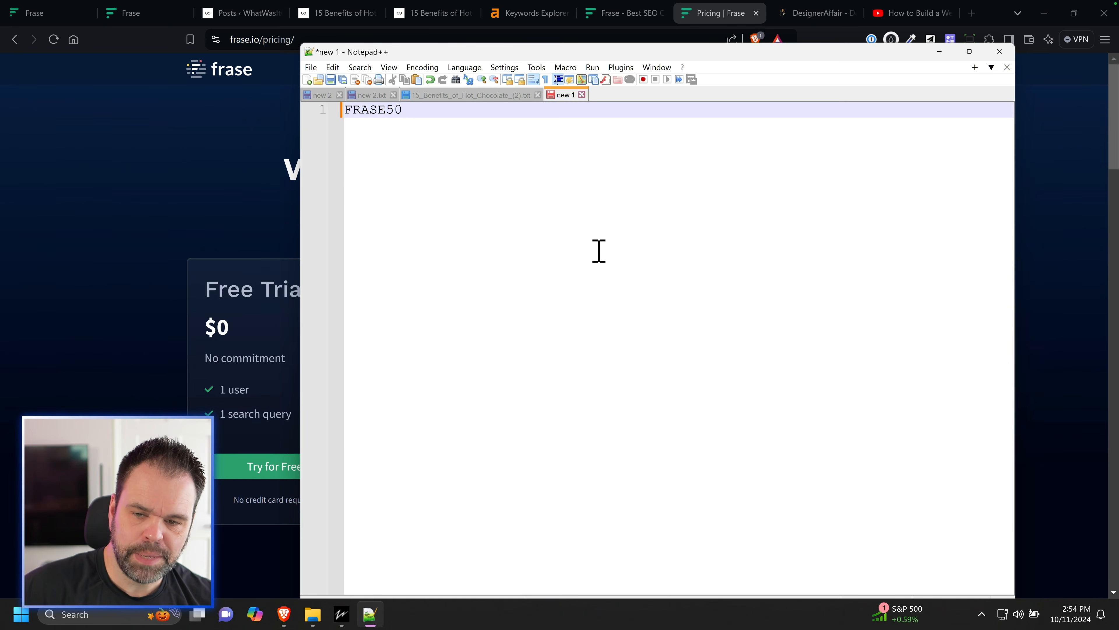
left_click(244, 199)
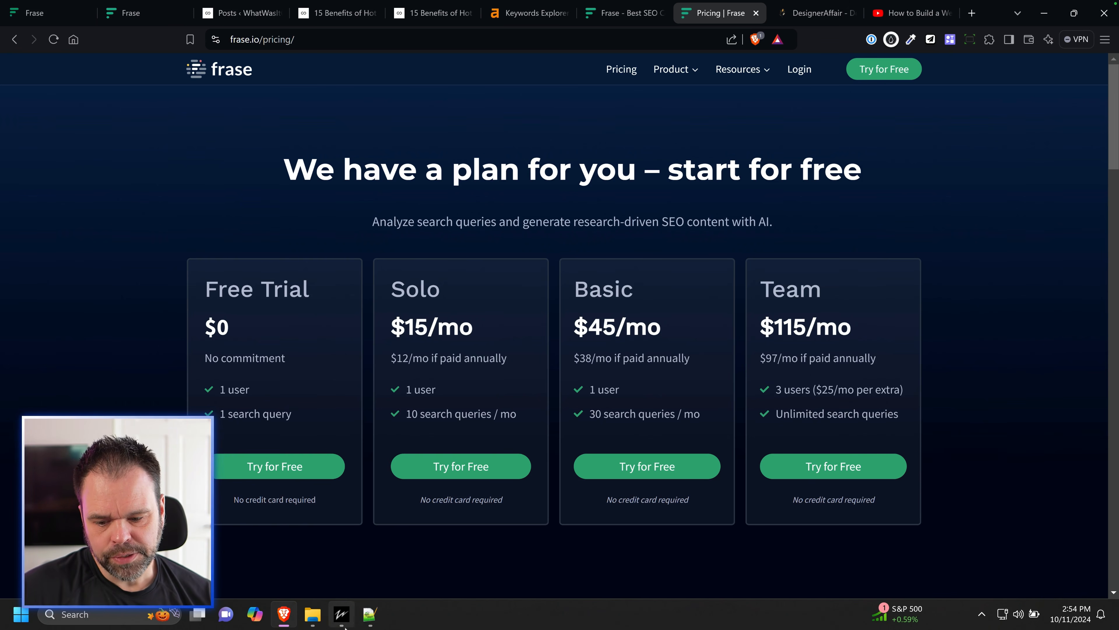
Step: Bring up ZimmWriter's main menu to view its writing tools, and return to the Frase pricing page
left_click(342, 614)
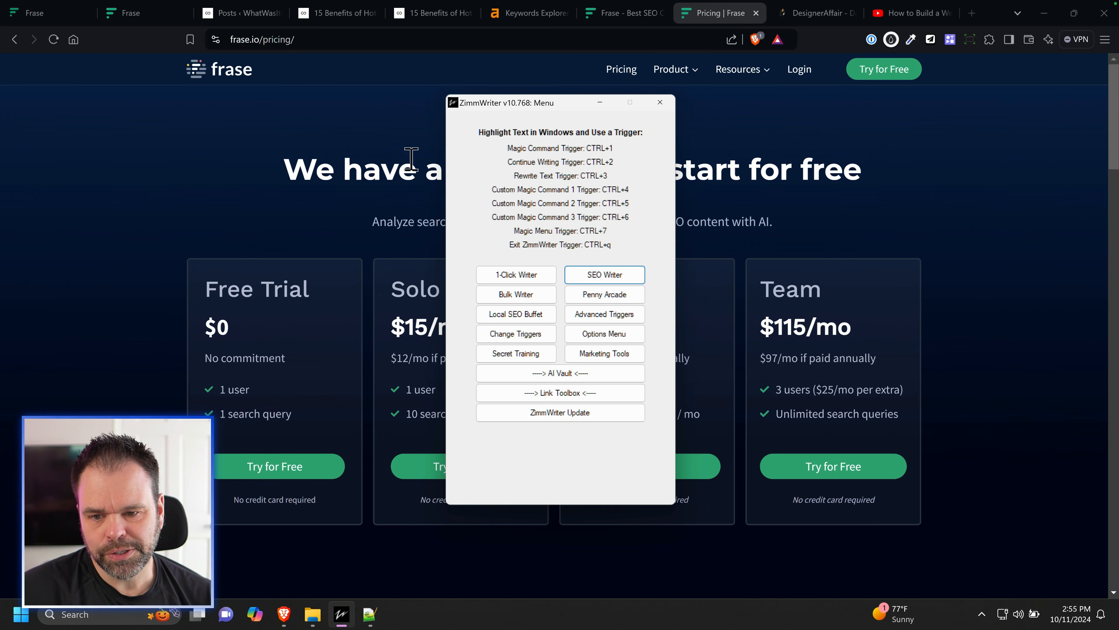
left_click(421, 172)
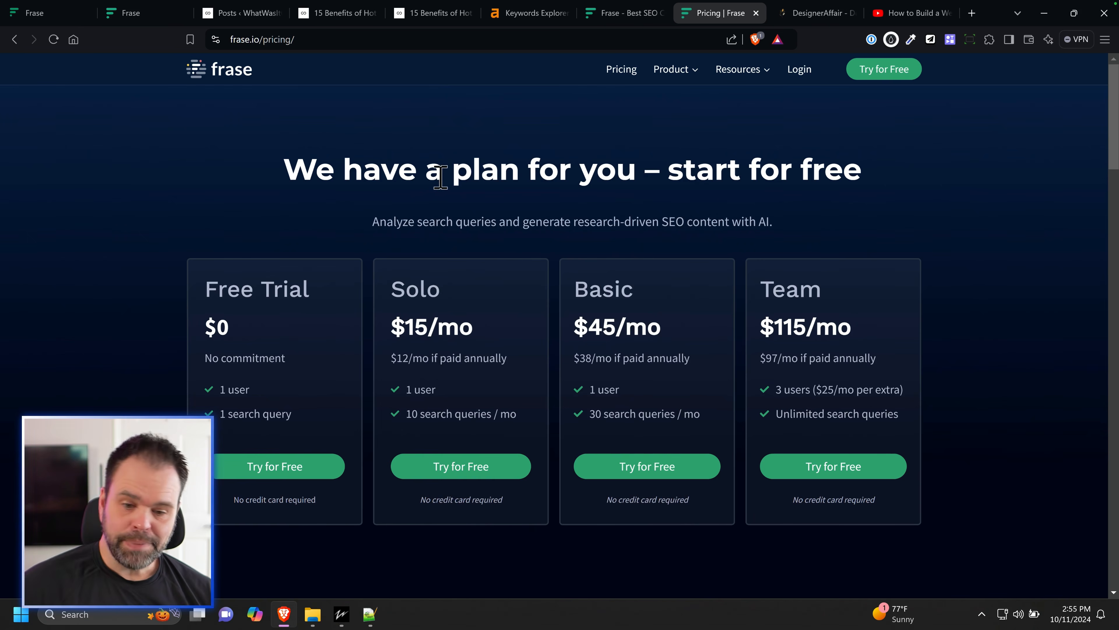